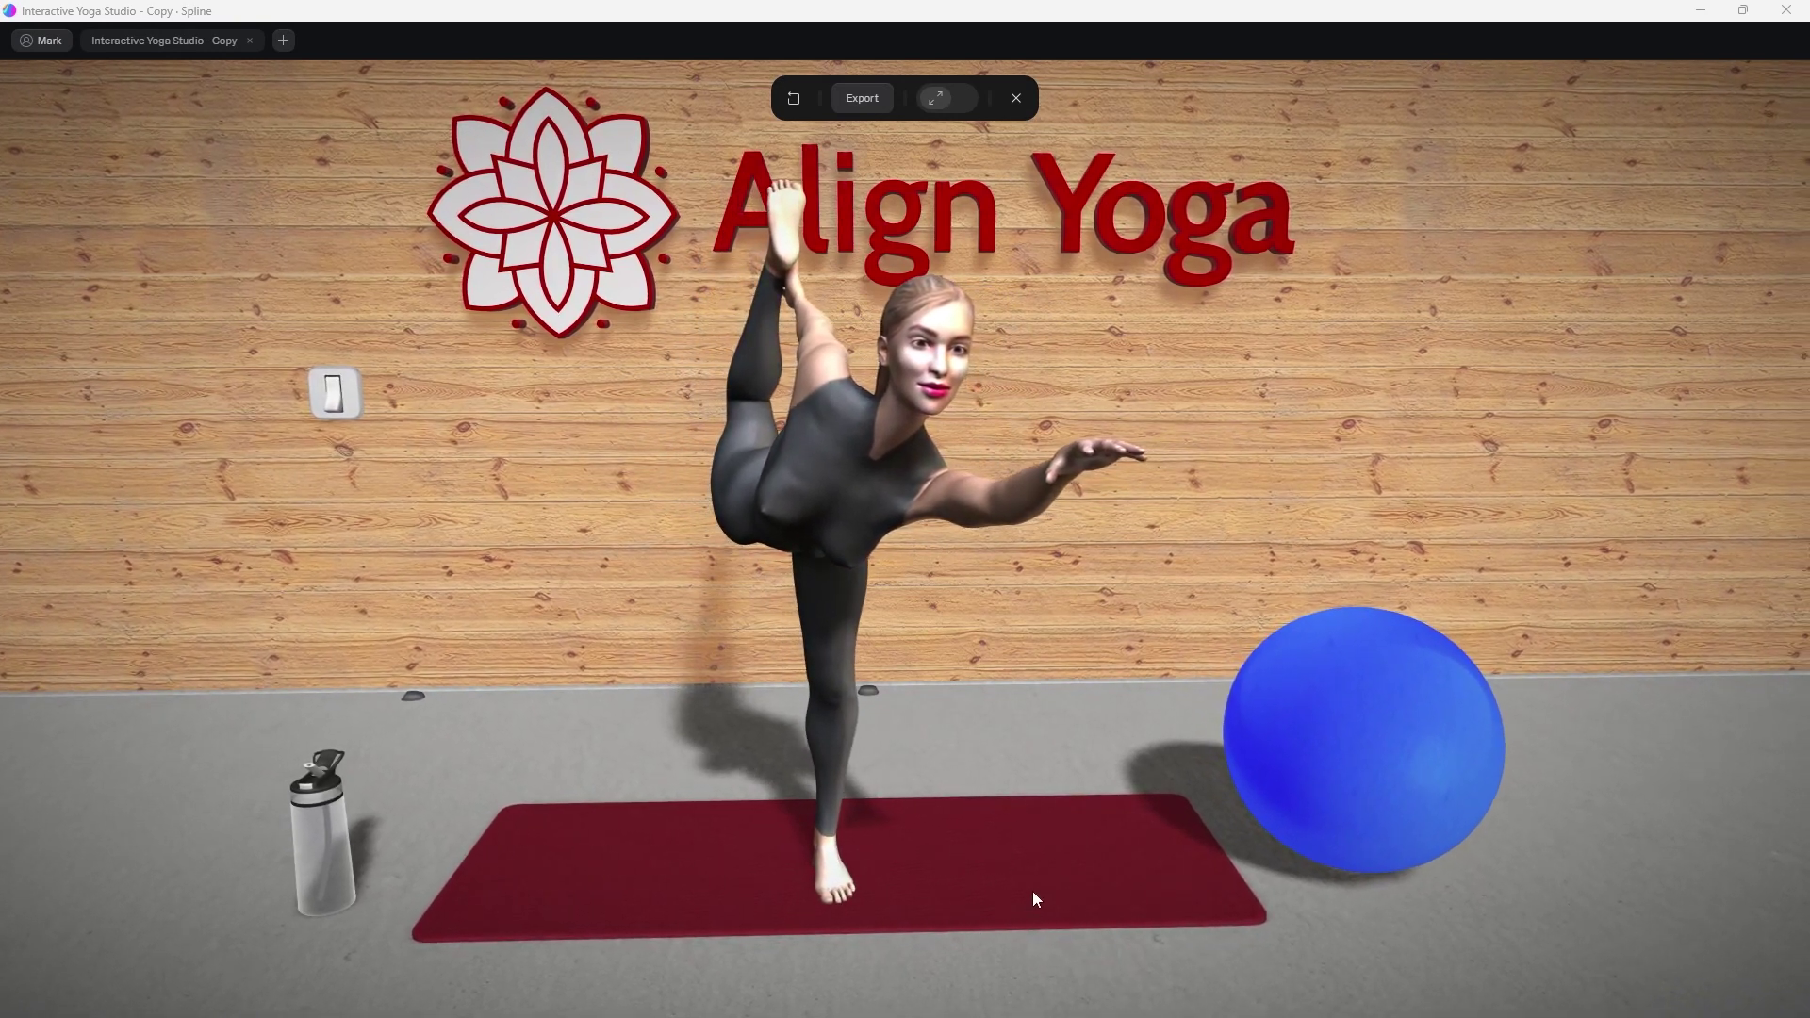
Test the yoga mat's colour toggle and the water bottle's tipping interaction in the scene preview.
left_click(1037, 816)
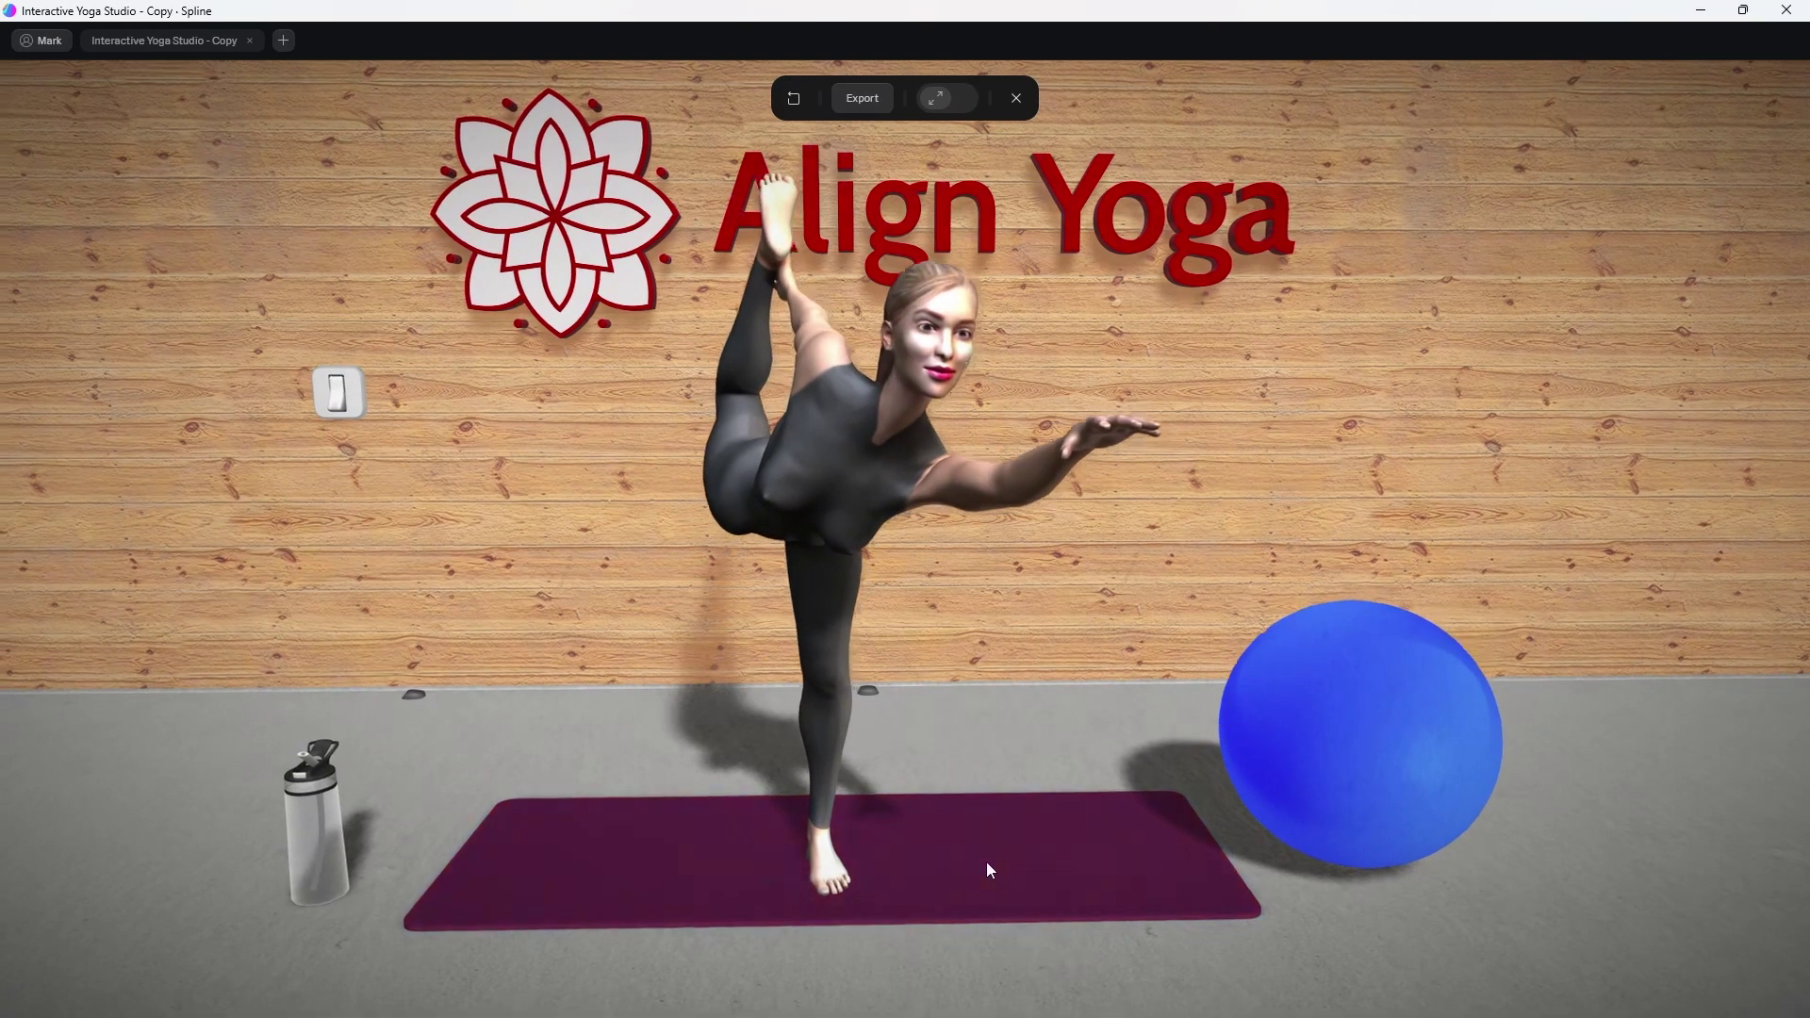
left_click(1014, 816)
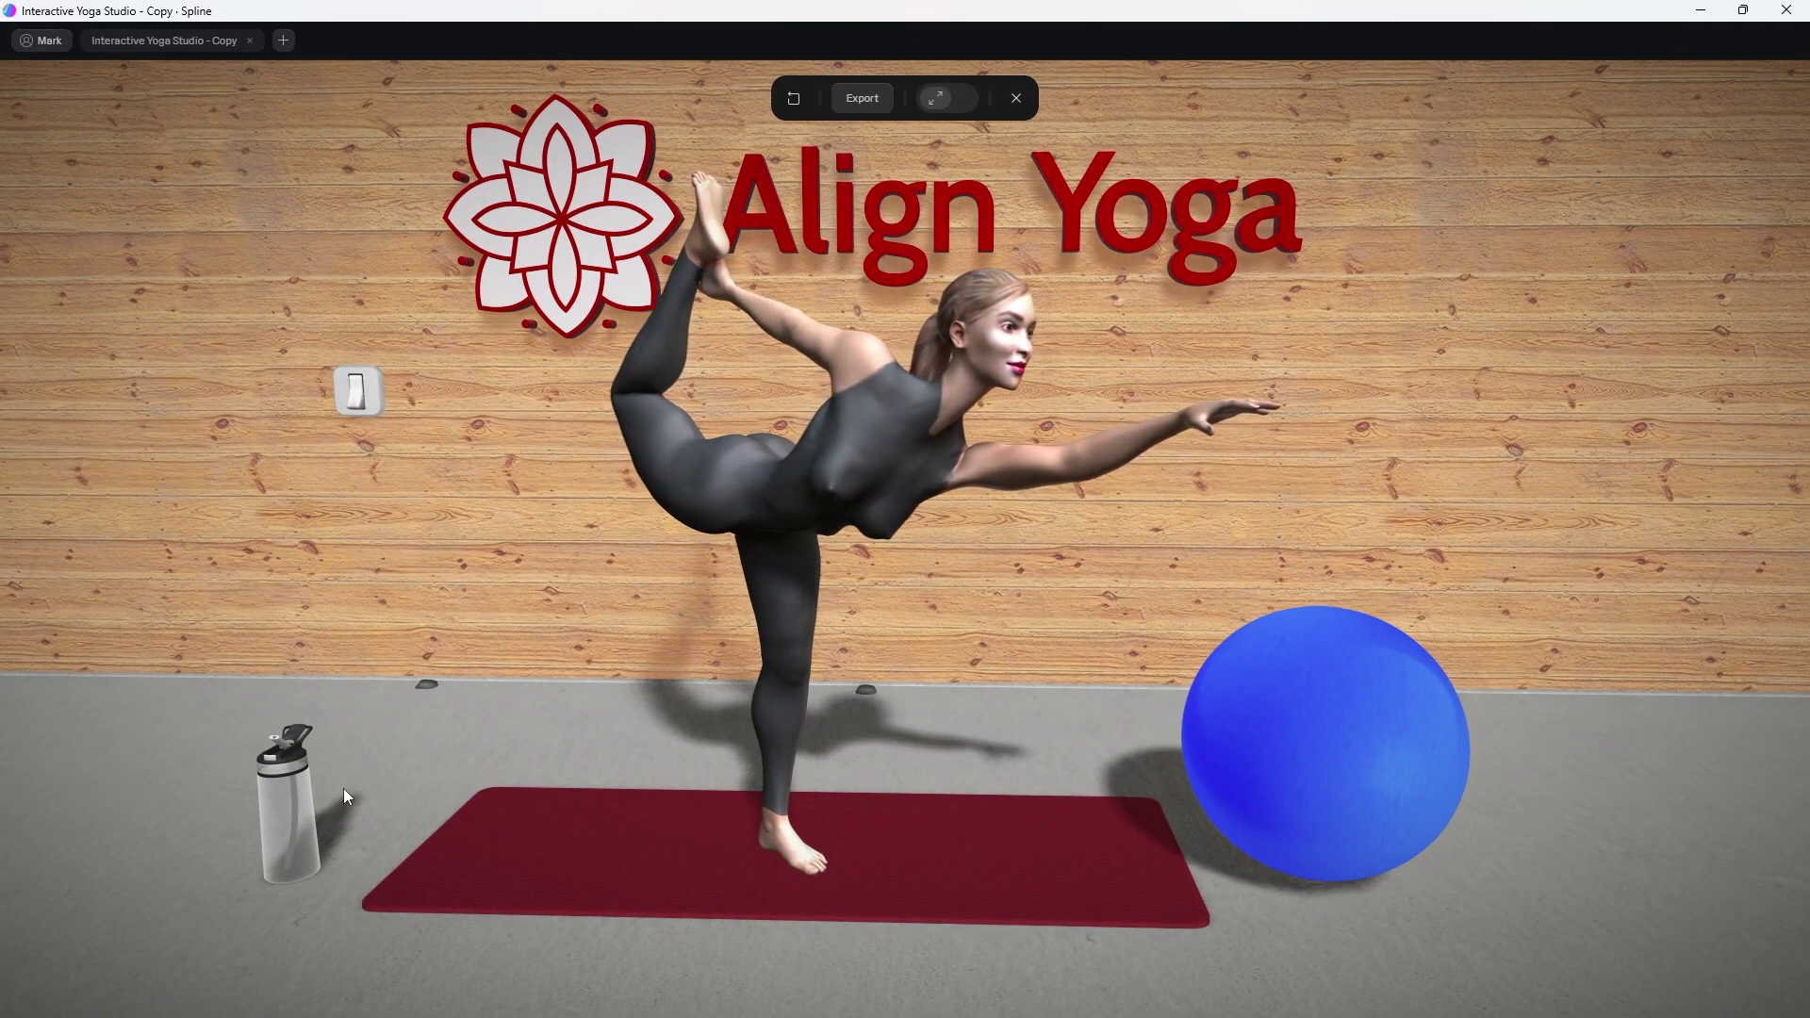
left_click(383, 748)
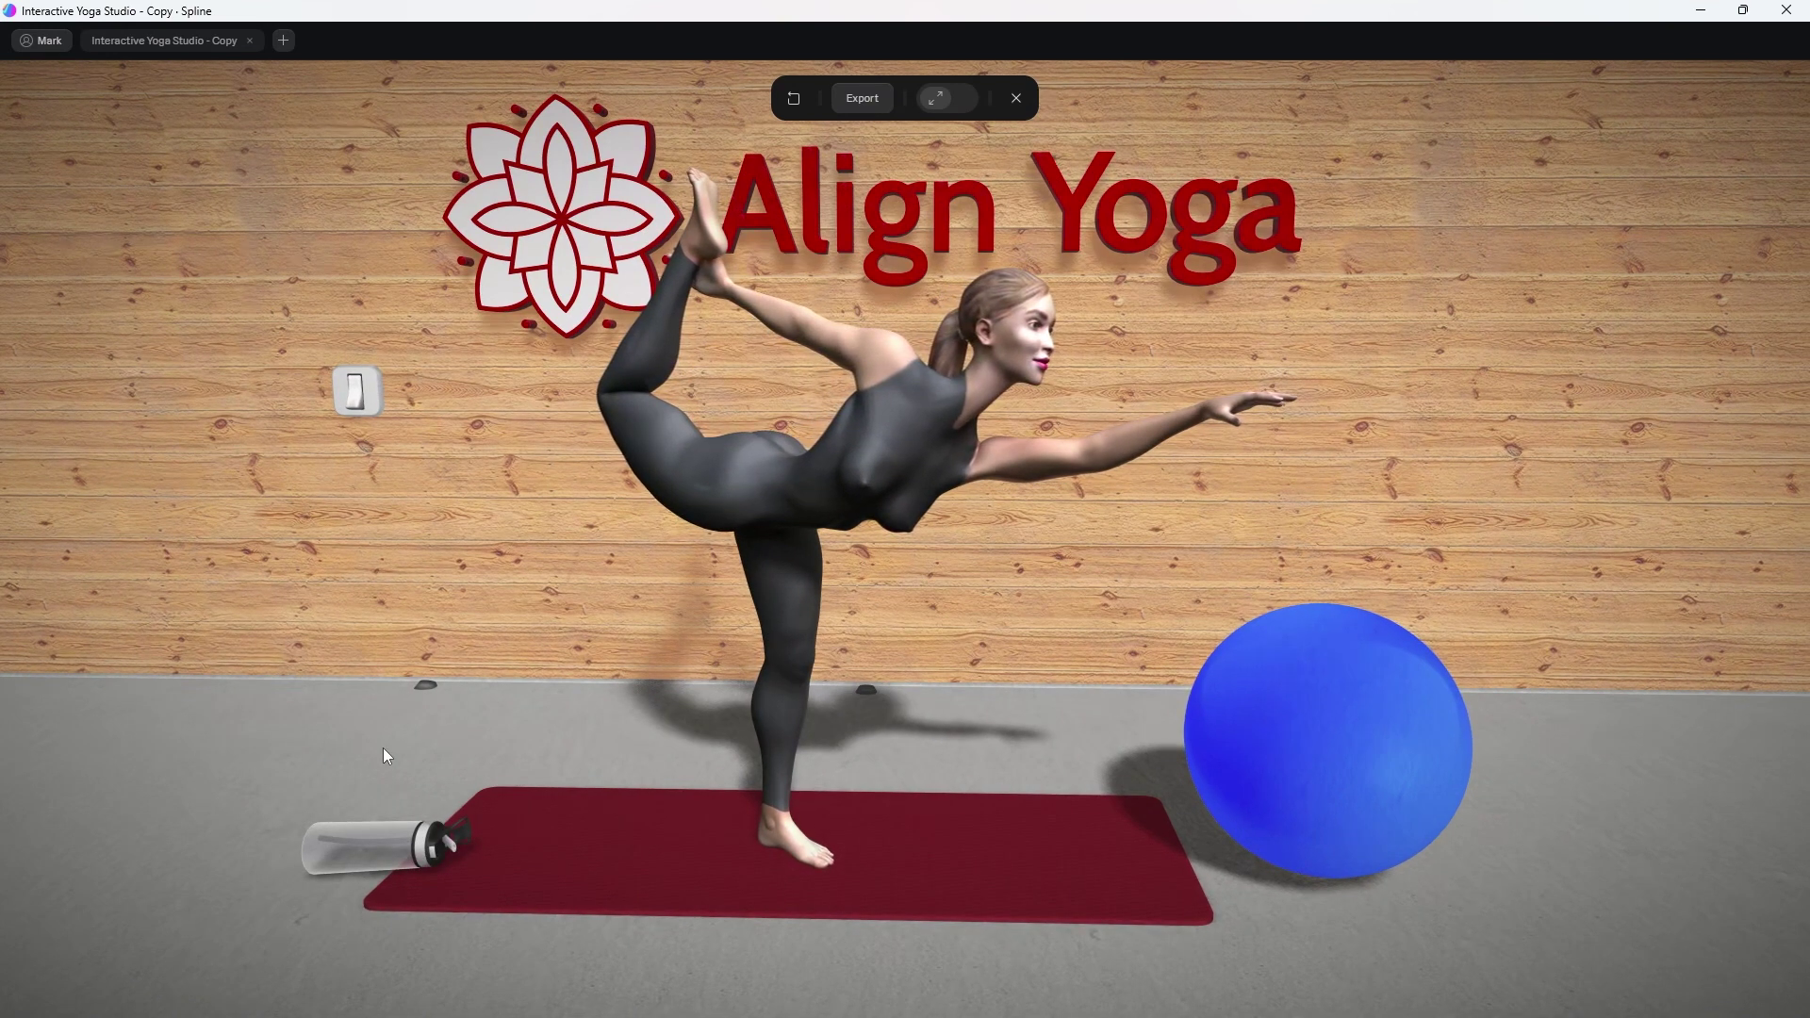
left_click(382, 748)
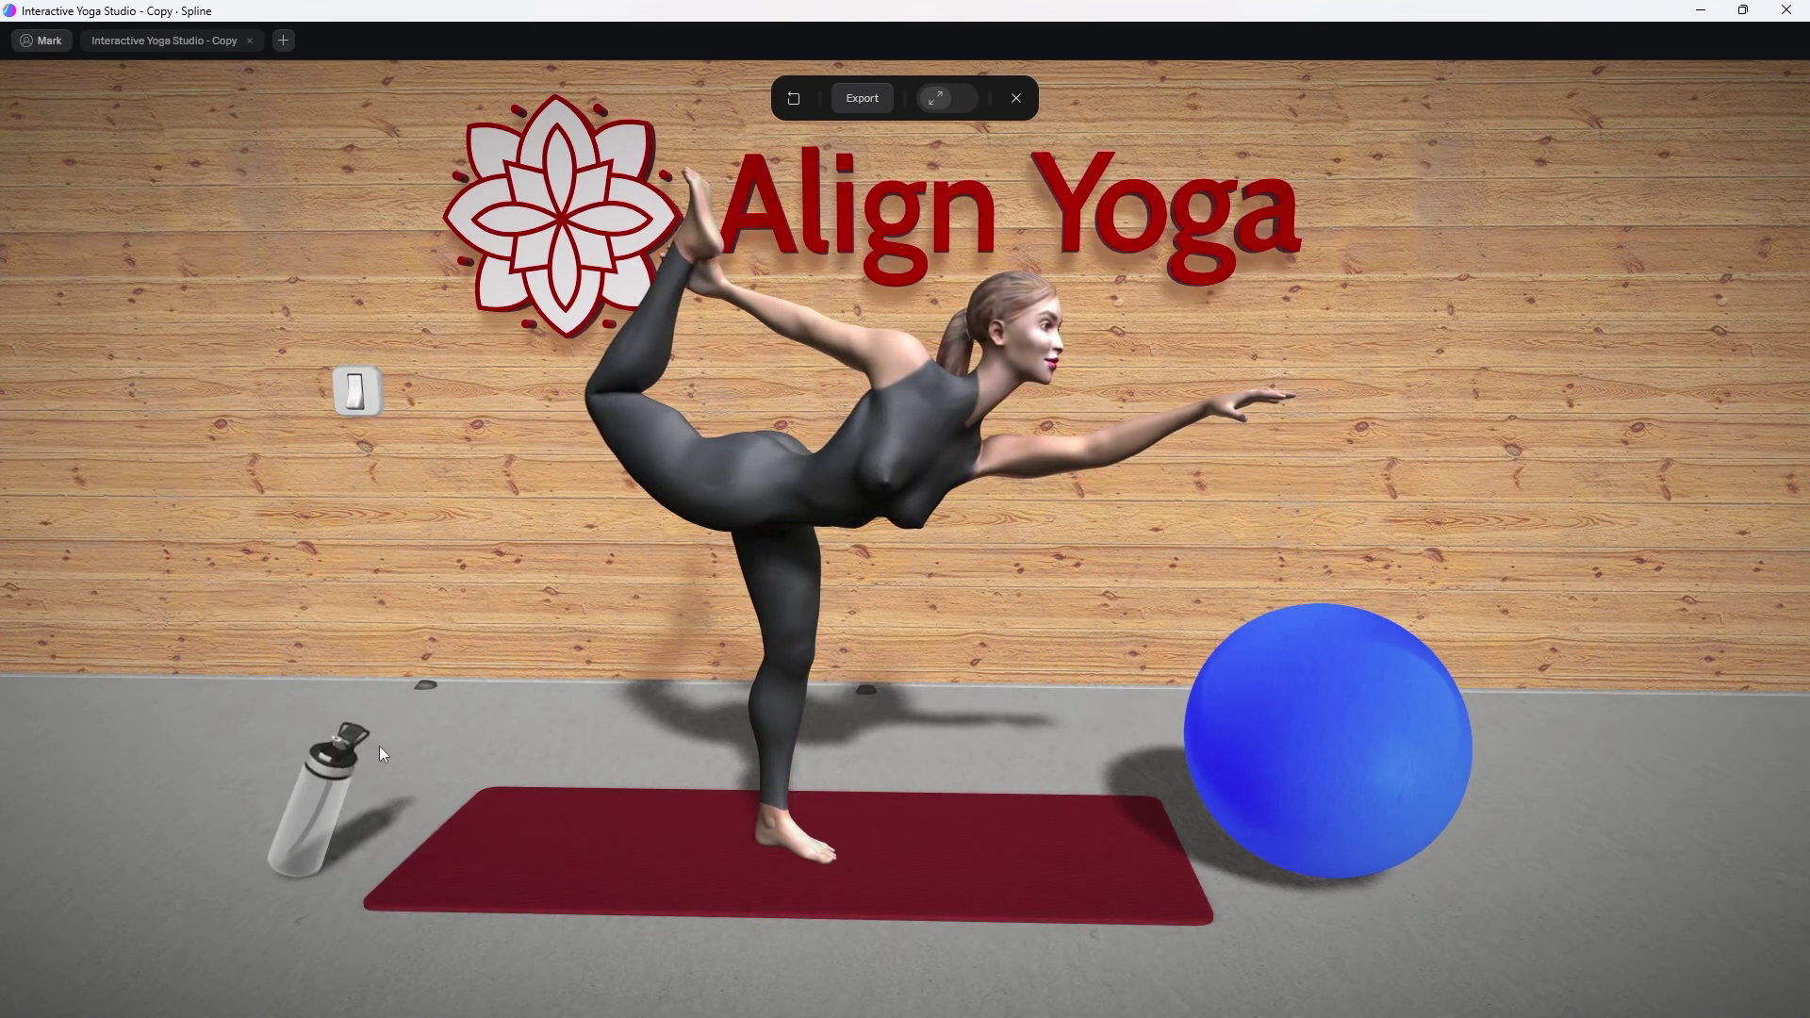
Toggle the room lights with the wall switch in the preview, then return to the editor.
left_click(359, 398)
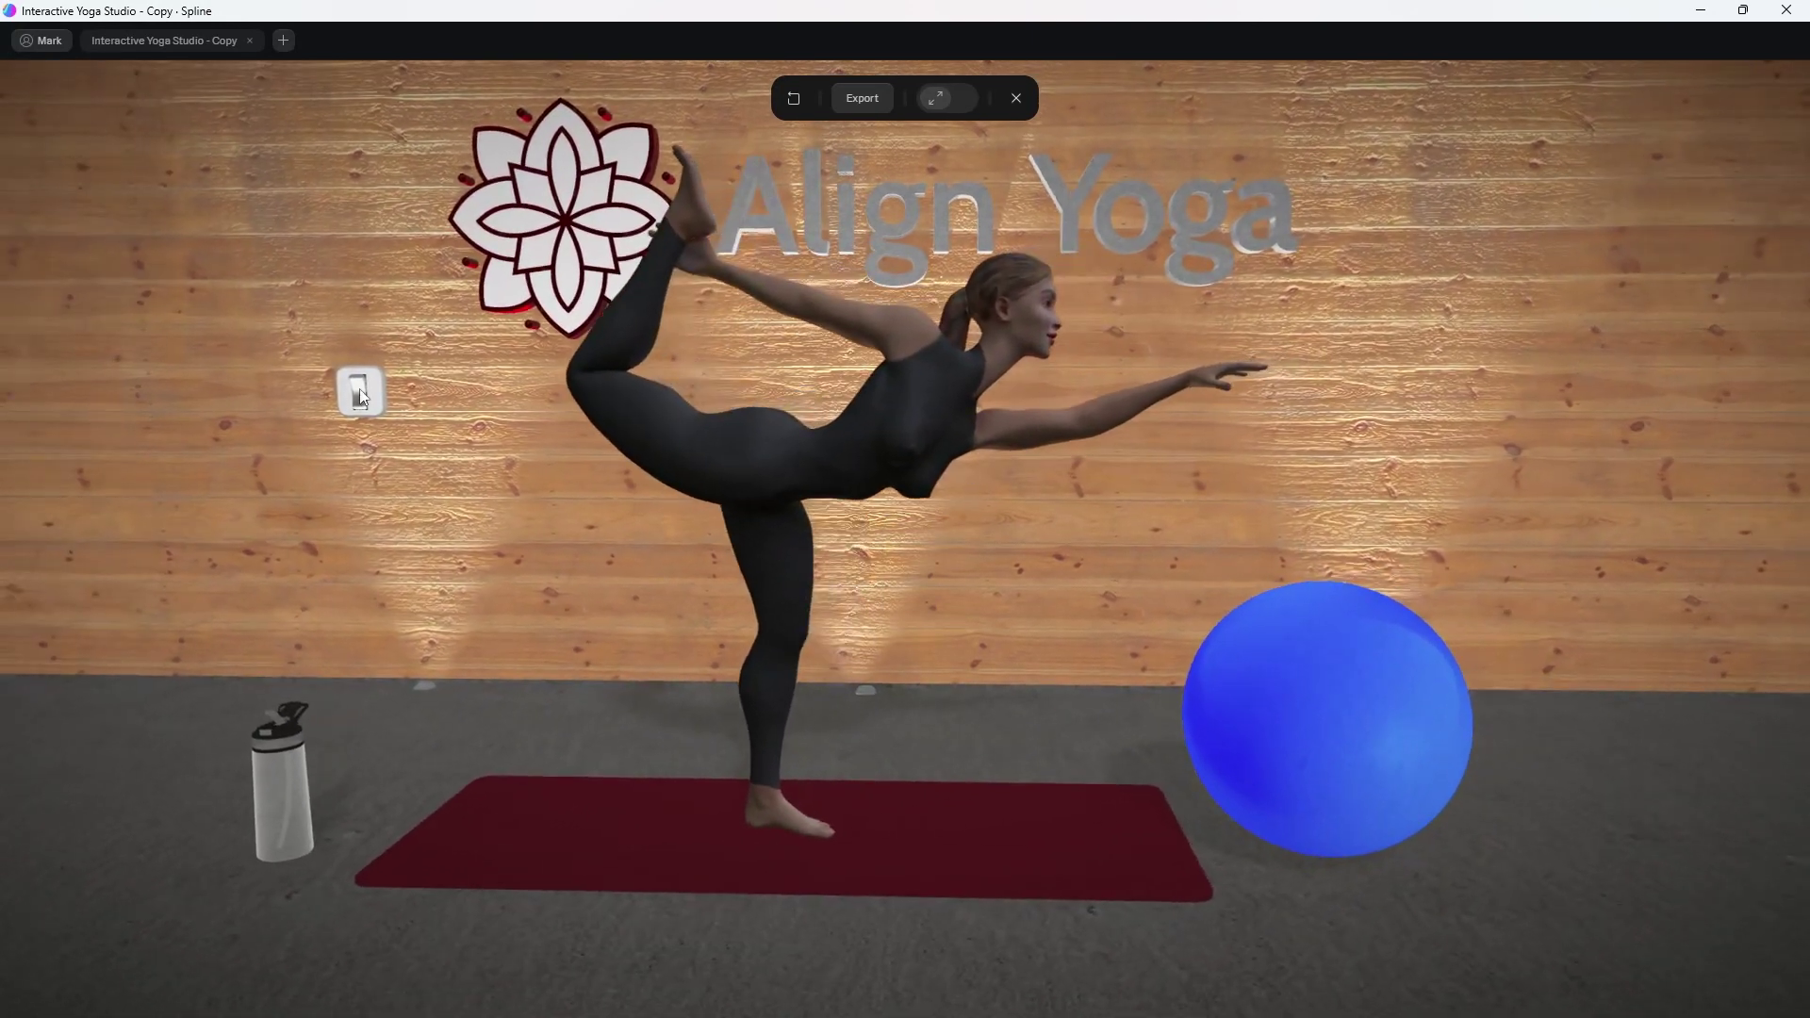
left_click(361, 387)
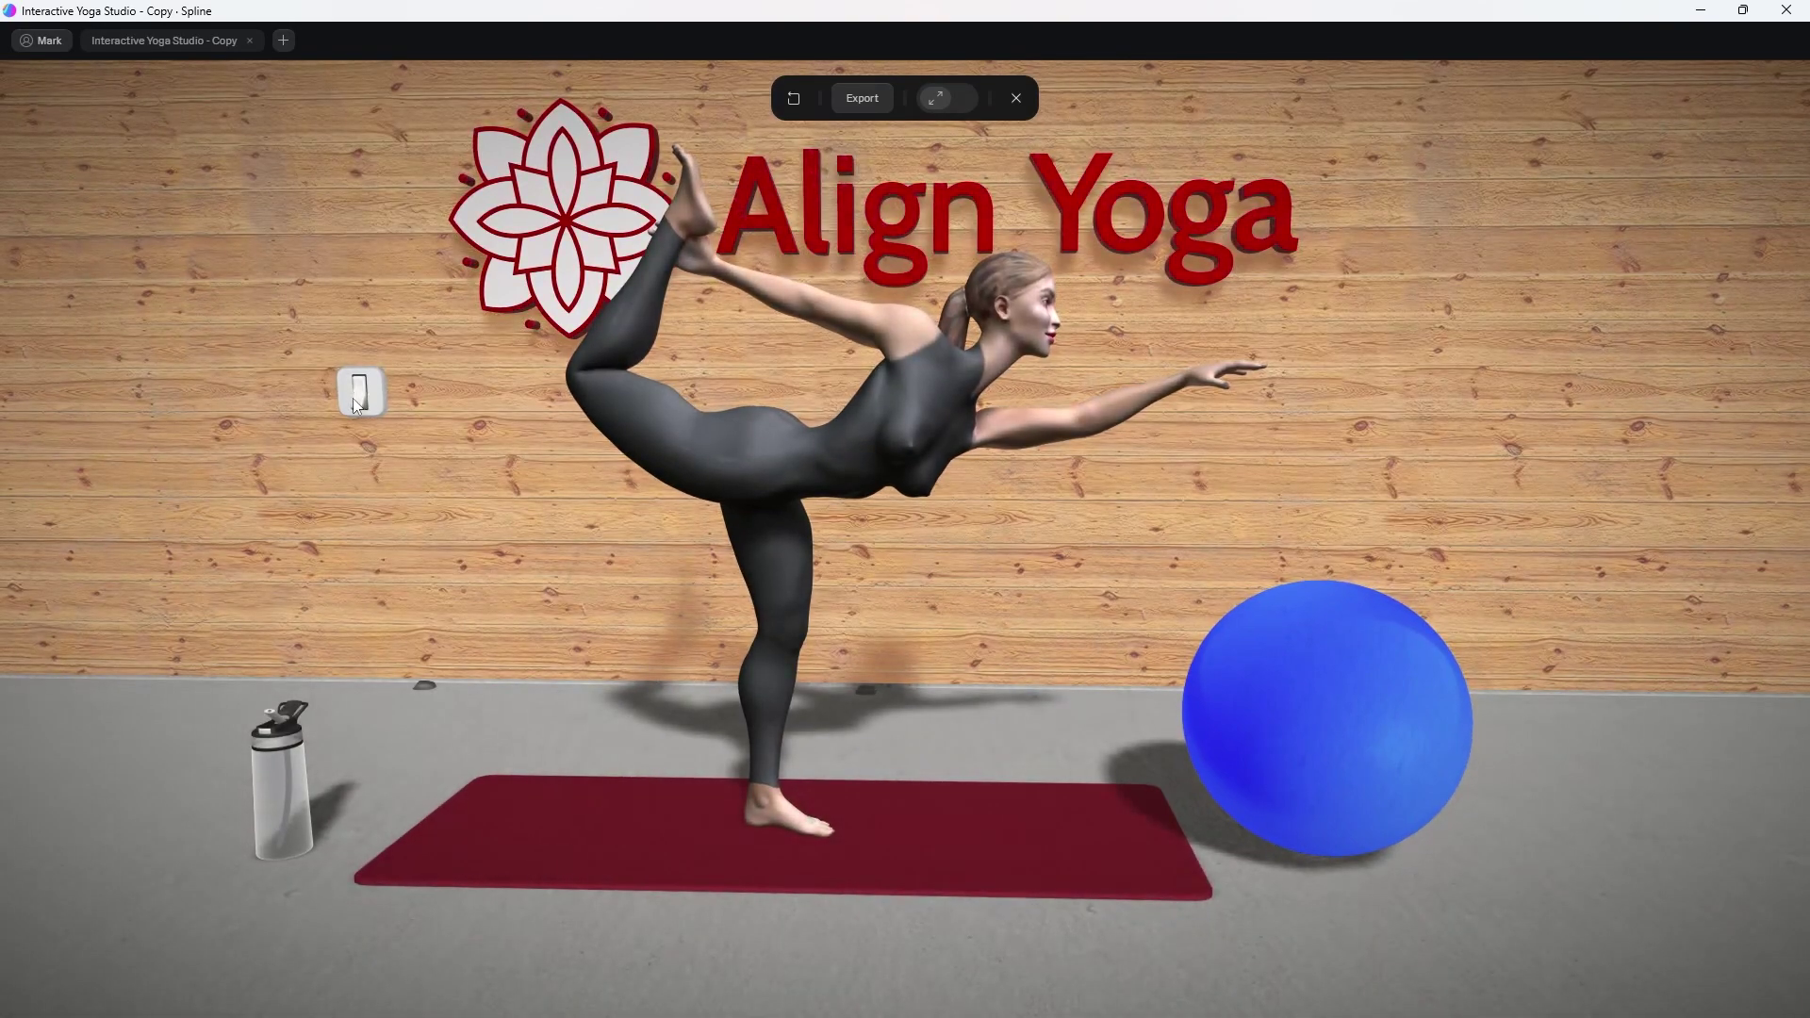
left_click(363, 406)
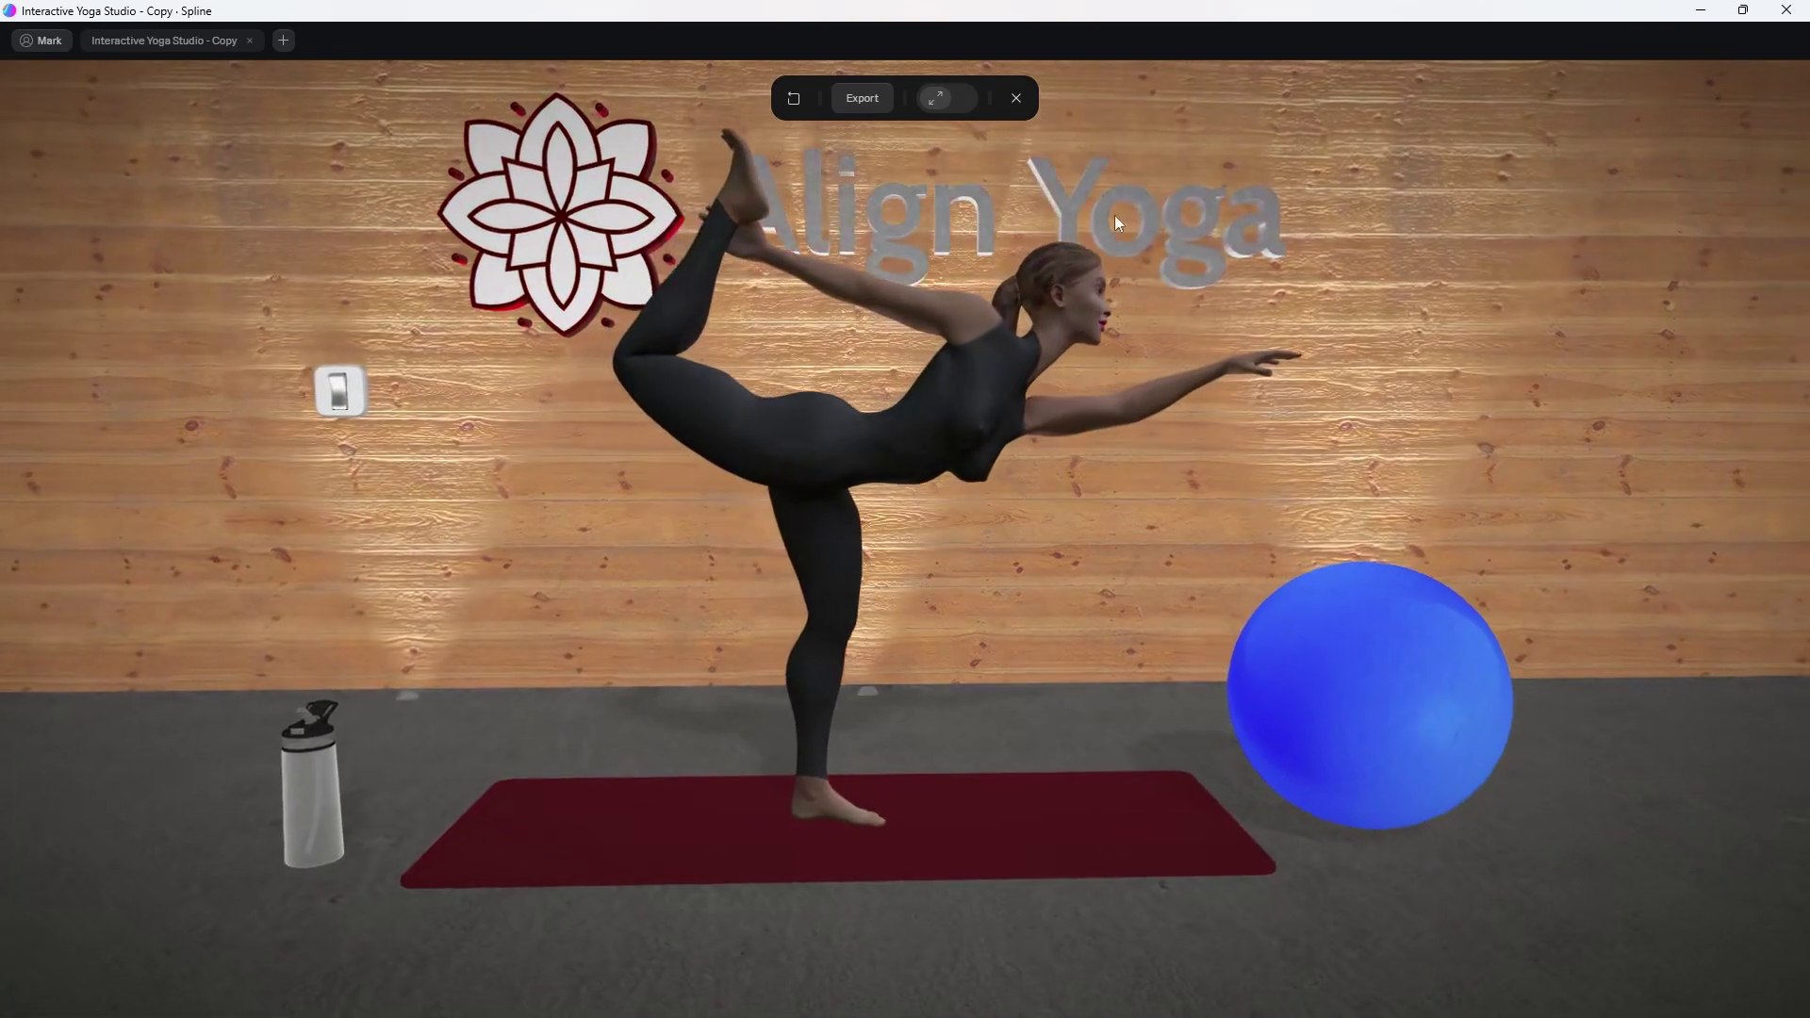
left_click(358, 401)
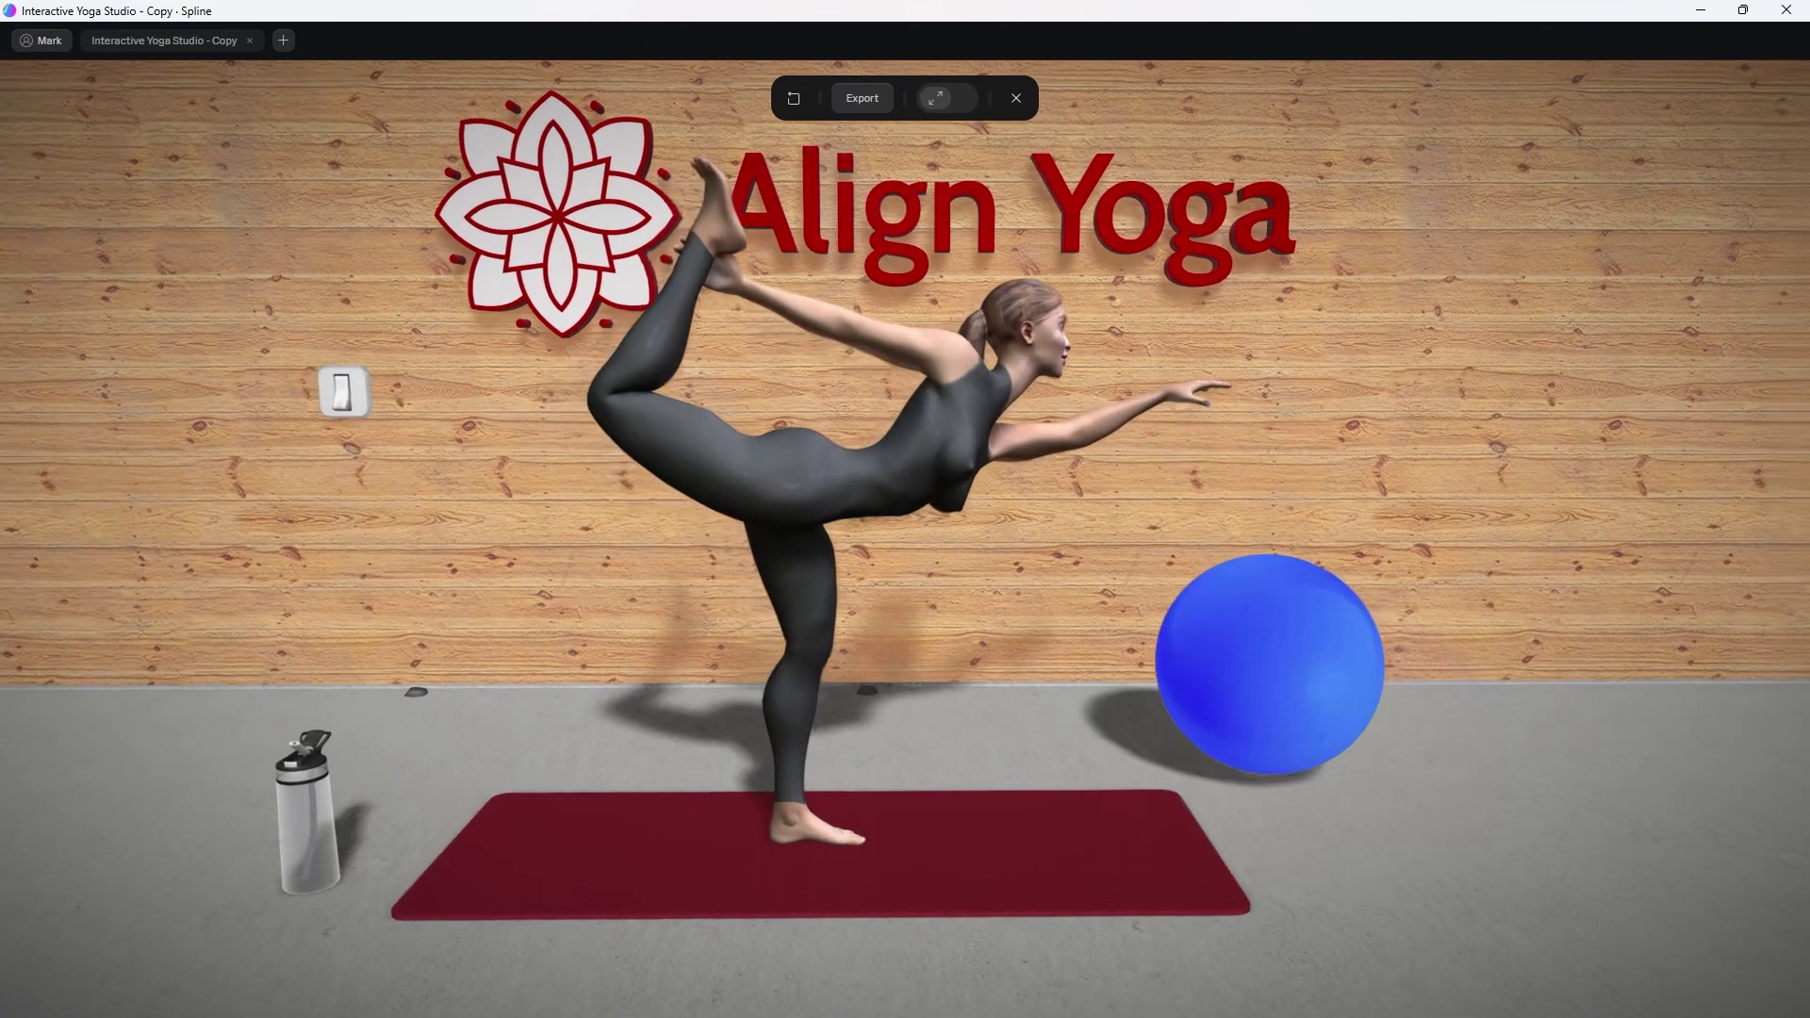
key("Escape")
Open the Look At event on the RootNode nested inside the woman_in_yoga group.
scroll(719, 641, "up", 2)
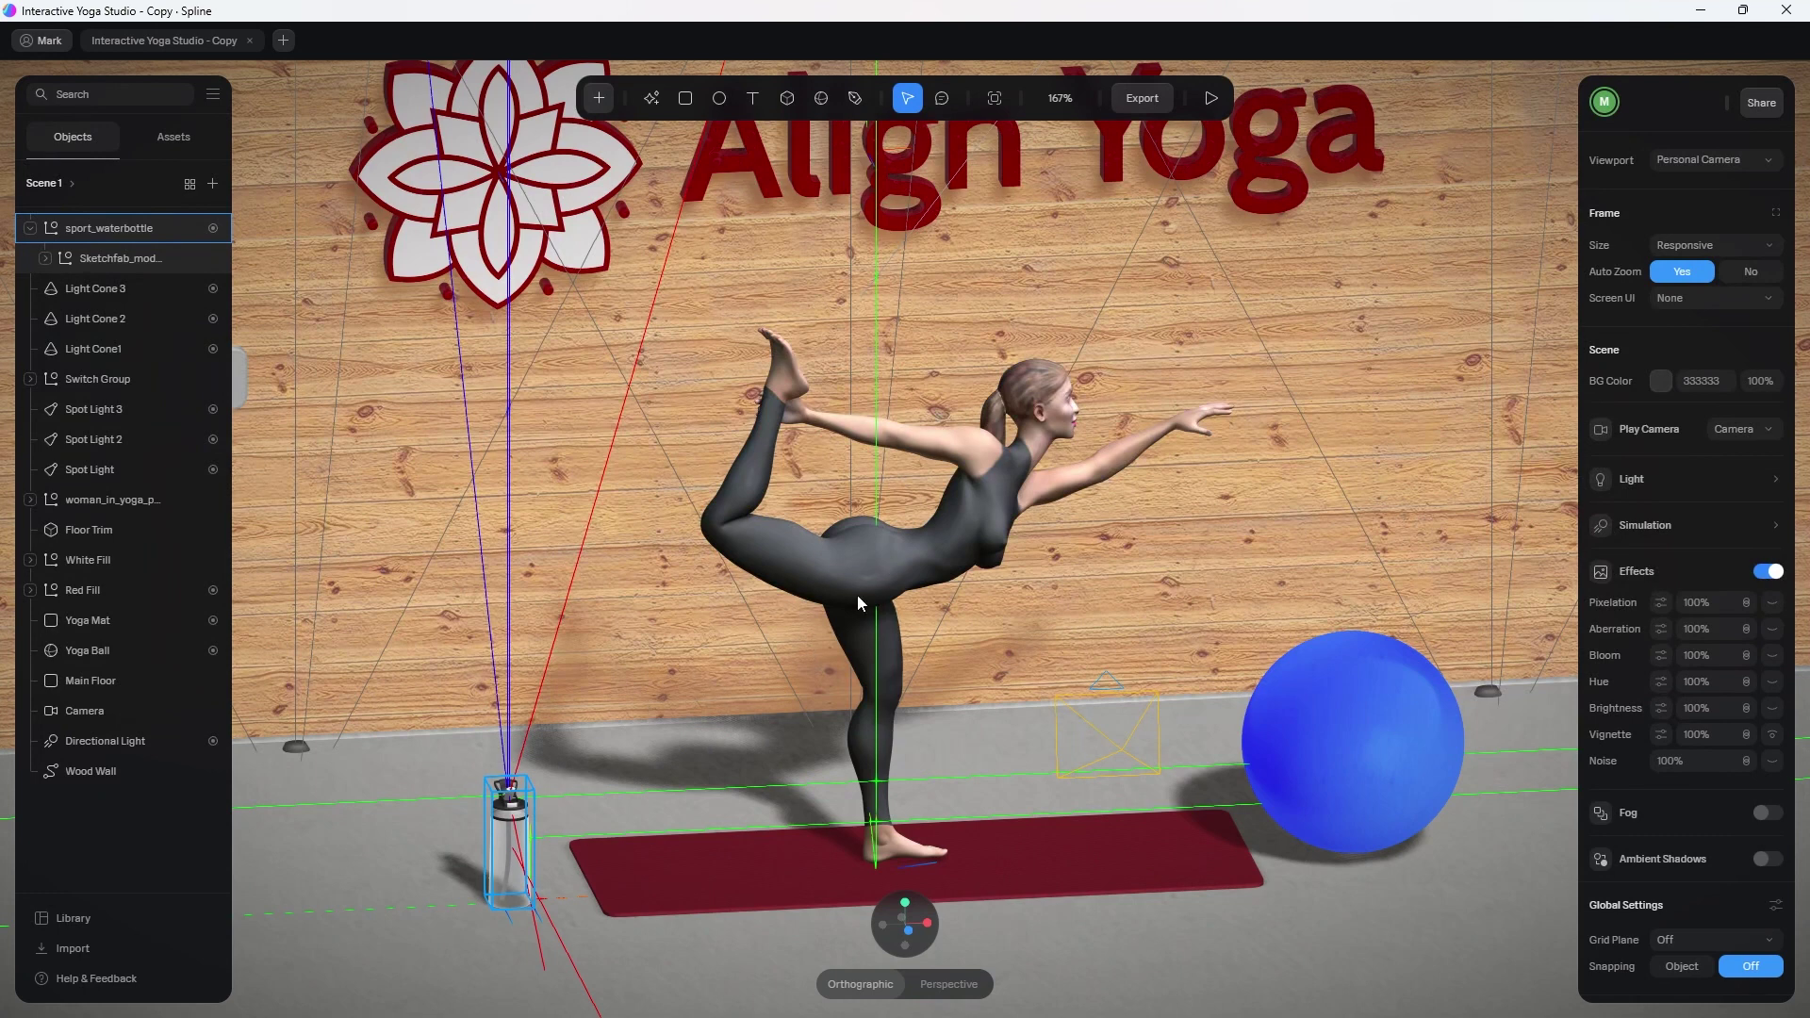
left_click(130, 499)
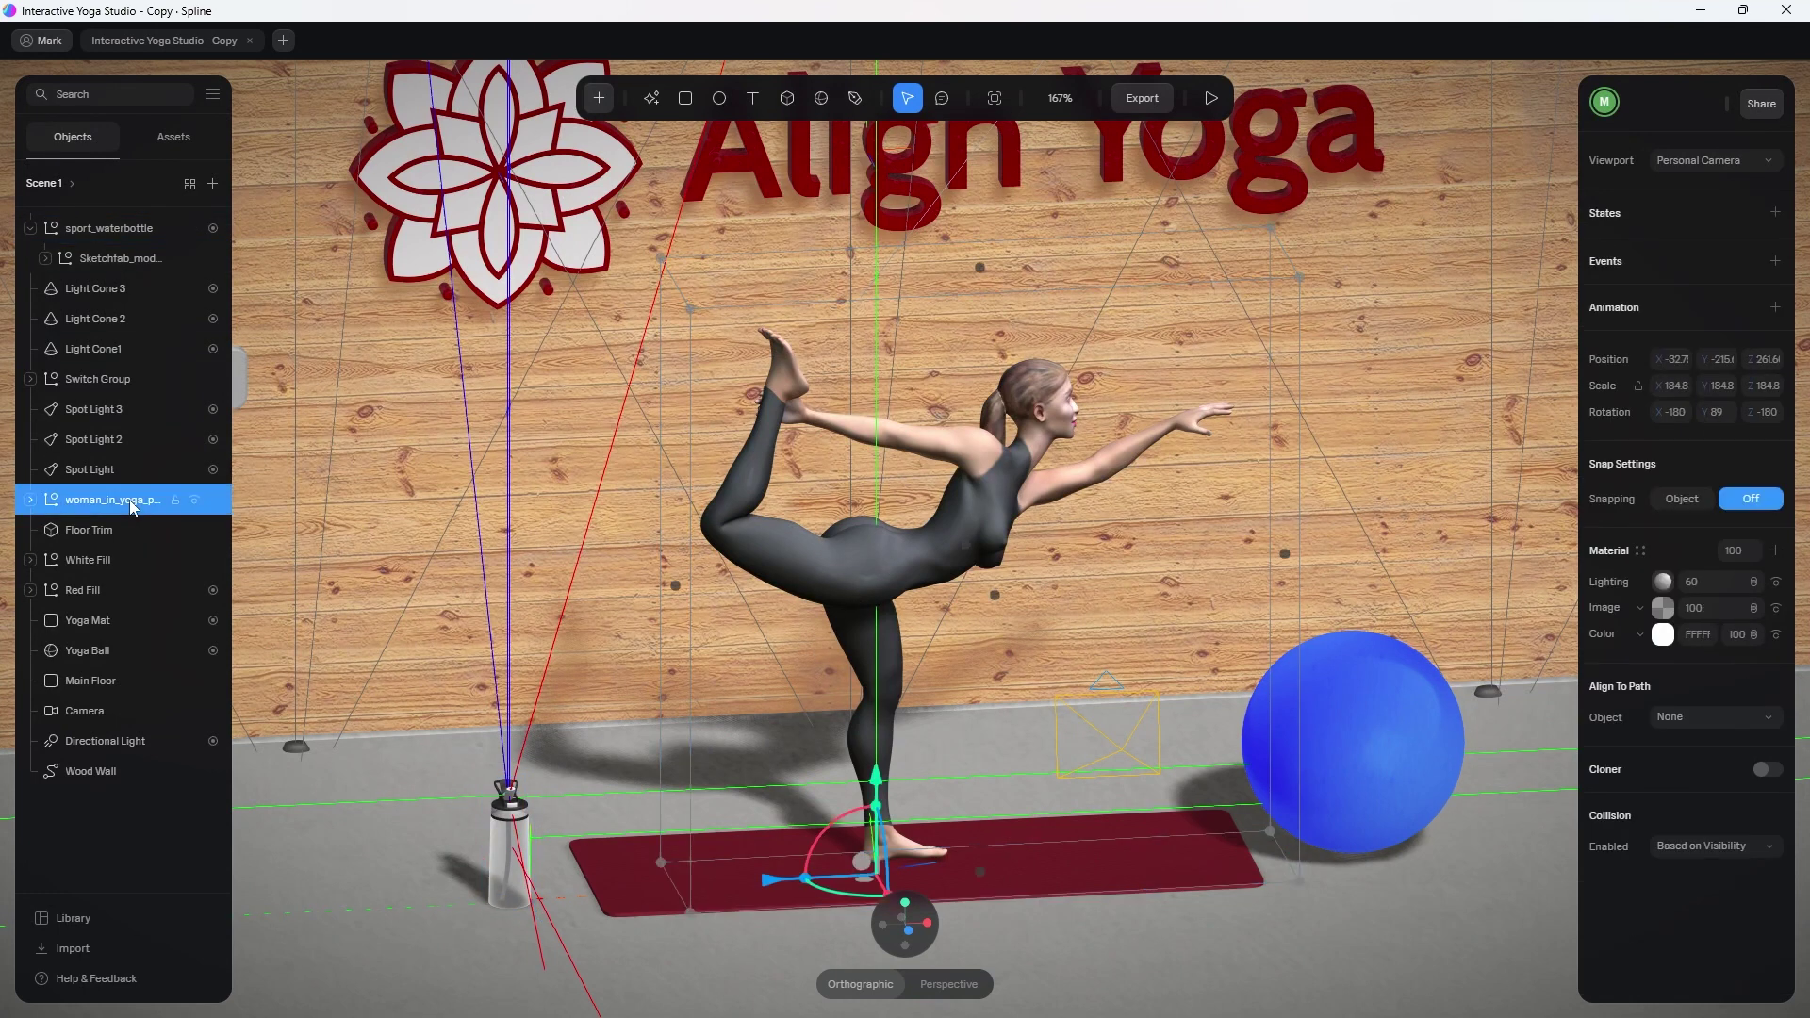
left_click(29, 501)
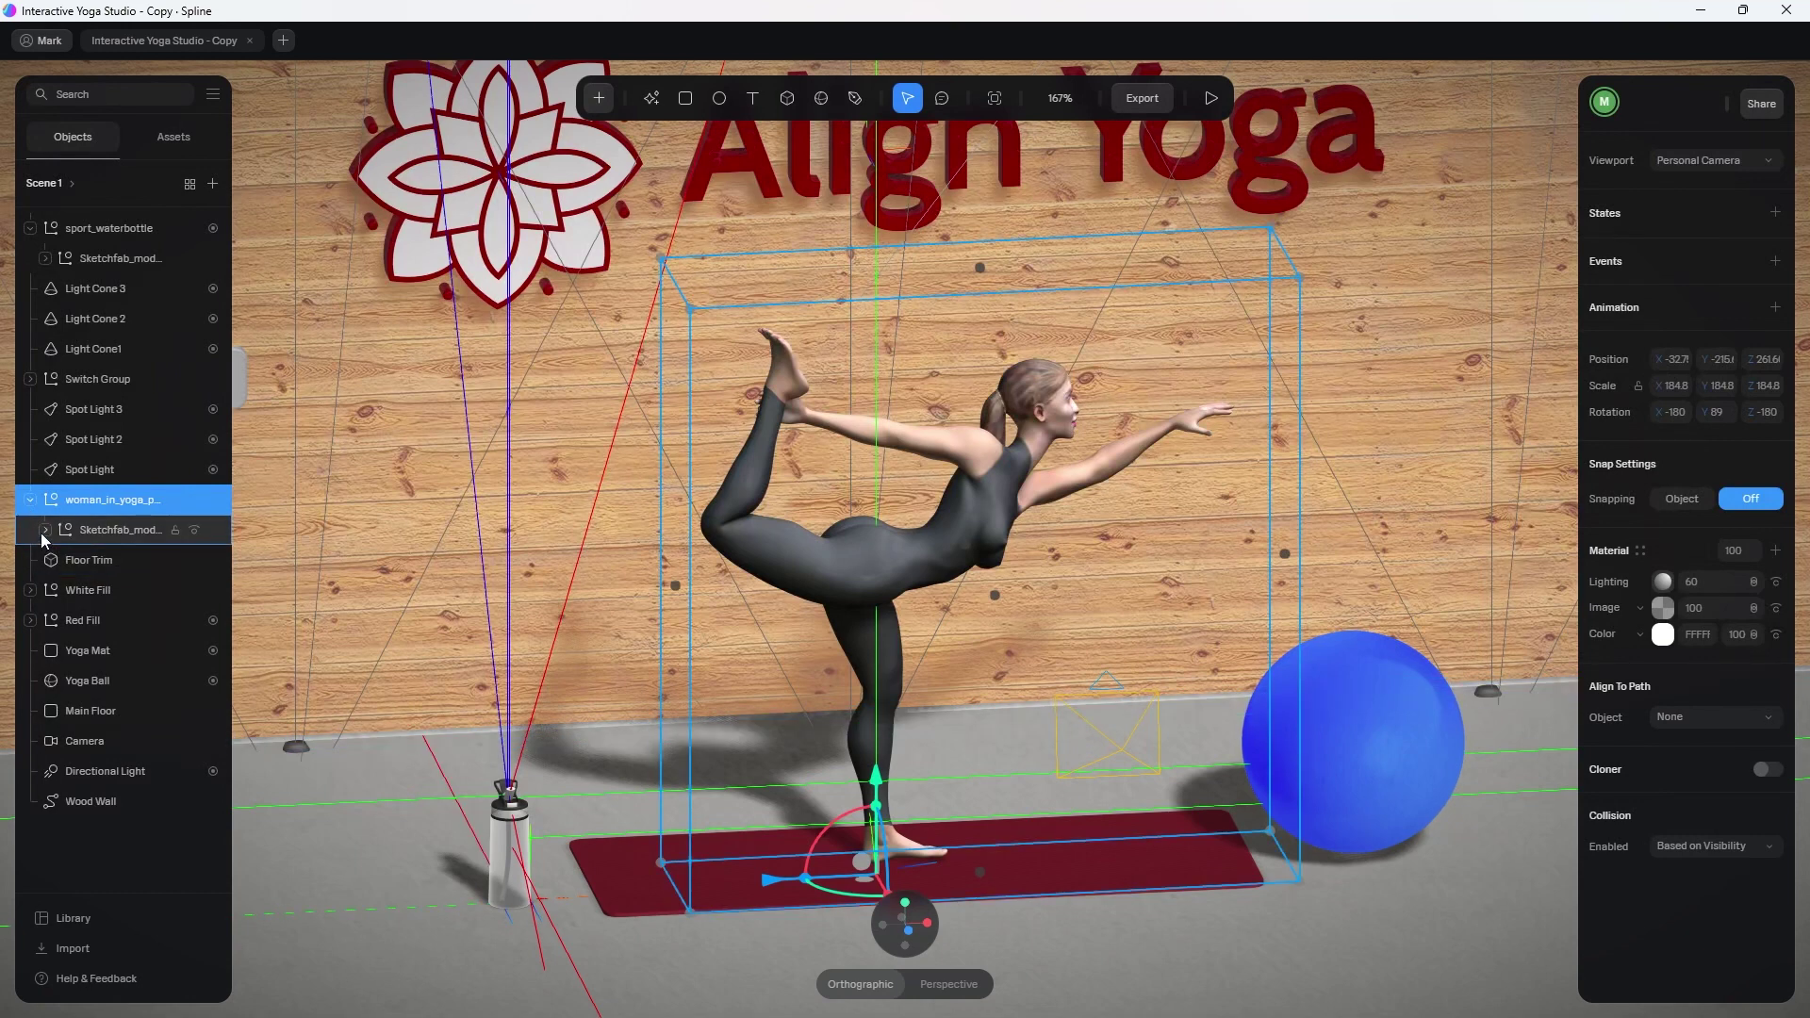
left_click(45, 531)
left_click(120, 561)
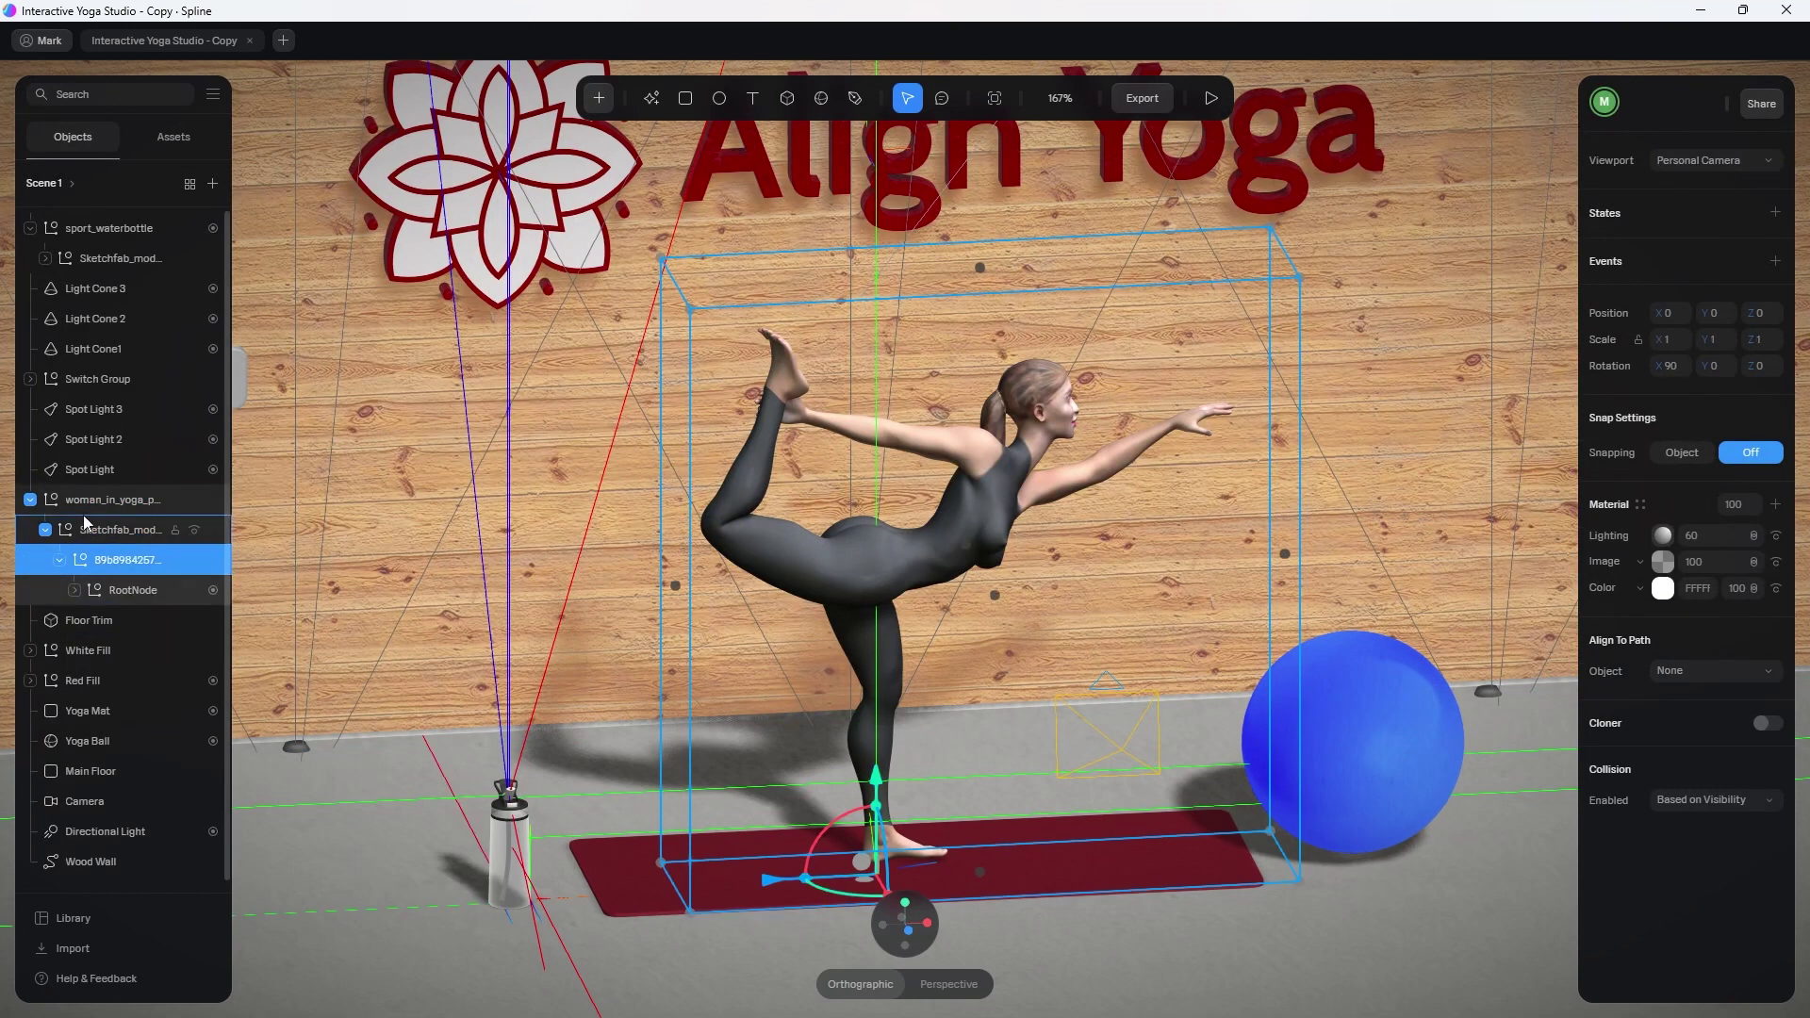
left_click(129, 588)
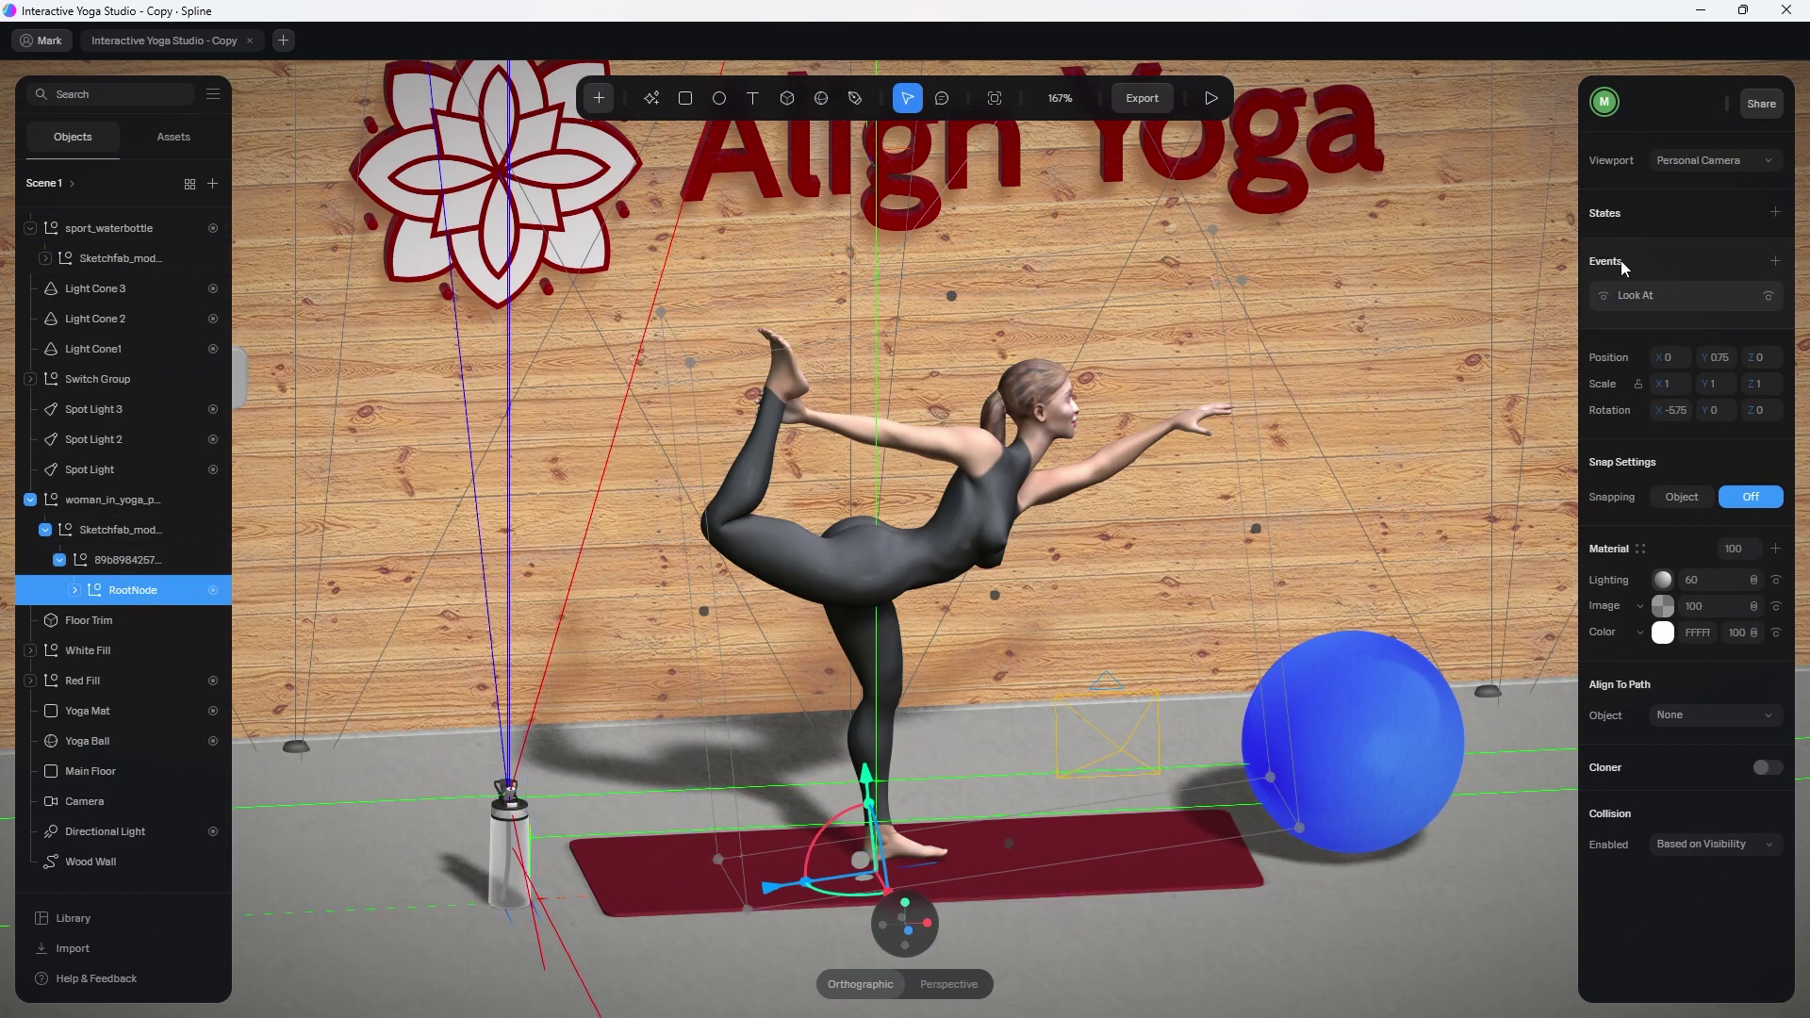
left_click(1639, 299)
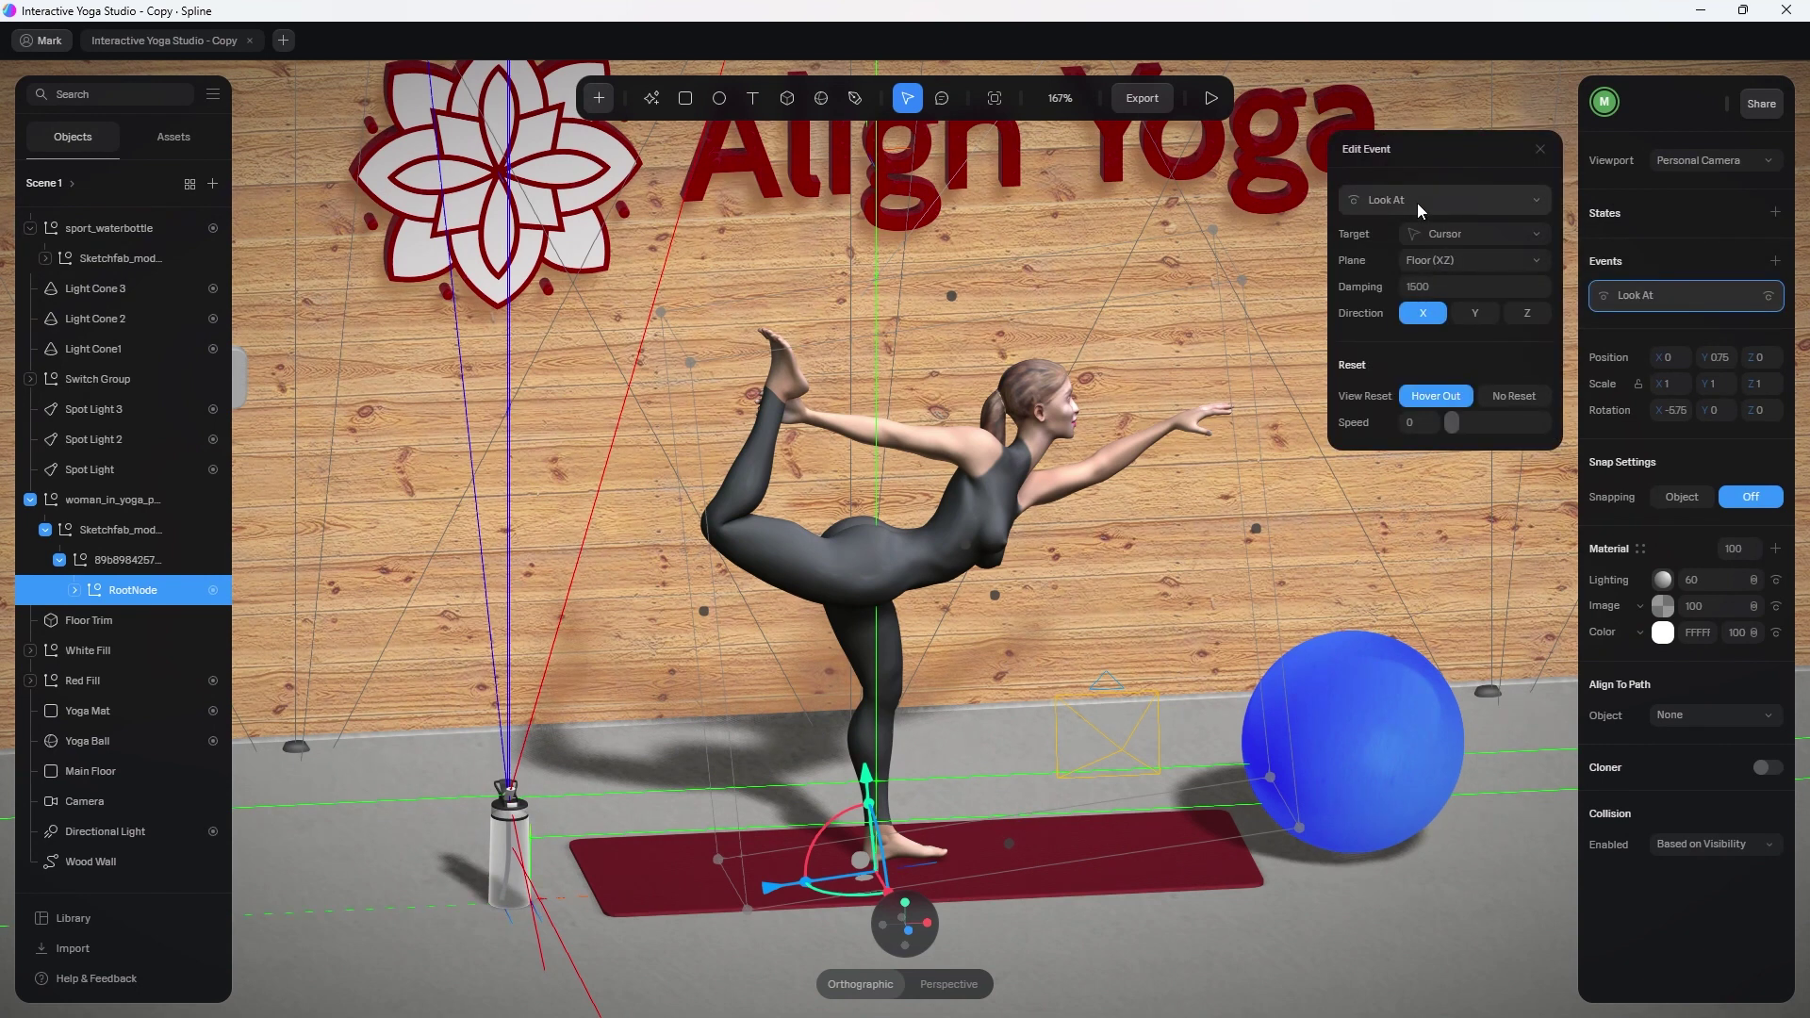
Review the event type and plane options of the Look At event, keeping Look At and Floor (XZ).
left_click(1394, 207)
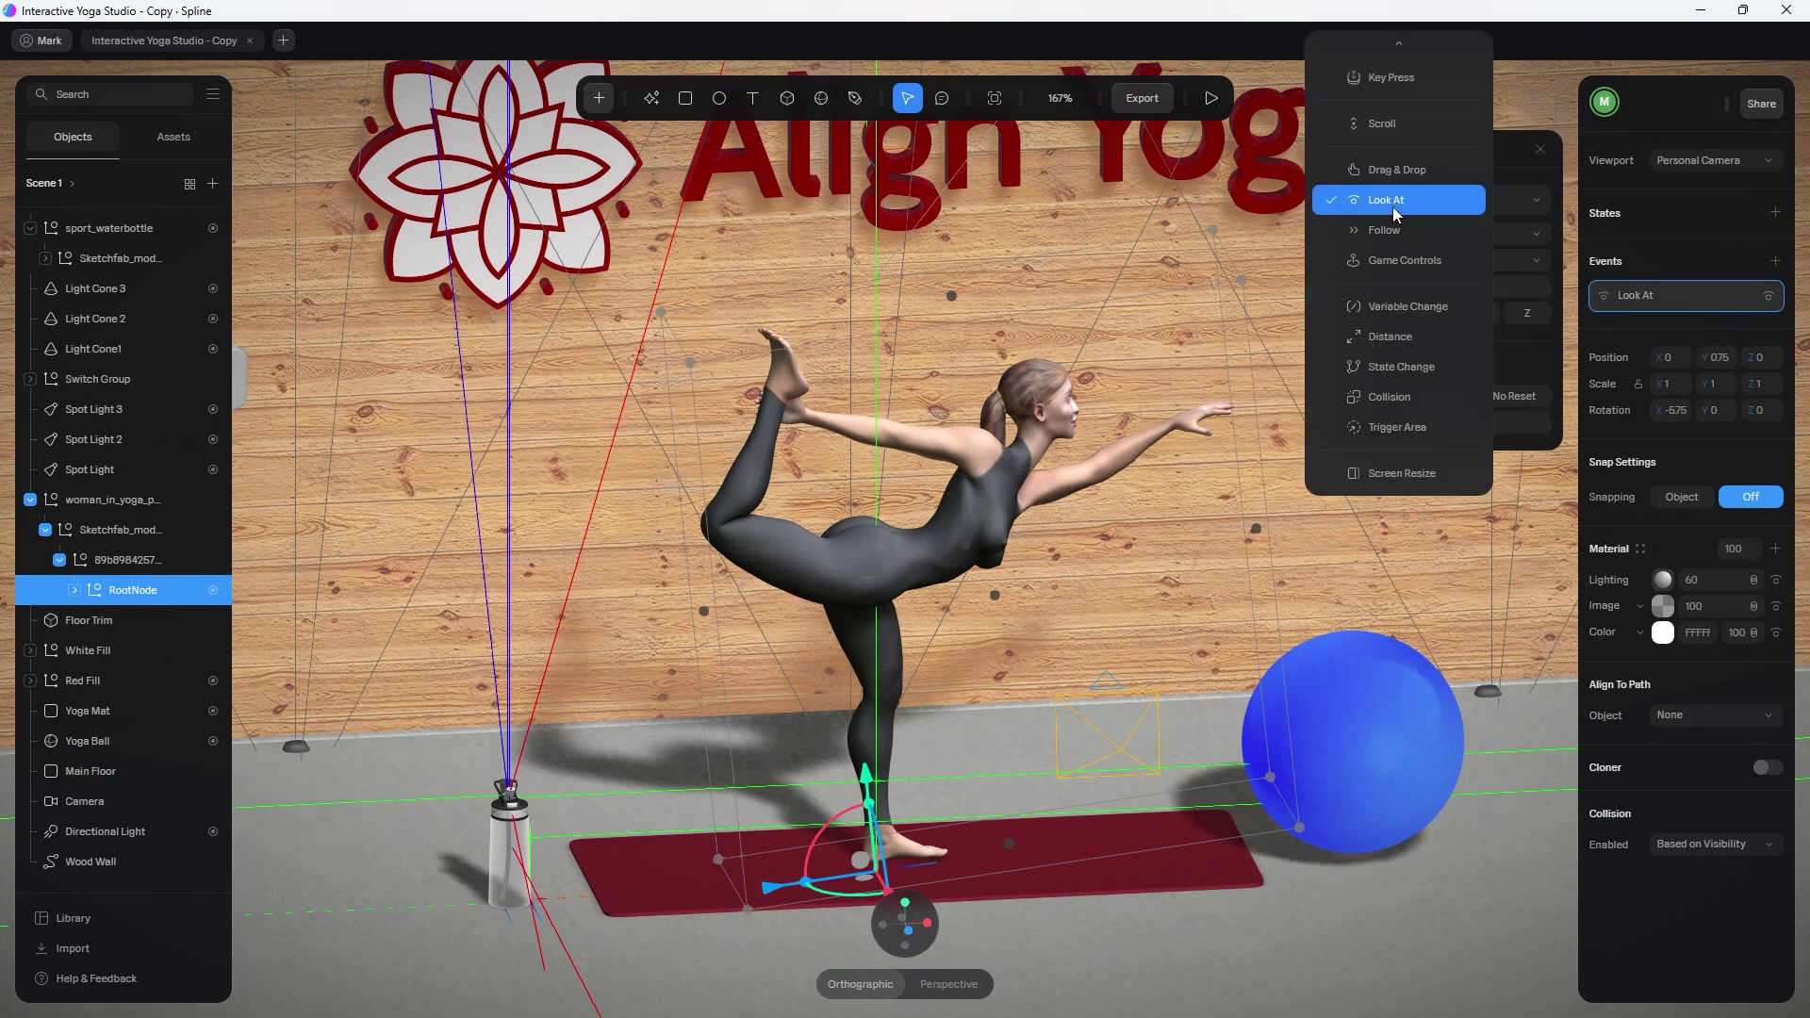
left_click(1393, 206)
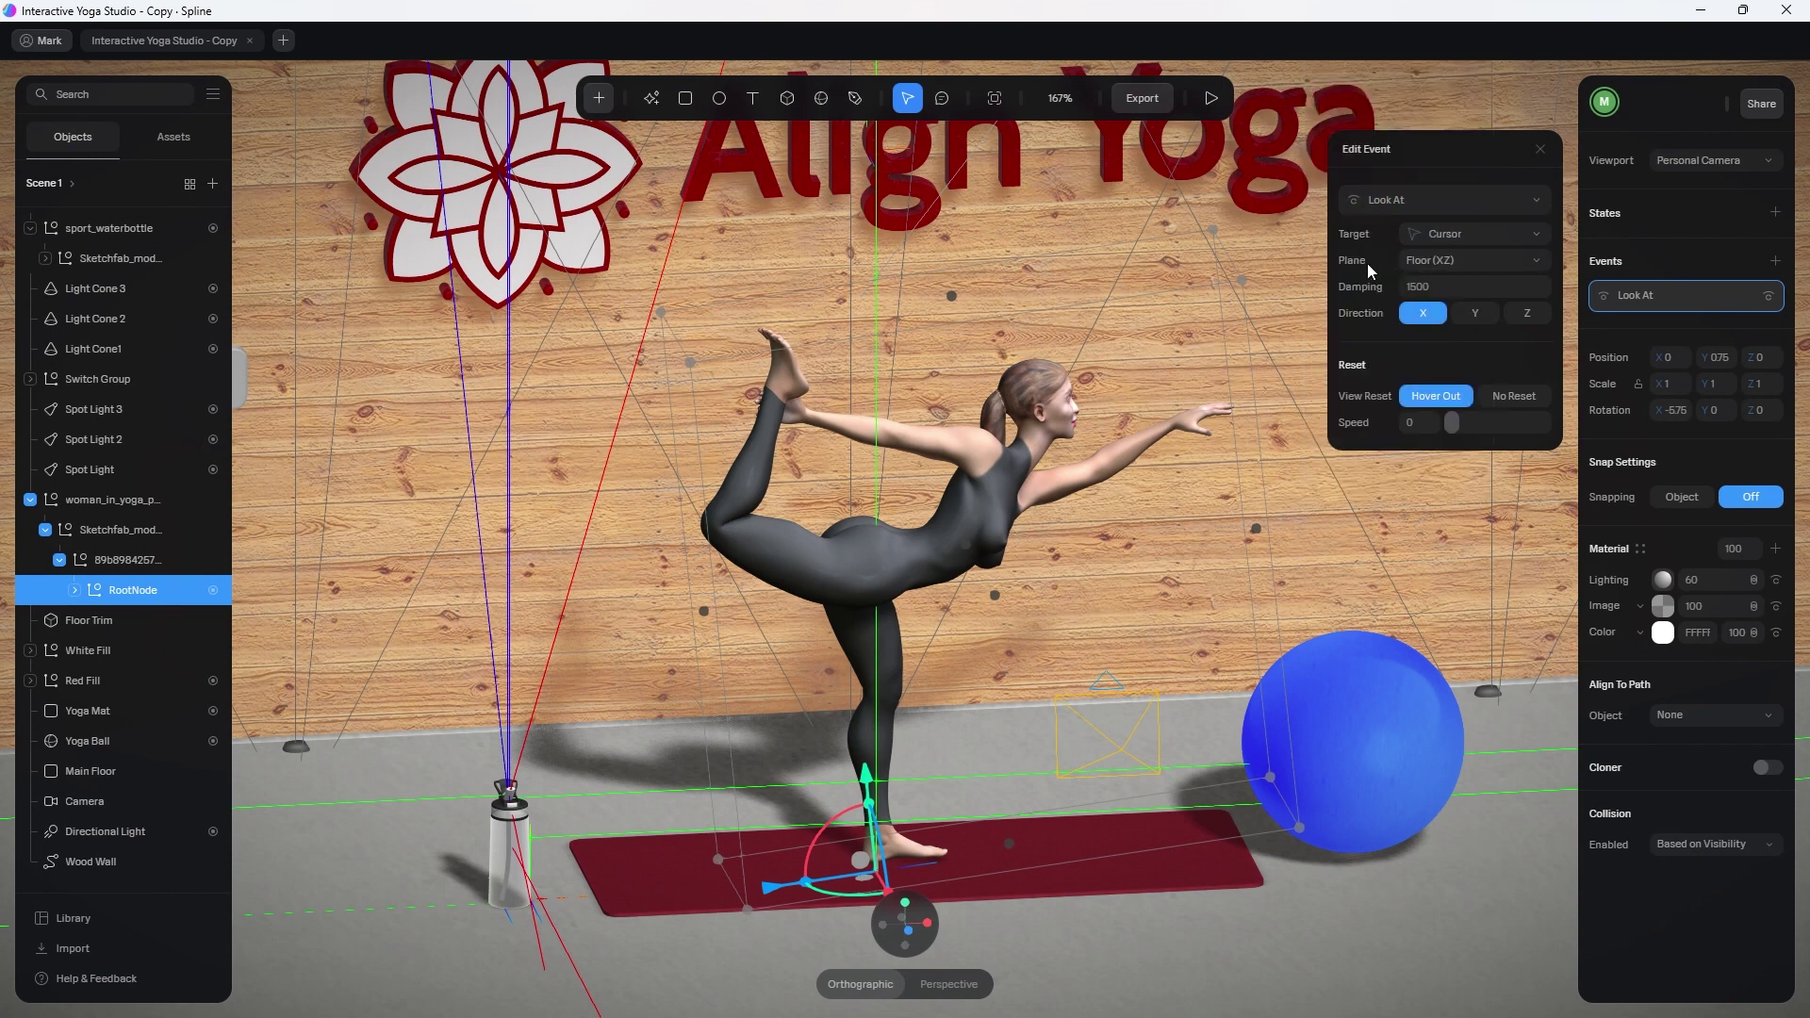
left_click(1448, 256)
left_click(1443, 260)
Preview the woman's Look At event with a damping of 100, then restore the damping to 1500.
left_click(1447, 287)
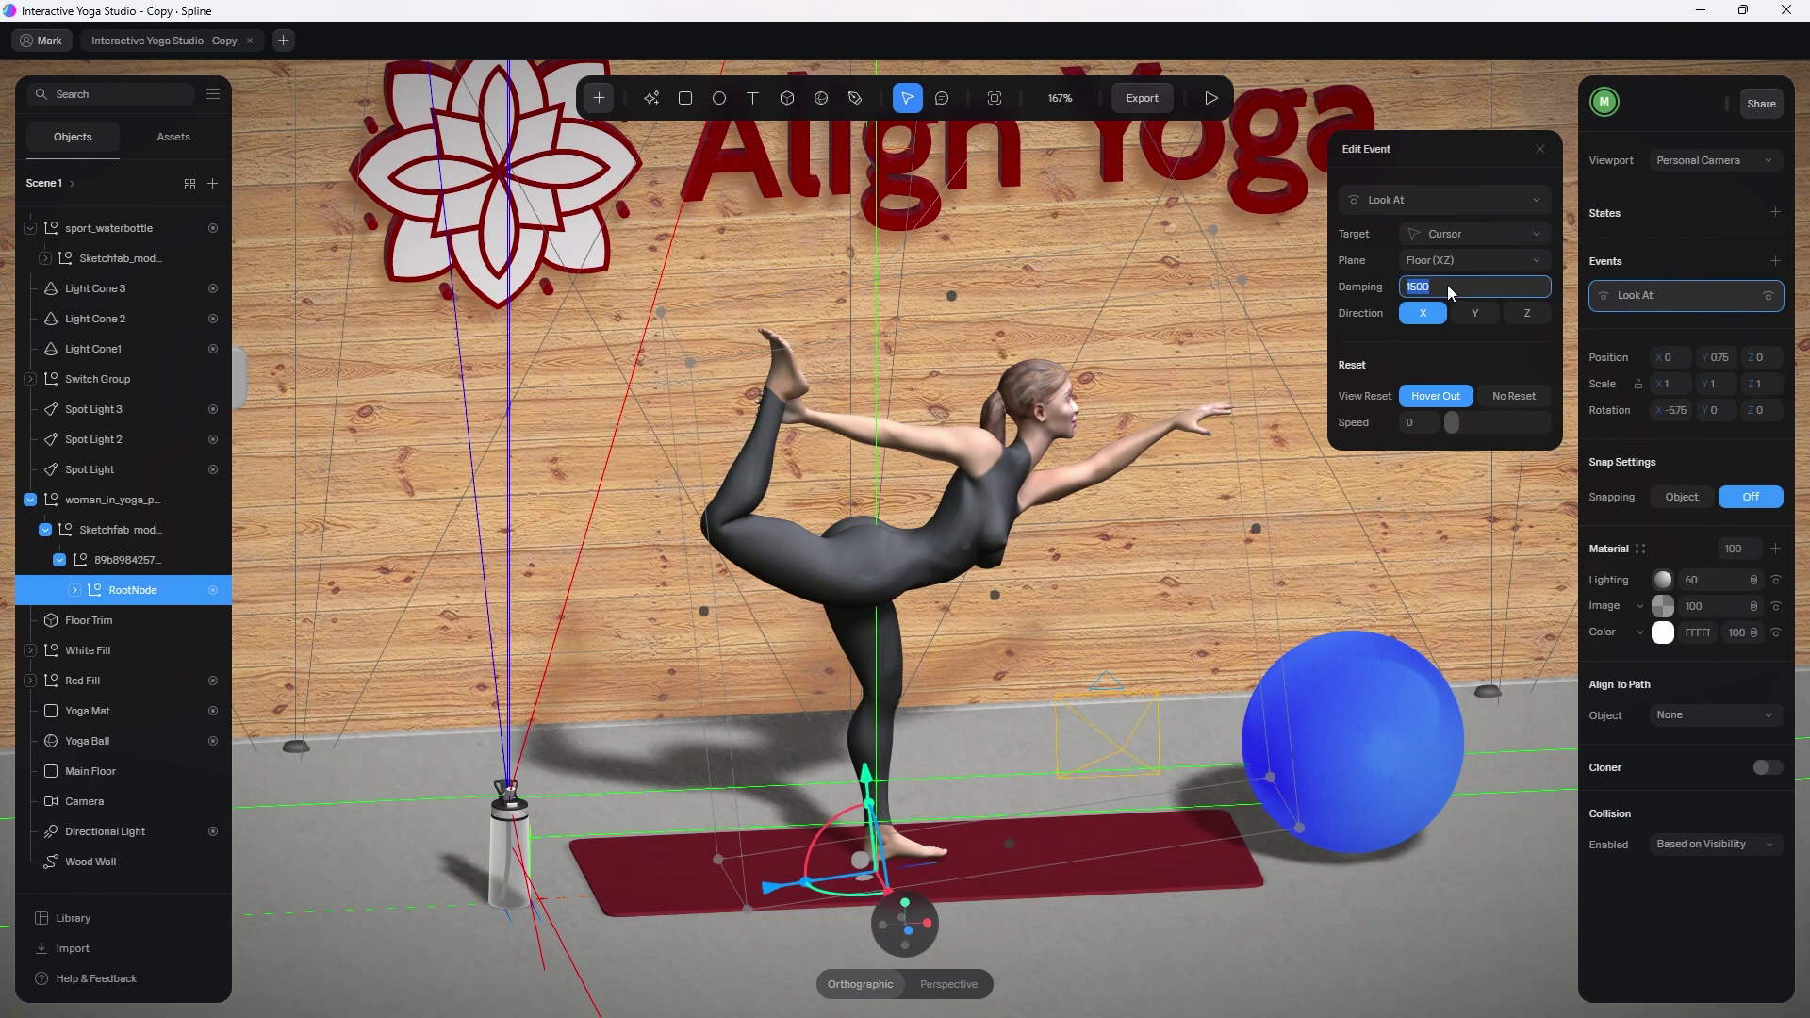
type("100")
key("Return")
left_click(1212, 97)
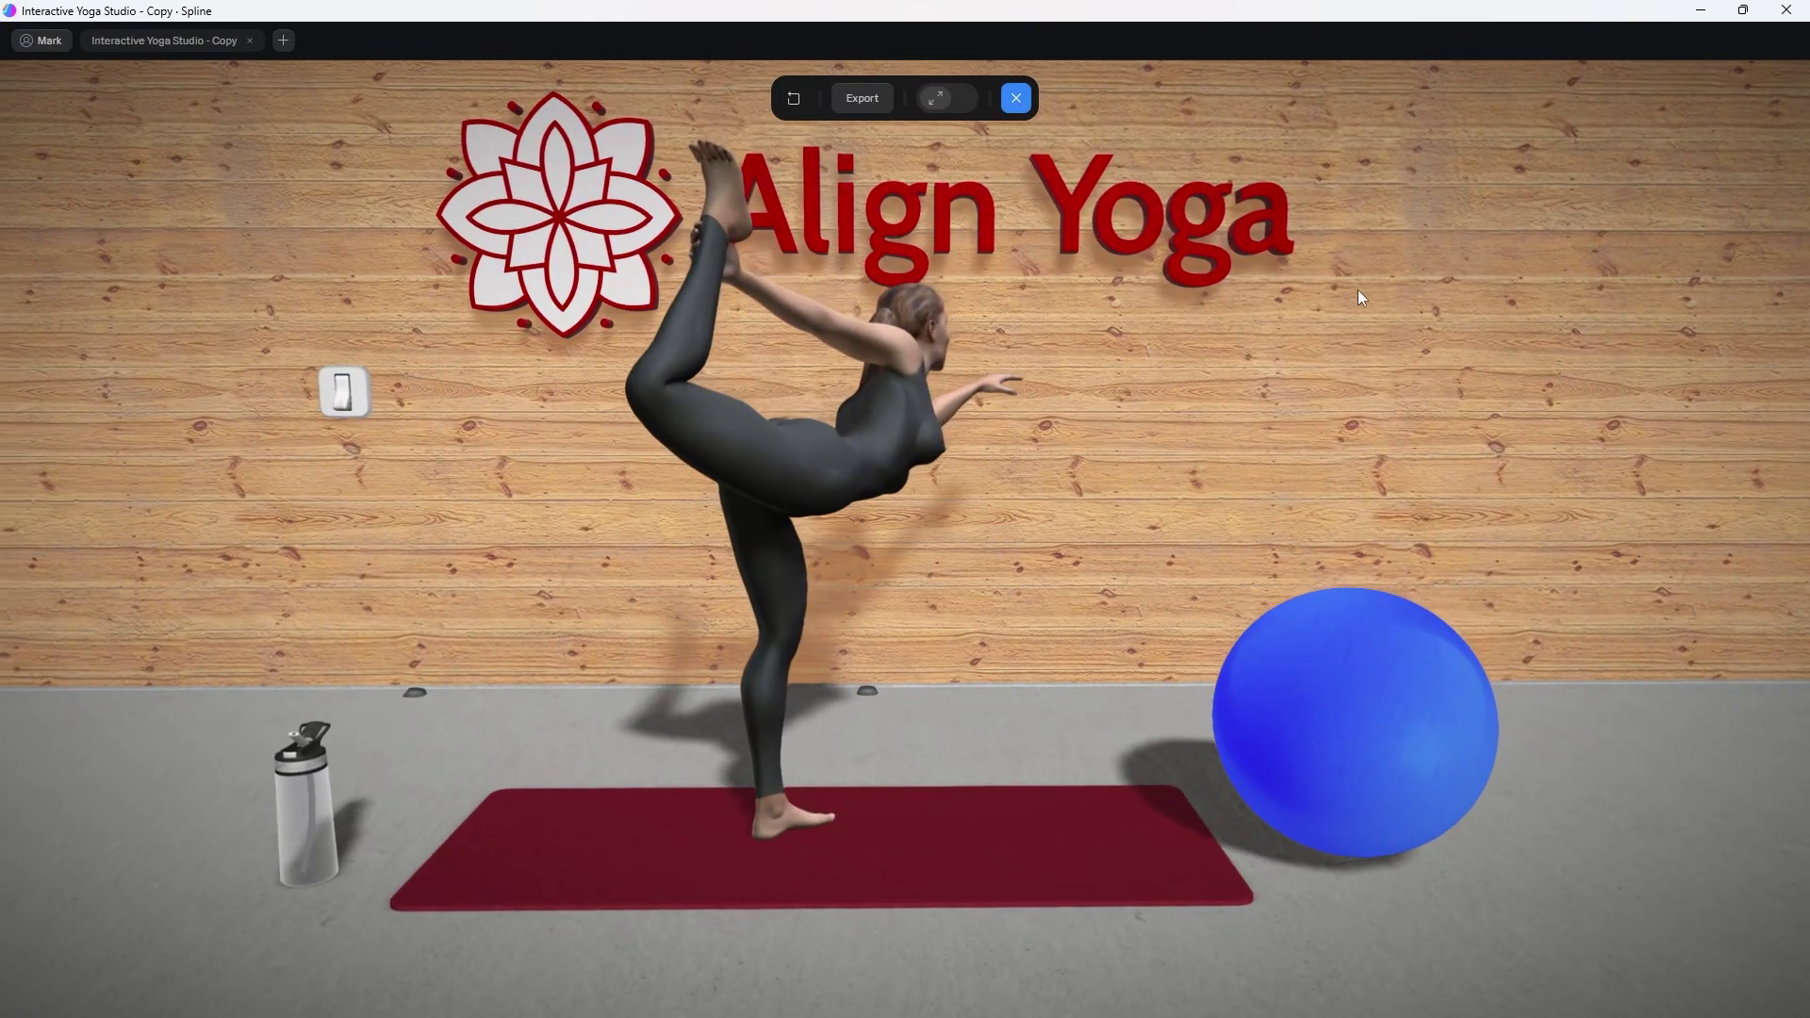
key("Escape")
left_click(1426, 284)
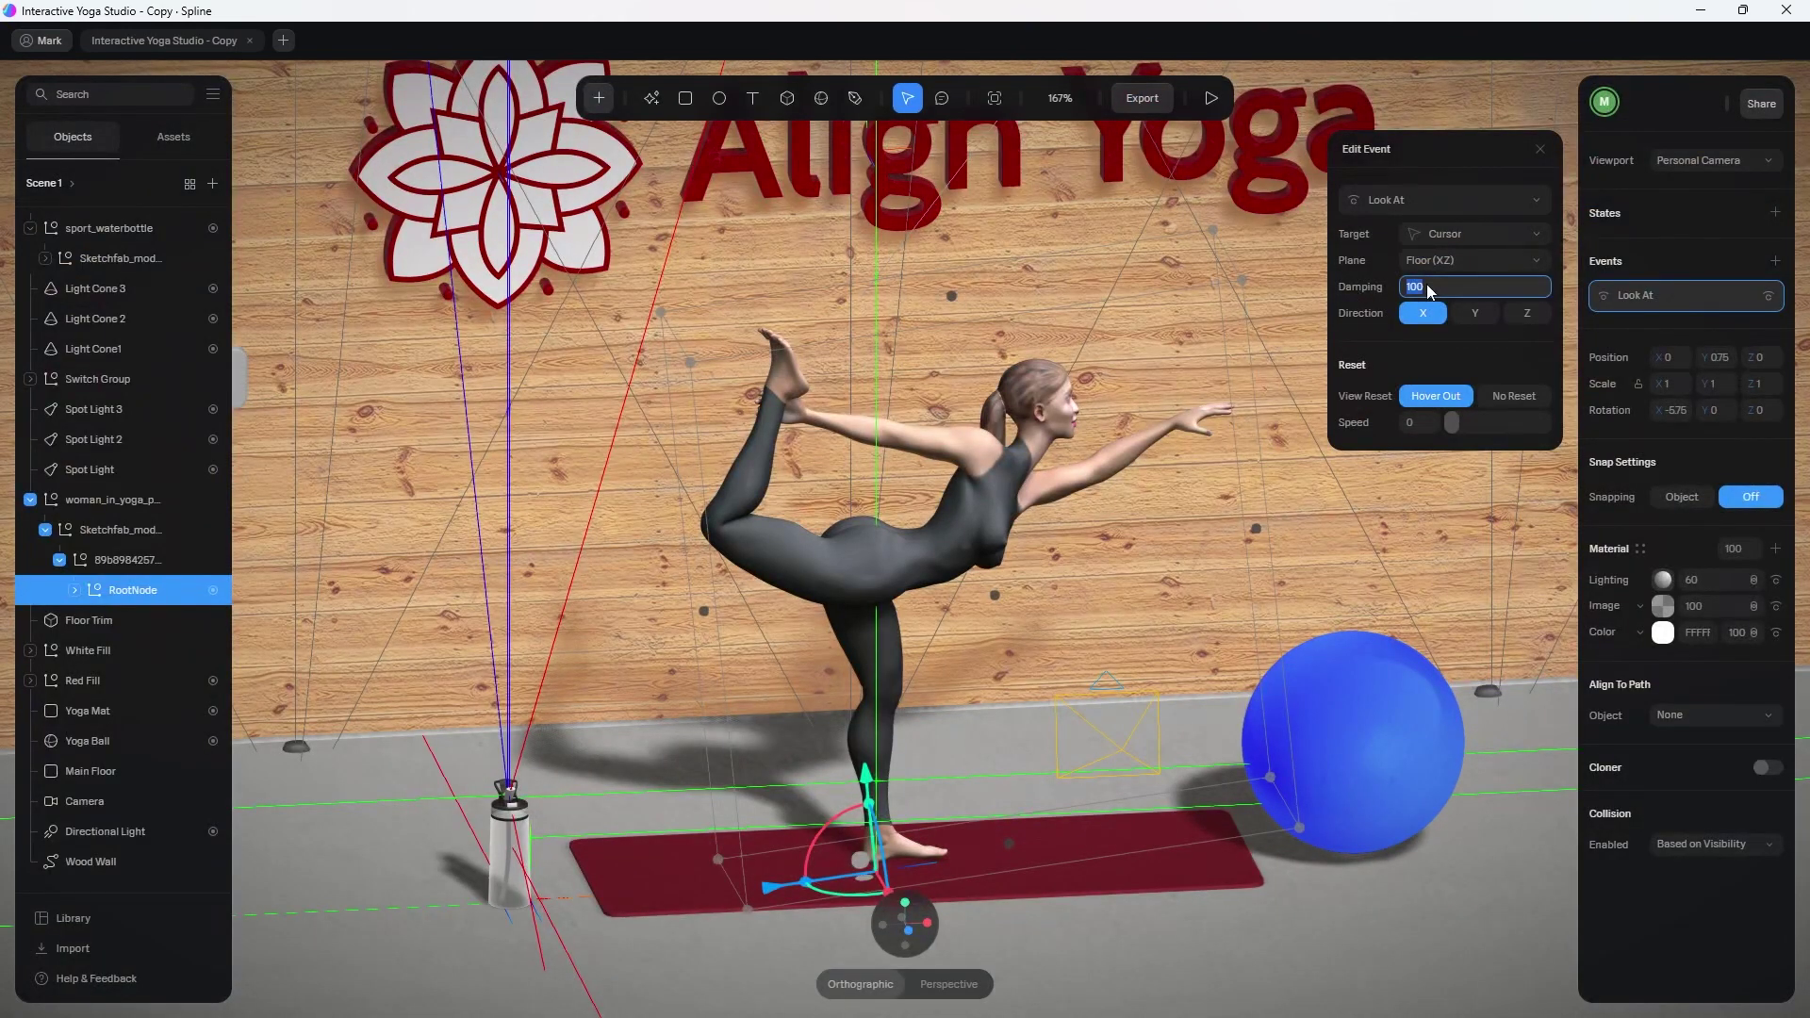
type("1500")
Try the Z and Y directions for the woman's Look At event and preview how she turns.
left_click(1527, 313)
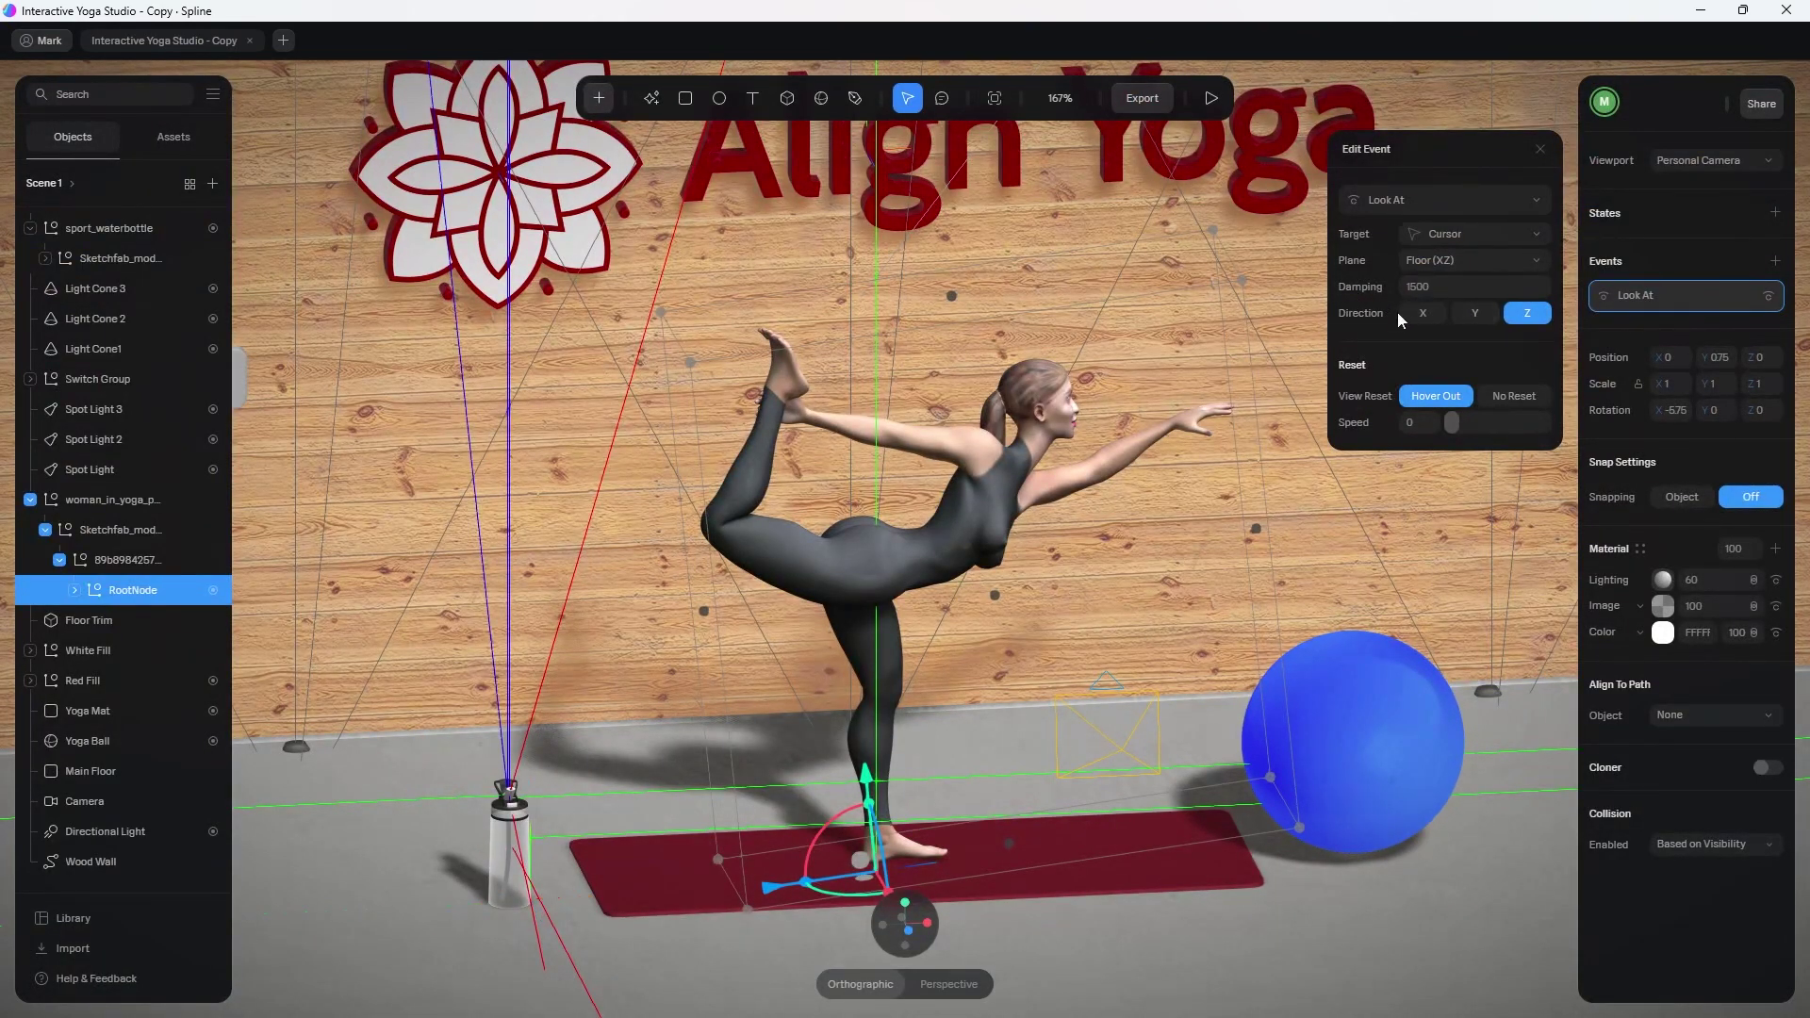
left_click(1418, 313)
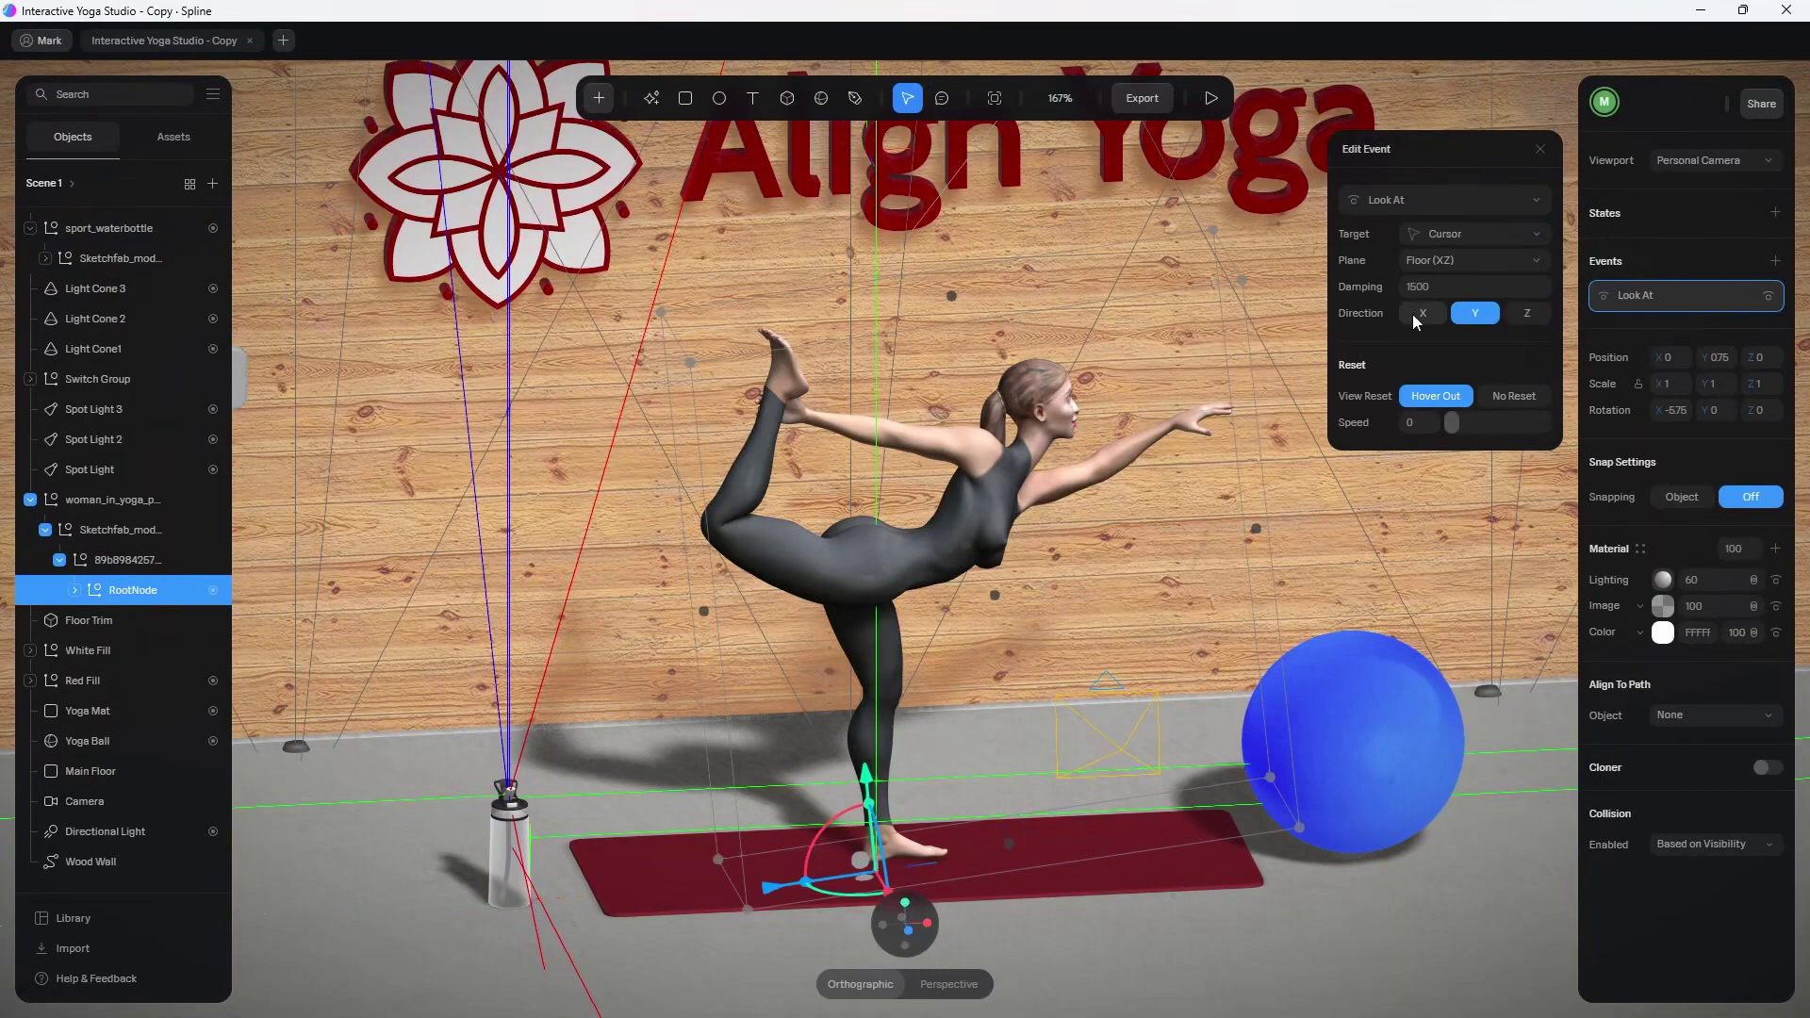
left_click(1477, 315)
left_click(1212, 97)
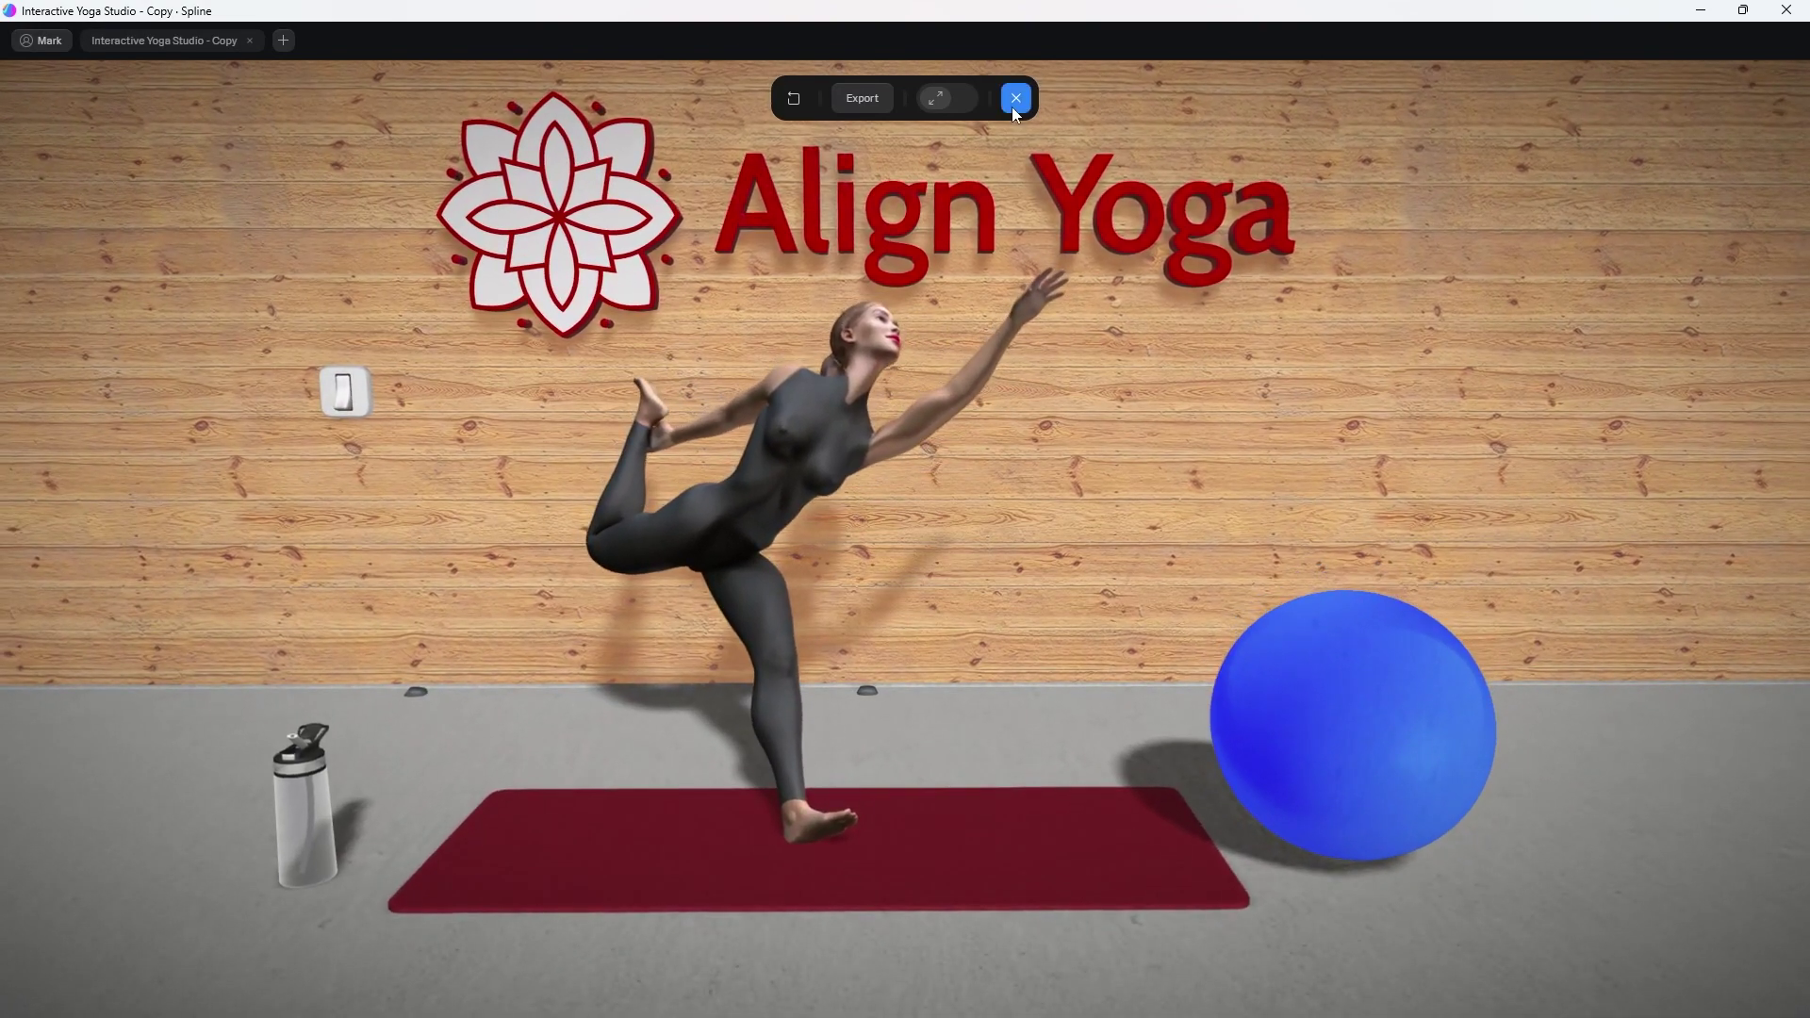
key("Escape")
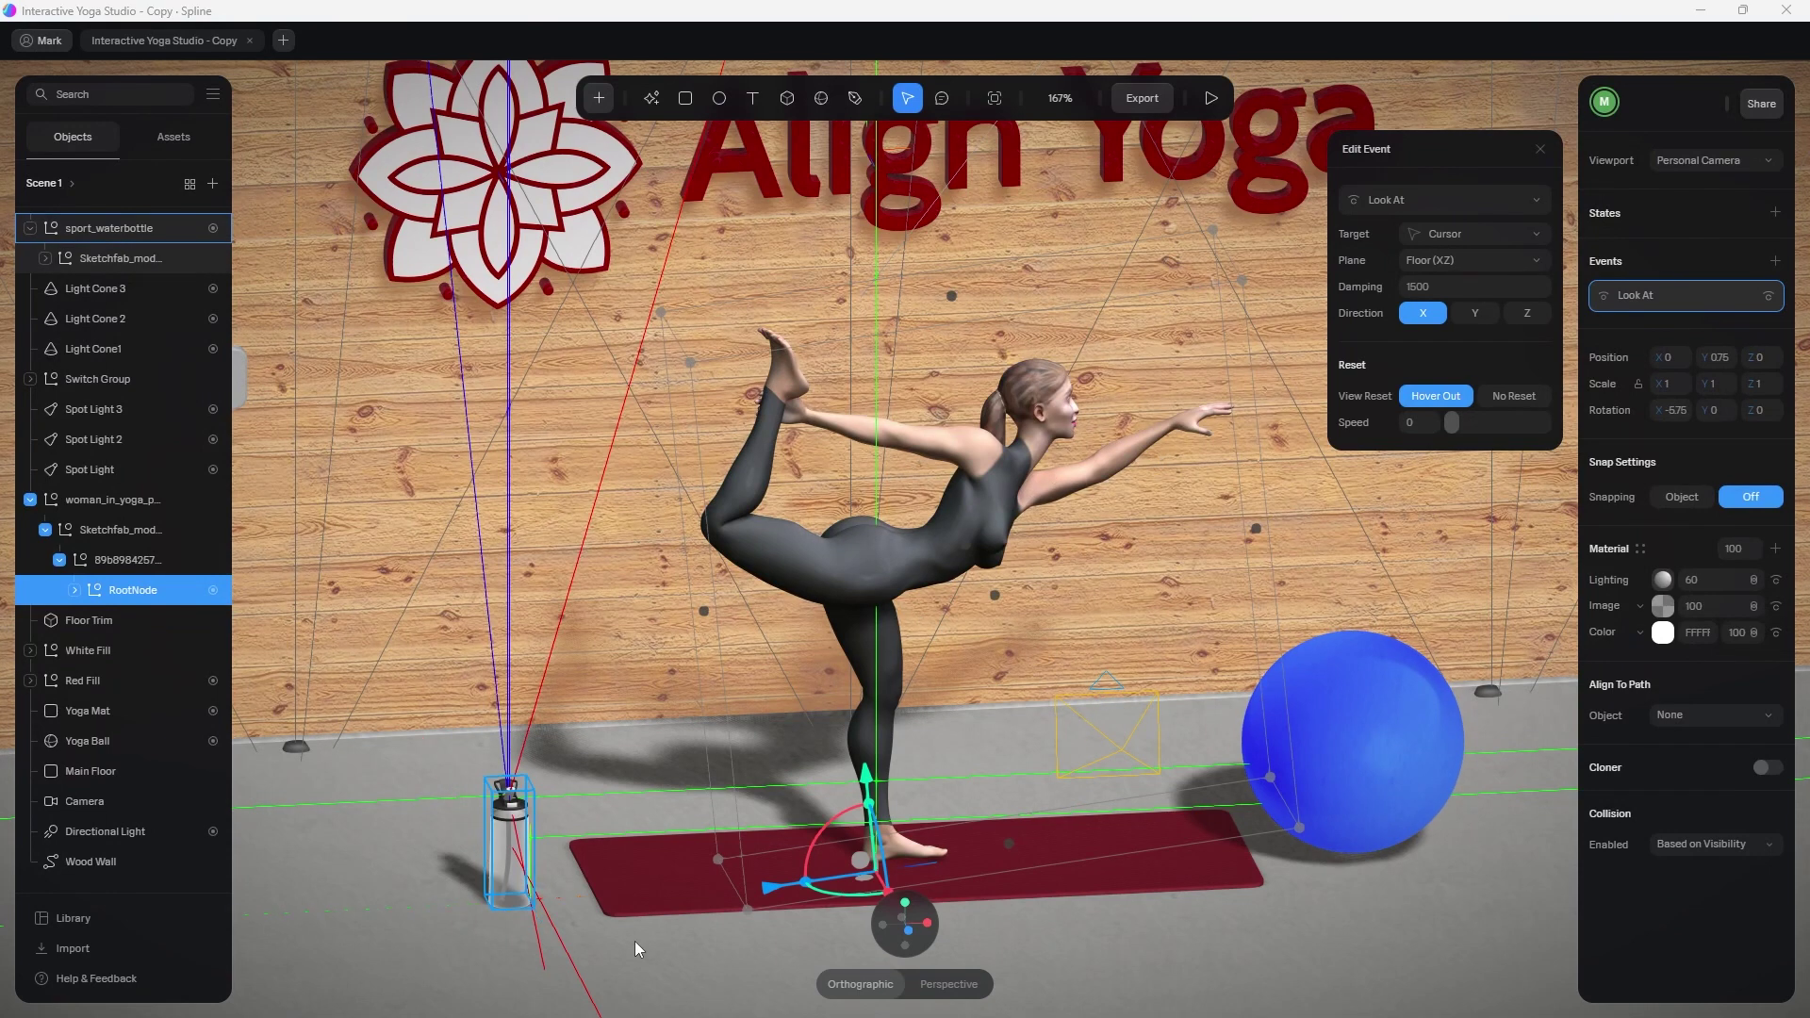
Compare the Yoga Mat's Base State and State 2, examining the material colour of each.
scroll(739, 720, "up", 6)
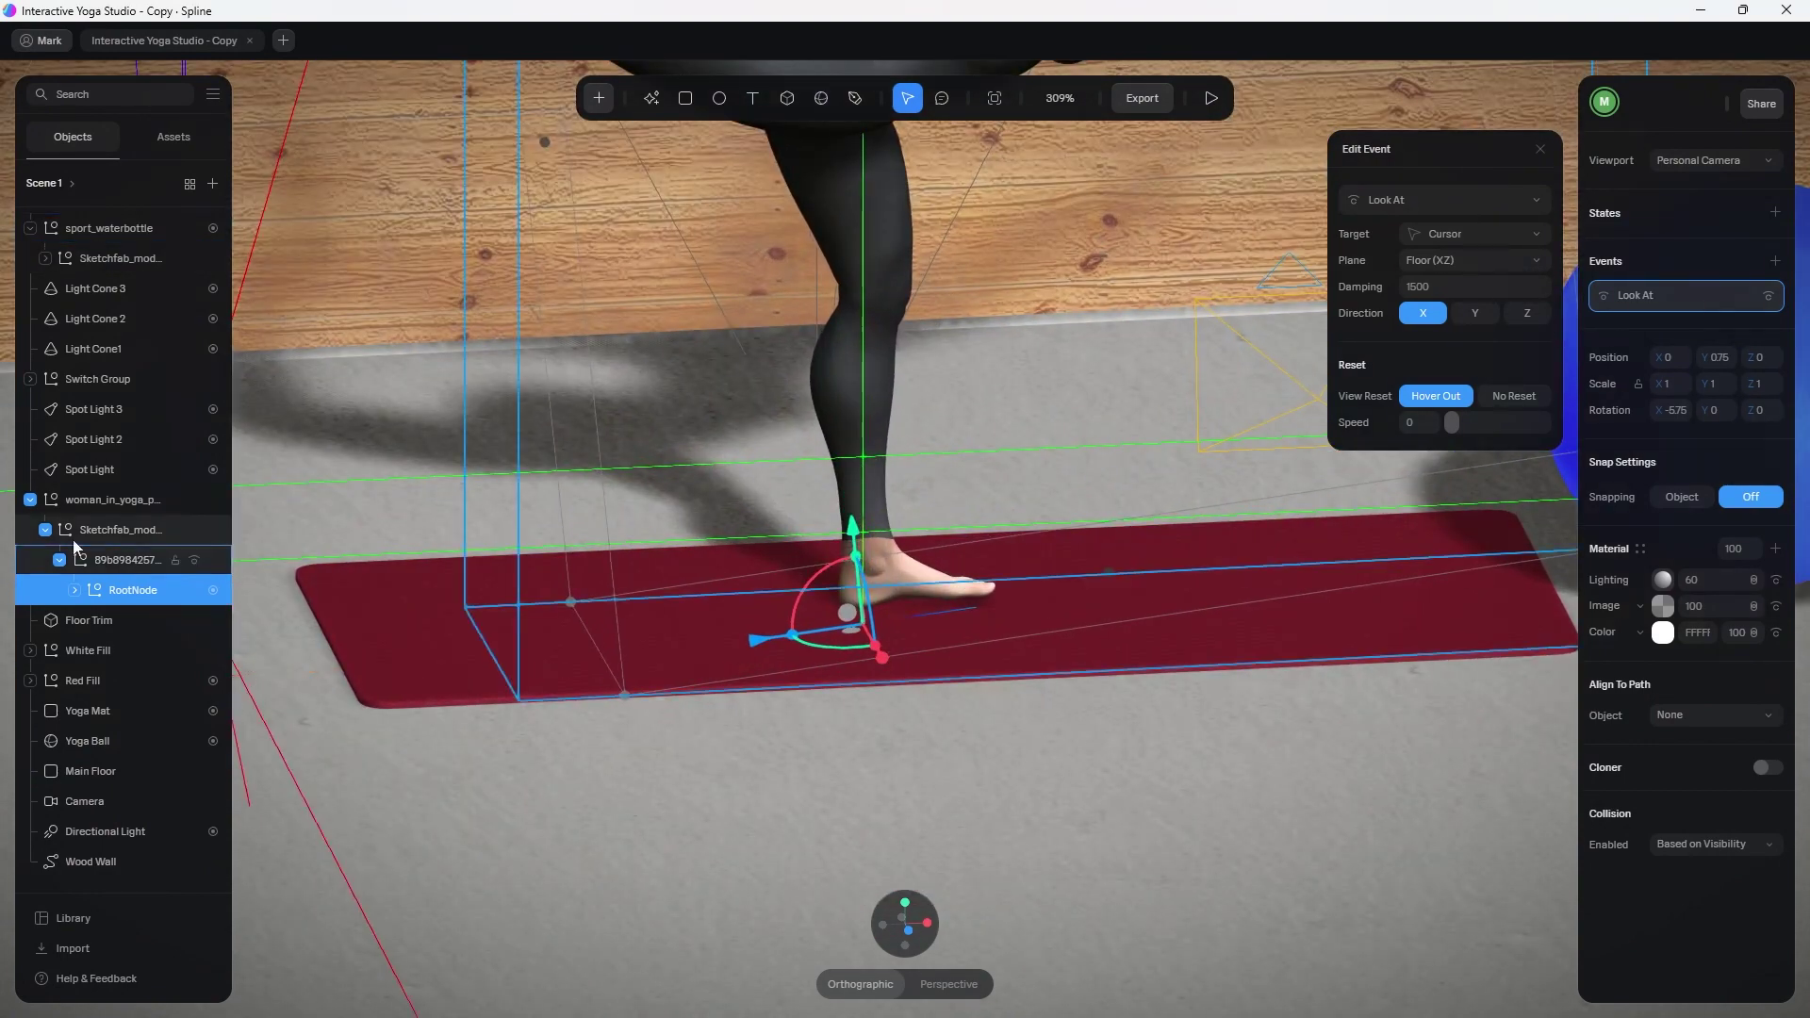
left_click(34, 500)
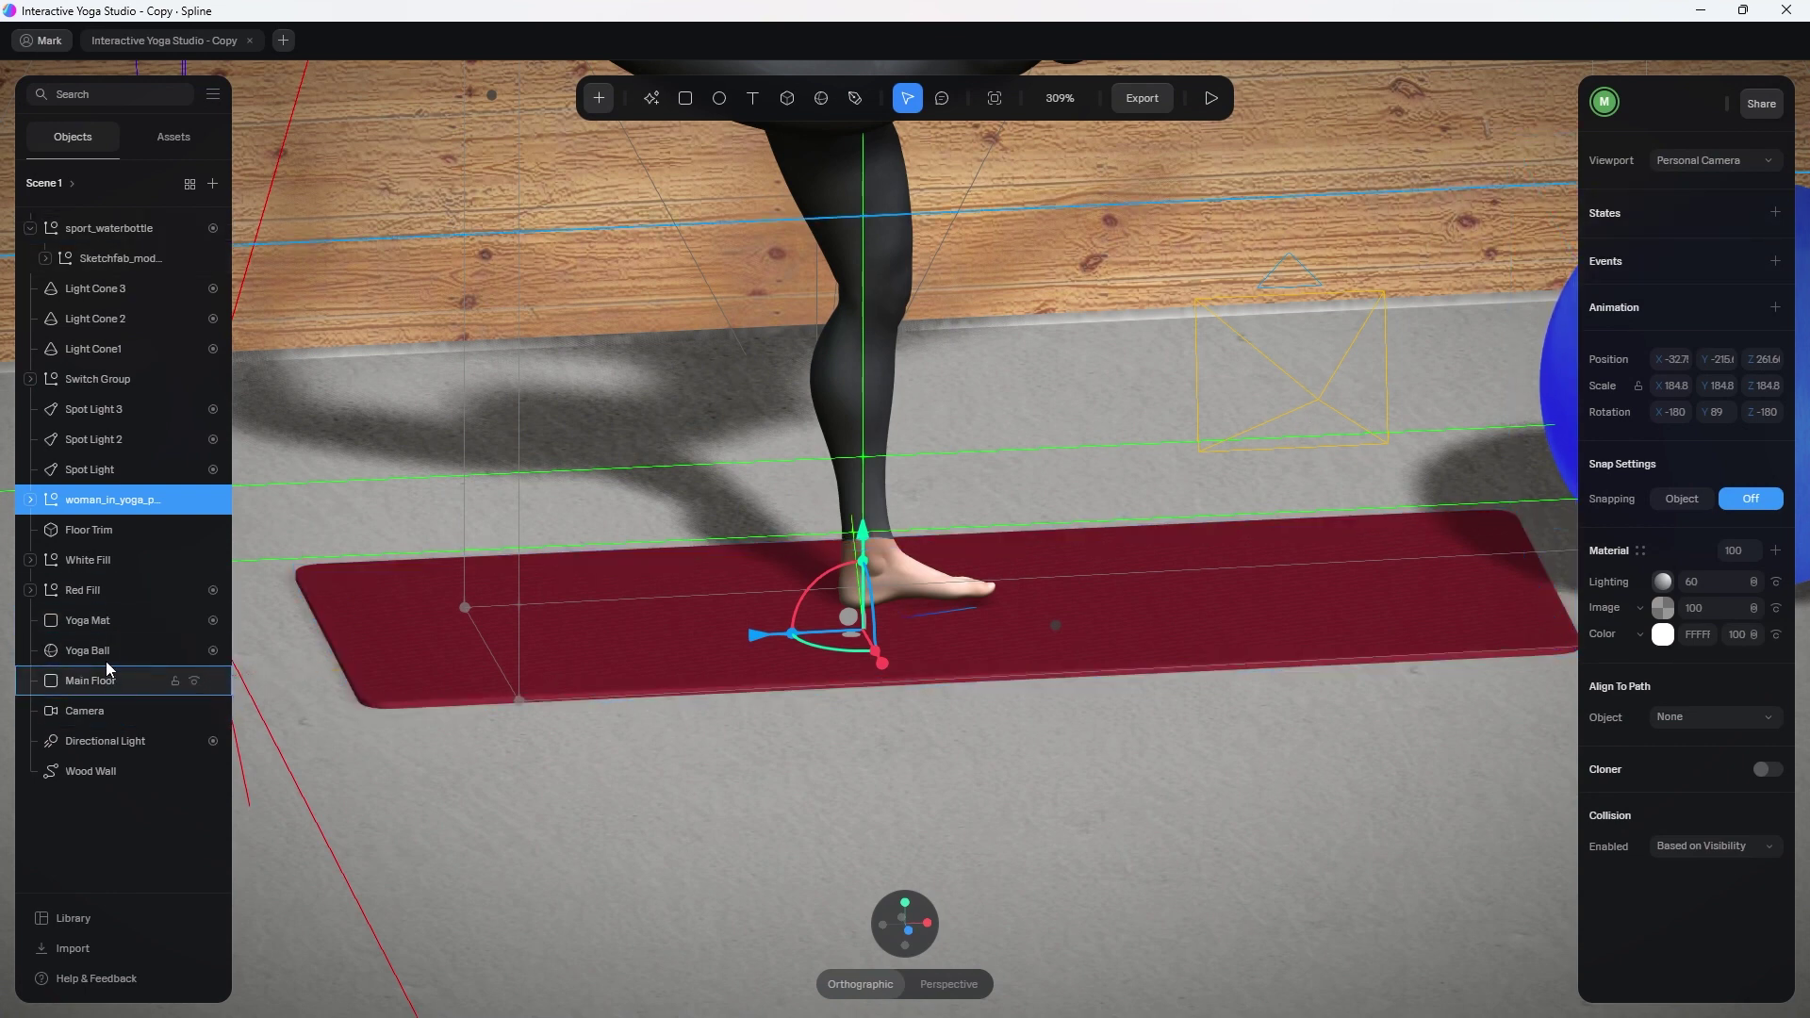
left_click(115, 622)
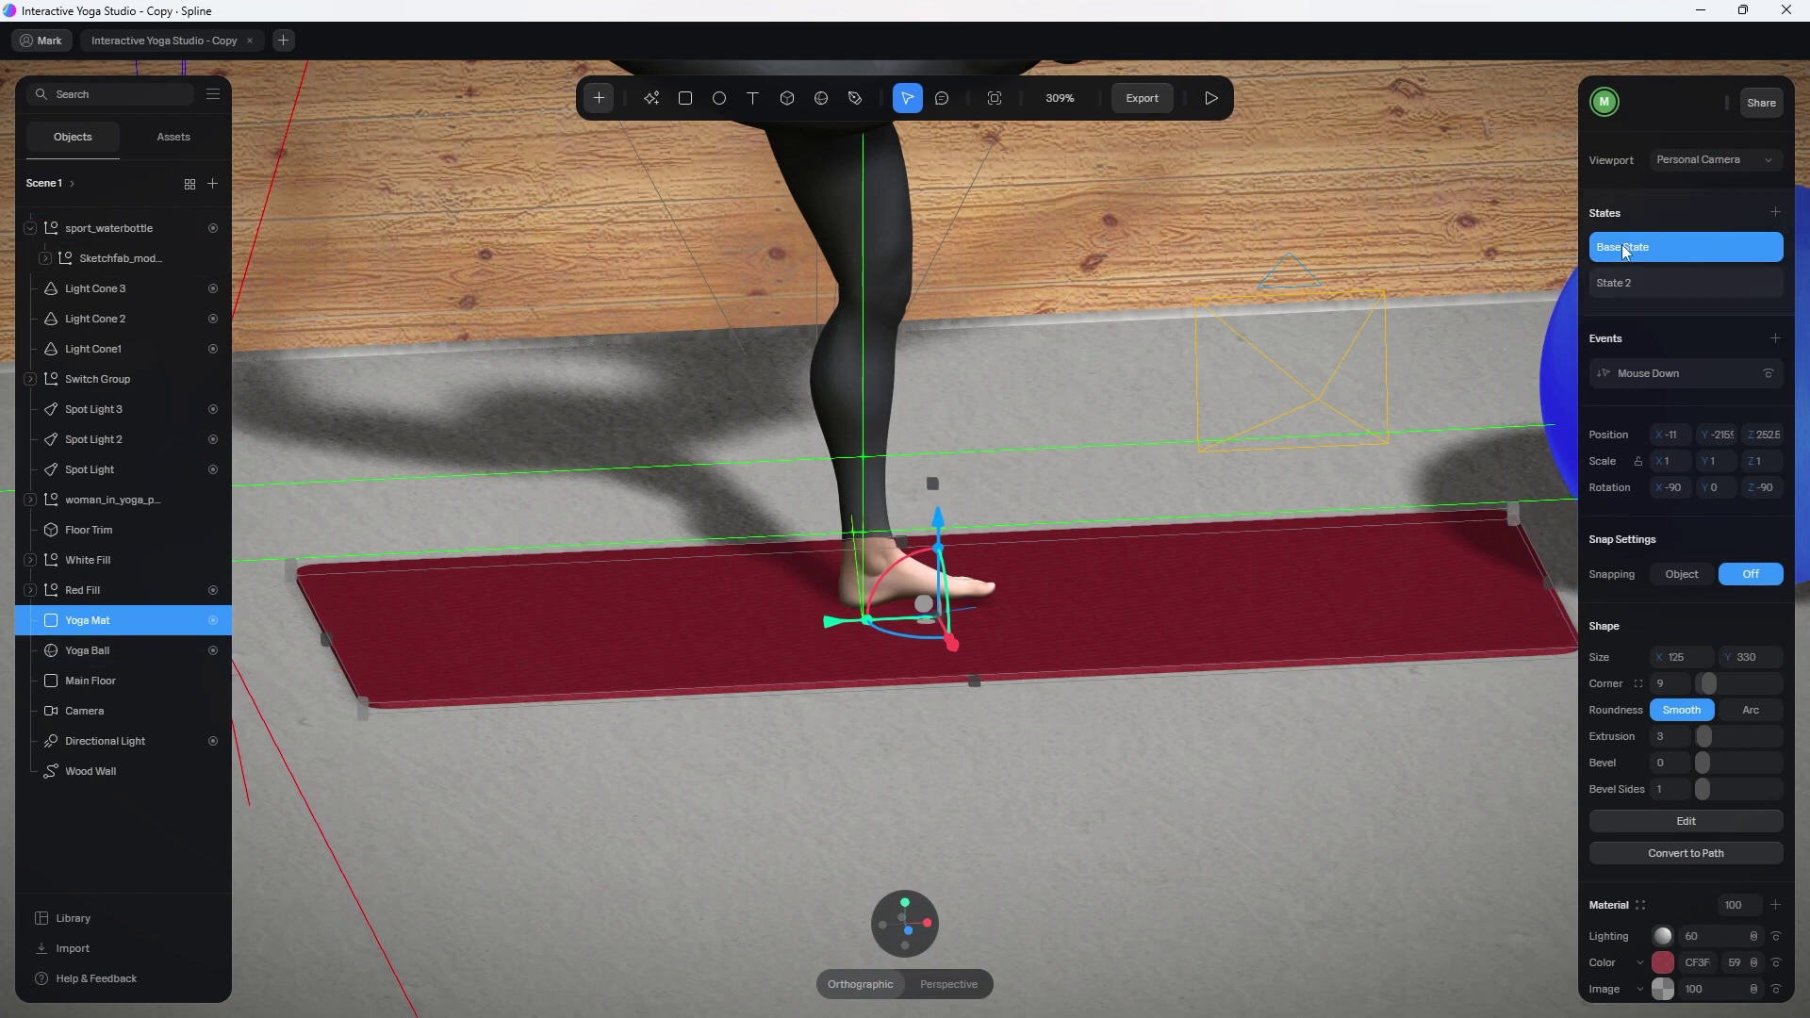
left_click(1650, 293)
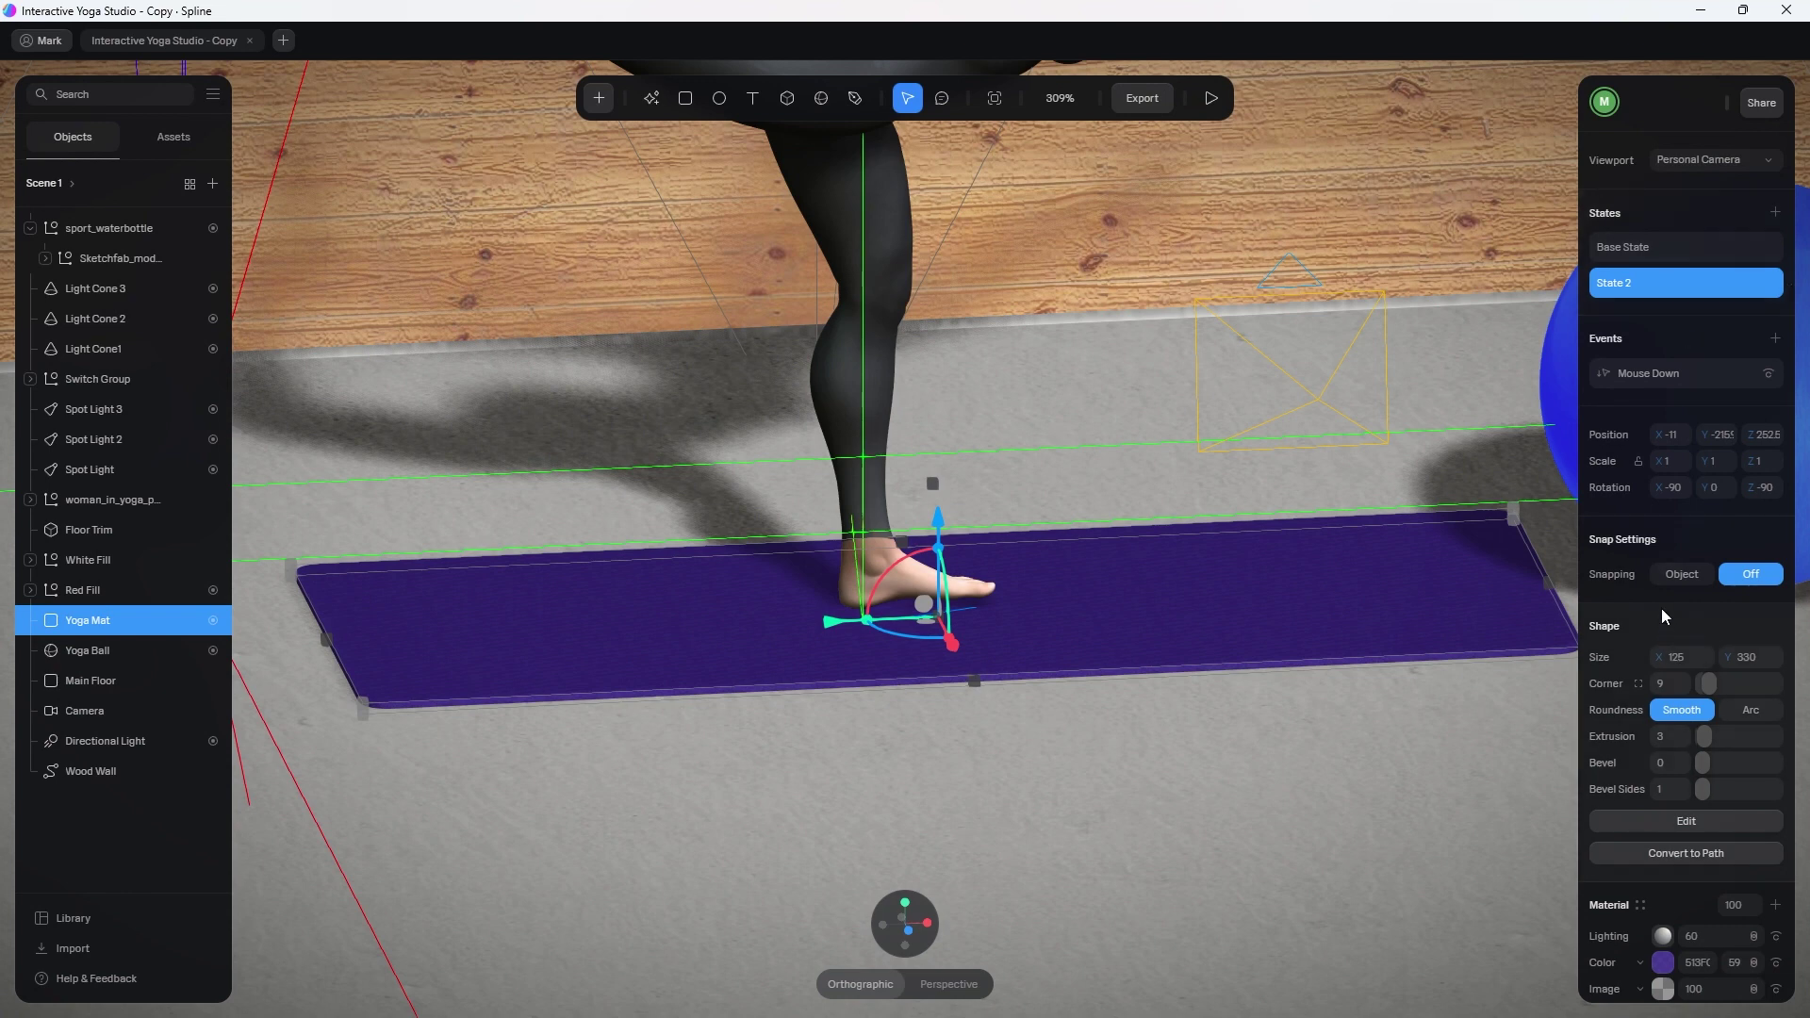
scroll(1687, 679, "down", 2)
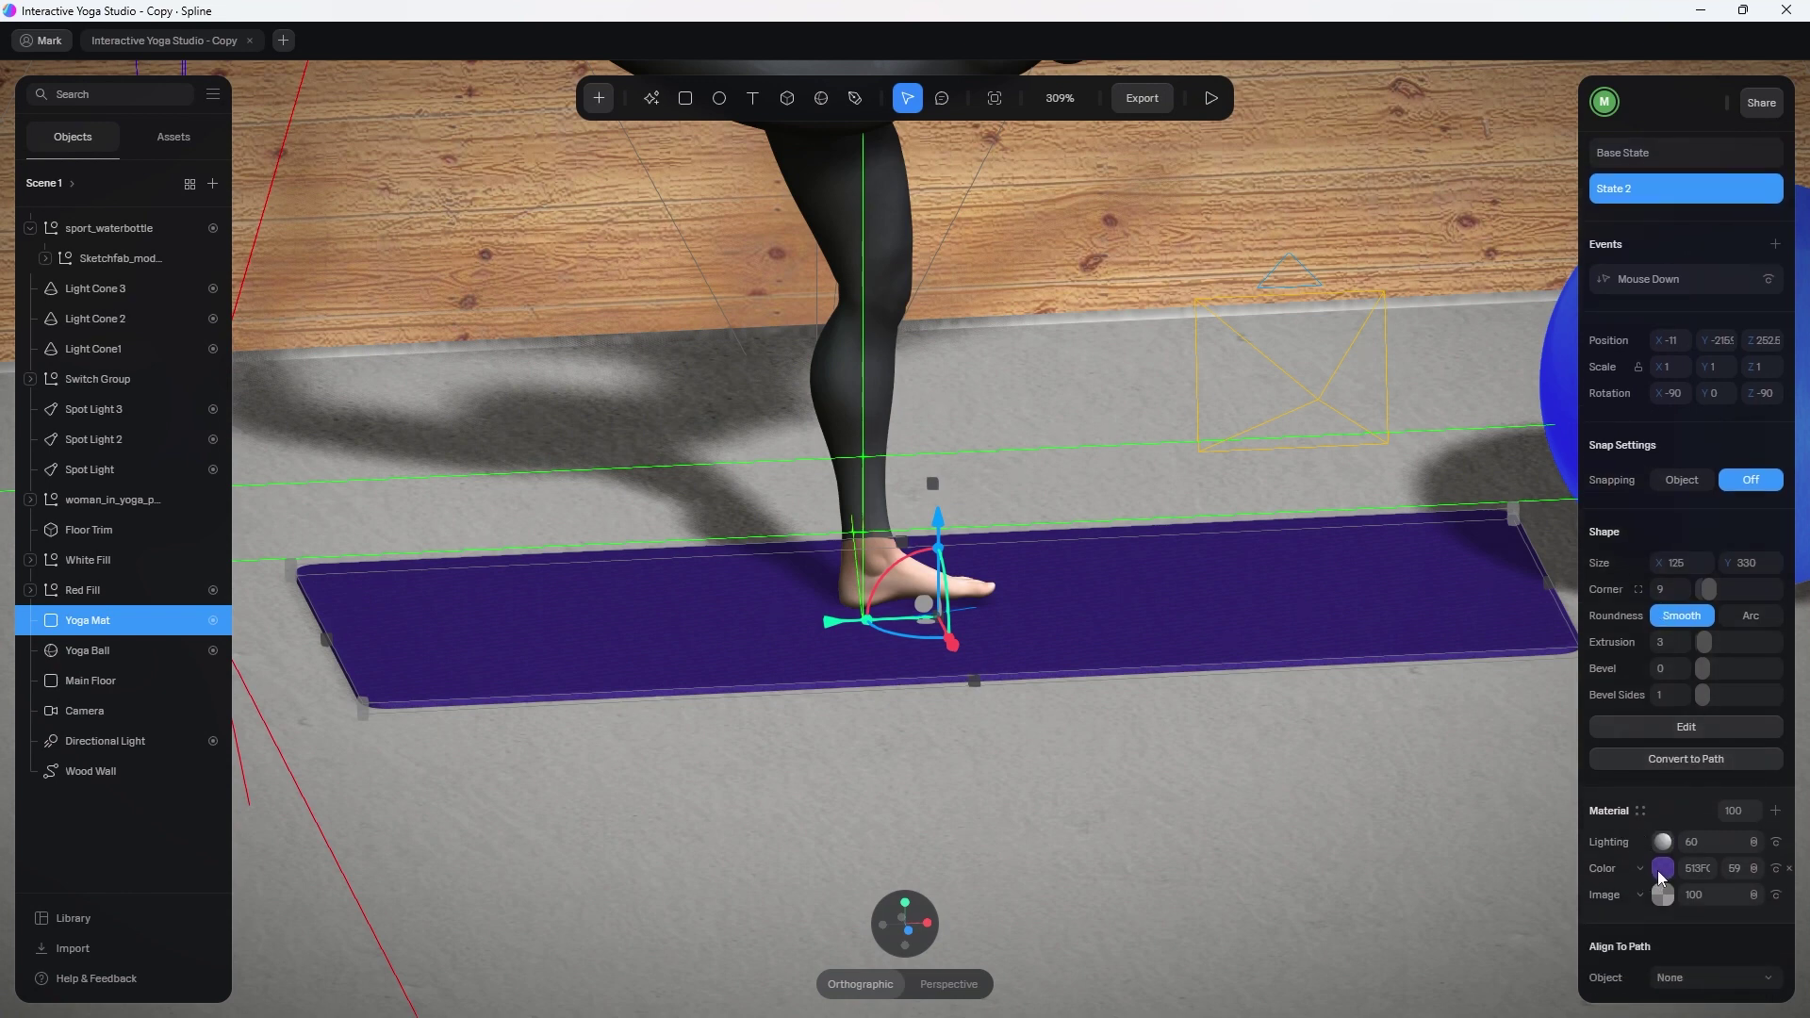
scroll(1747, 199, "up", 2)
left_click(1673, 243)
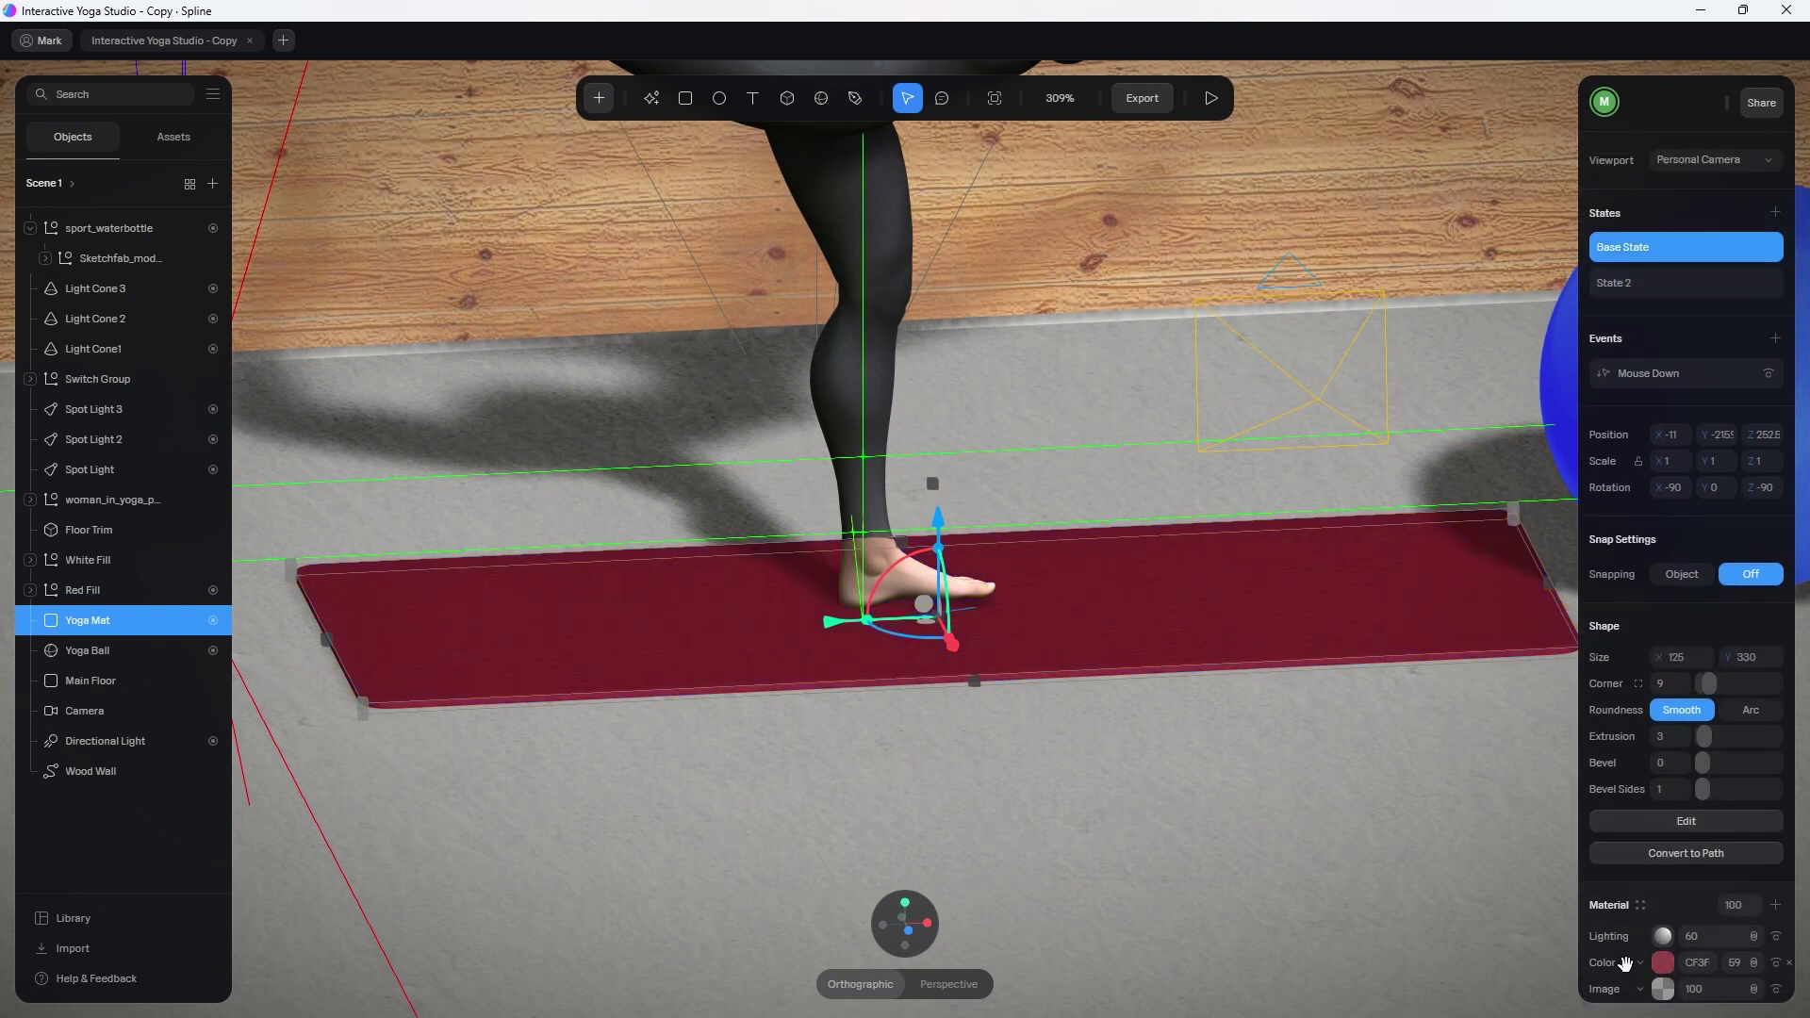
left_click(1660, 287)
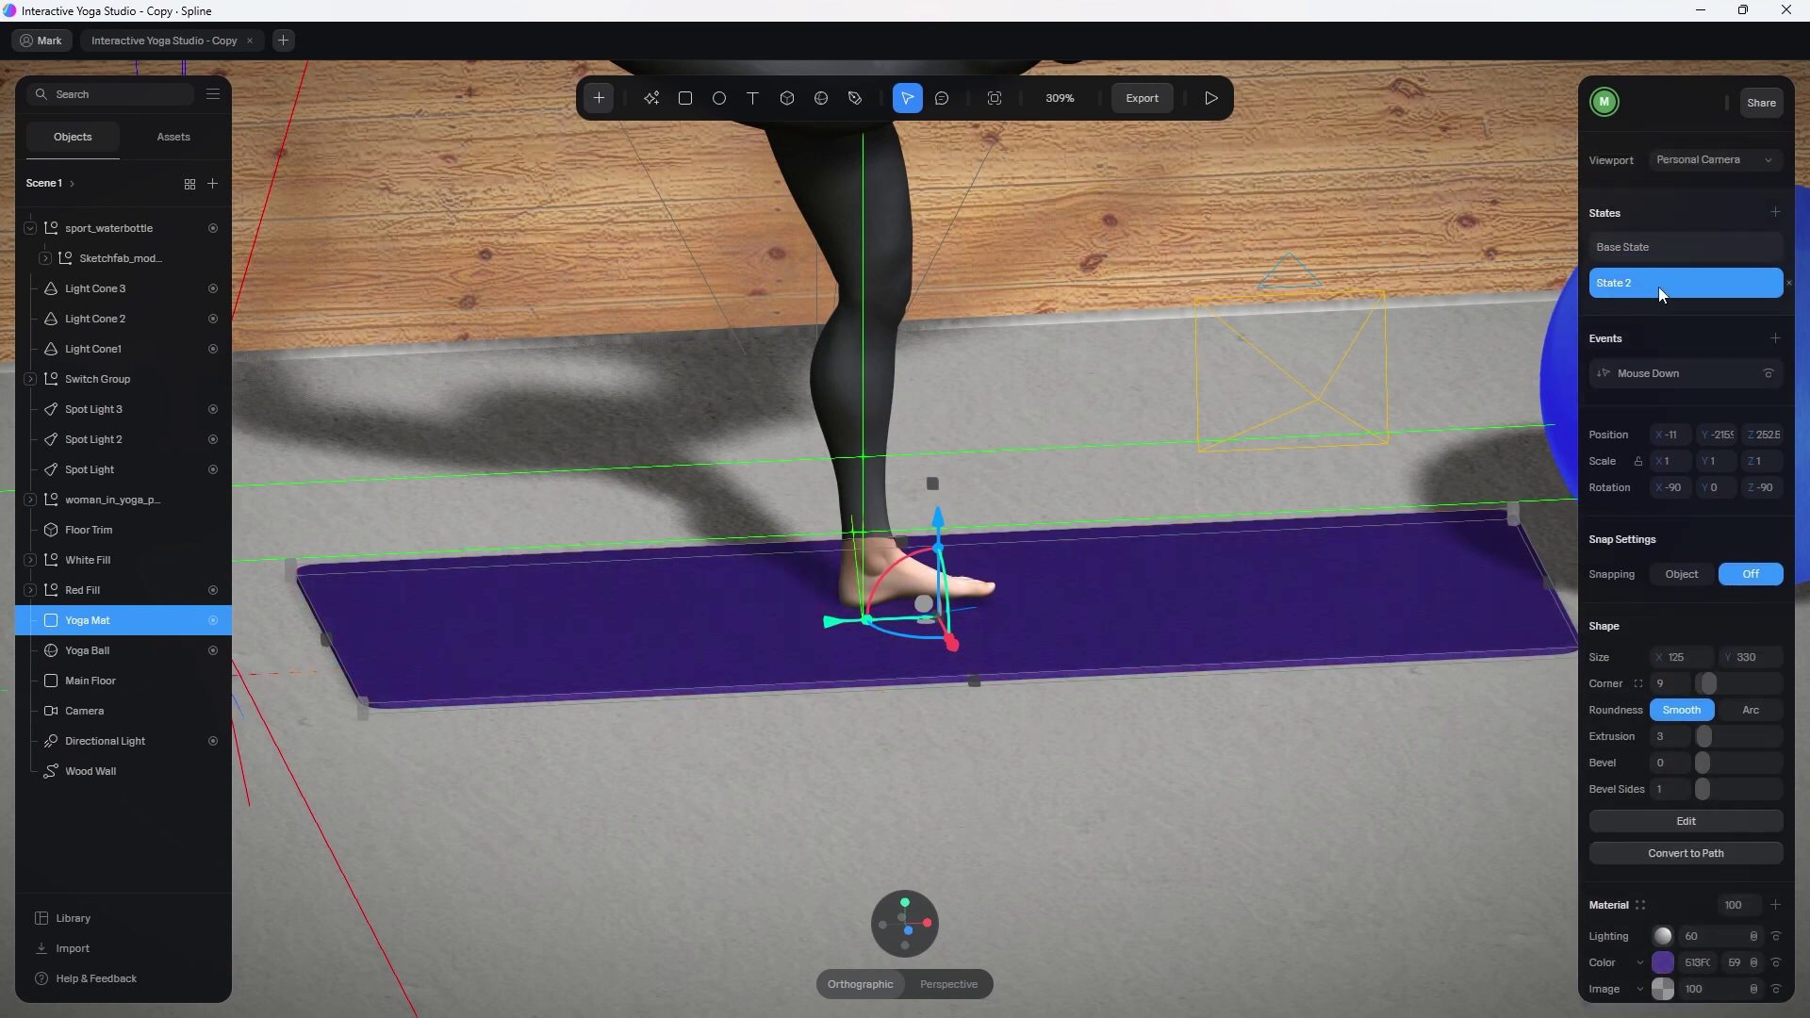
scroll(1623, 705, "down", 2)
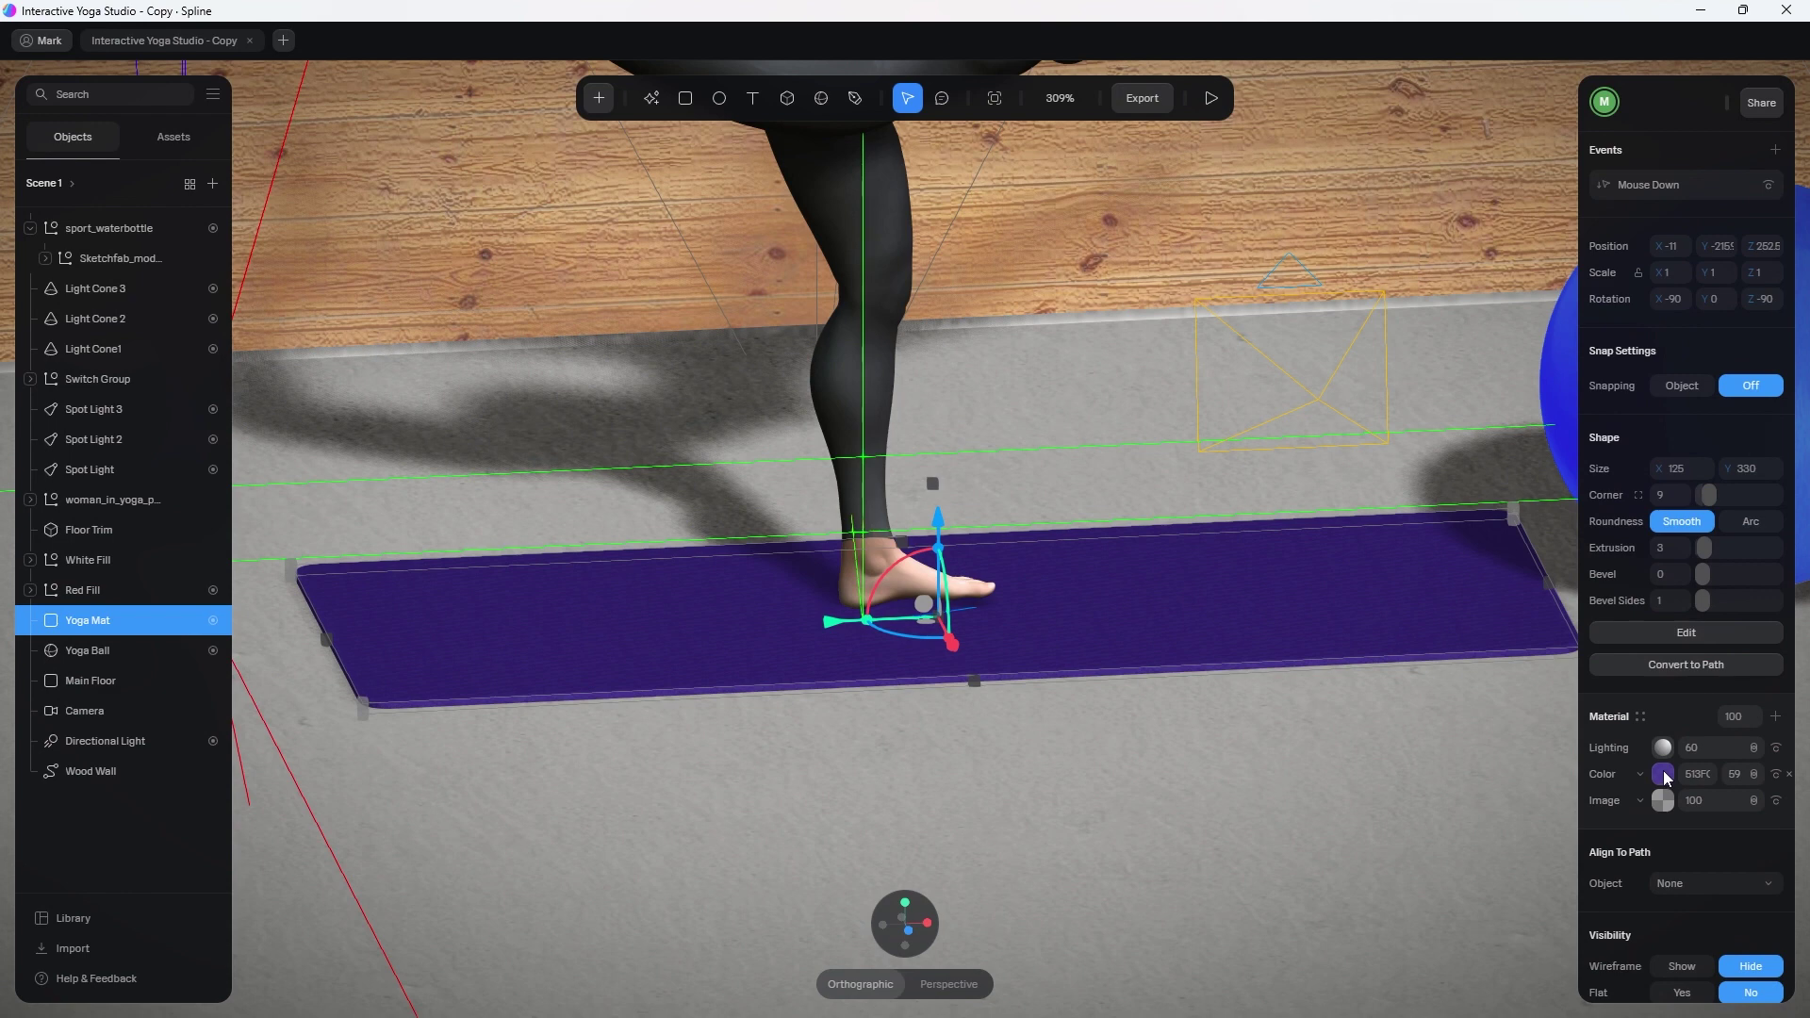
scroll(1737, 339, "up", 2)
Examine the Yoga Mat's Mouse Down event, including its toggle mode and the transition from Base State to State 2.
left_click(1656, 374)
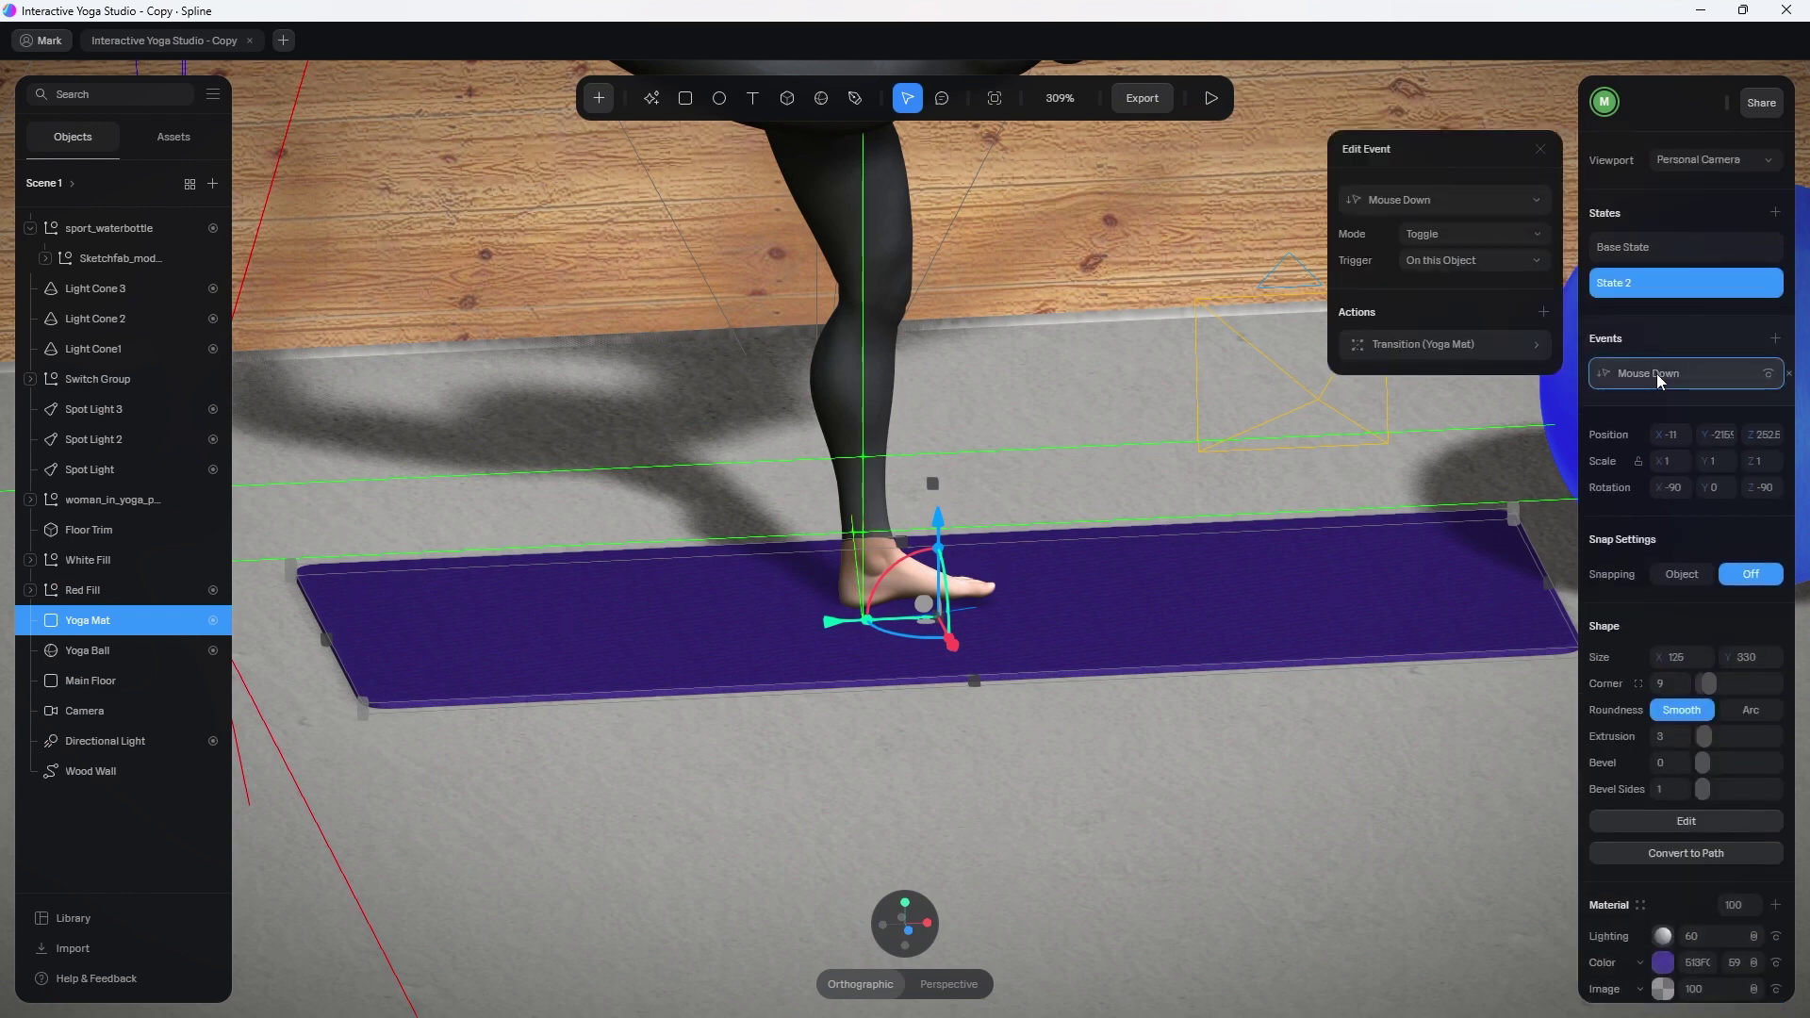
left_click(1442, 237)
left_click(1442, 234)
left_click(1442, 346)
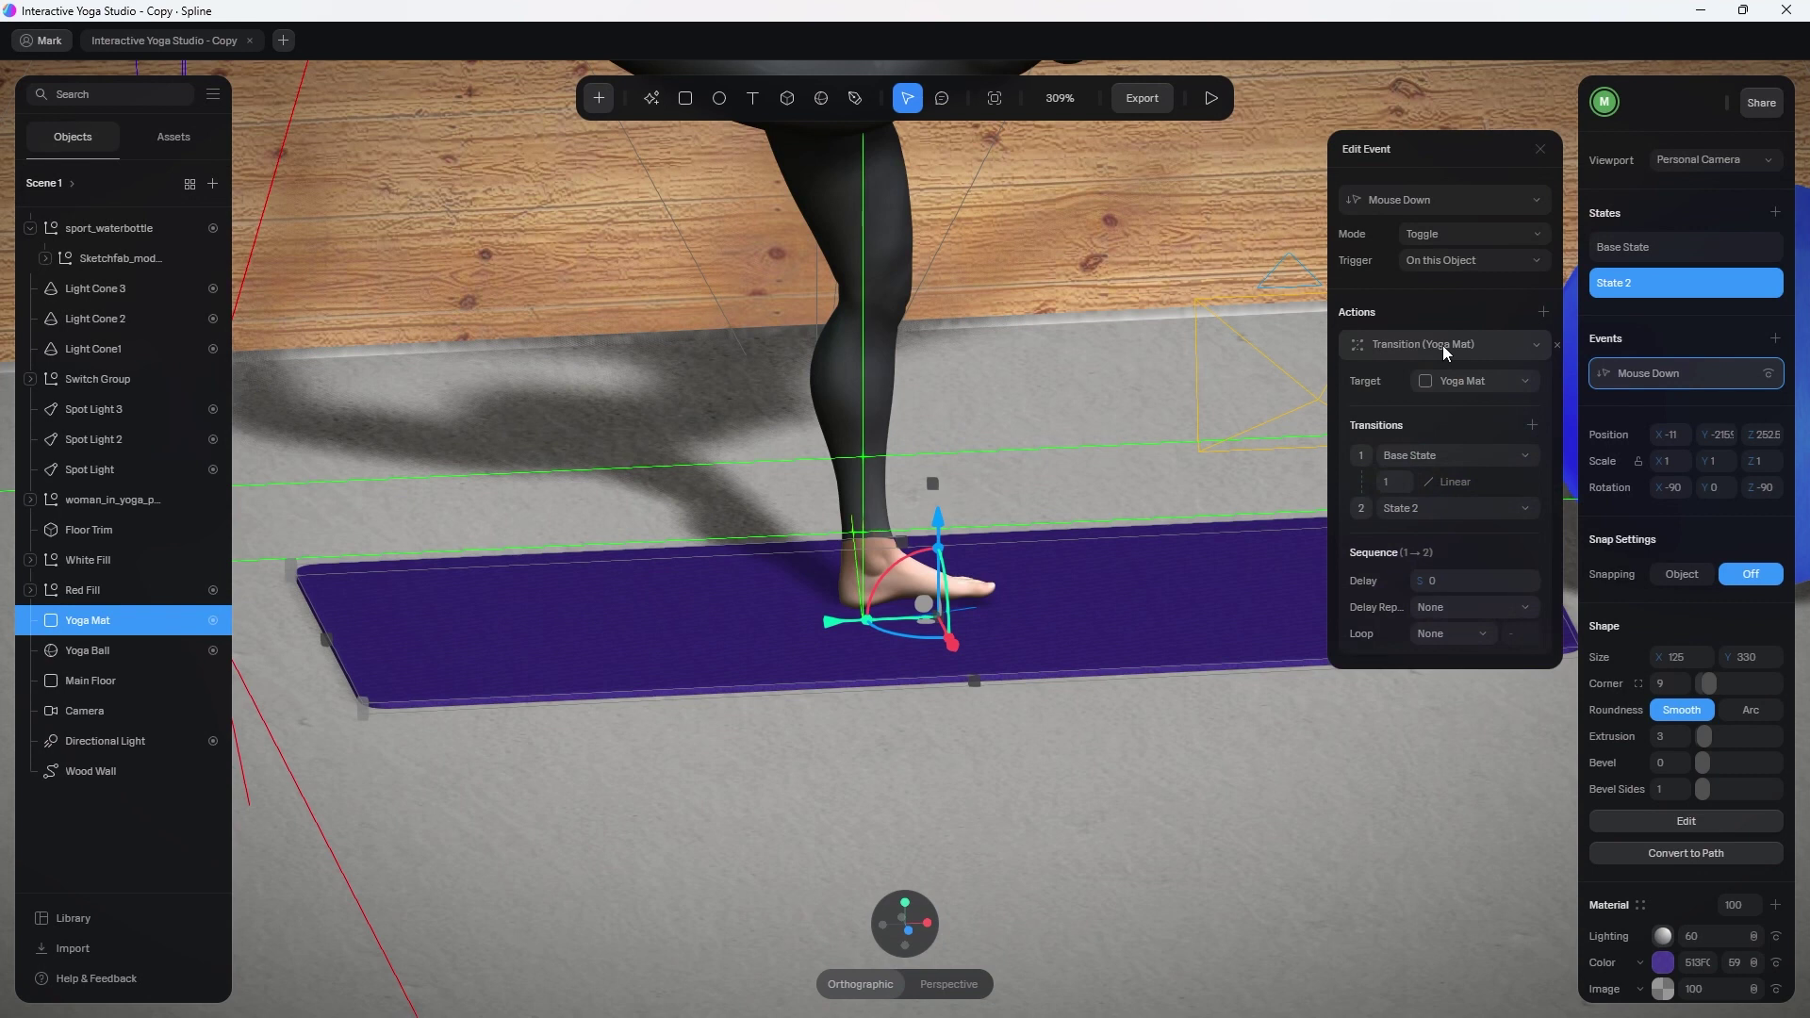
left_click(1461, 457)
left_click(1404, 378)
left_click(1455, 457)
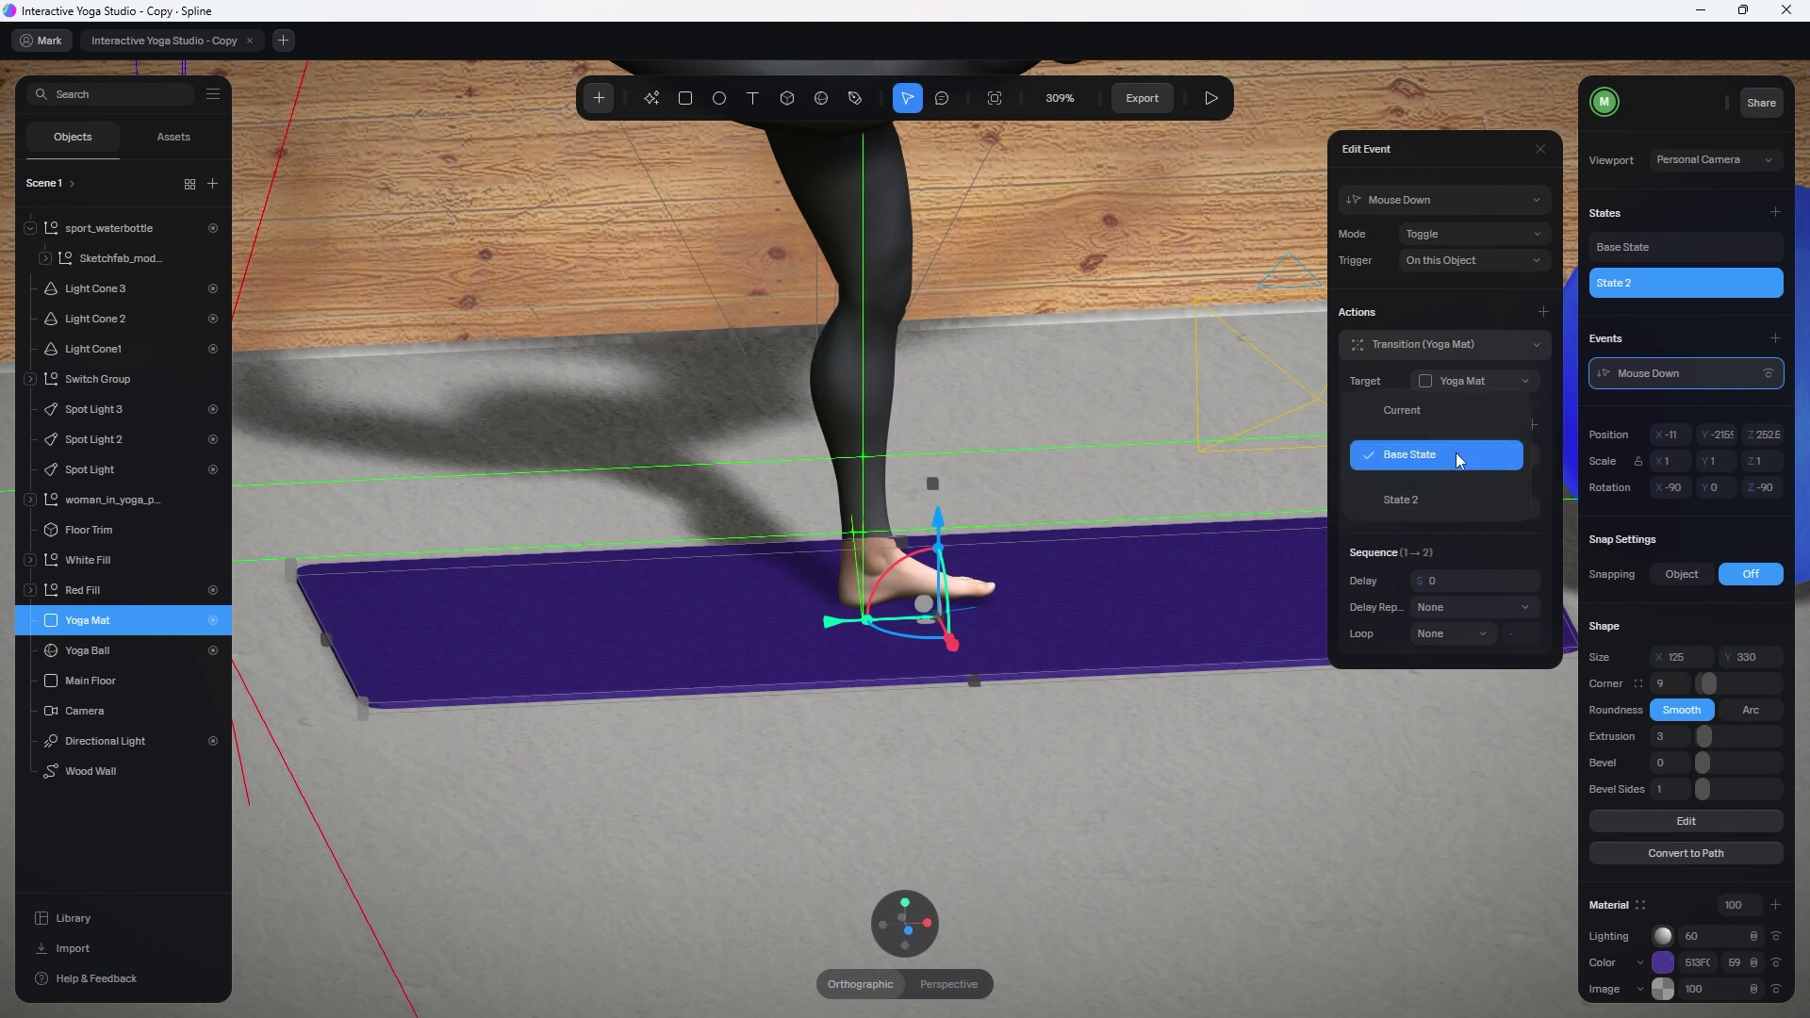
left_click(1458, 457)
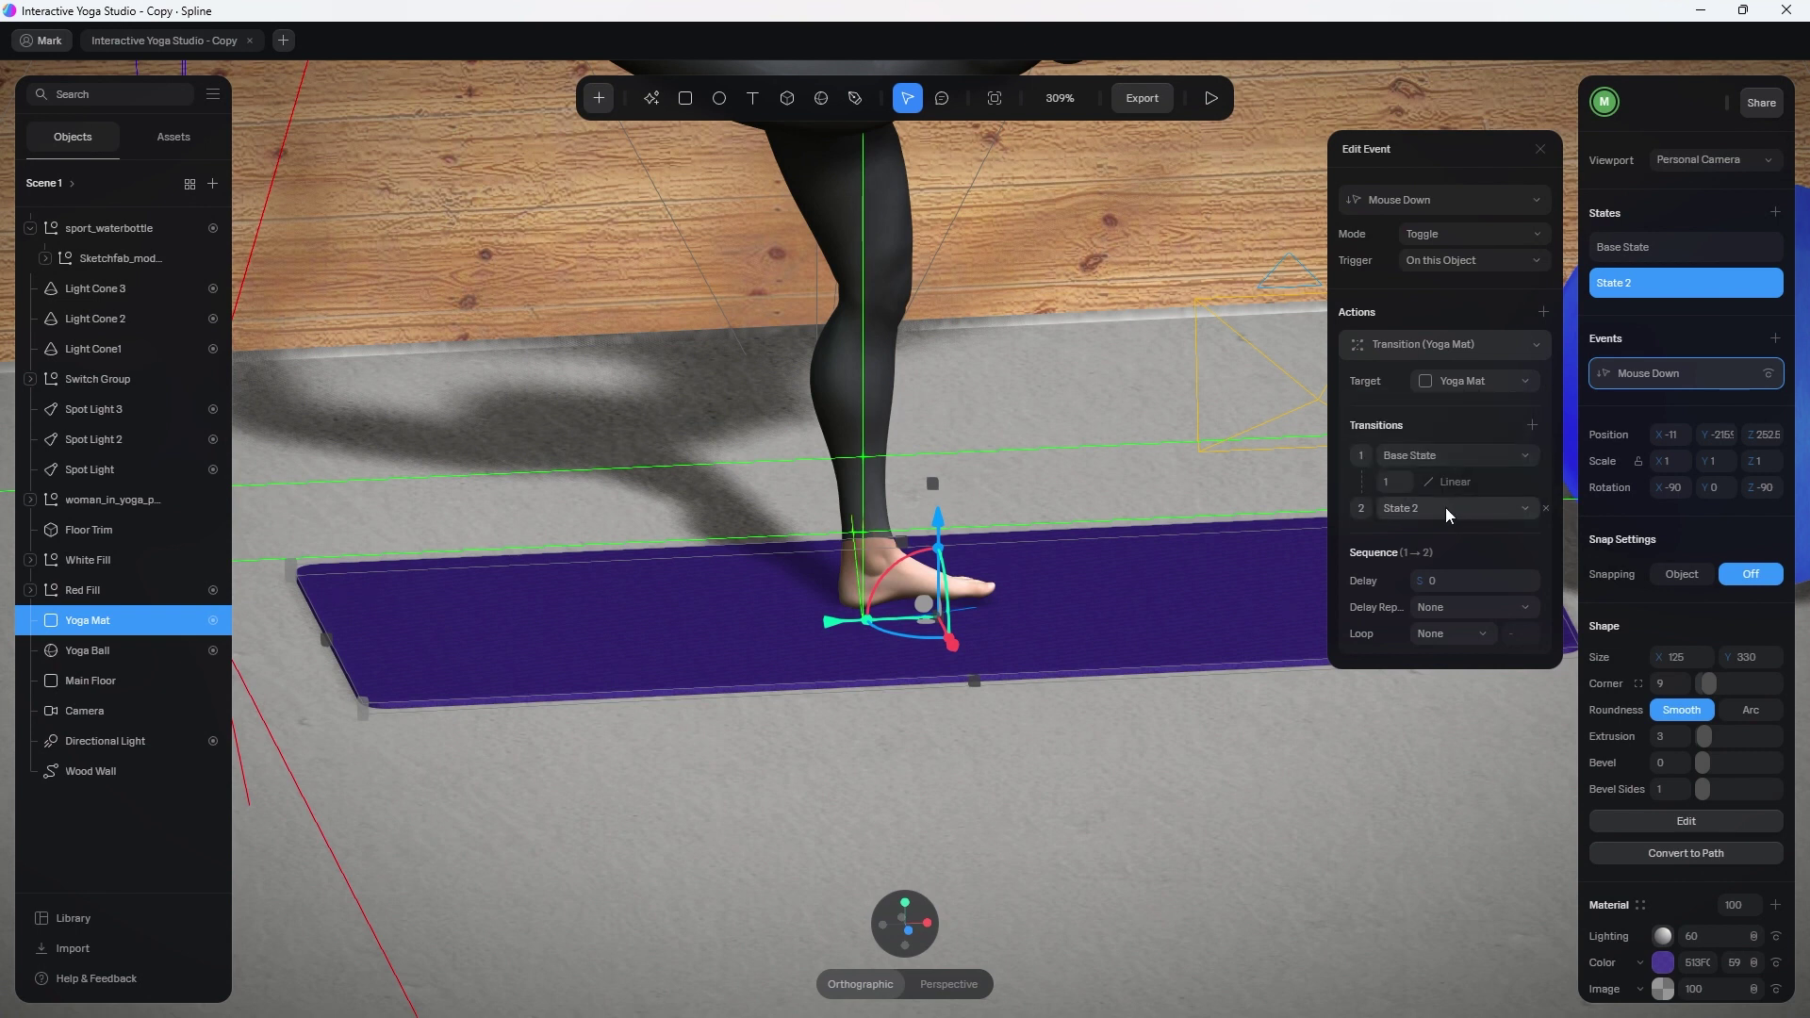
Set the Yoga Mat's transition from Base State to State 2 to Ease In Out with a duration of 0.5.
left_click(1454, 481)
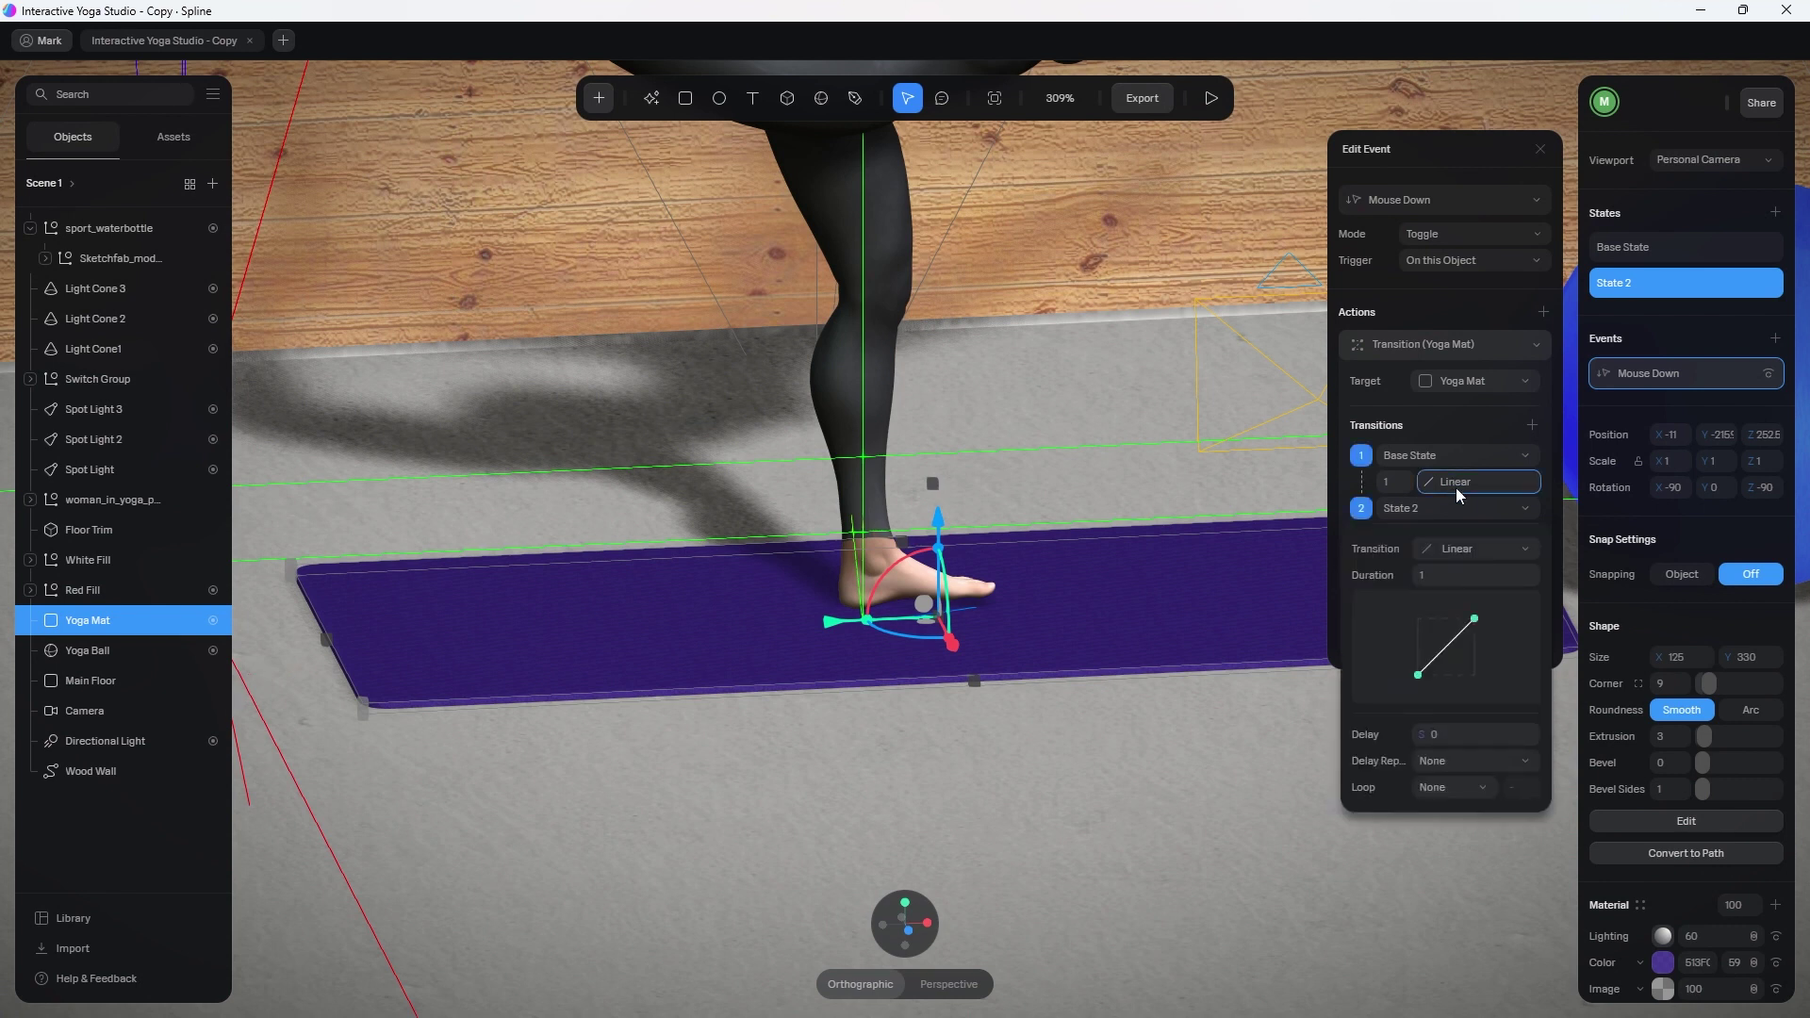
left_click(1461, 551)
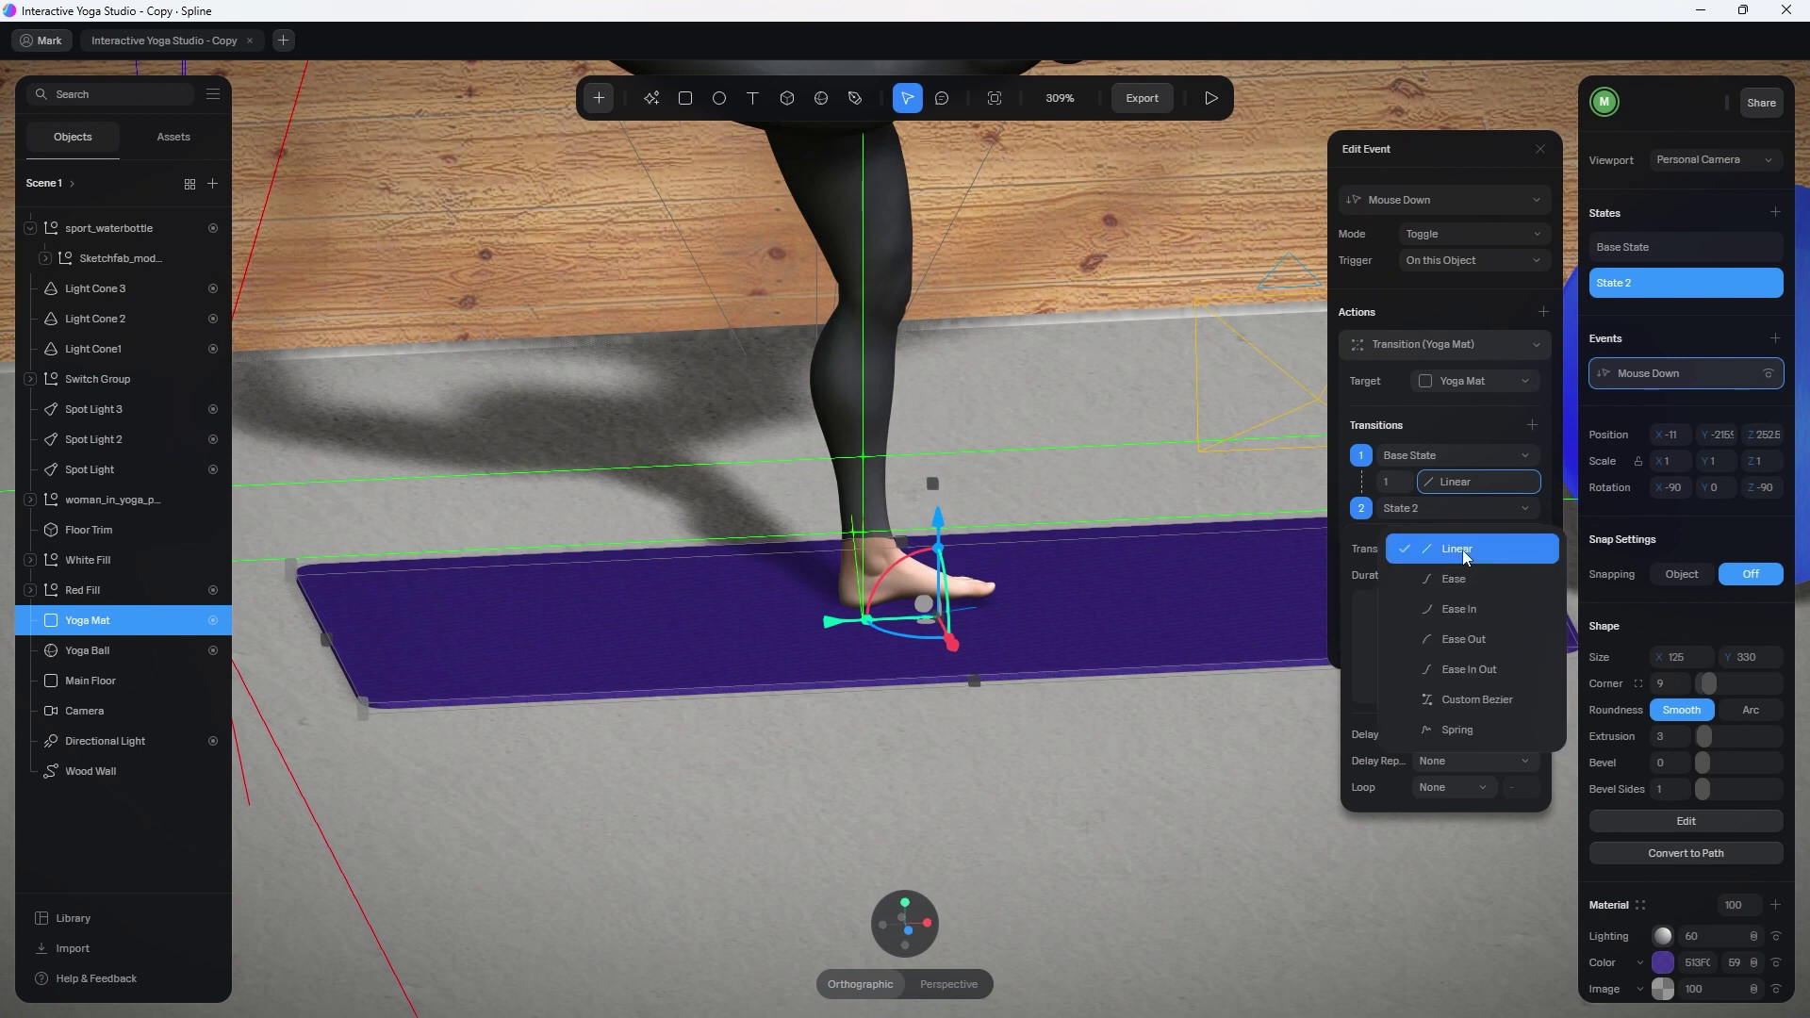
left_click(1508, 675)
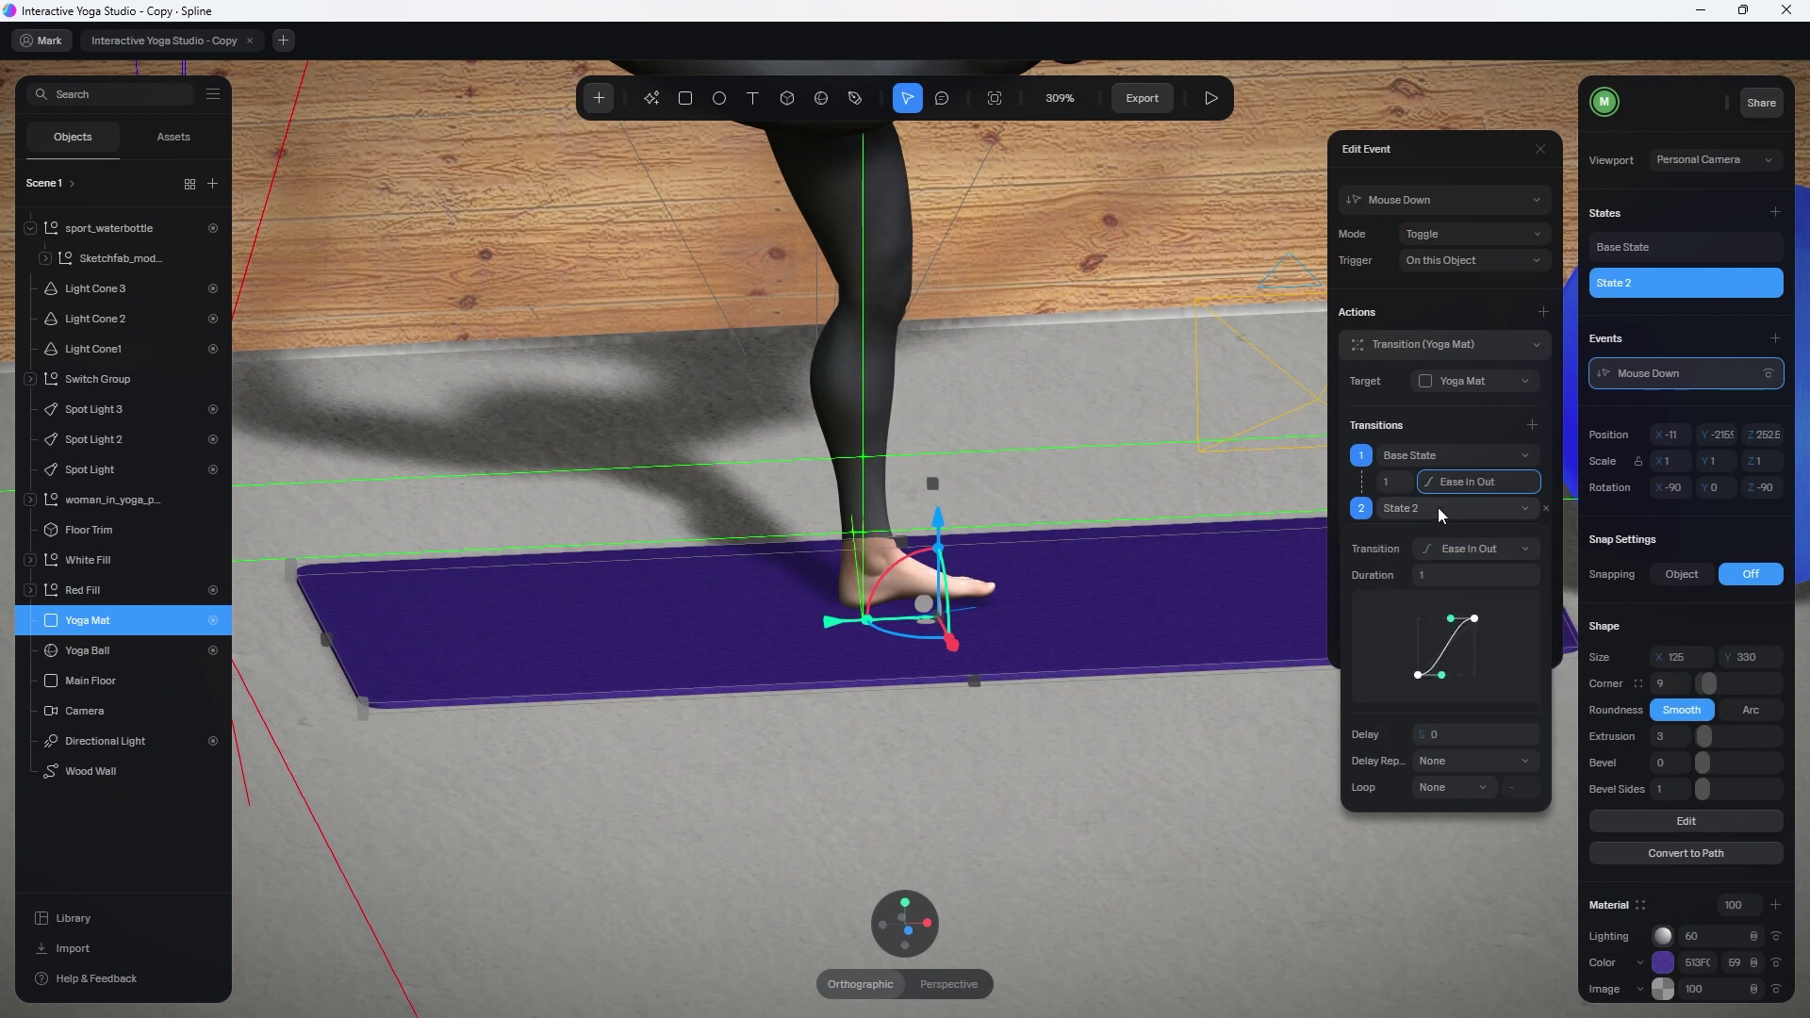
left_click(1398, 480)
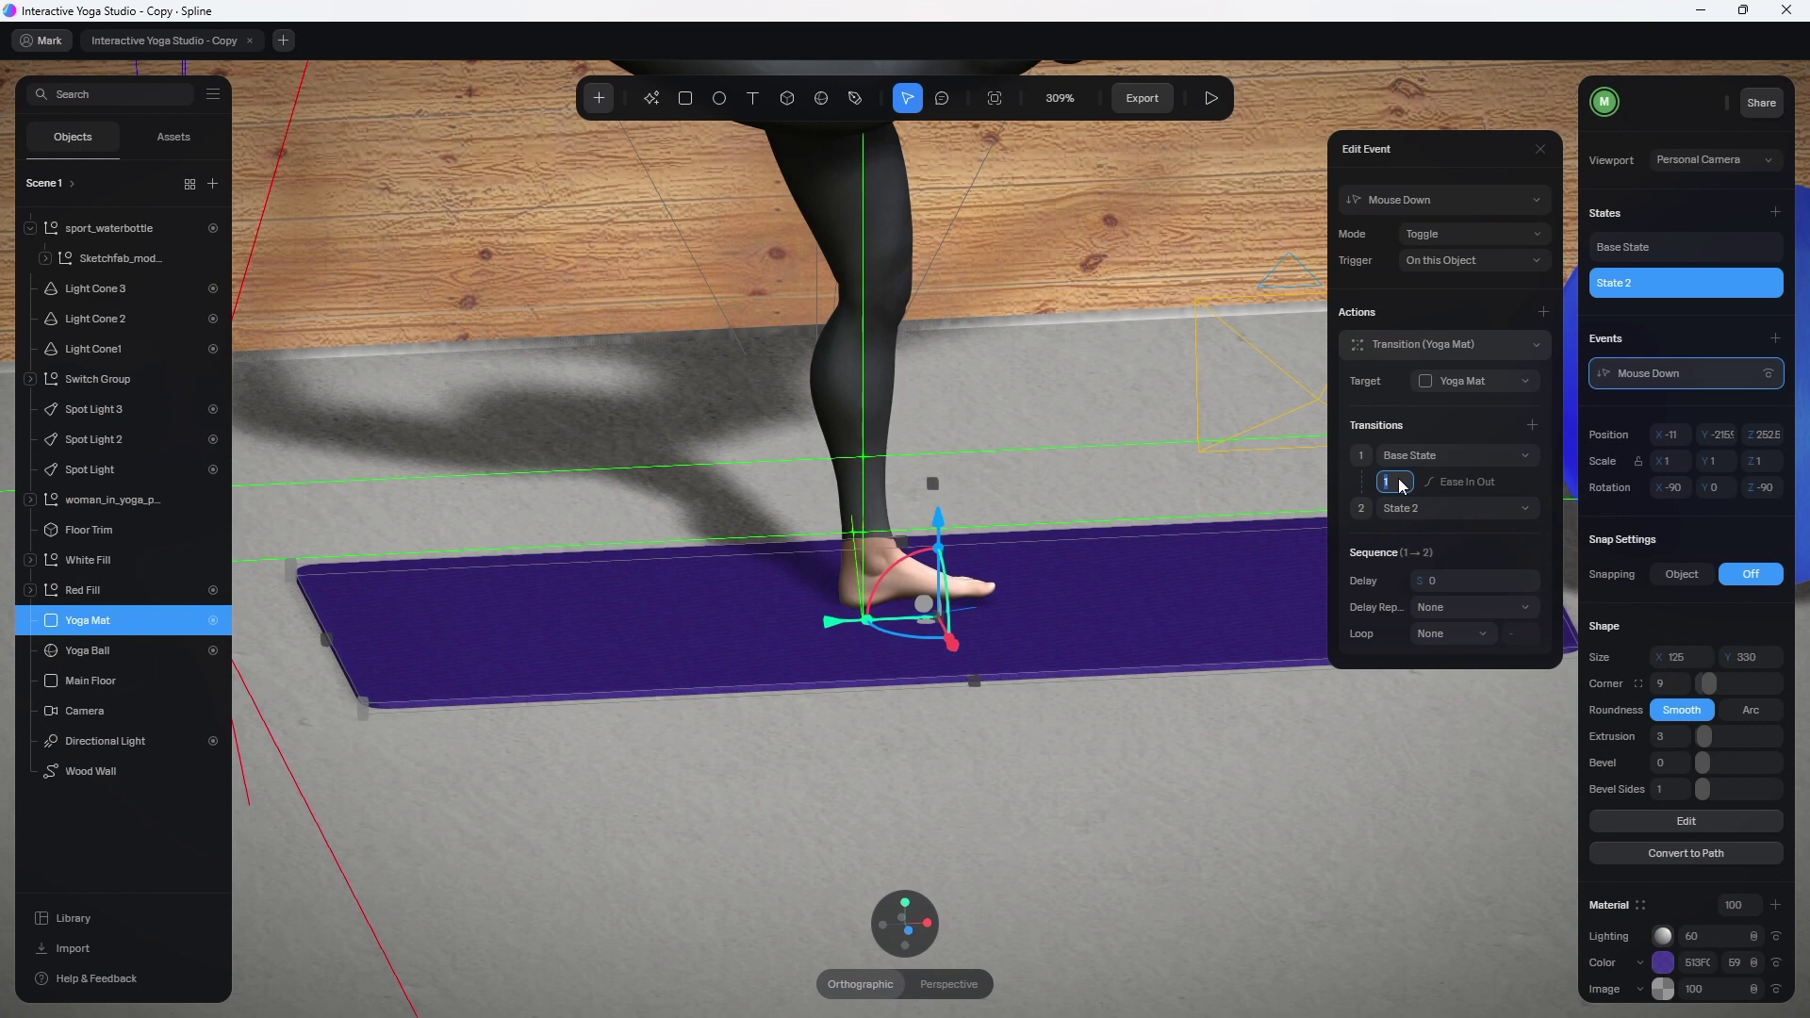
type("0.5")
key("Return")
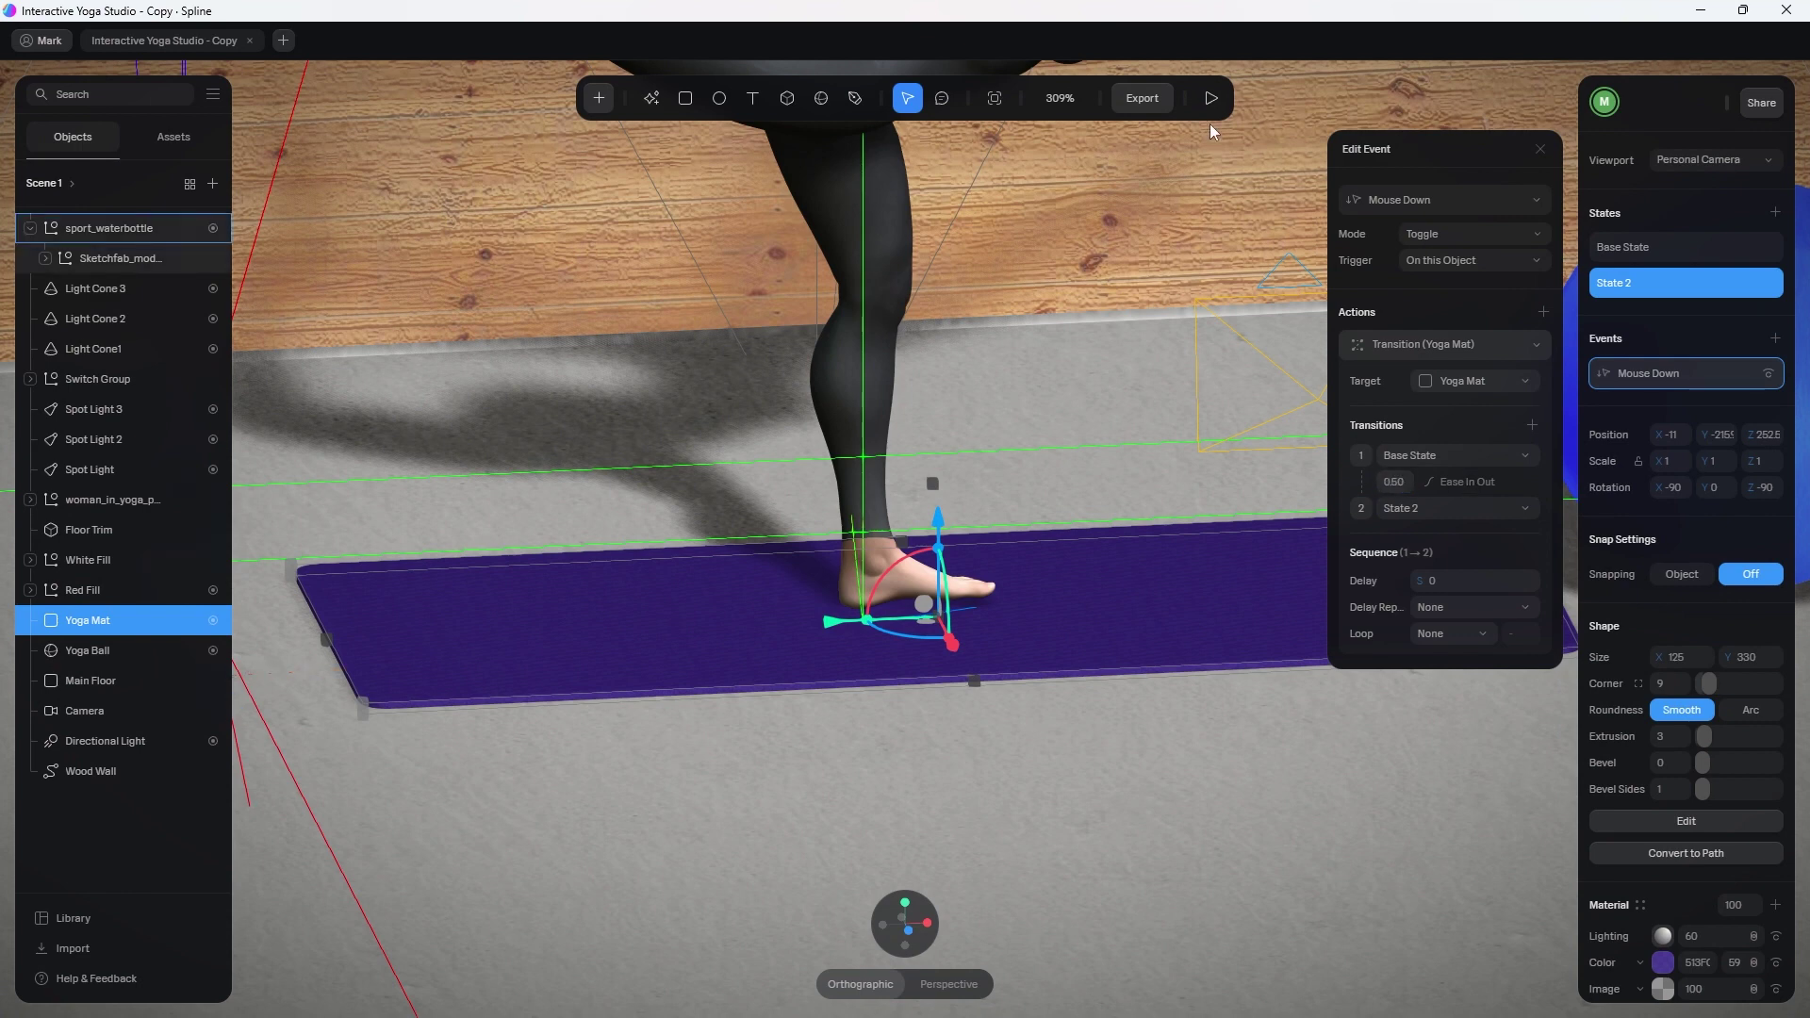
Preview the scene and toggle the yoga mat's colour several times to check its transition.
left_click(1211, 98)
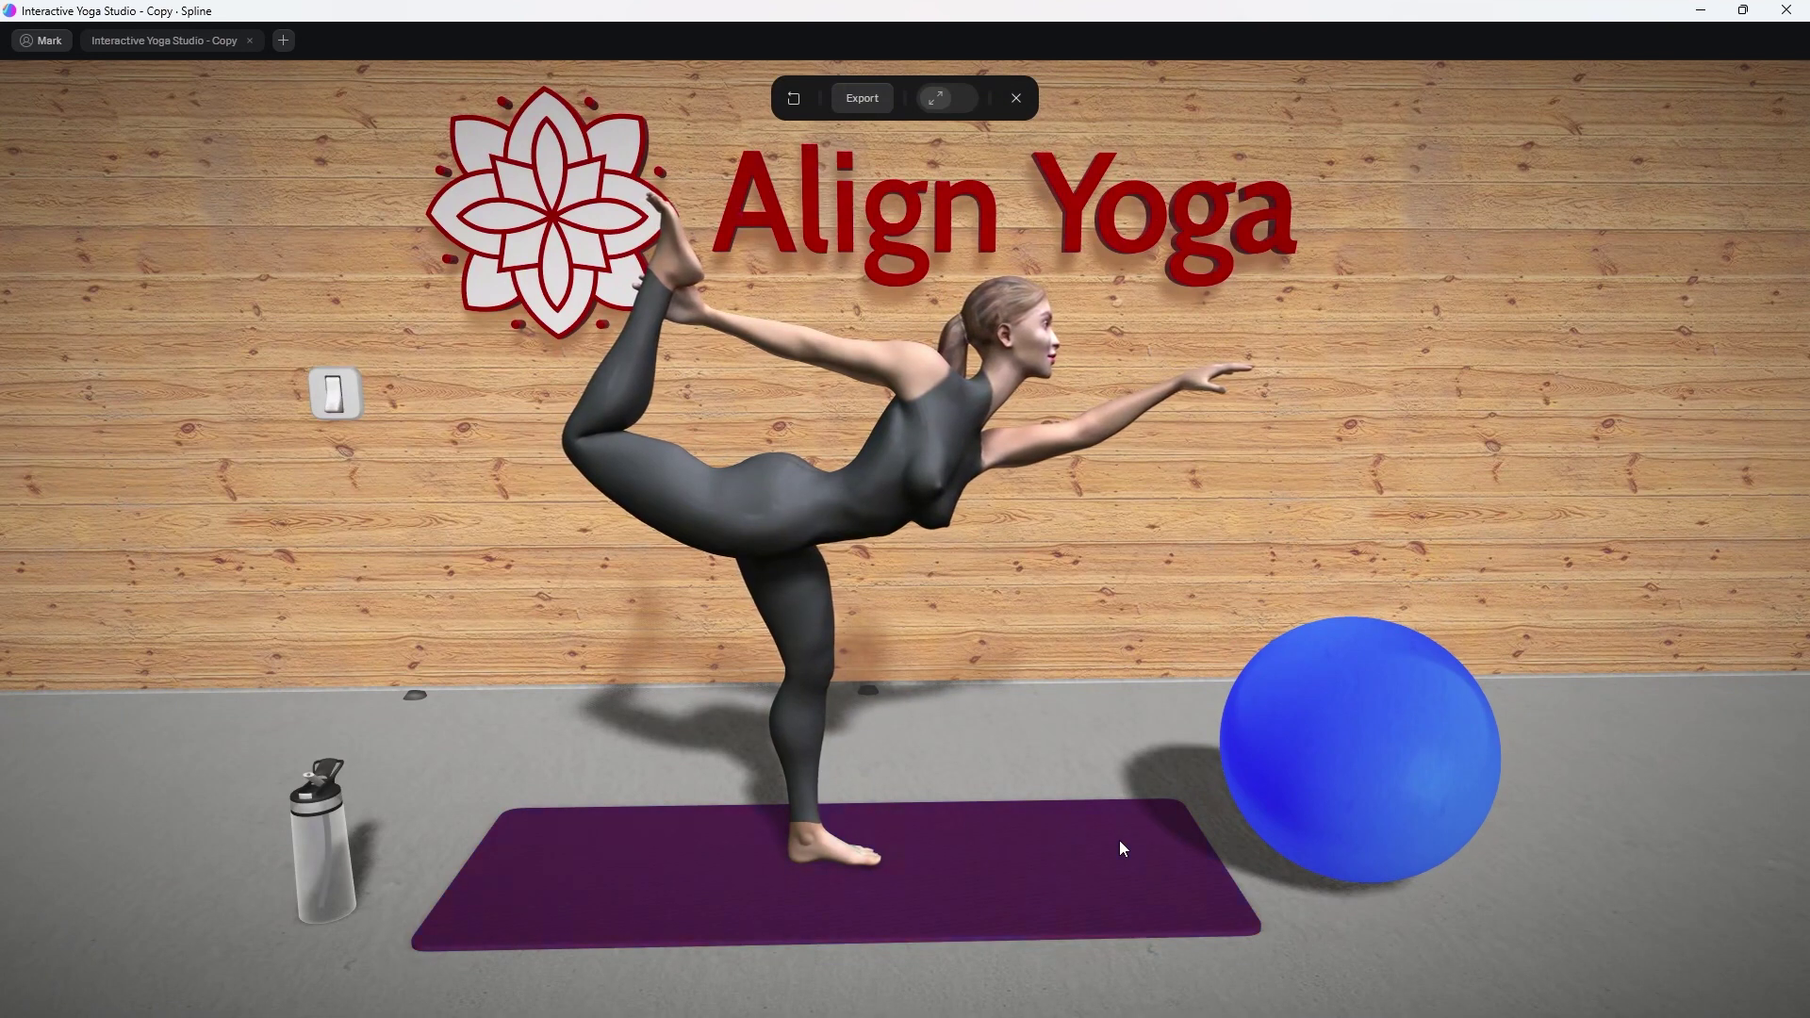
left_click(1119, 840)
left_click(1118, 841)
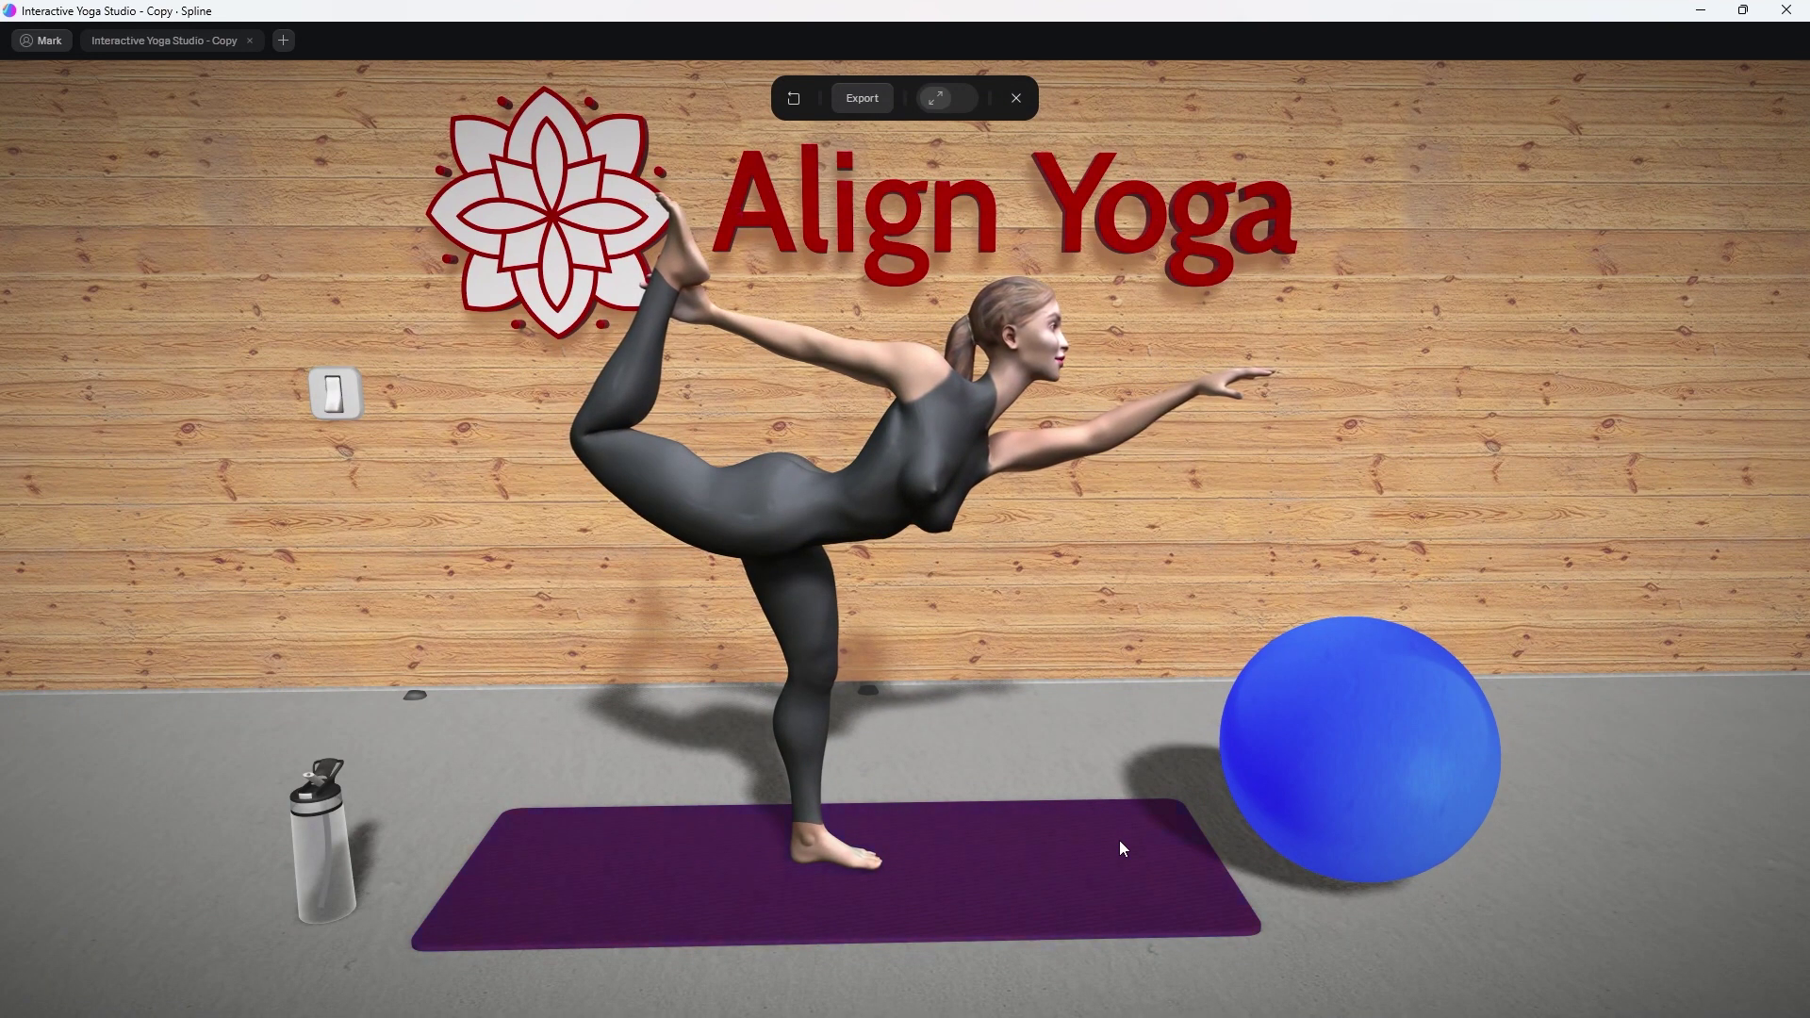
left_click(981, 872)
left_click(981, 872)
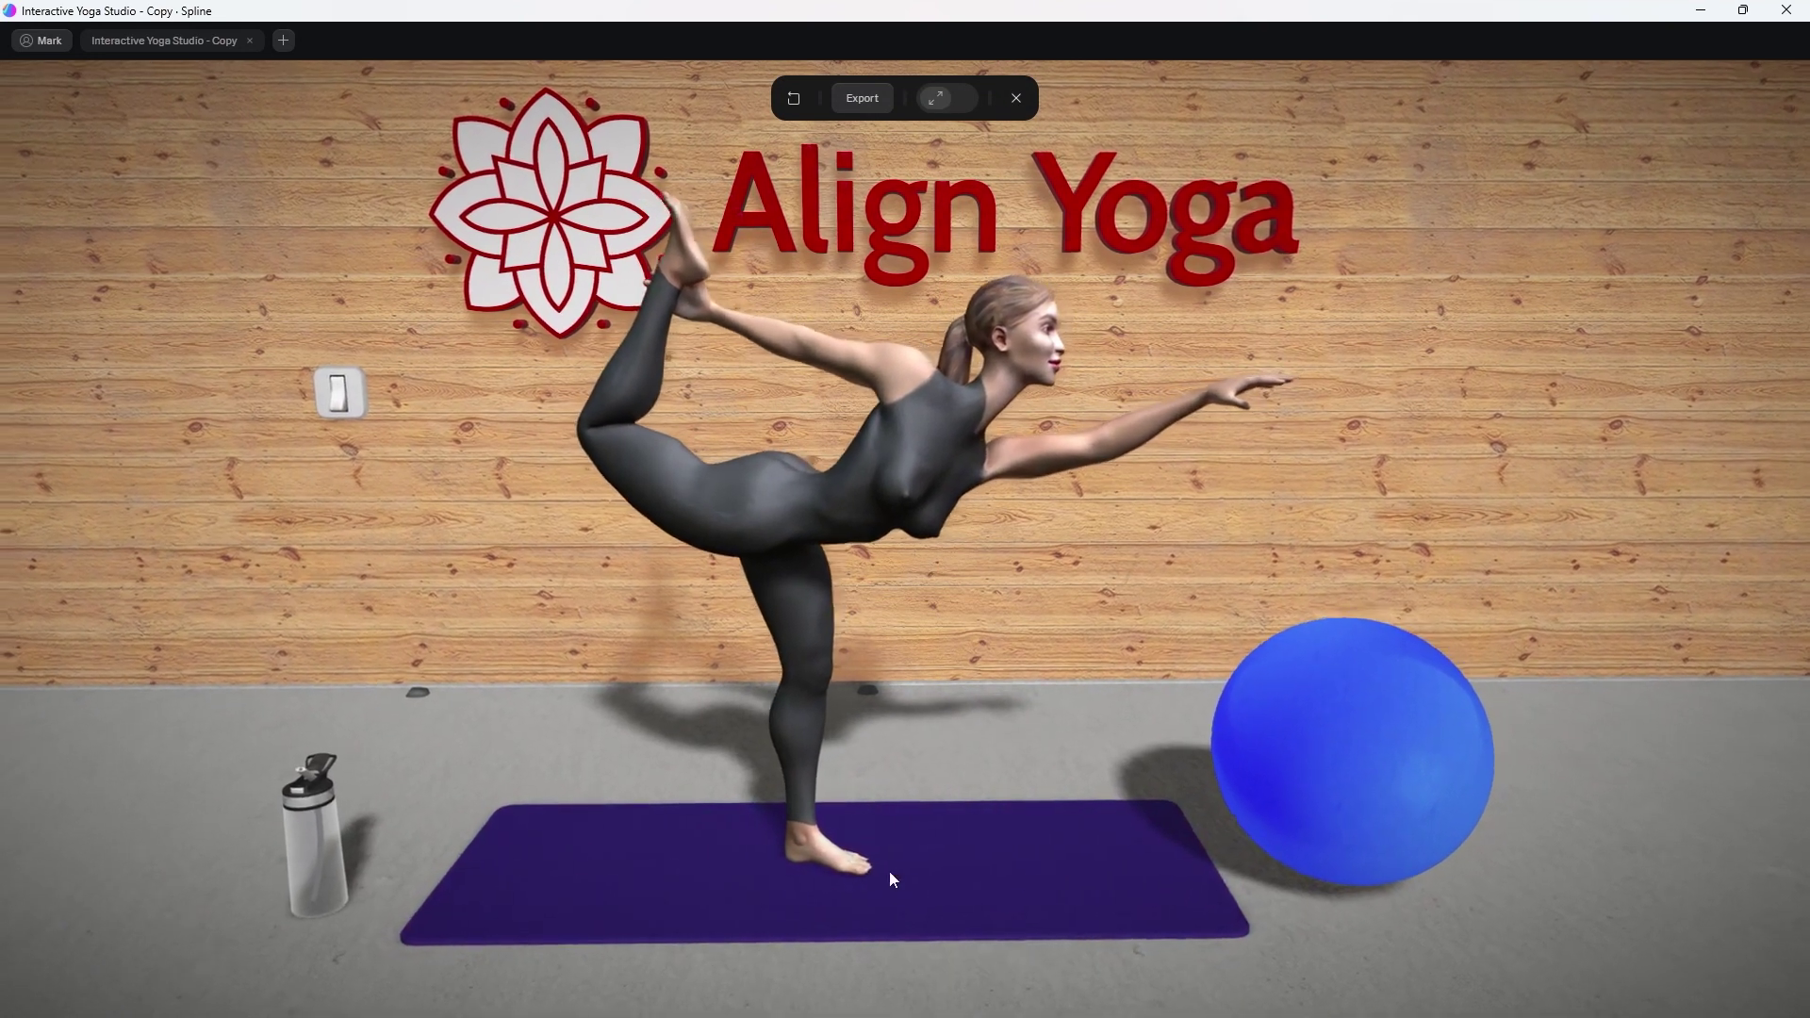
left_click(1121, 828)
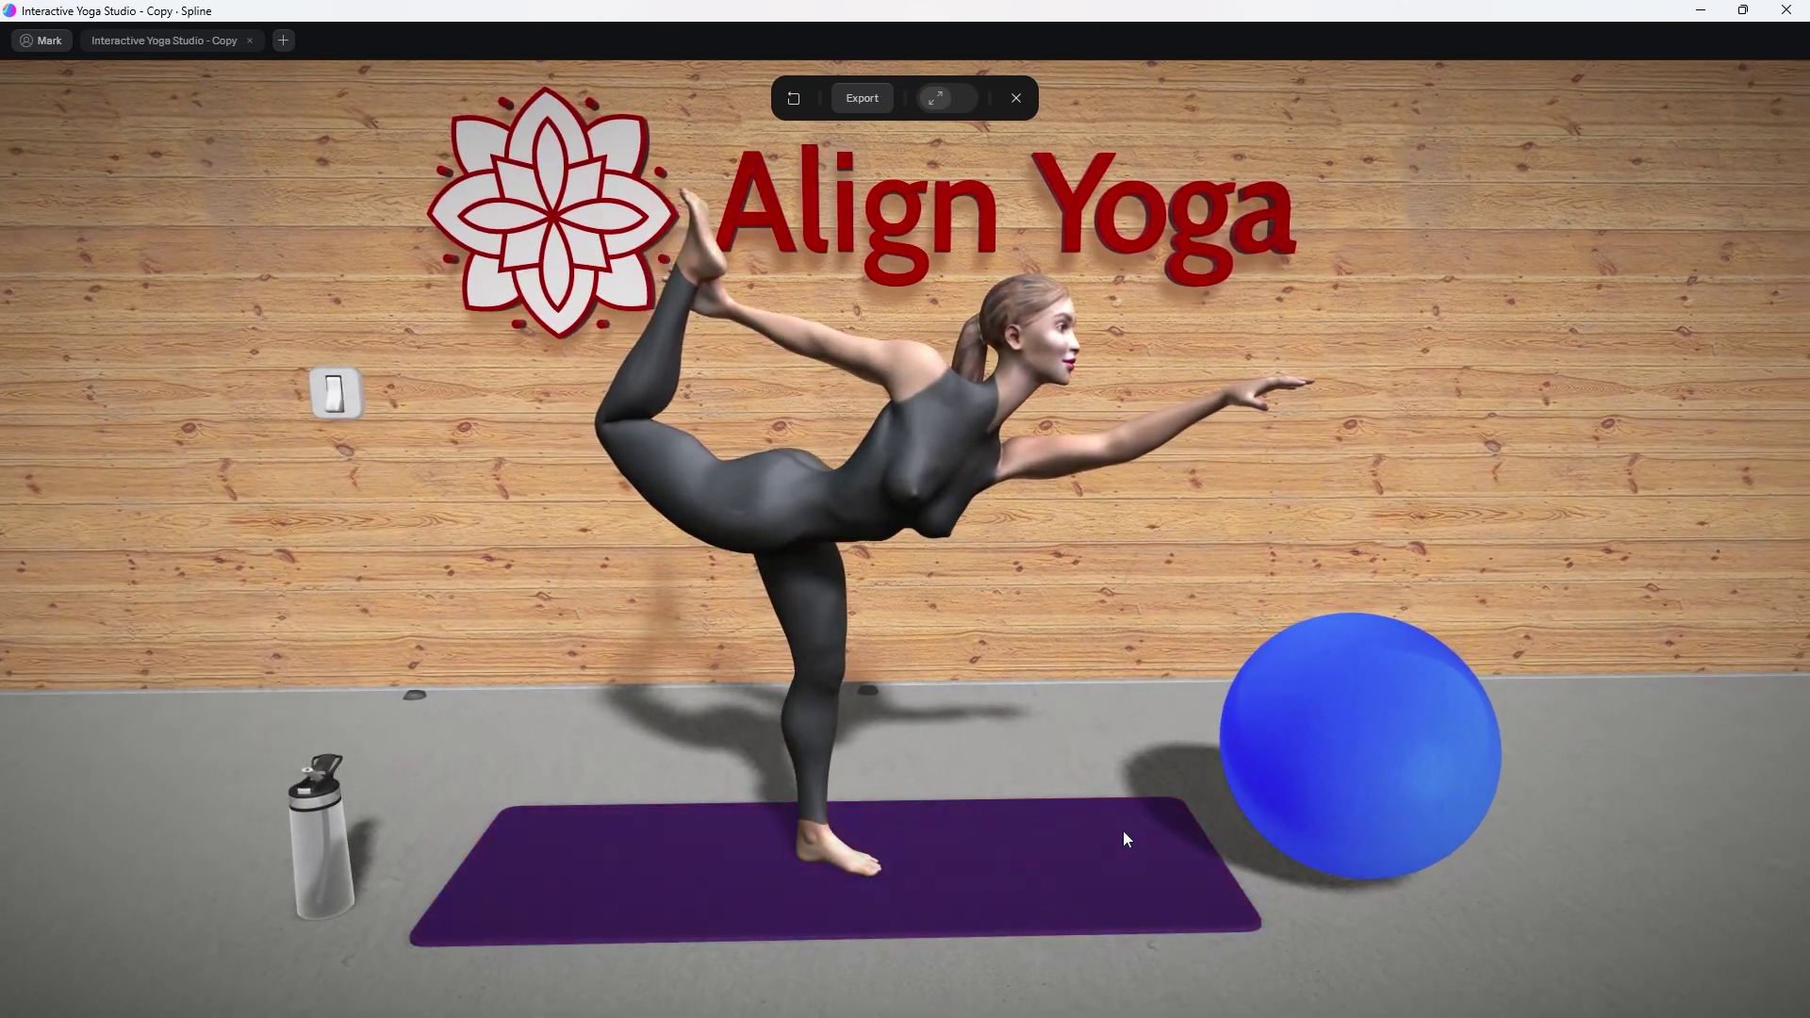
left_click(1124, 835)
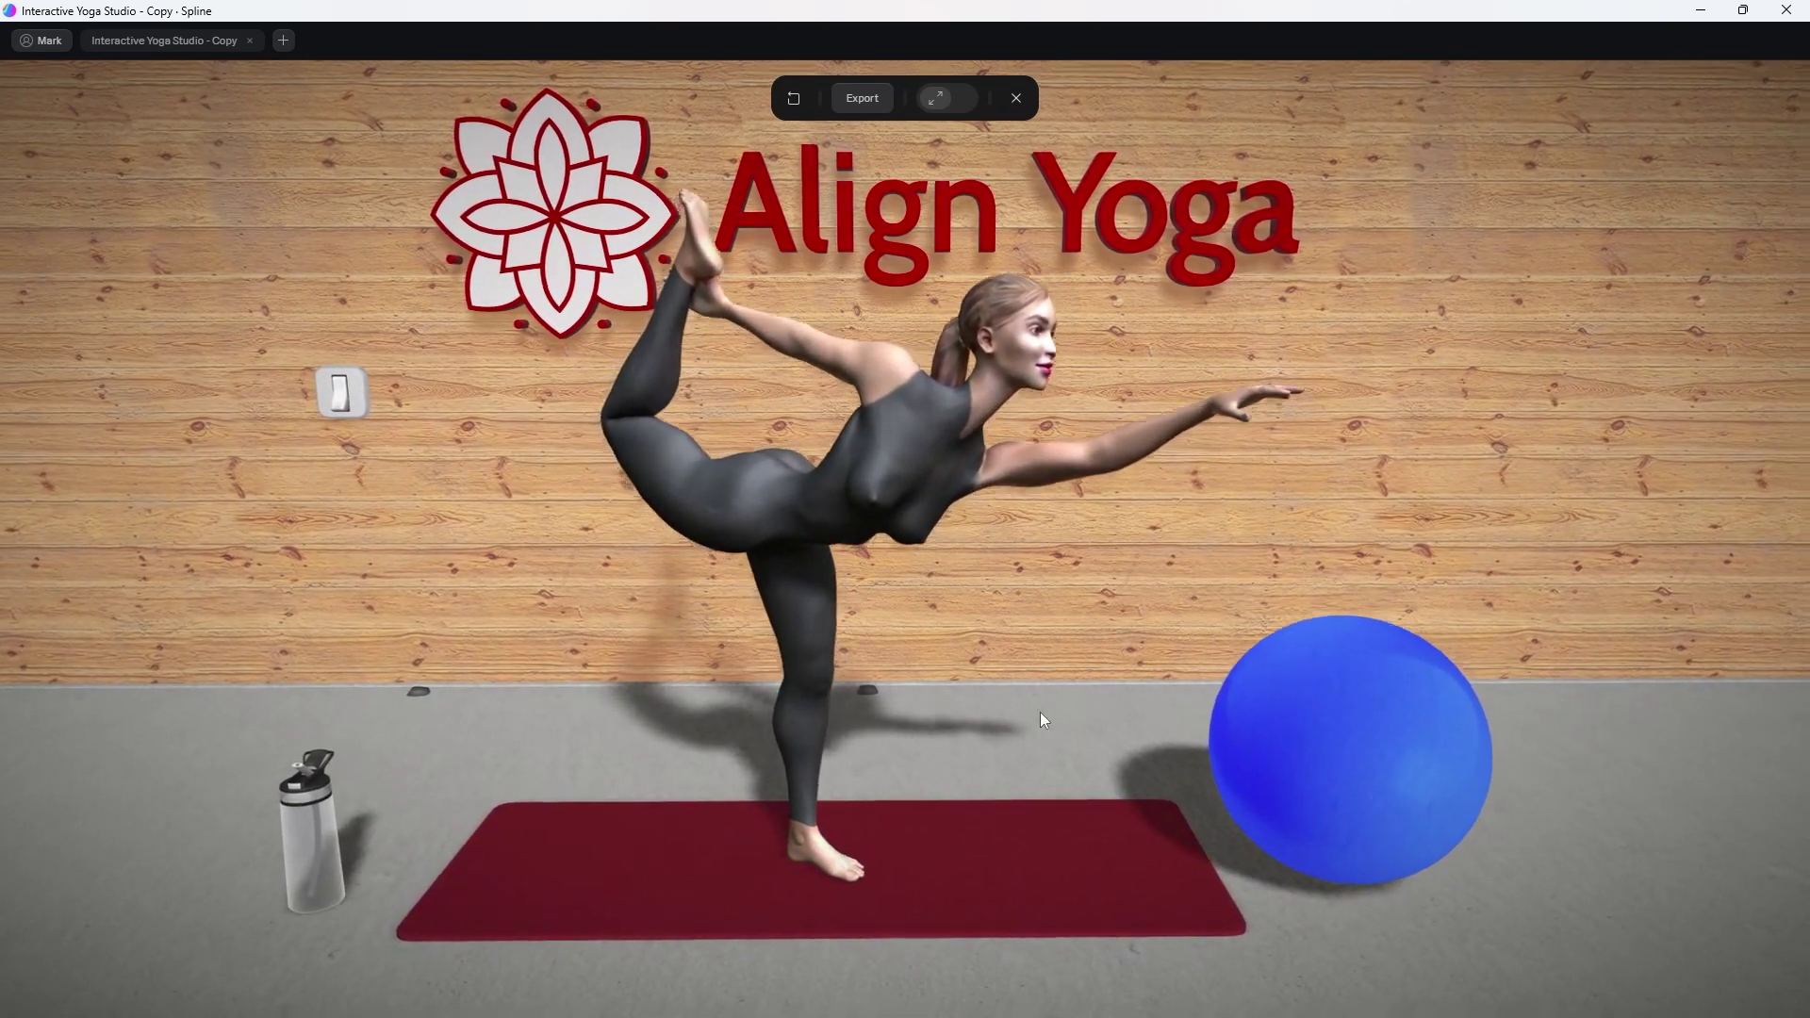
key("Escape")
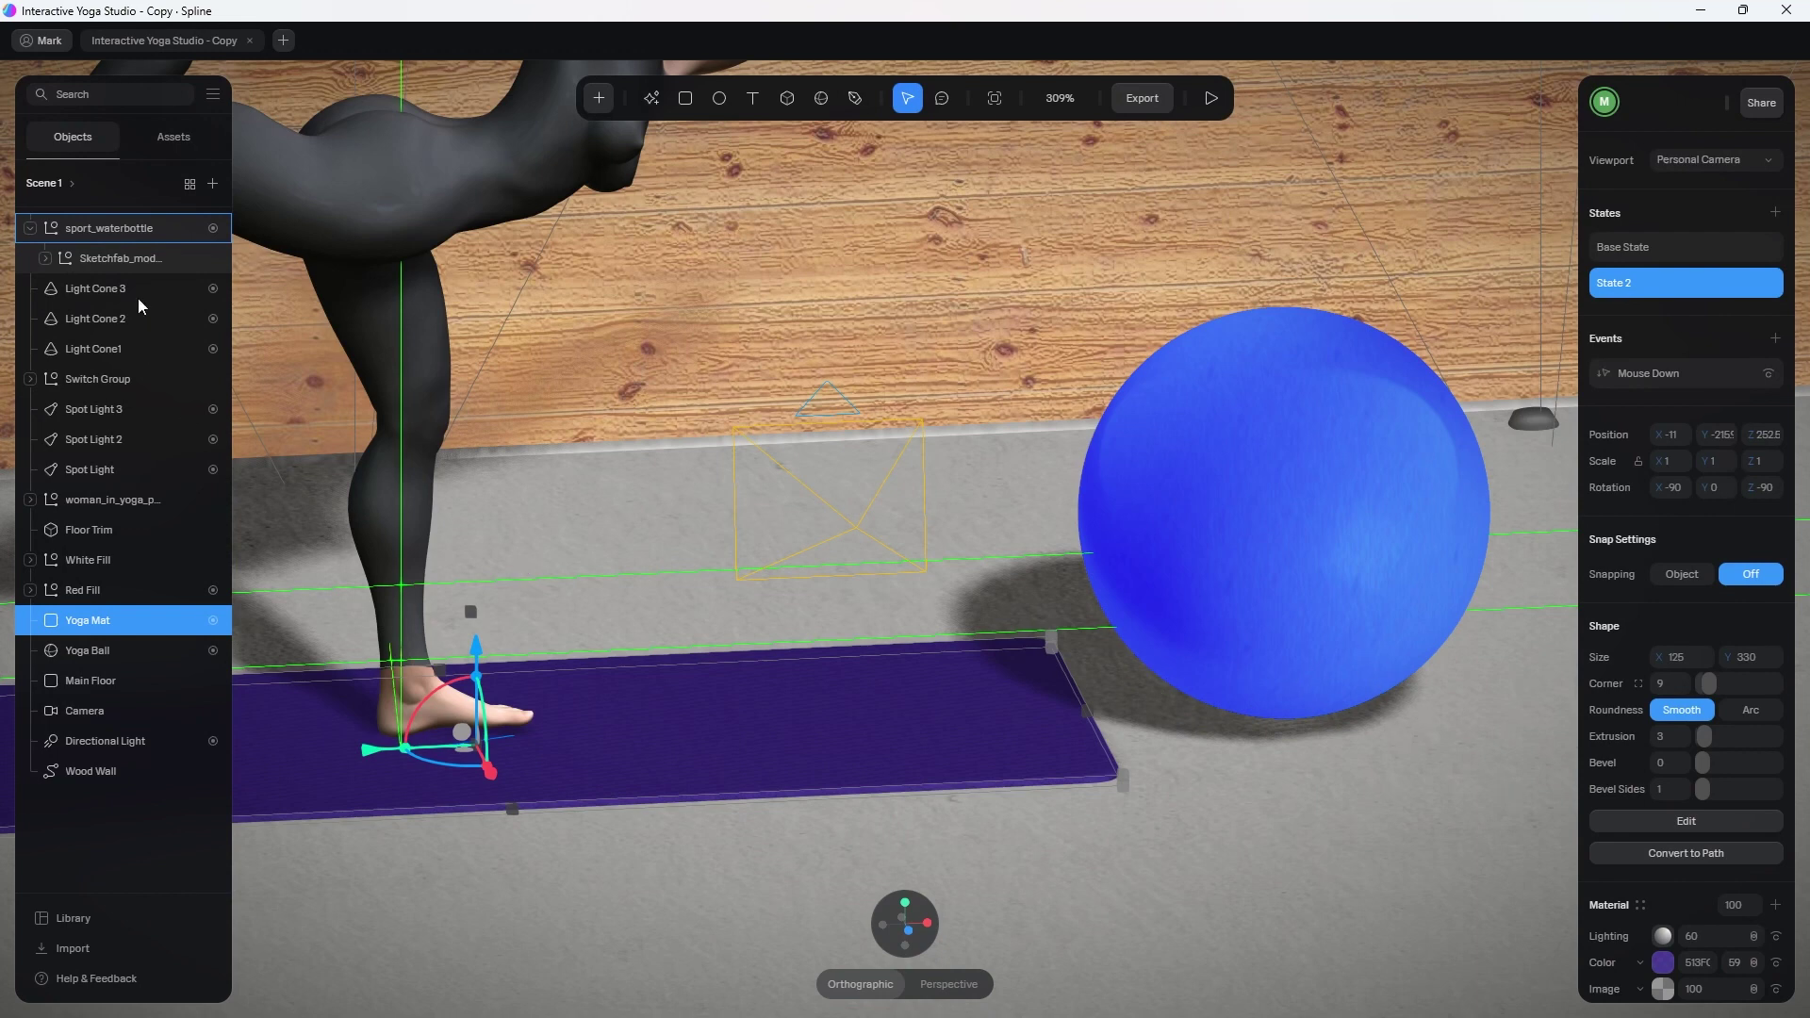
Compare the Yoga Ball's Base State and State, examining the position and rotation values of each.
left_click(88, 650)
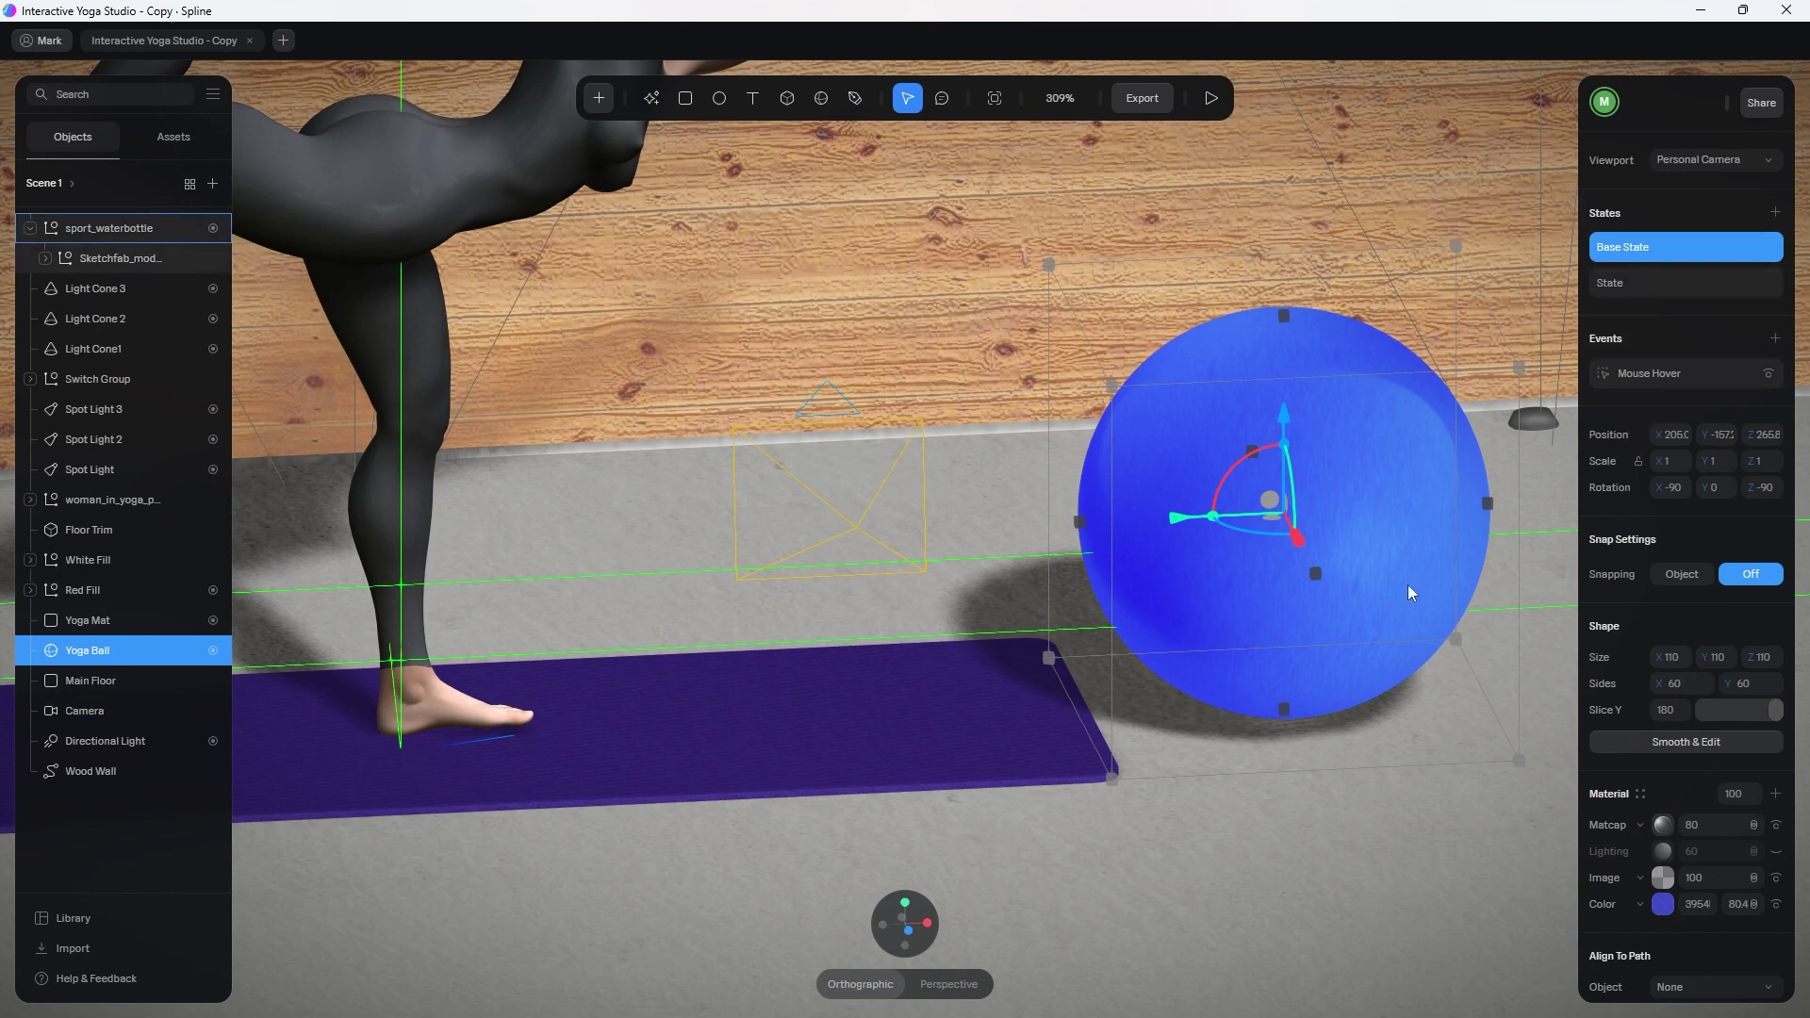
left_click(1645, 285)
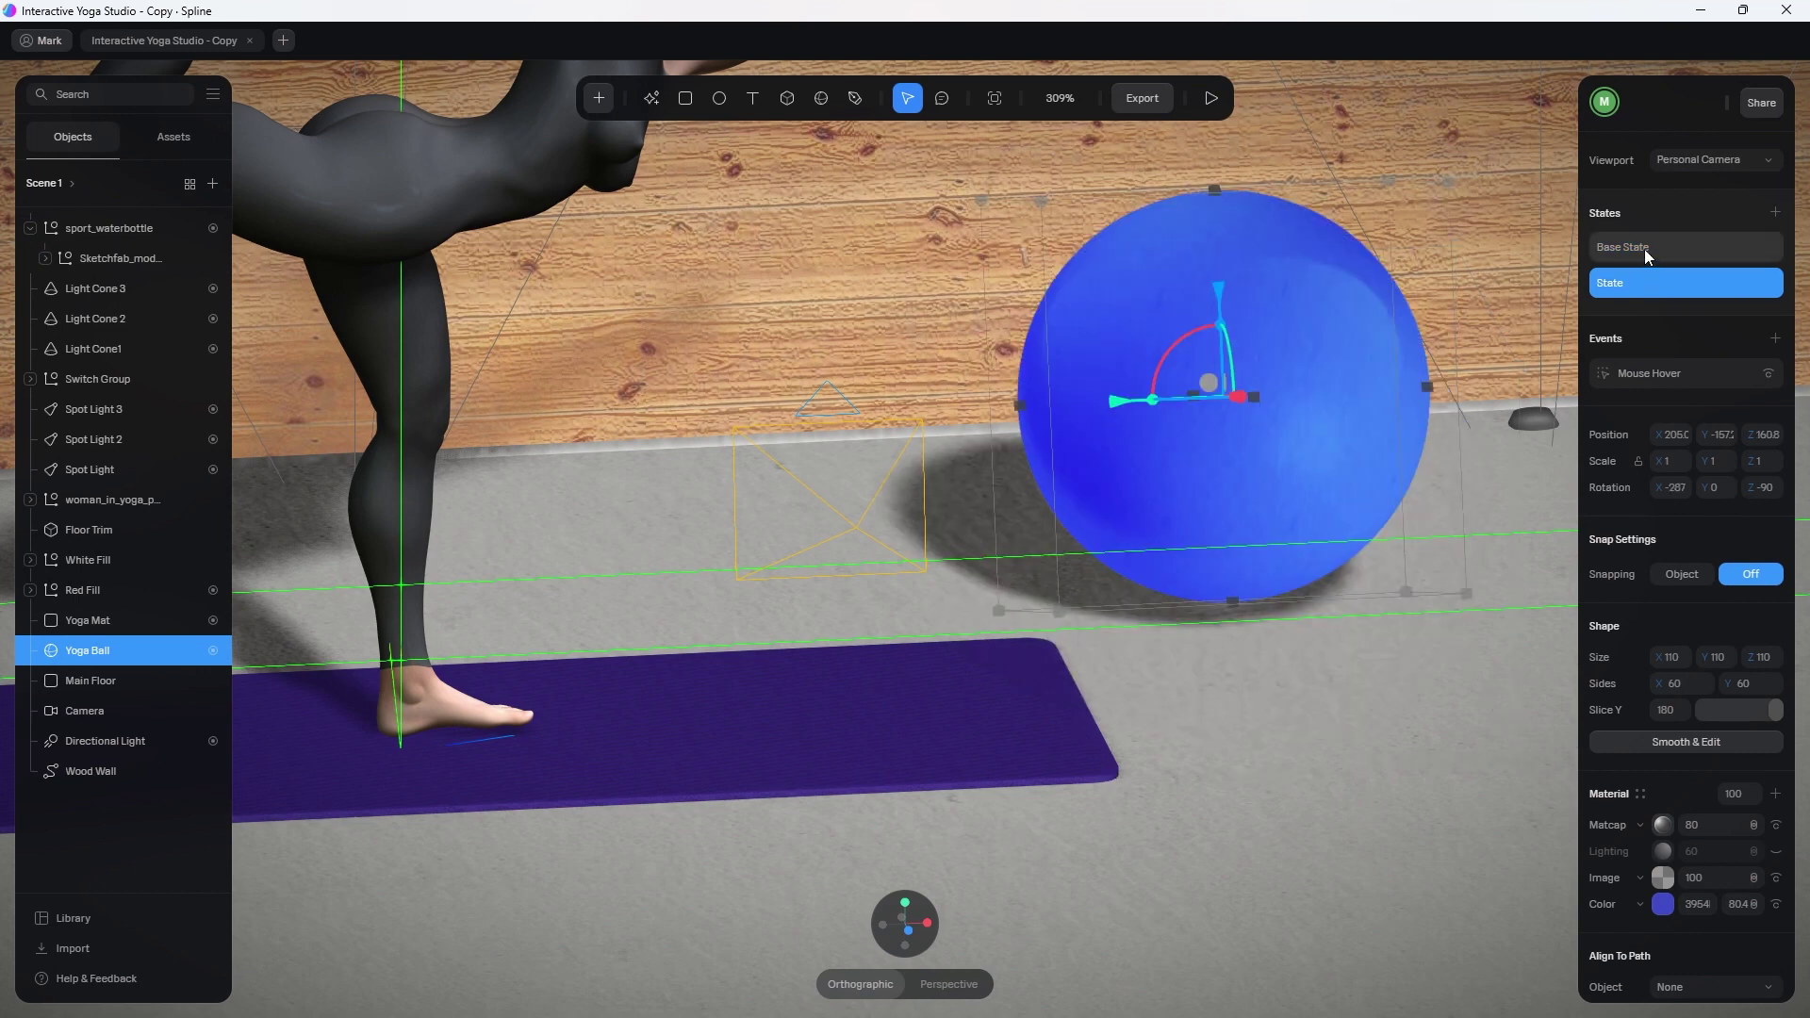
left_click(1657, 248)
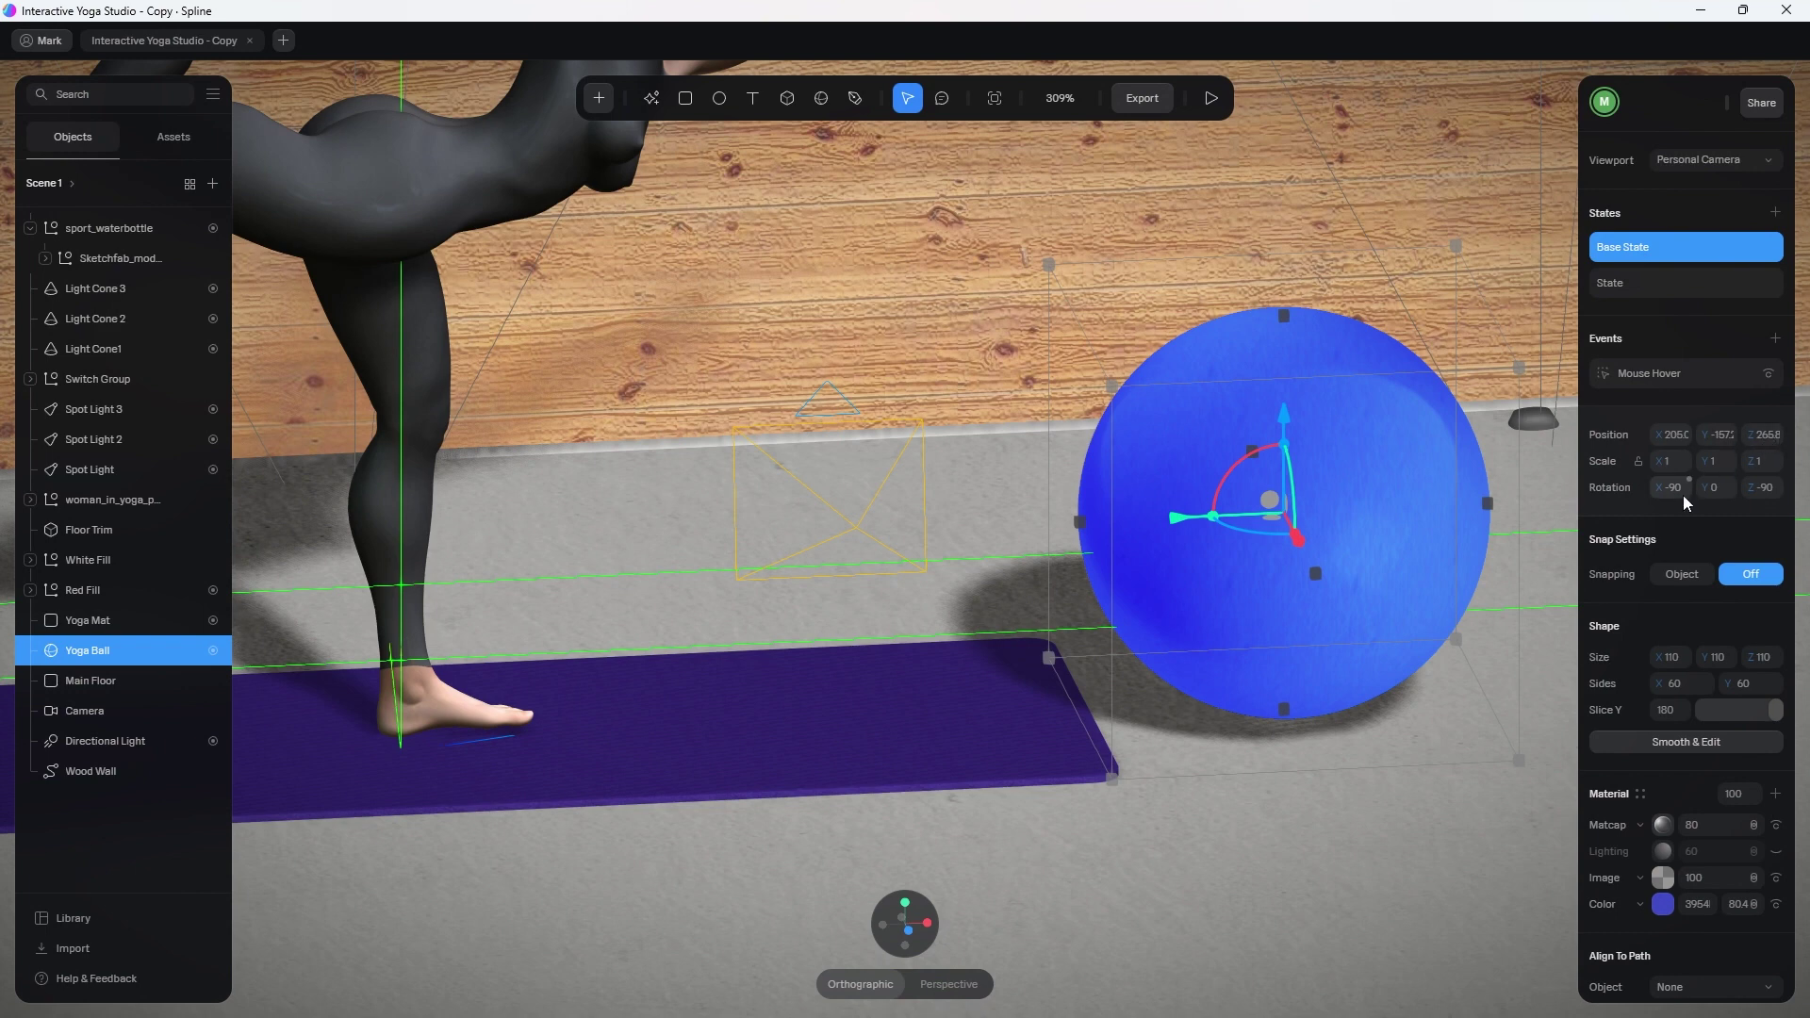
left_click(1689, 280)
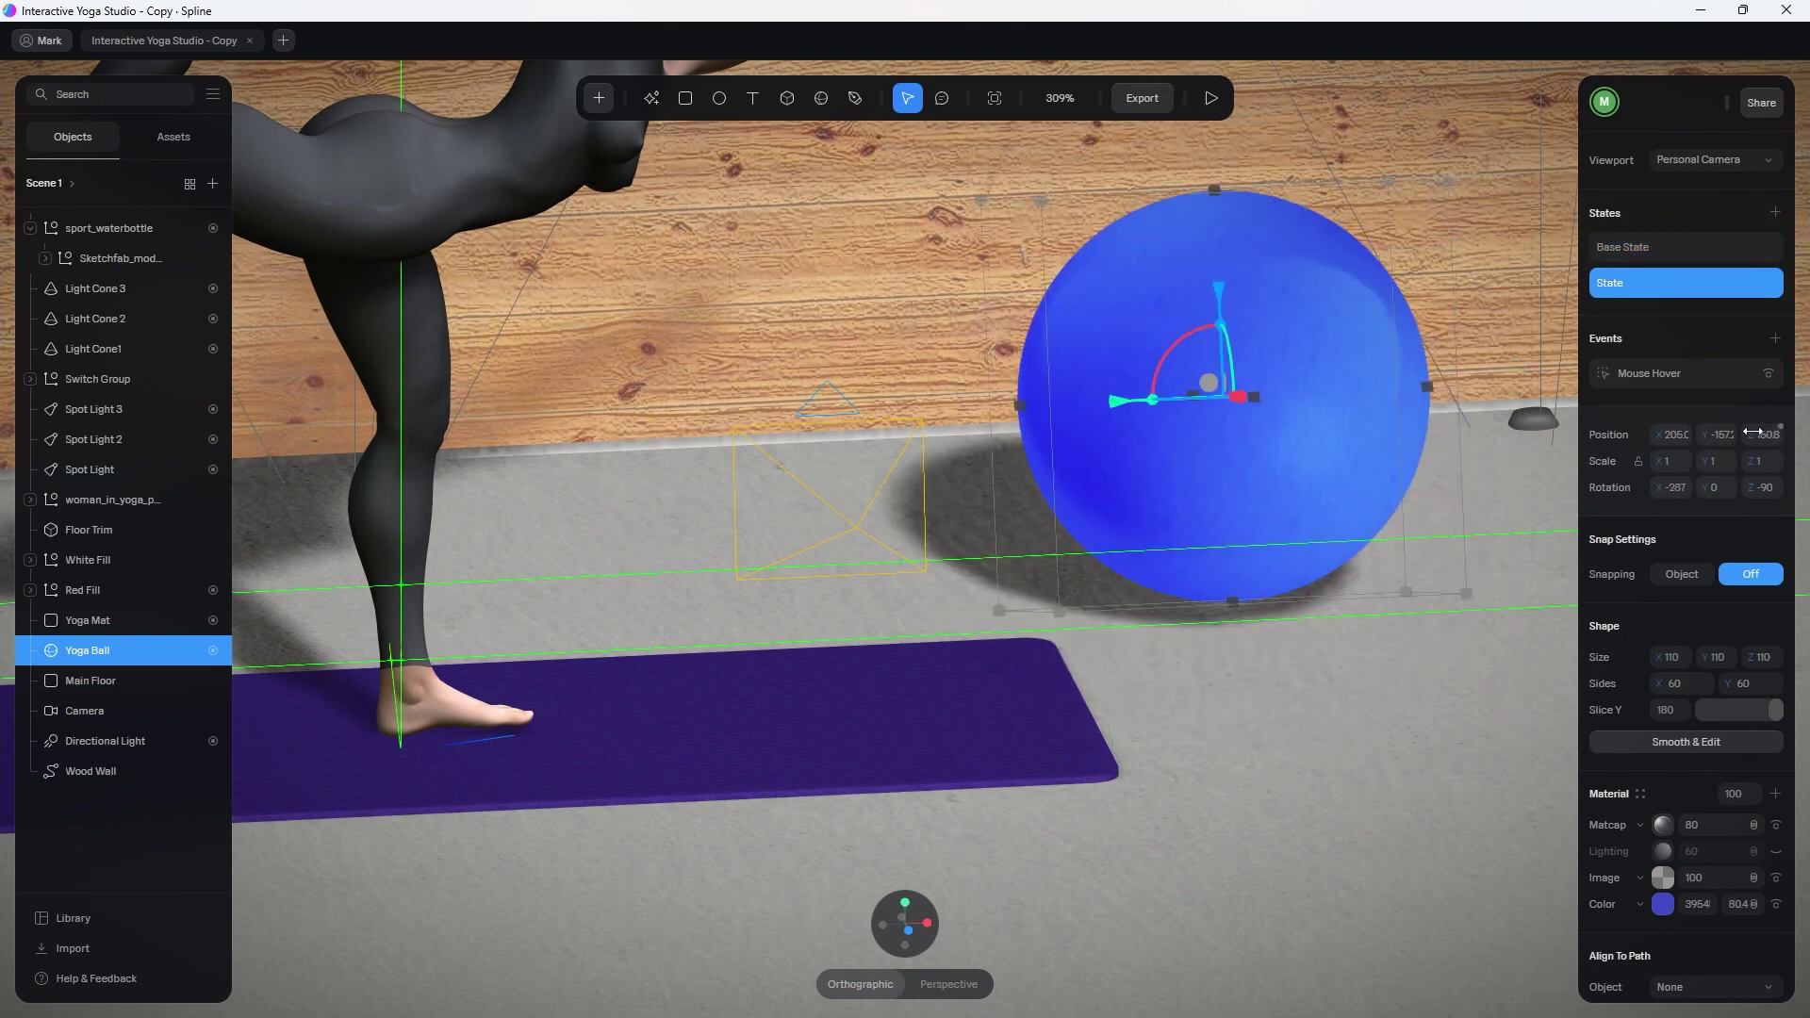
left_click_drag(1752, 431, 1764, 439)
left_click(1695, 245)
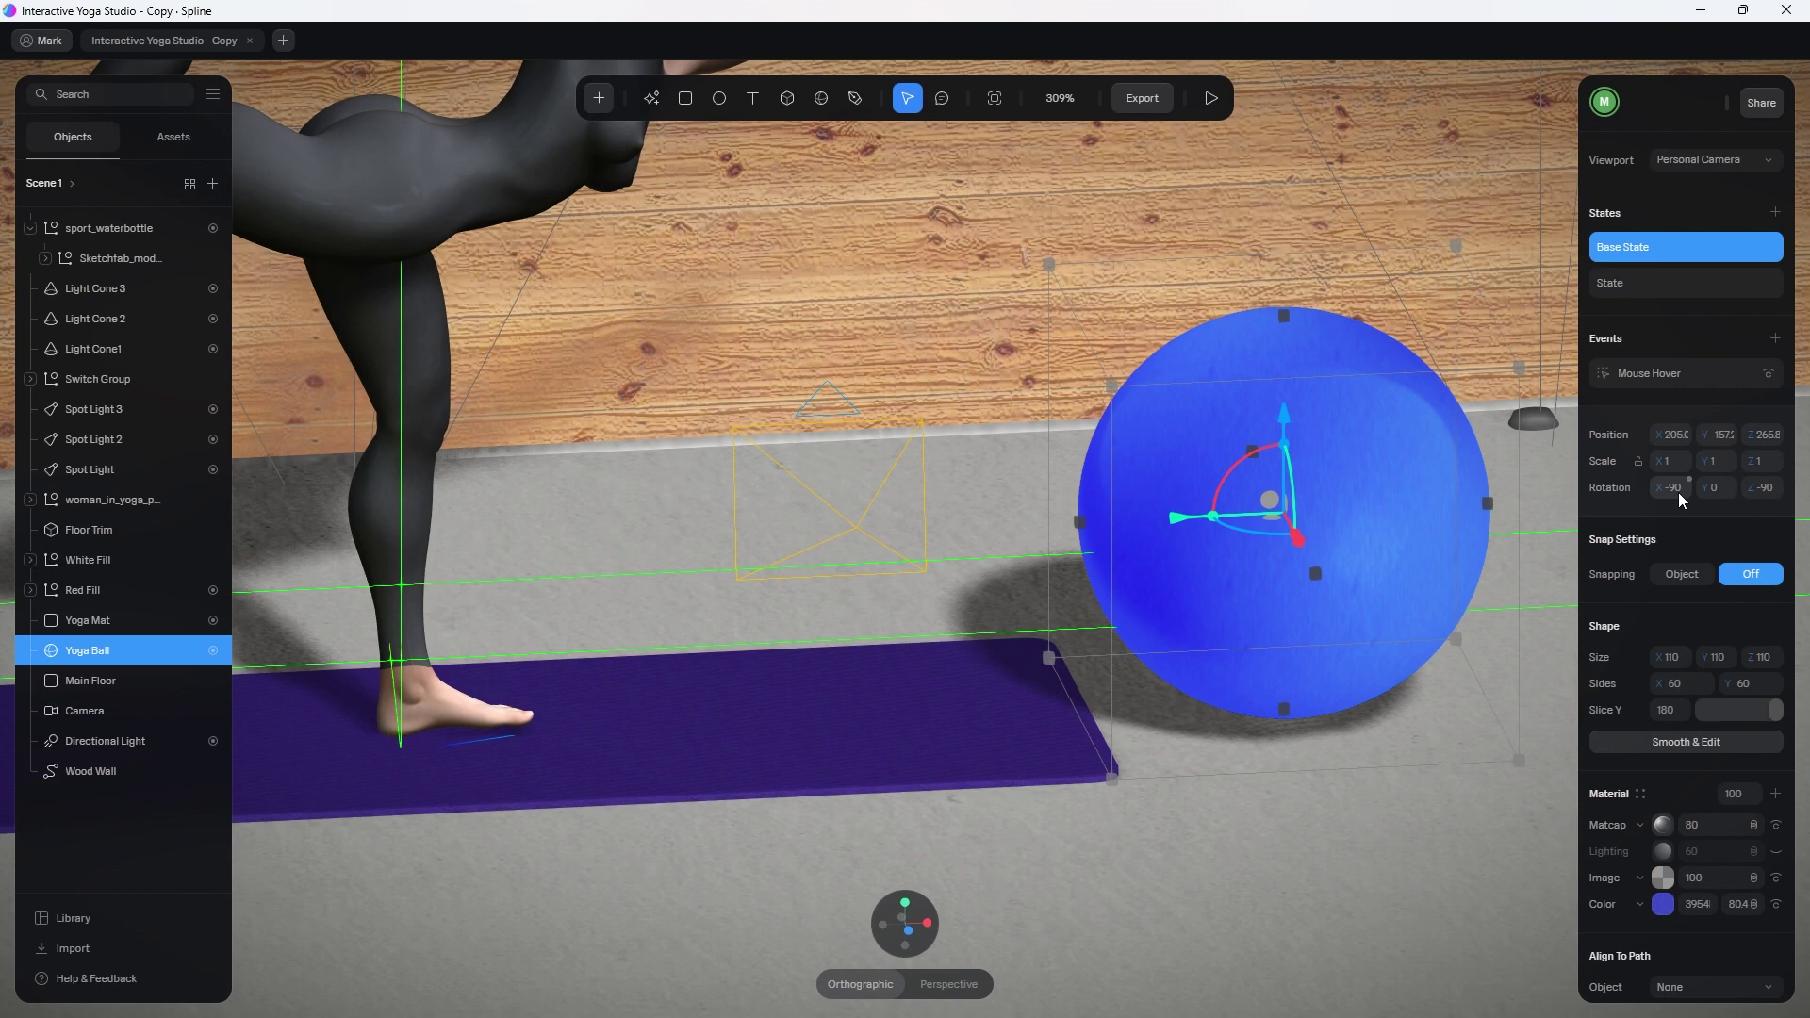
Try changing the Yoga Ball's X rotation in its second state to show how it spins, and undo the change.
left_click(1684, 282)
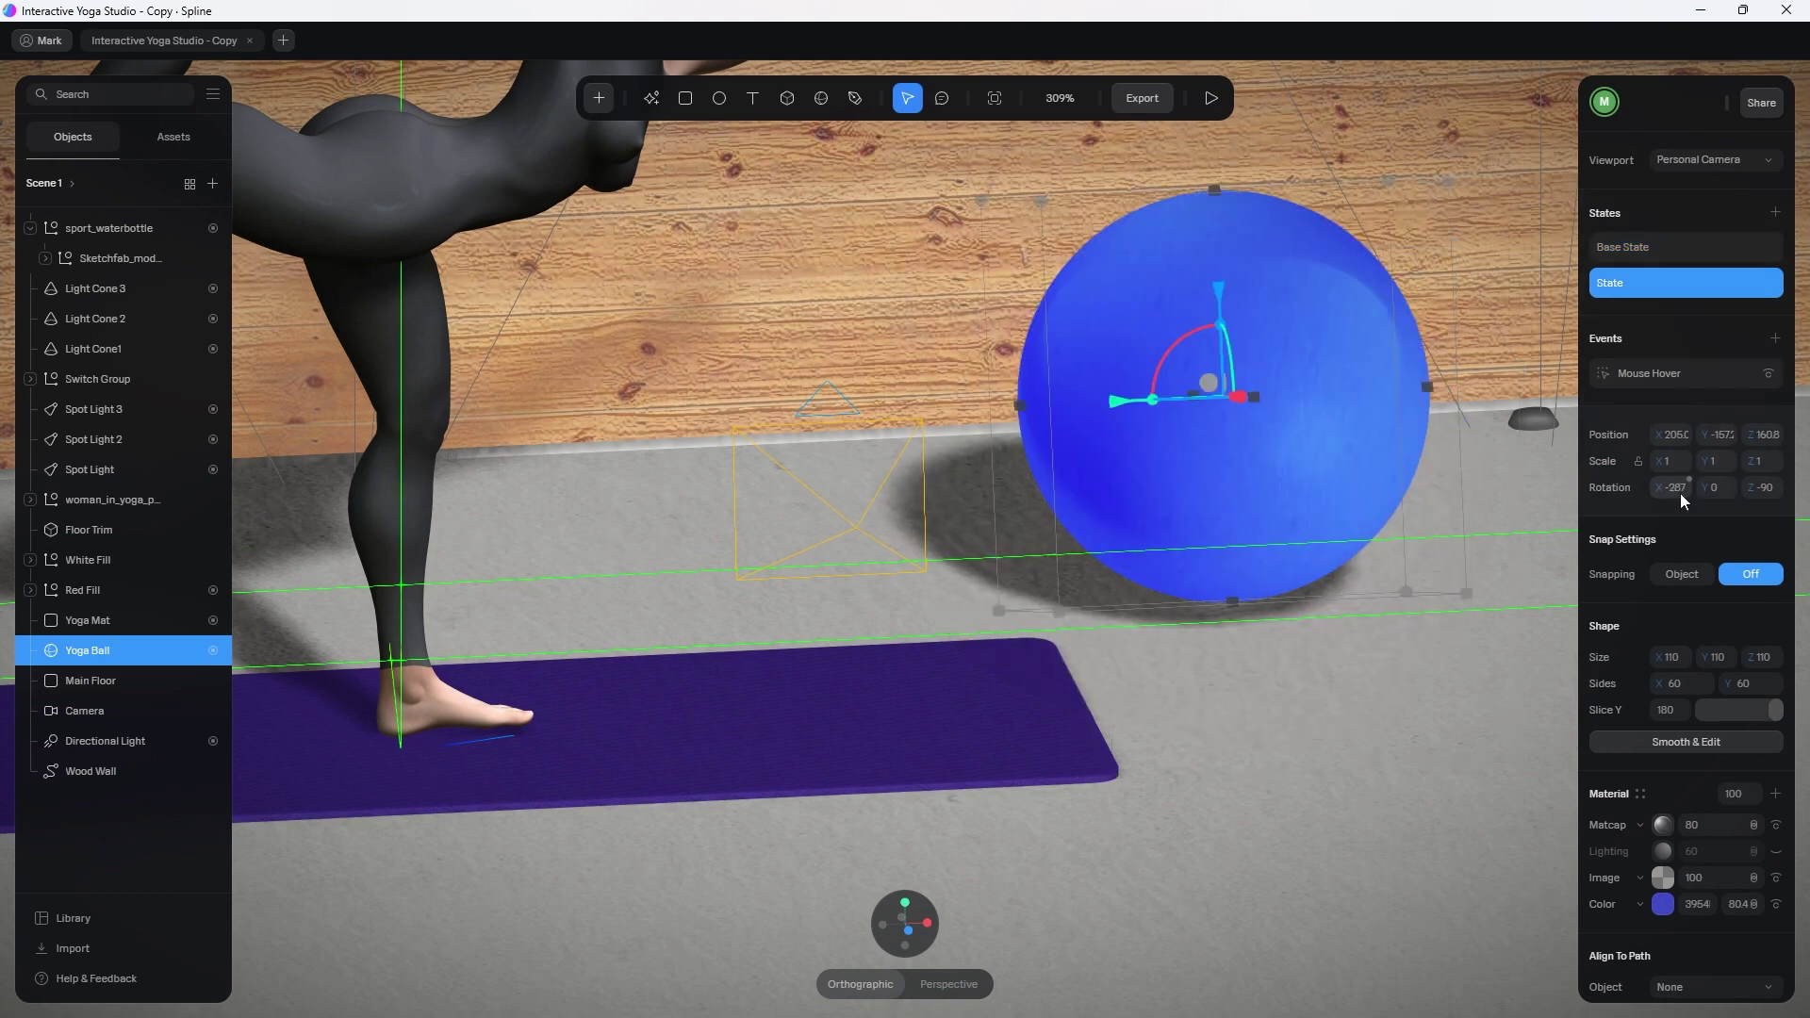
left_click_drag(1662, 490, 1645, 454)
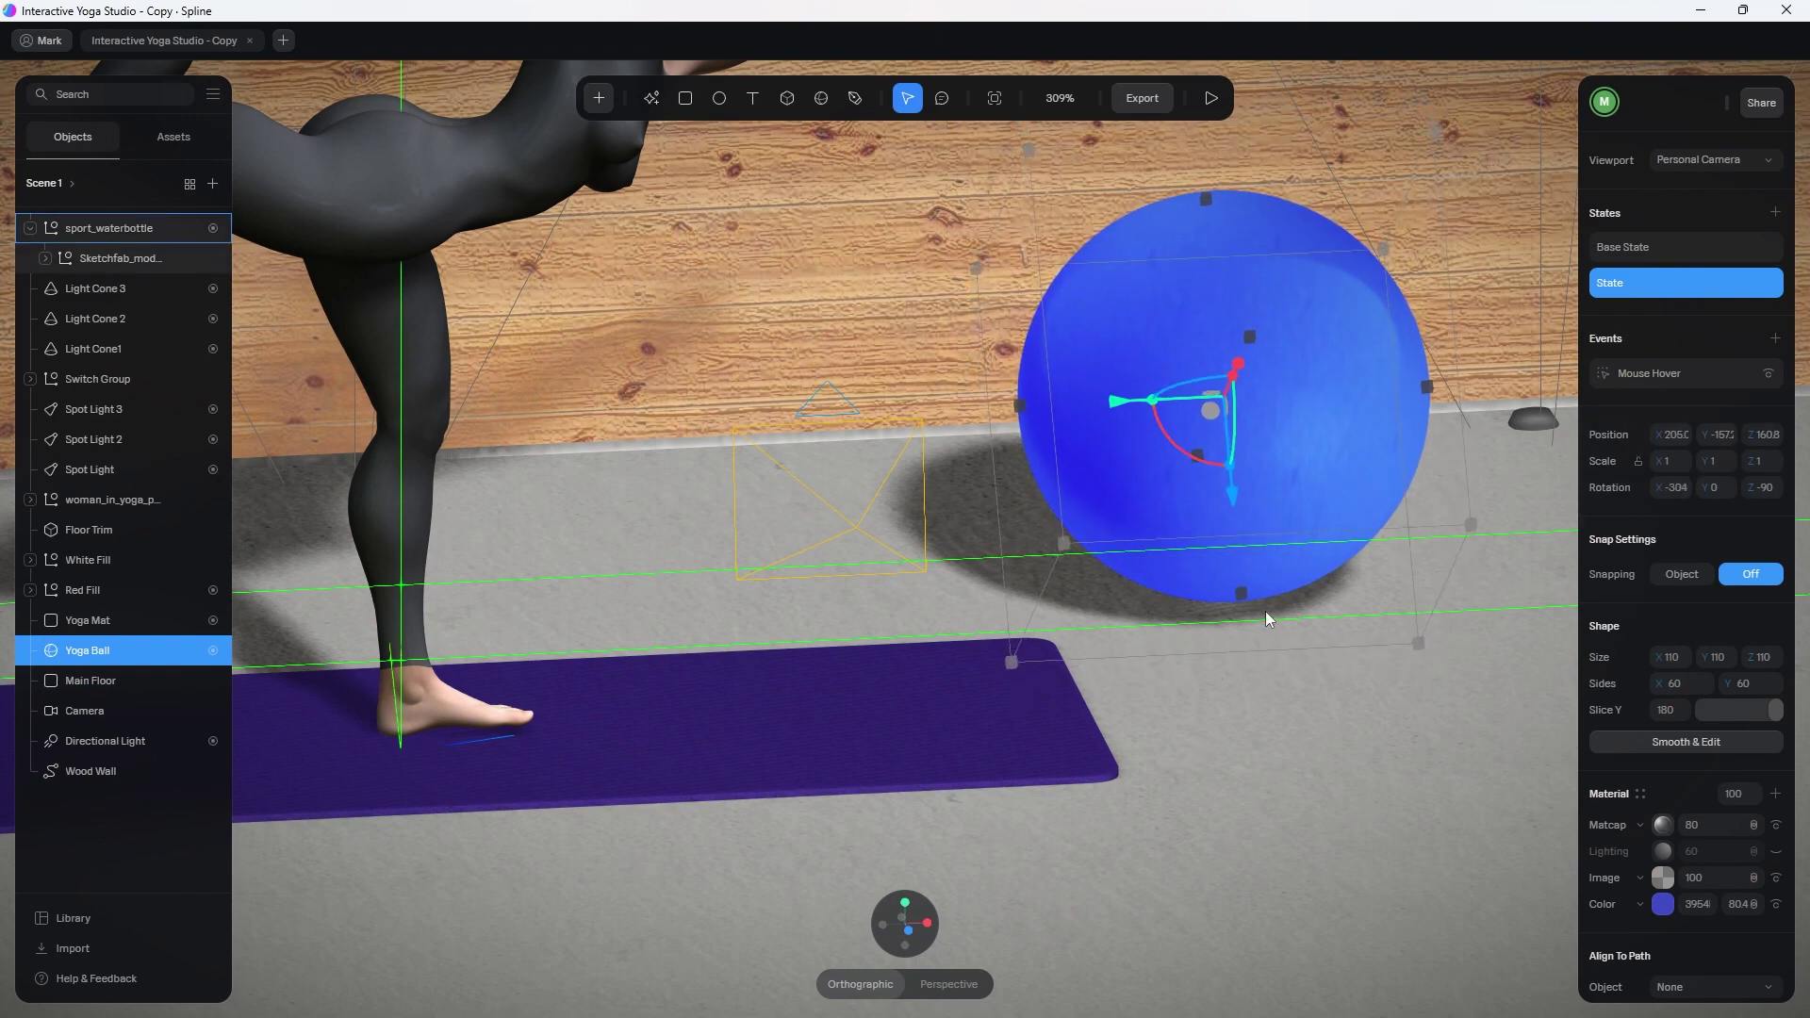
key("ctrl+z")
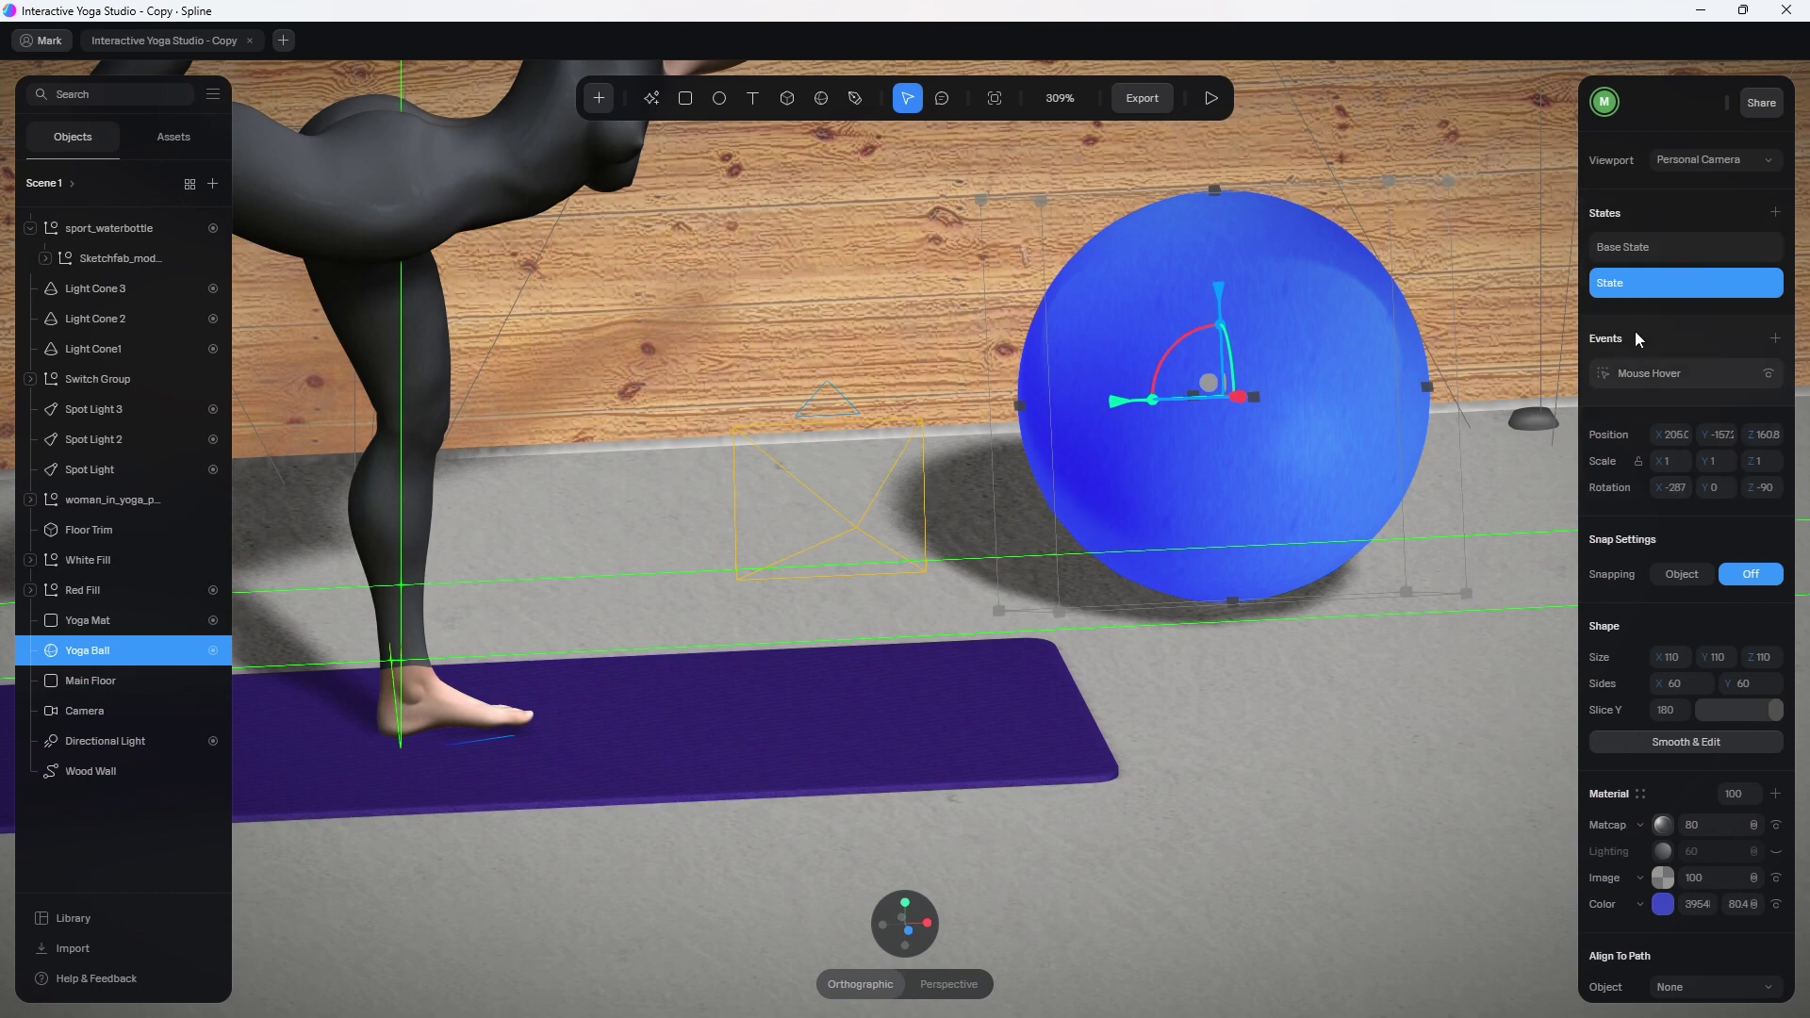
Examine the Yoga Ball's Mouse Hover event, including the duration and easing of its transition from Base State to State.
left_click(1658, 378)
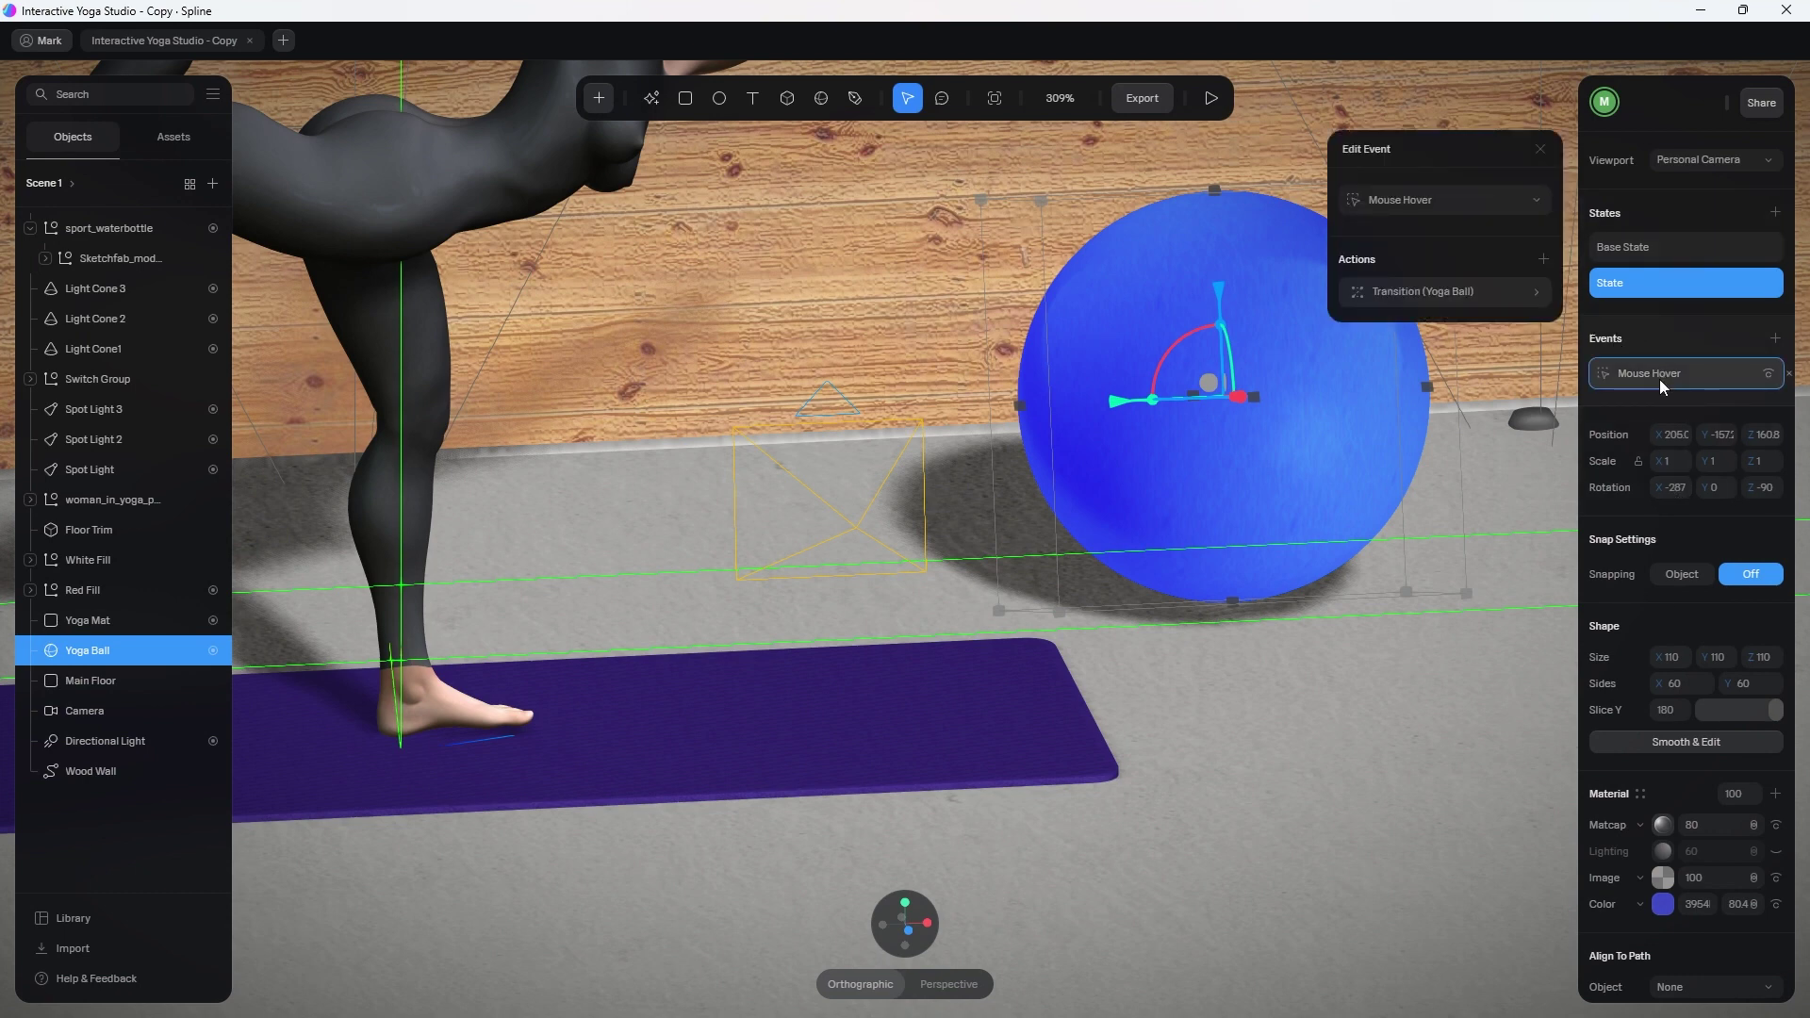
left_click(1416, 202)
left_click(1453, 203)
left_click(1467, 292)
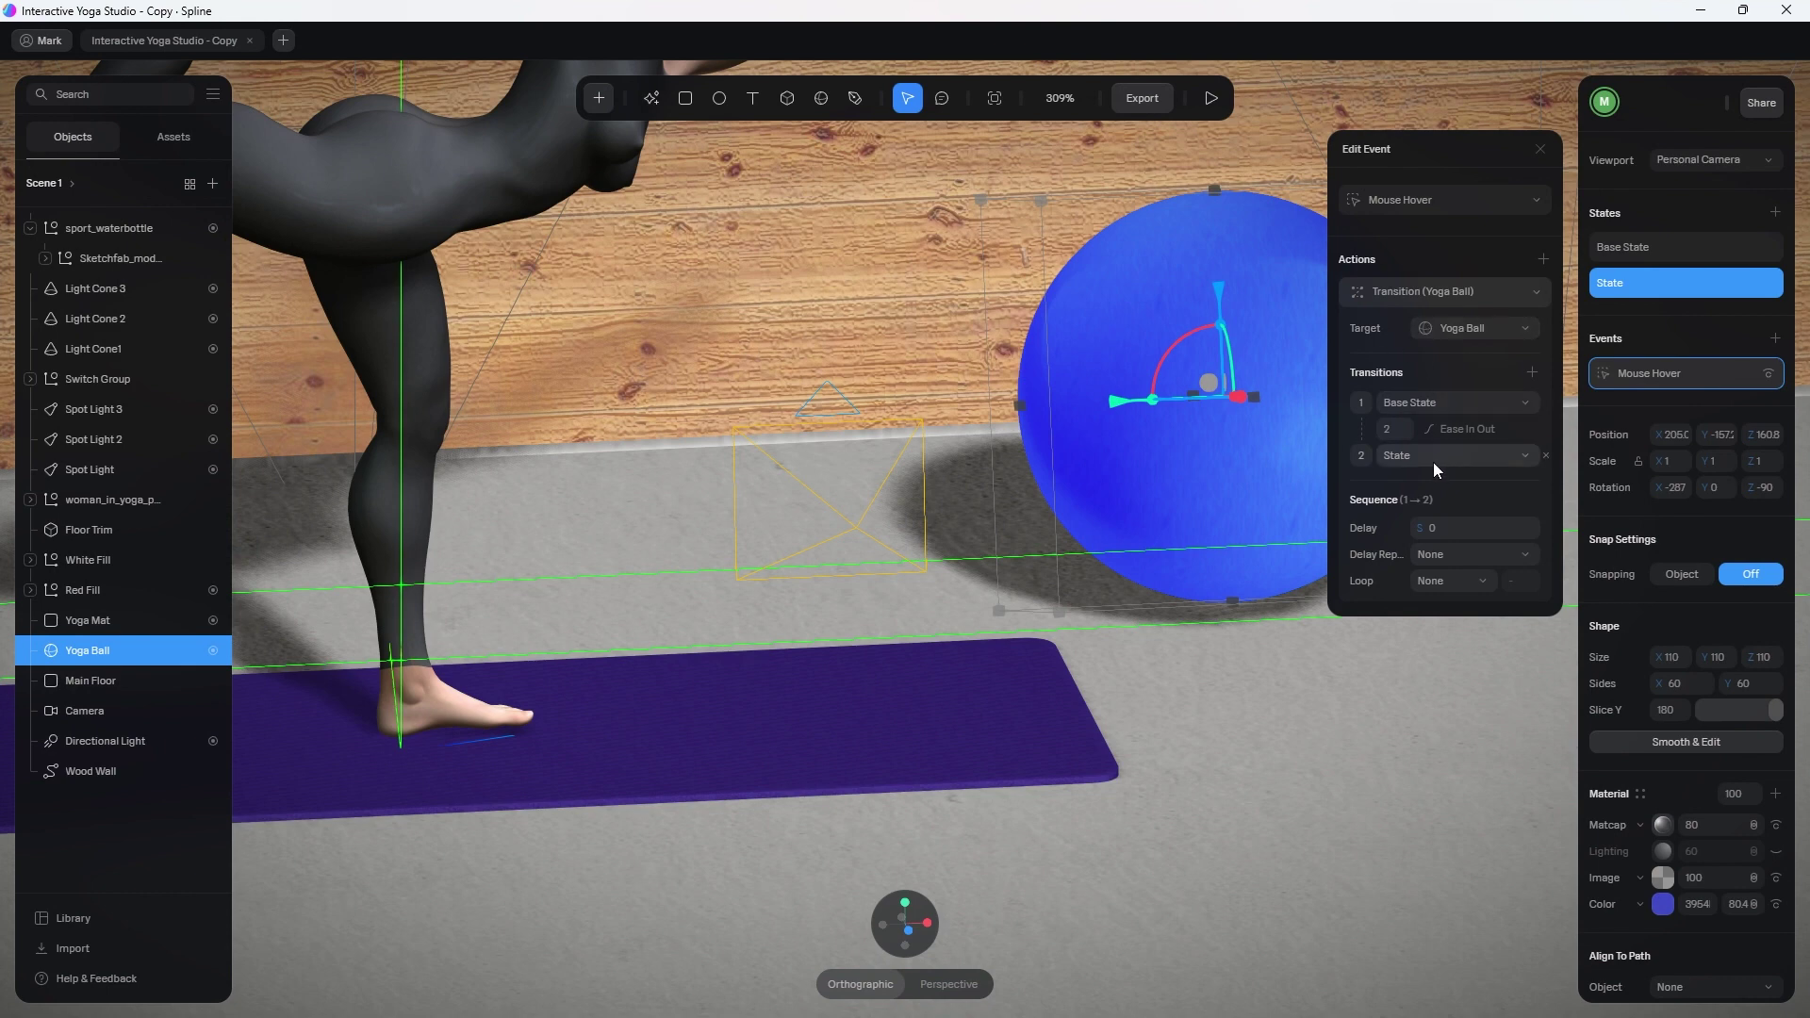
left_click(1390, 426)
Preview the scene and test the yoga ball's hover animation, then return to editing.
left_click(1209, 102)
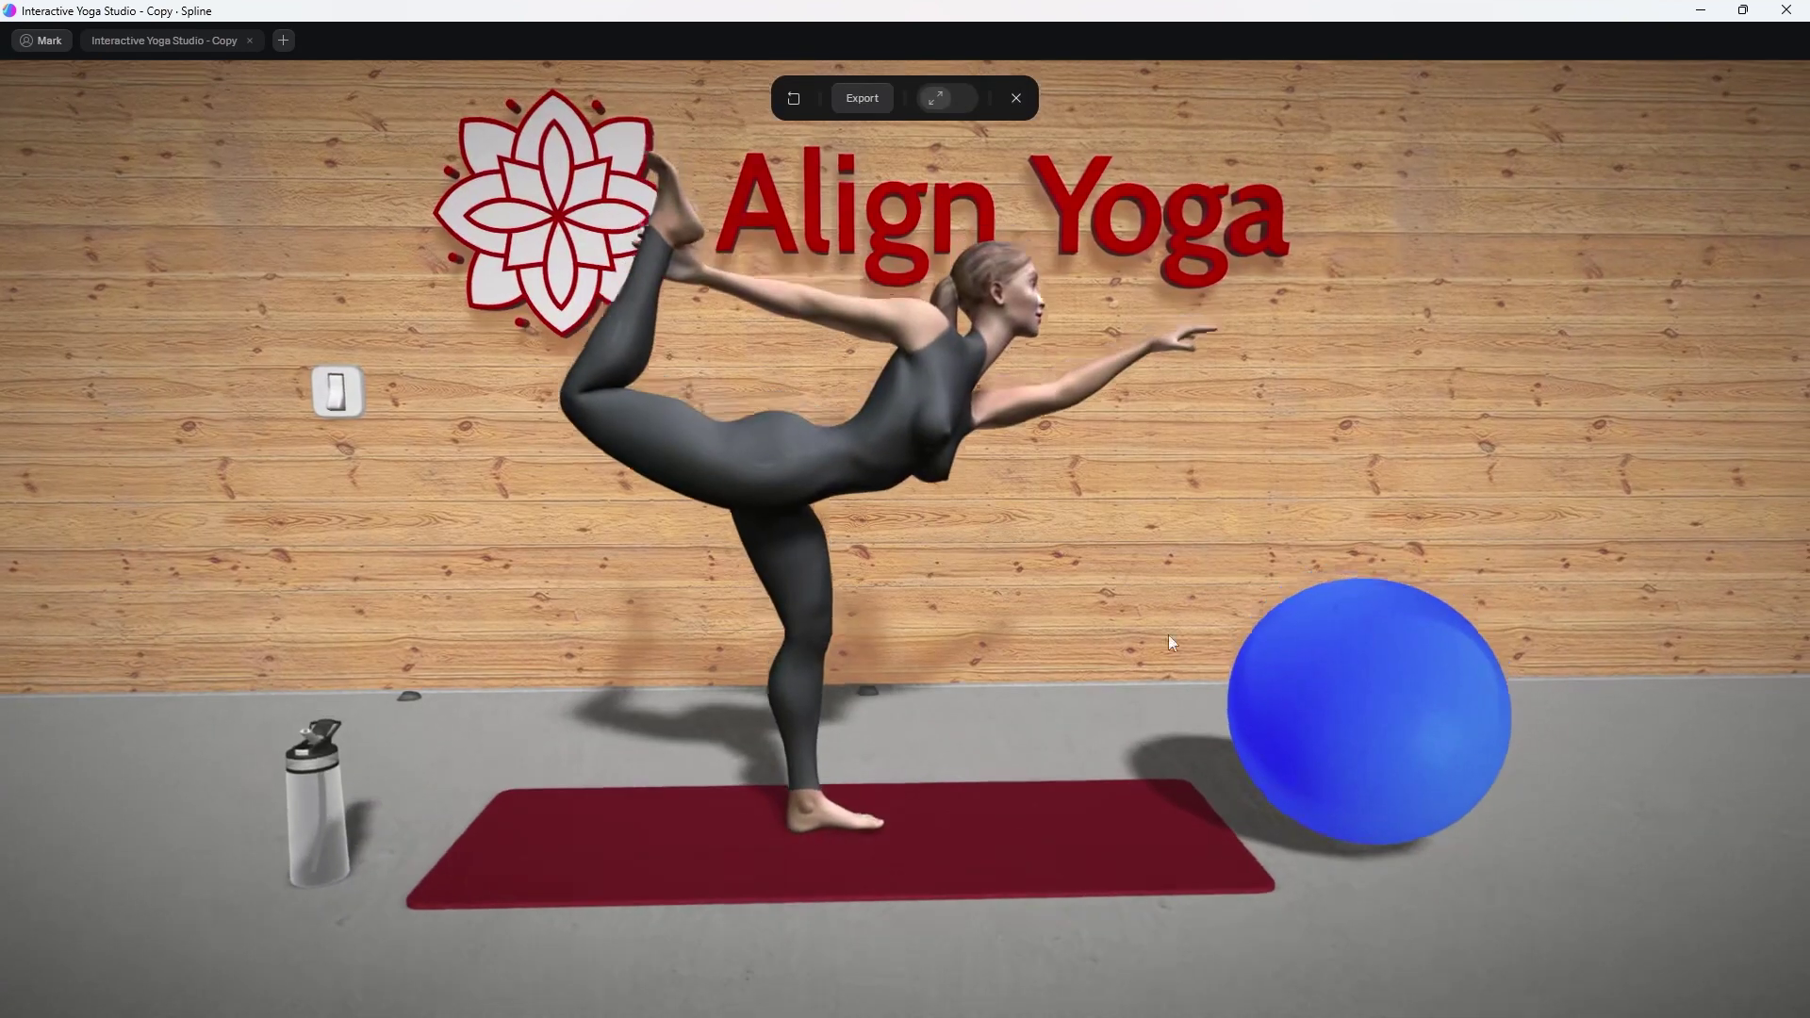
left_click(1284, 780)
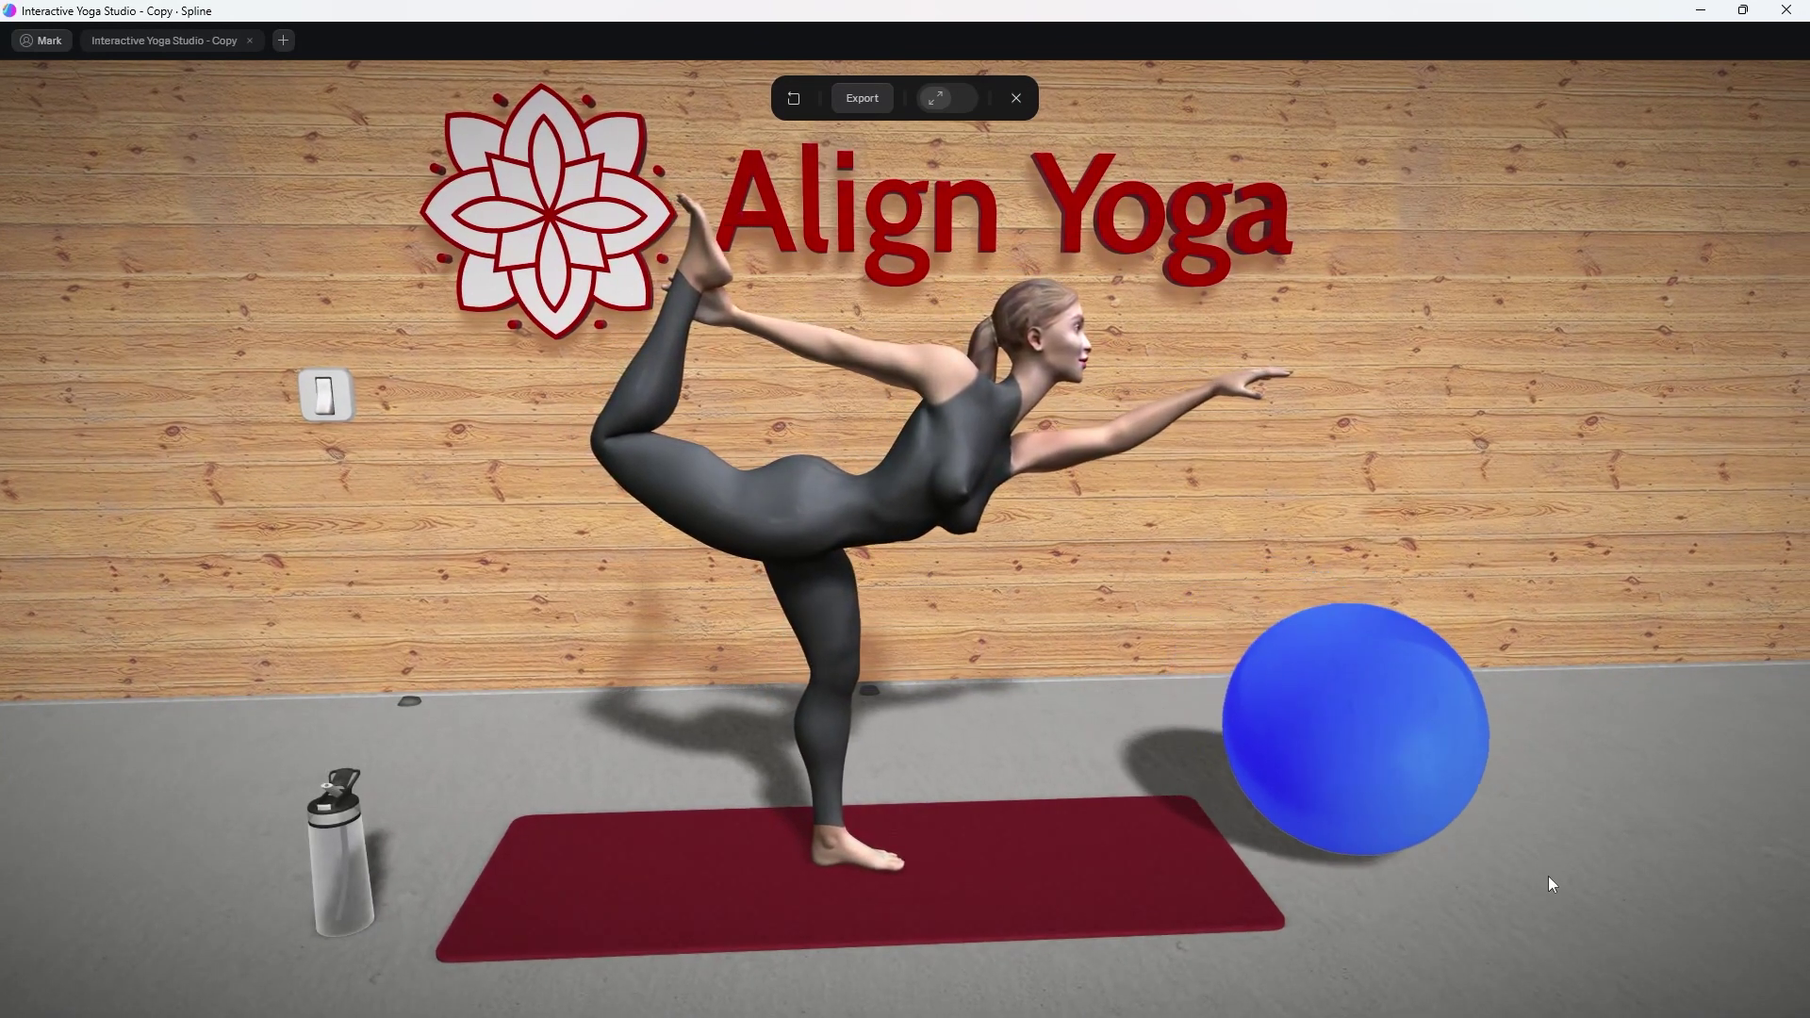
left_click(1409, 794)
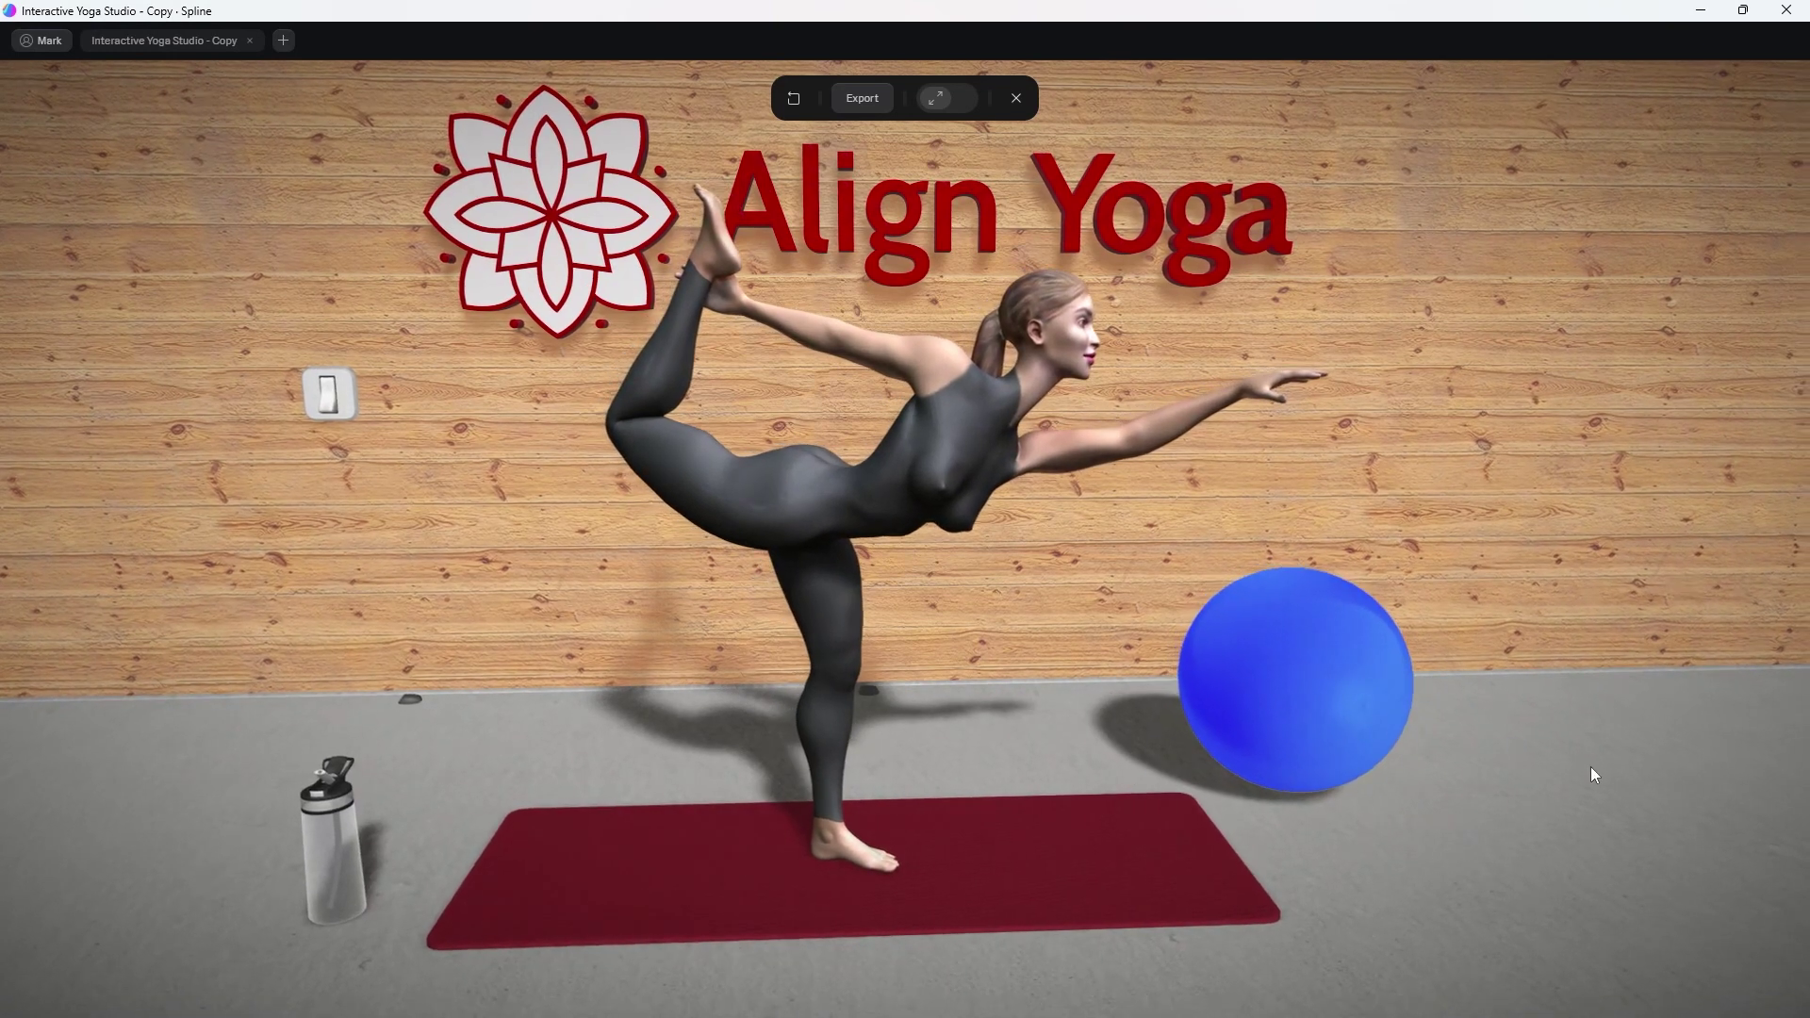
left_click(1427, 785)
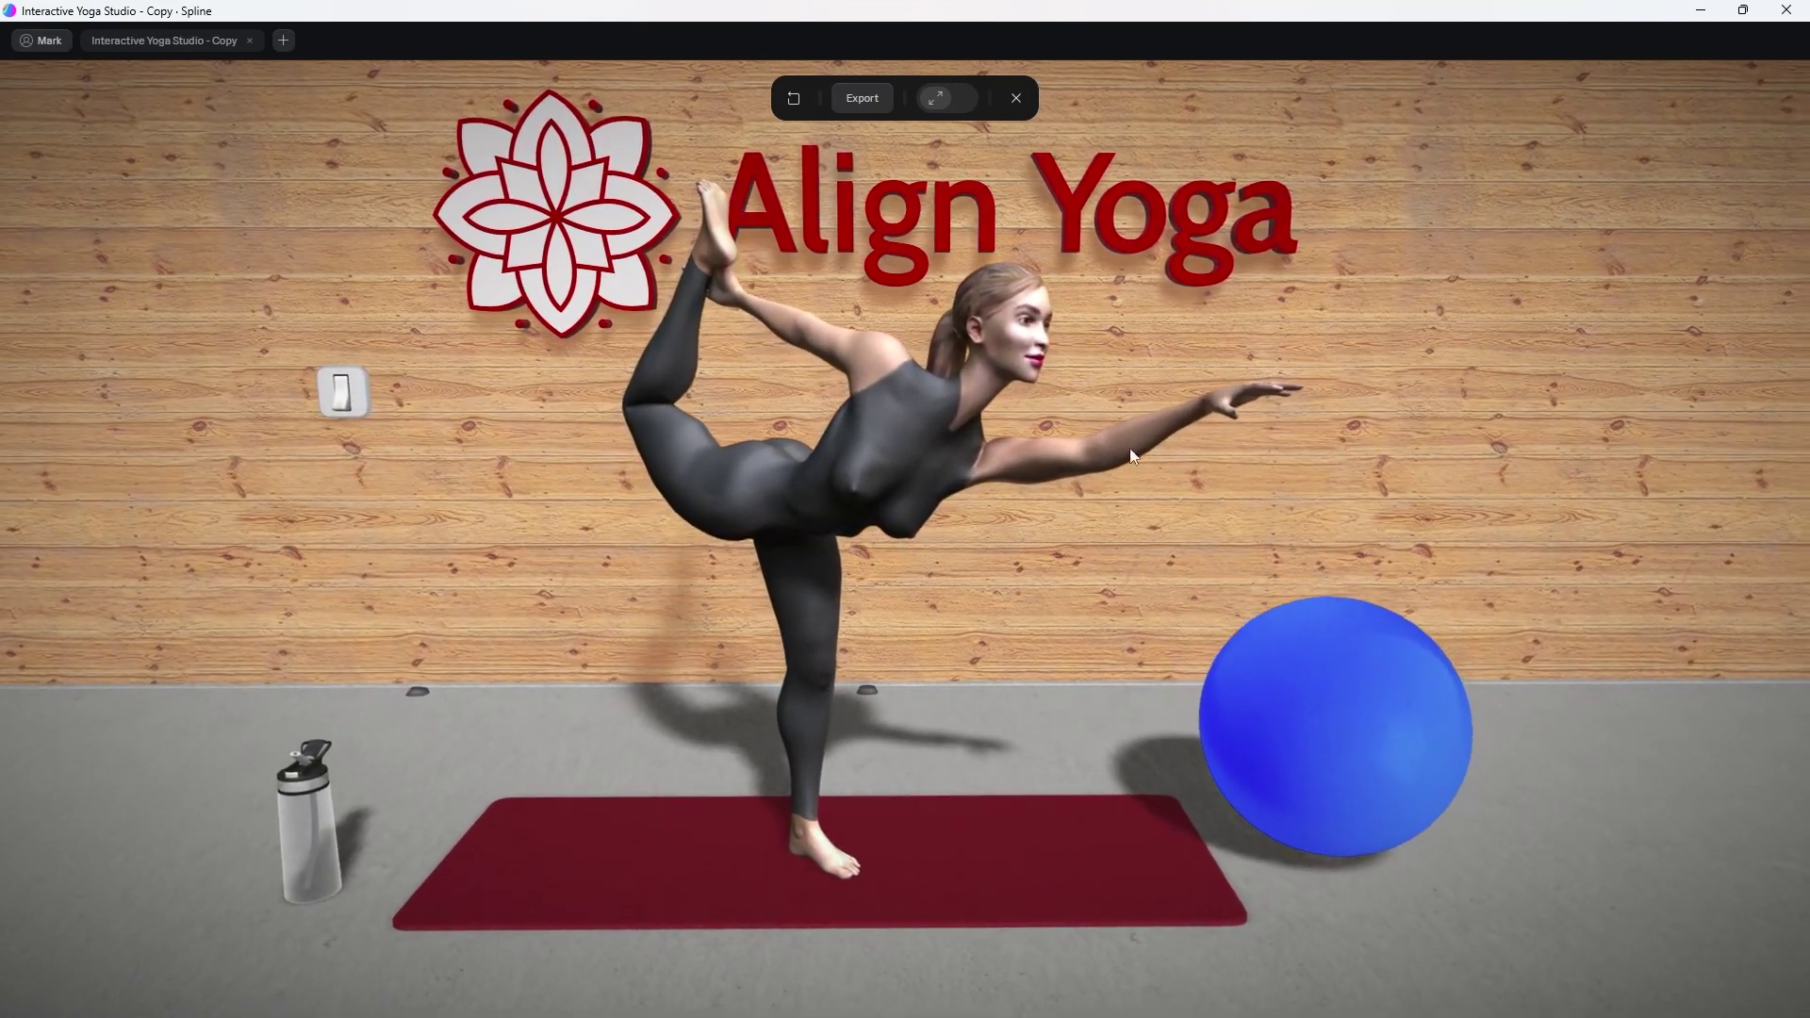
left_click(1016, 98)
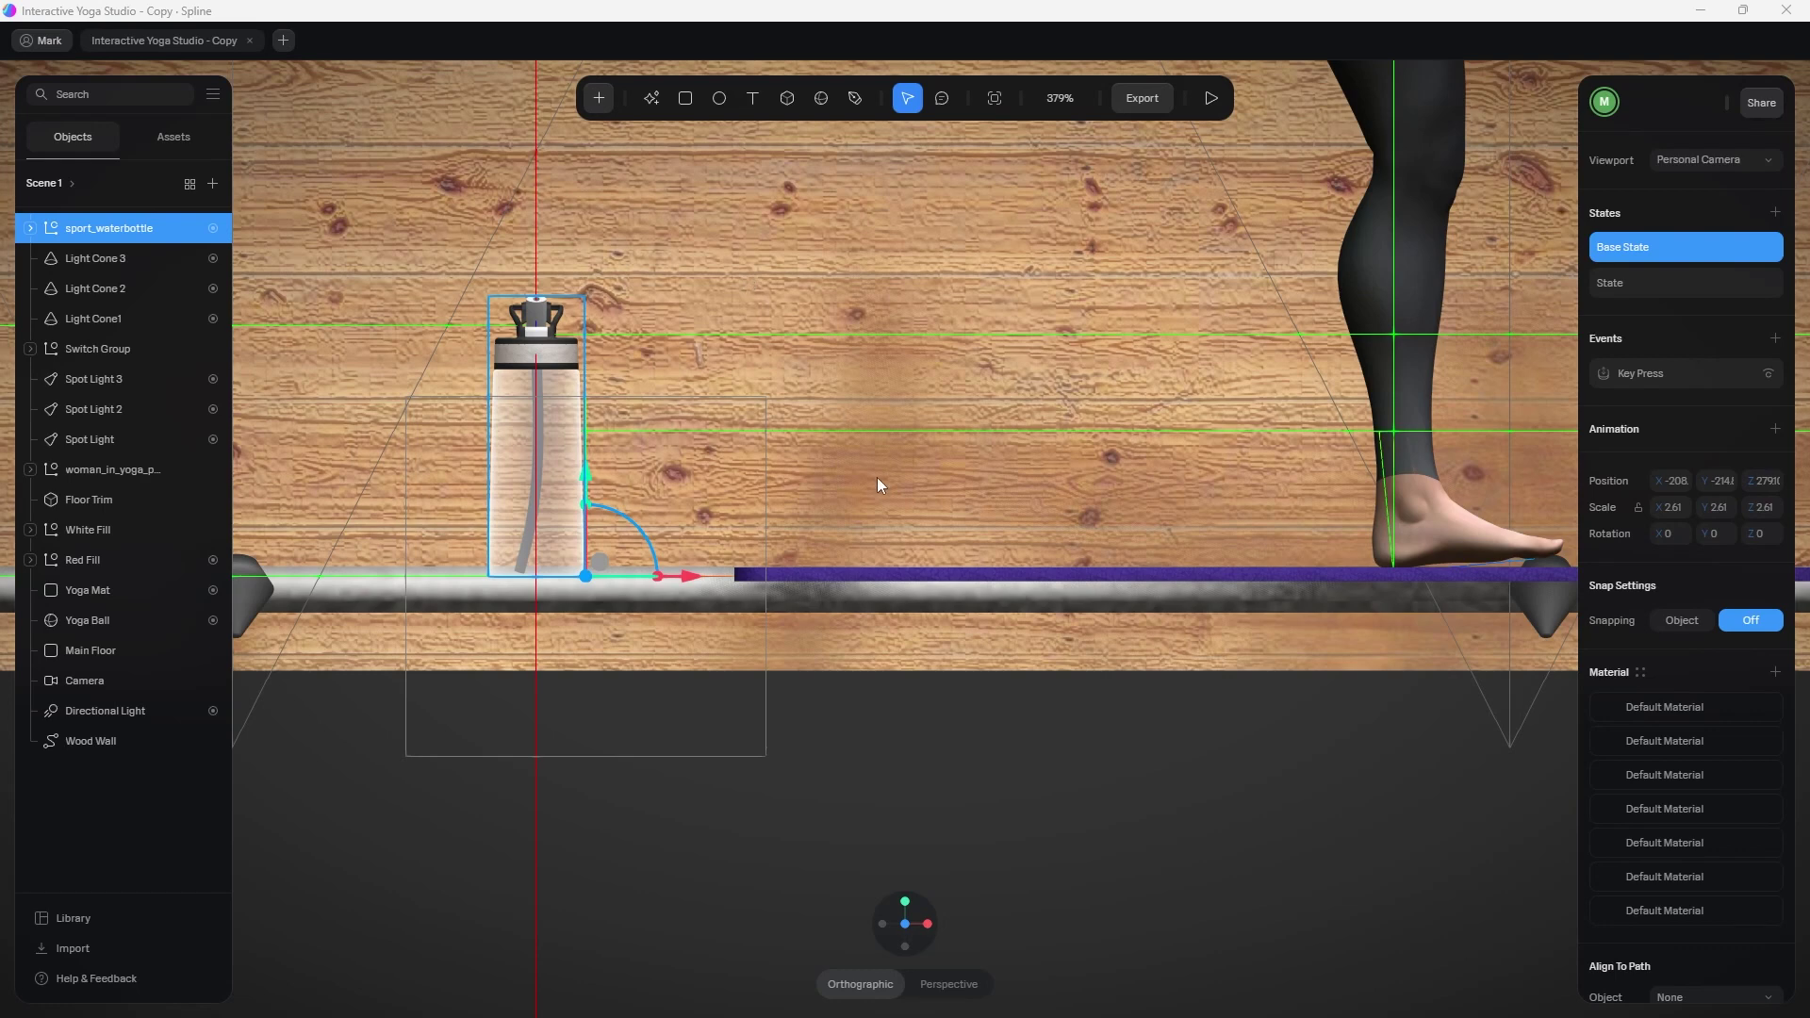
Inspect the nested groups of sport_waterbottle, then reselect the parent group and view its tipped-over State.
left_click(30, 229)
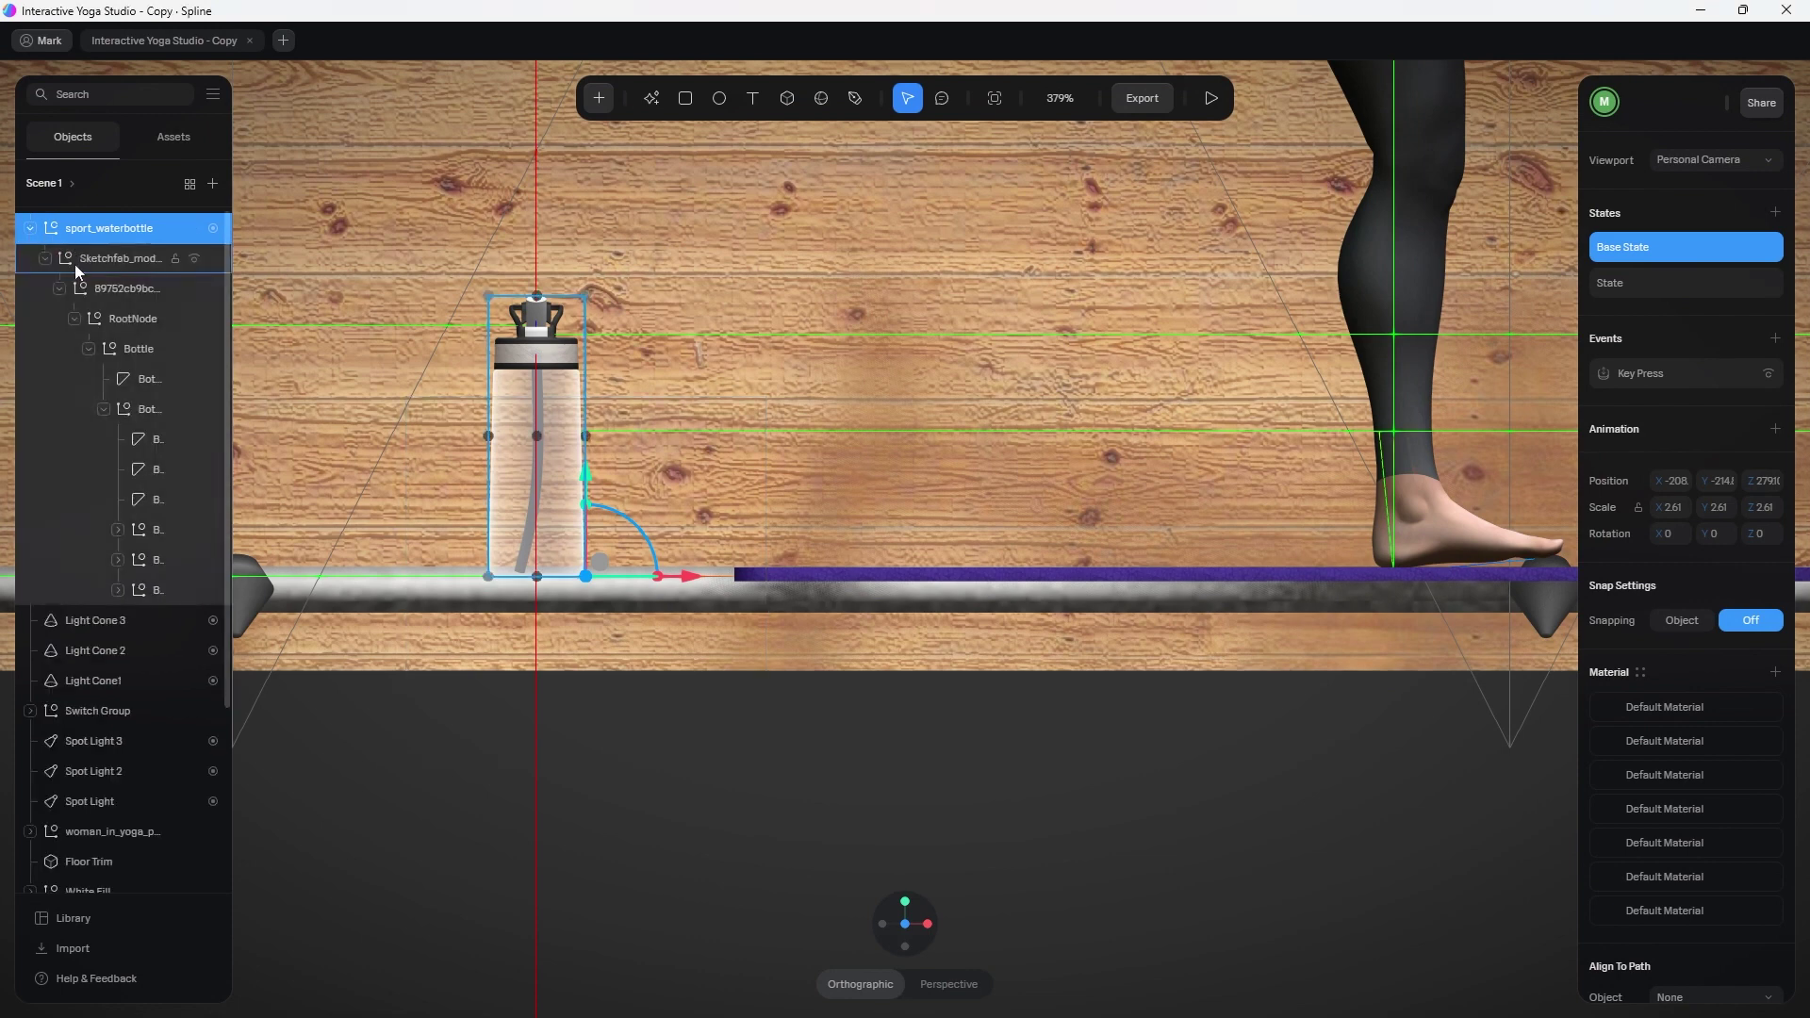
left_click(101, 409)
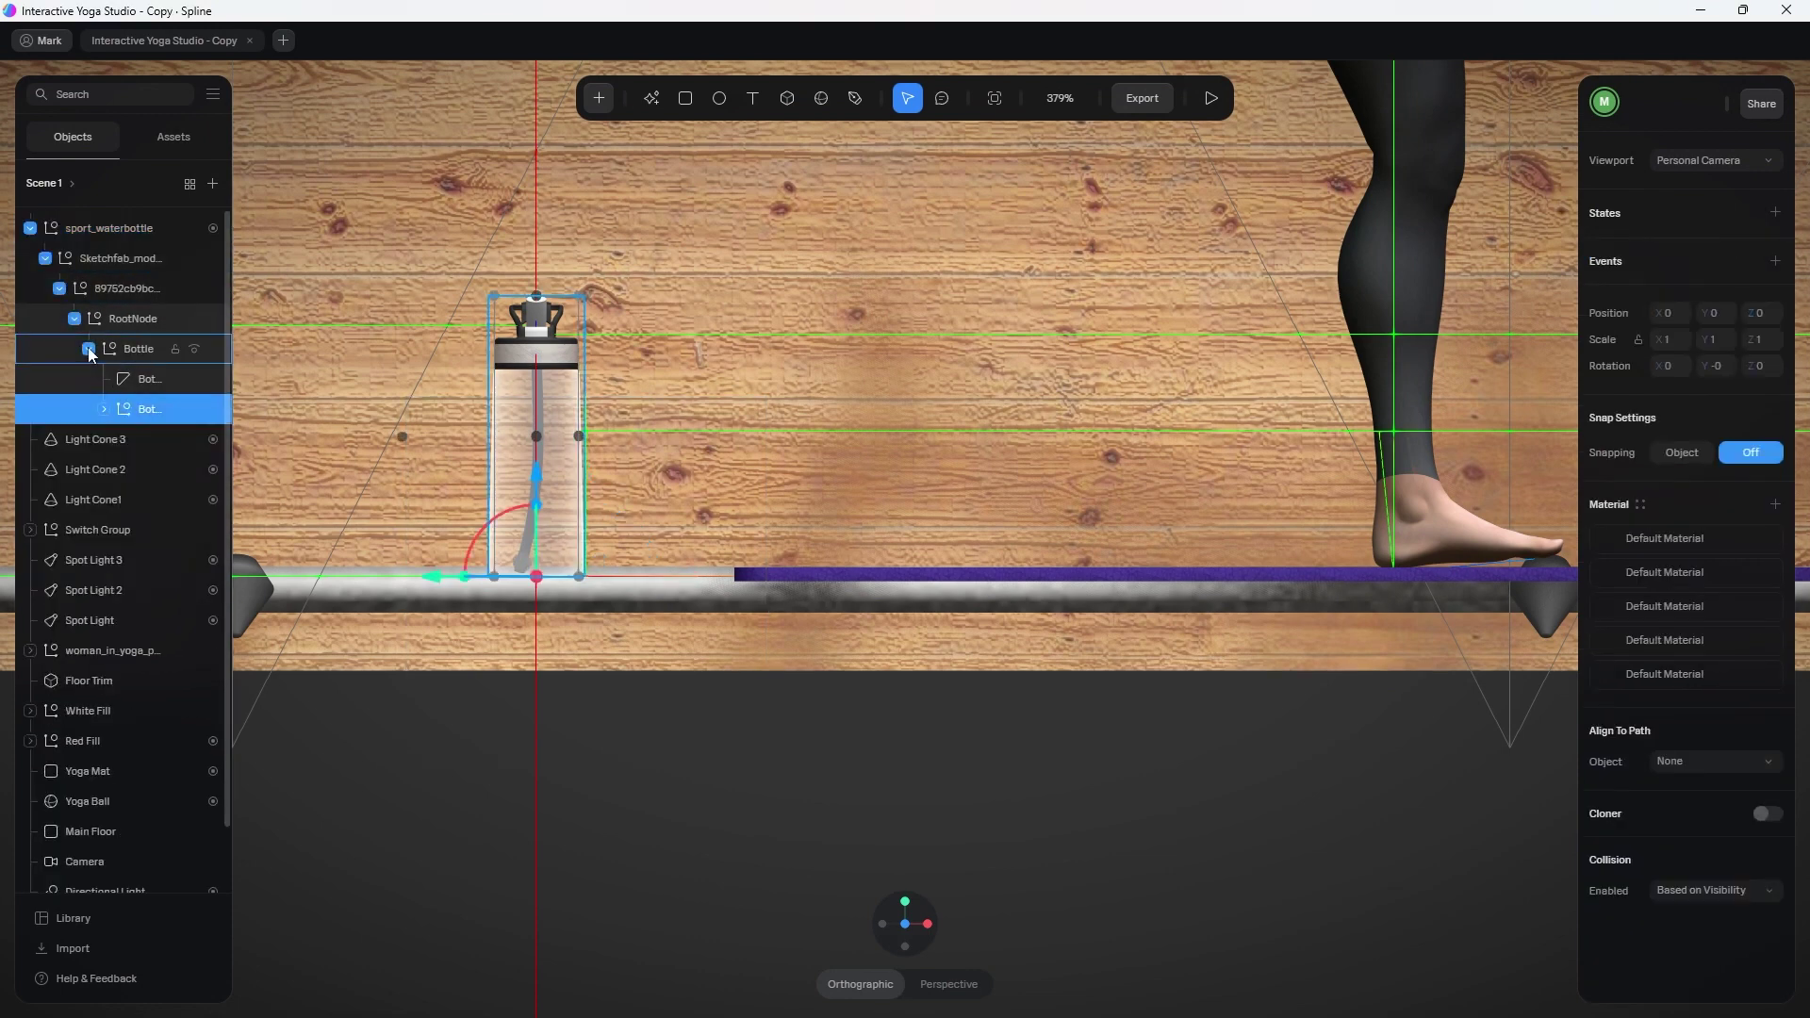
left_click(104, 229)
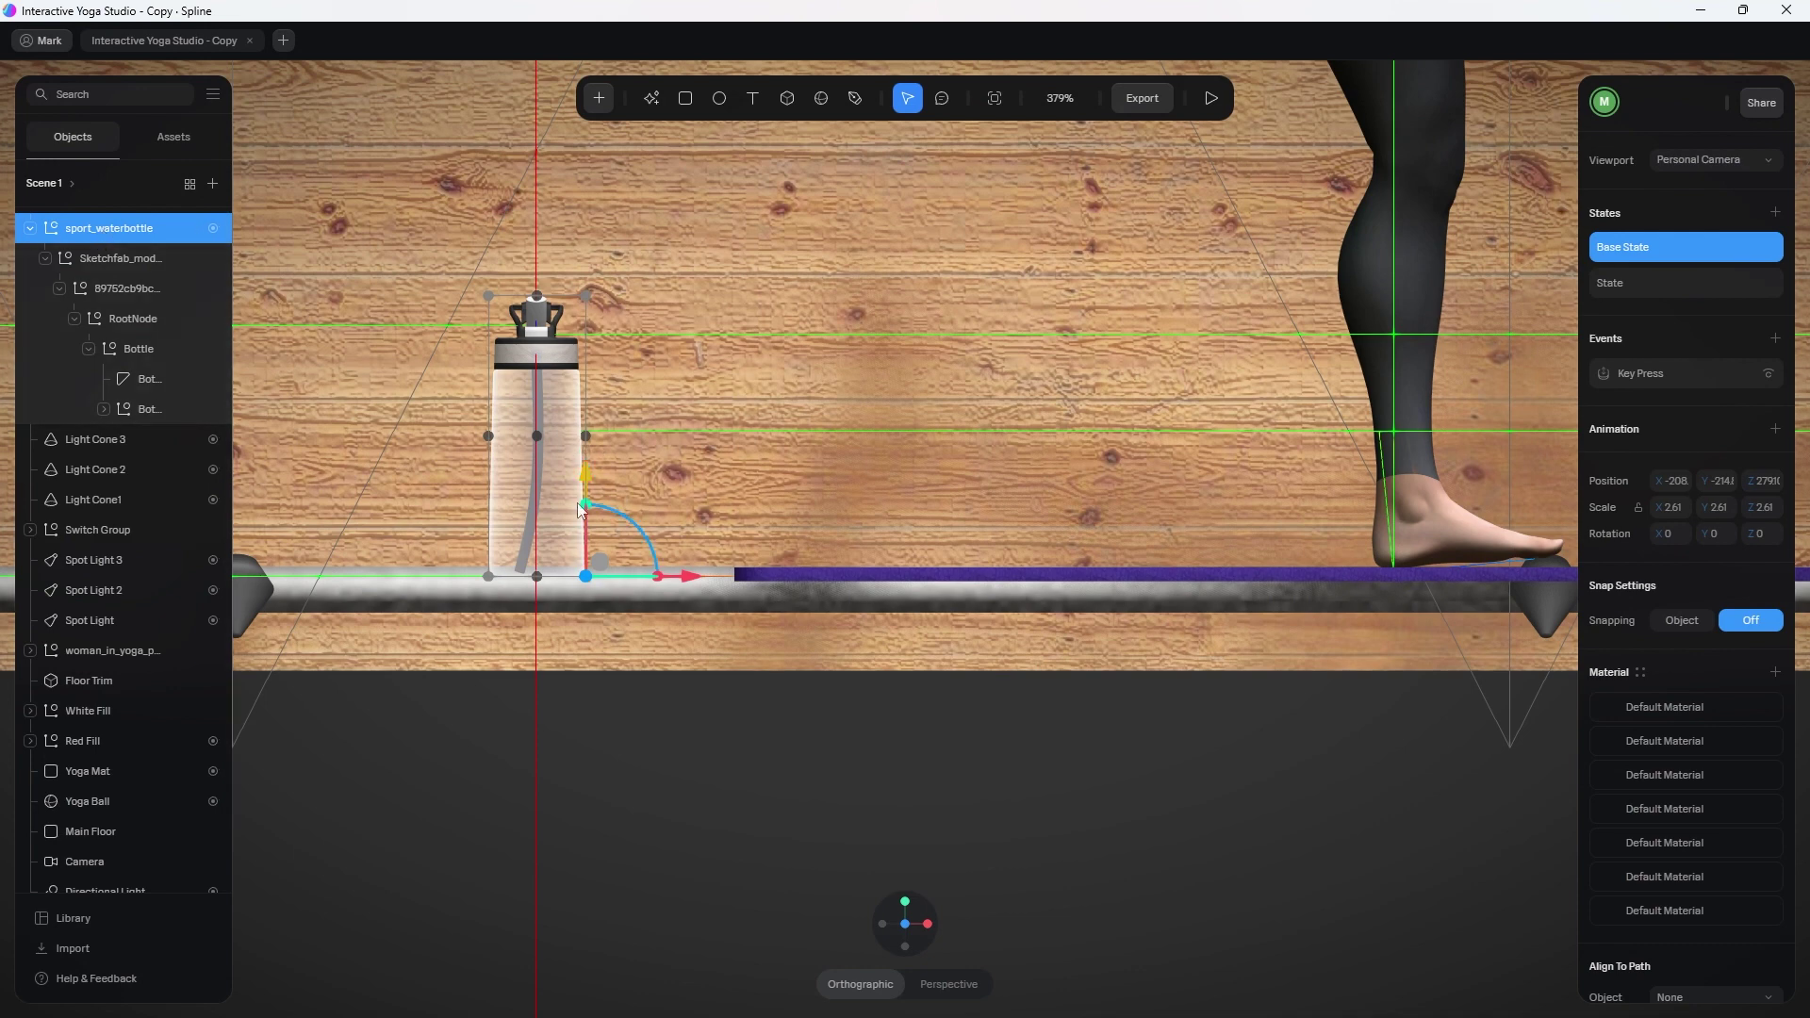
left_click(1676, 286)
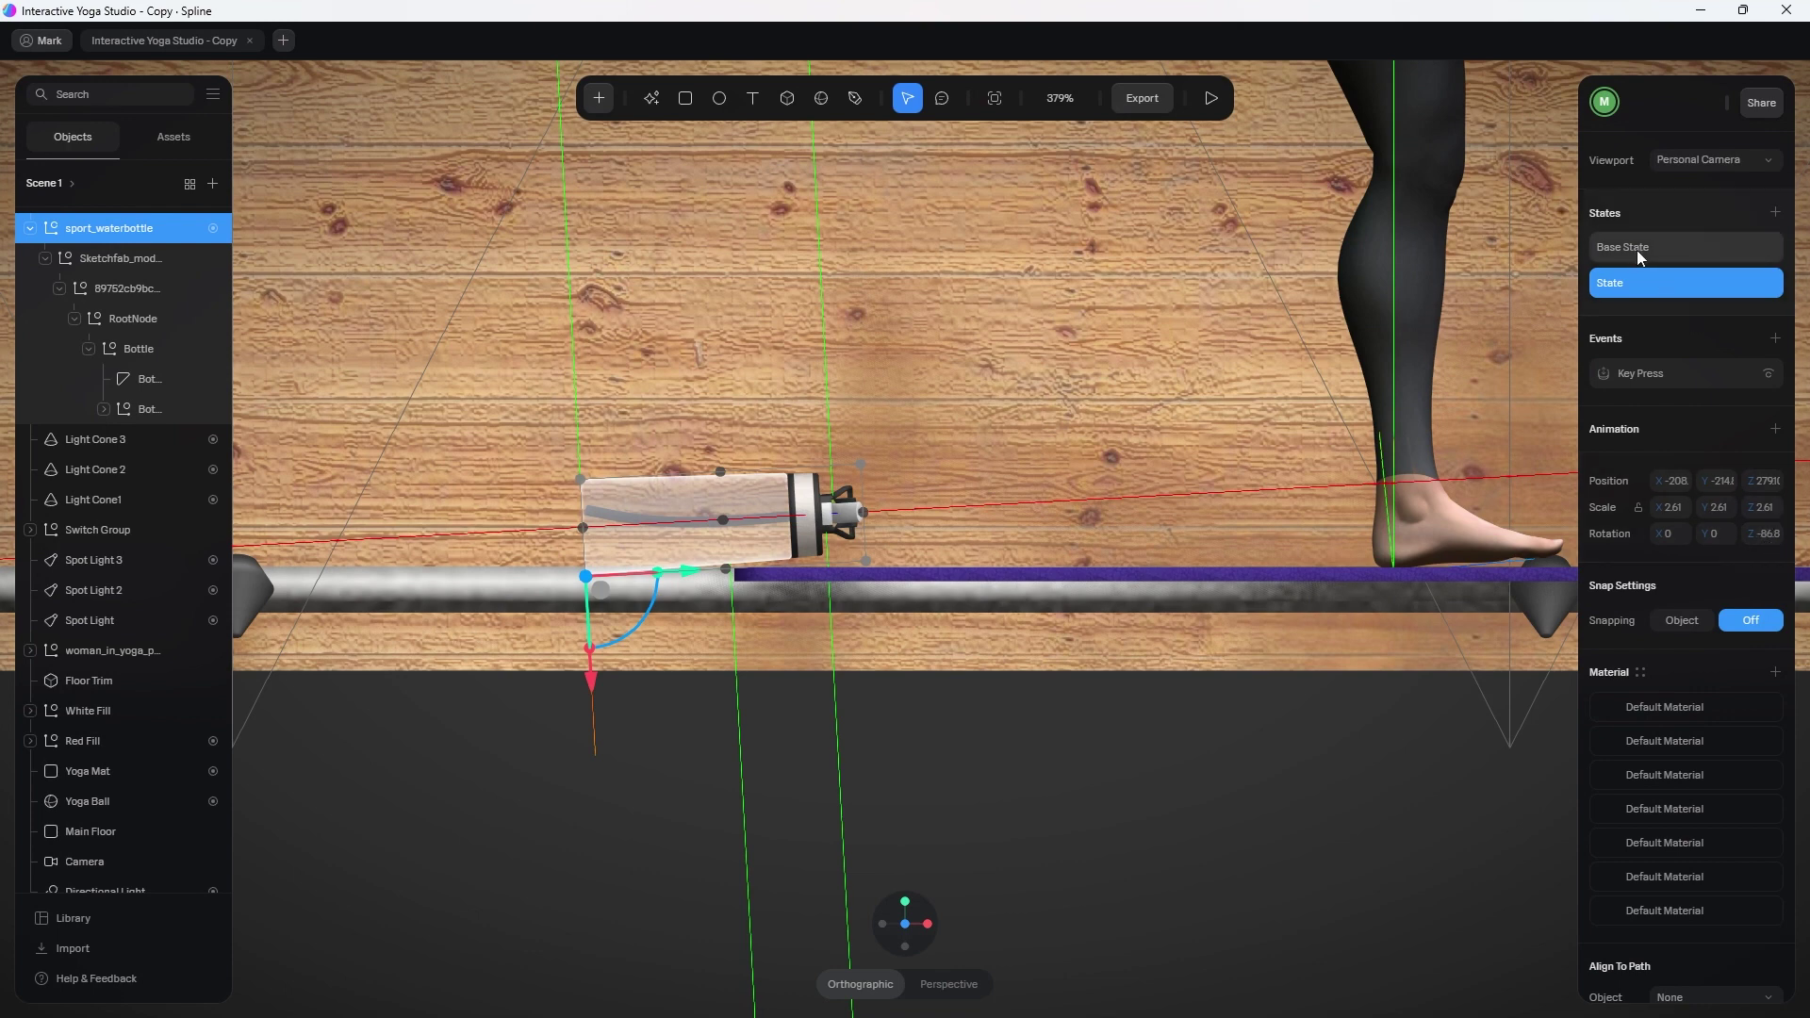
Set ArrowRight as the trigger key of the water bottle's Key Press event.
left_click(1687, 378)
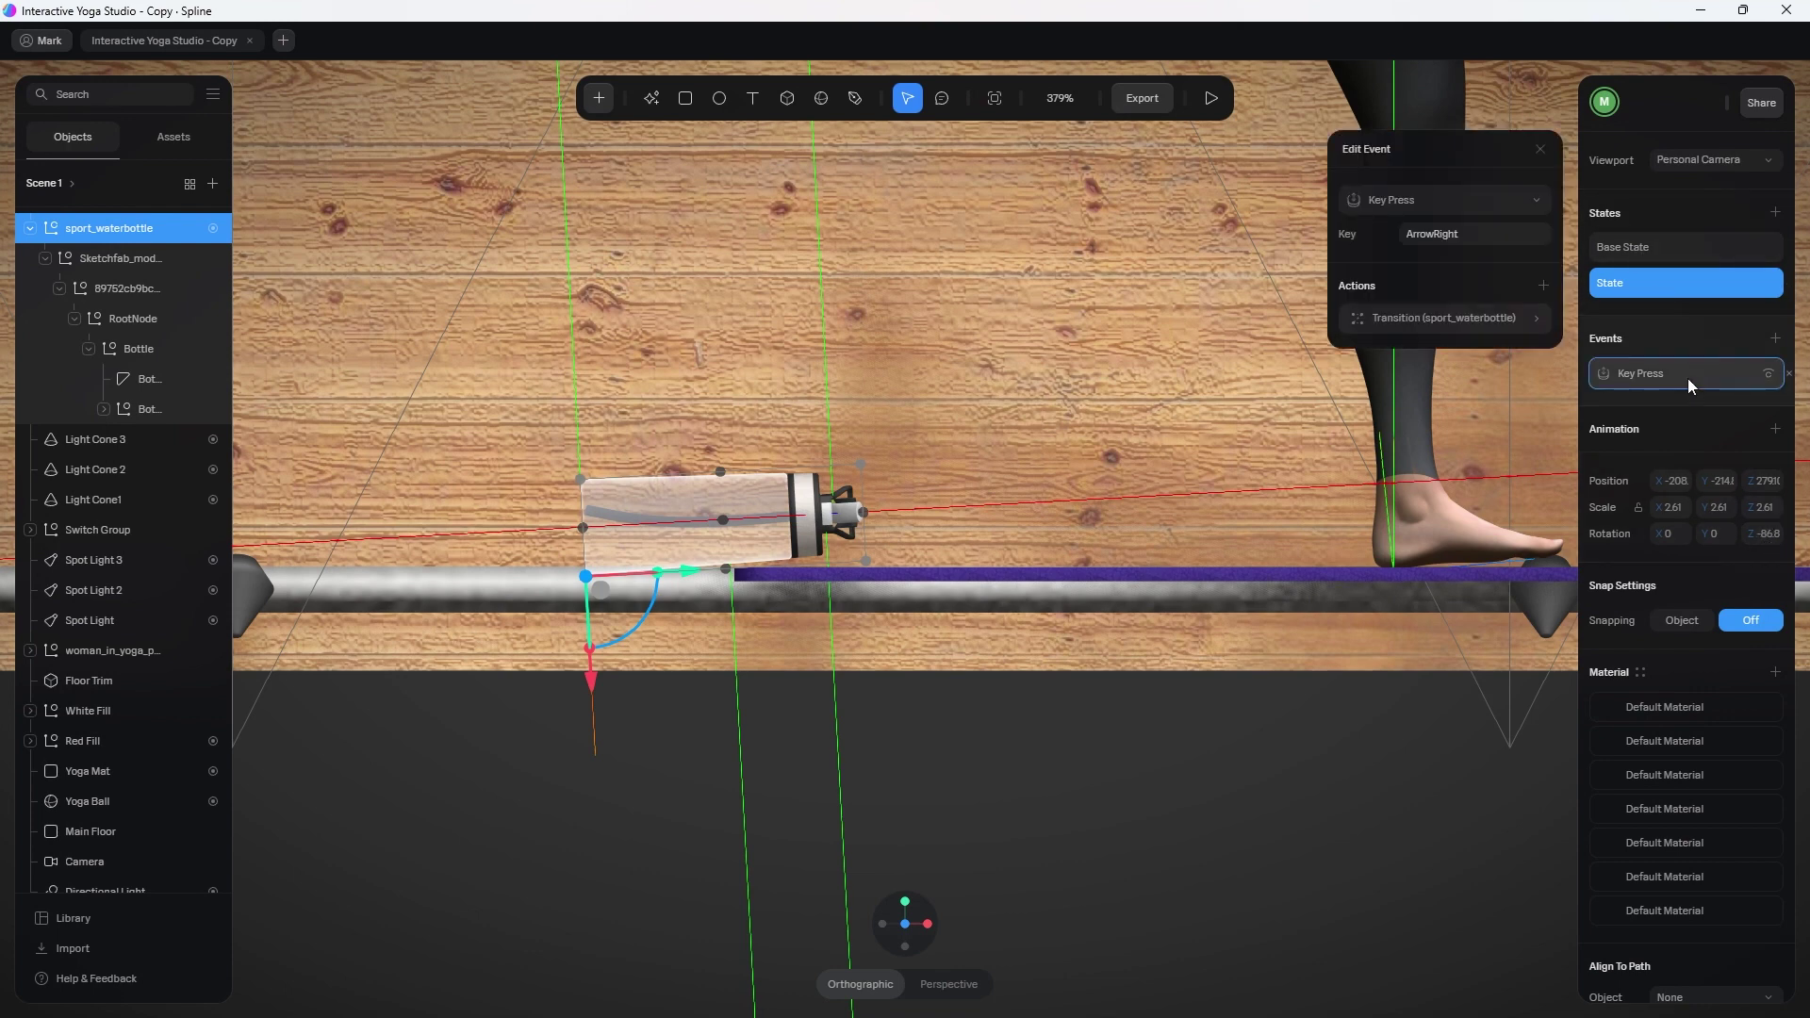
left_click(1411, 200)
left_click(1411, 205)
left_click(1447, 235)
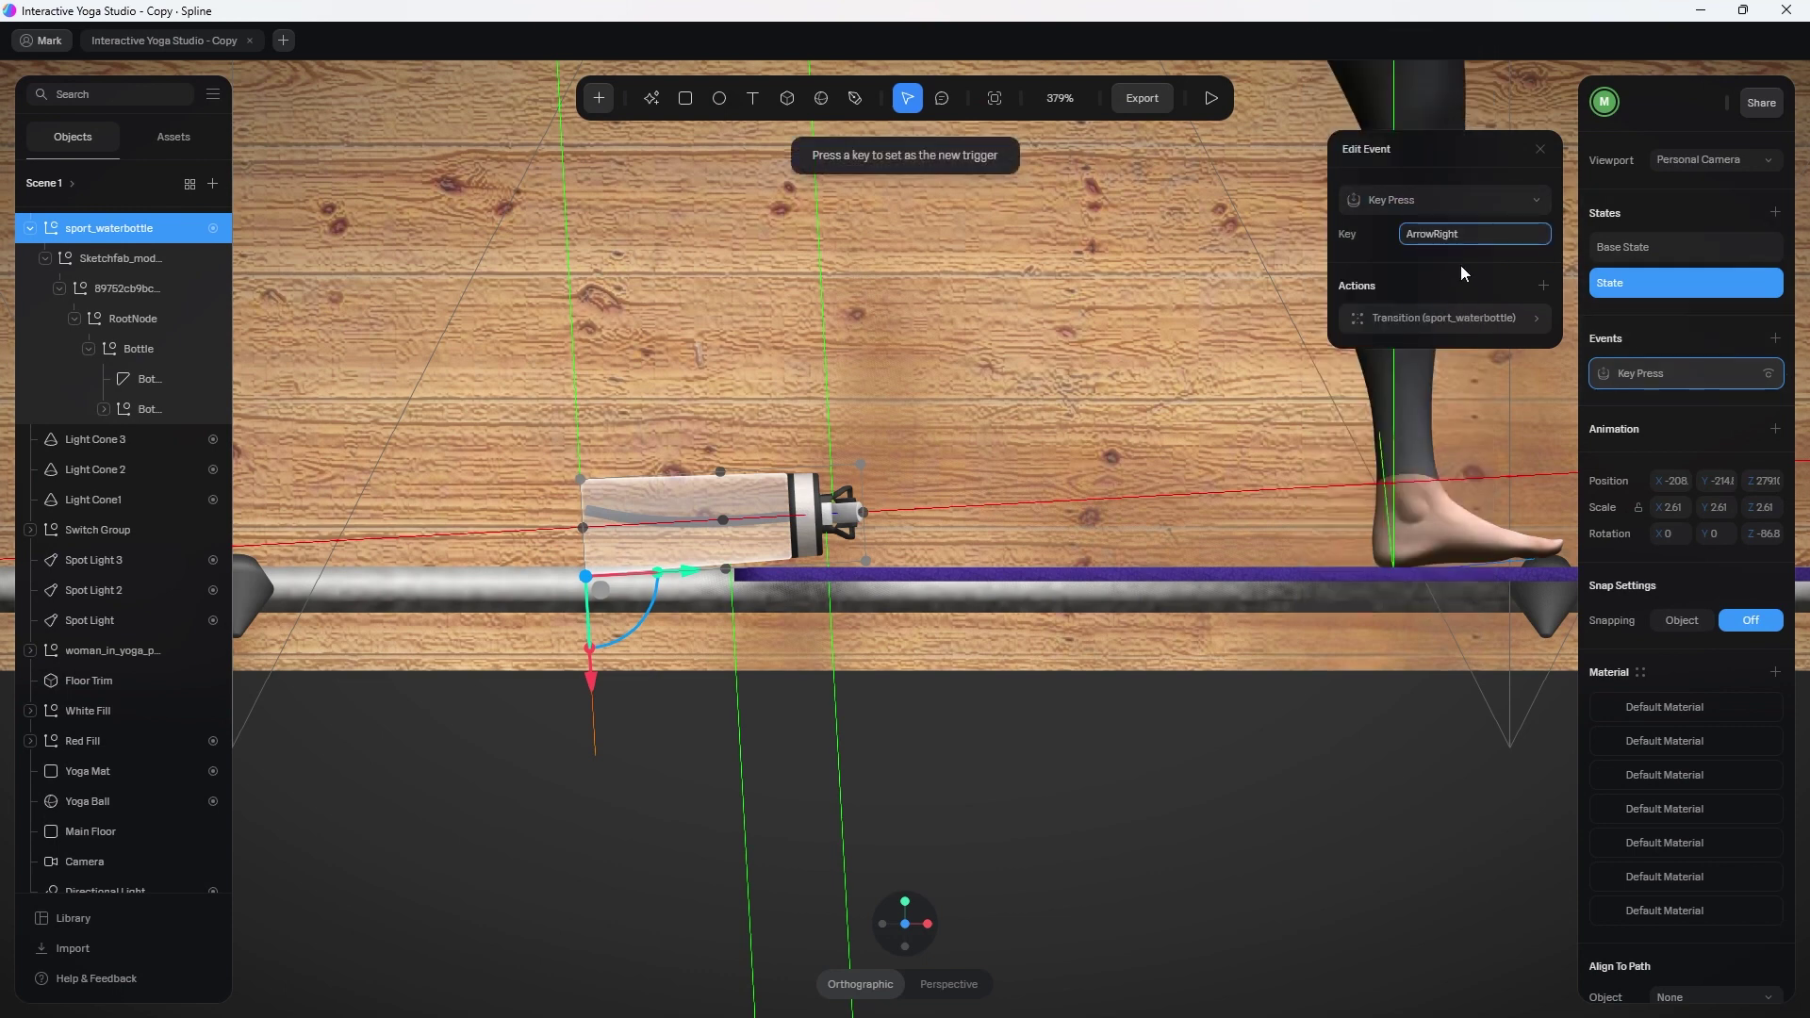
key("Right")
Set the duration of the water bottle's transition from Base State to State to 0.20 and preview the scene.
left_click(1473, 318)
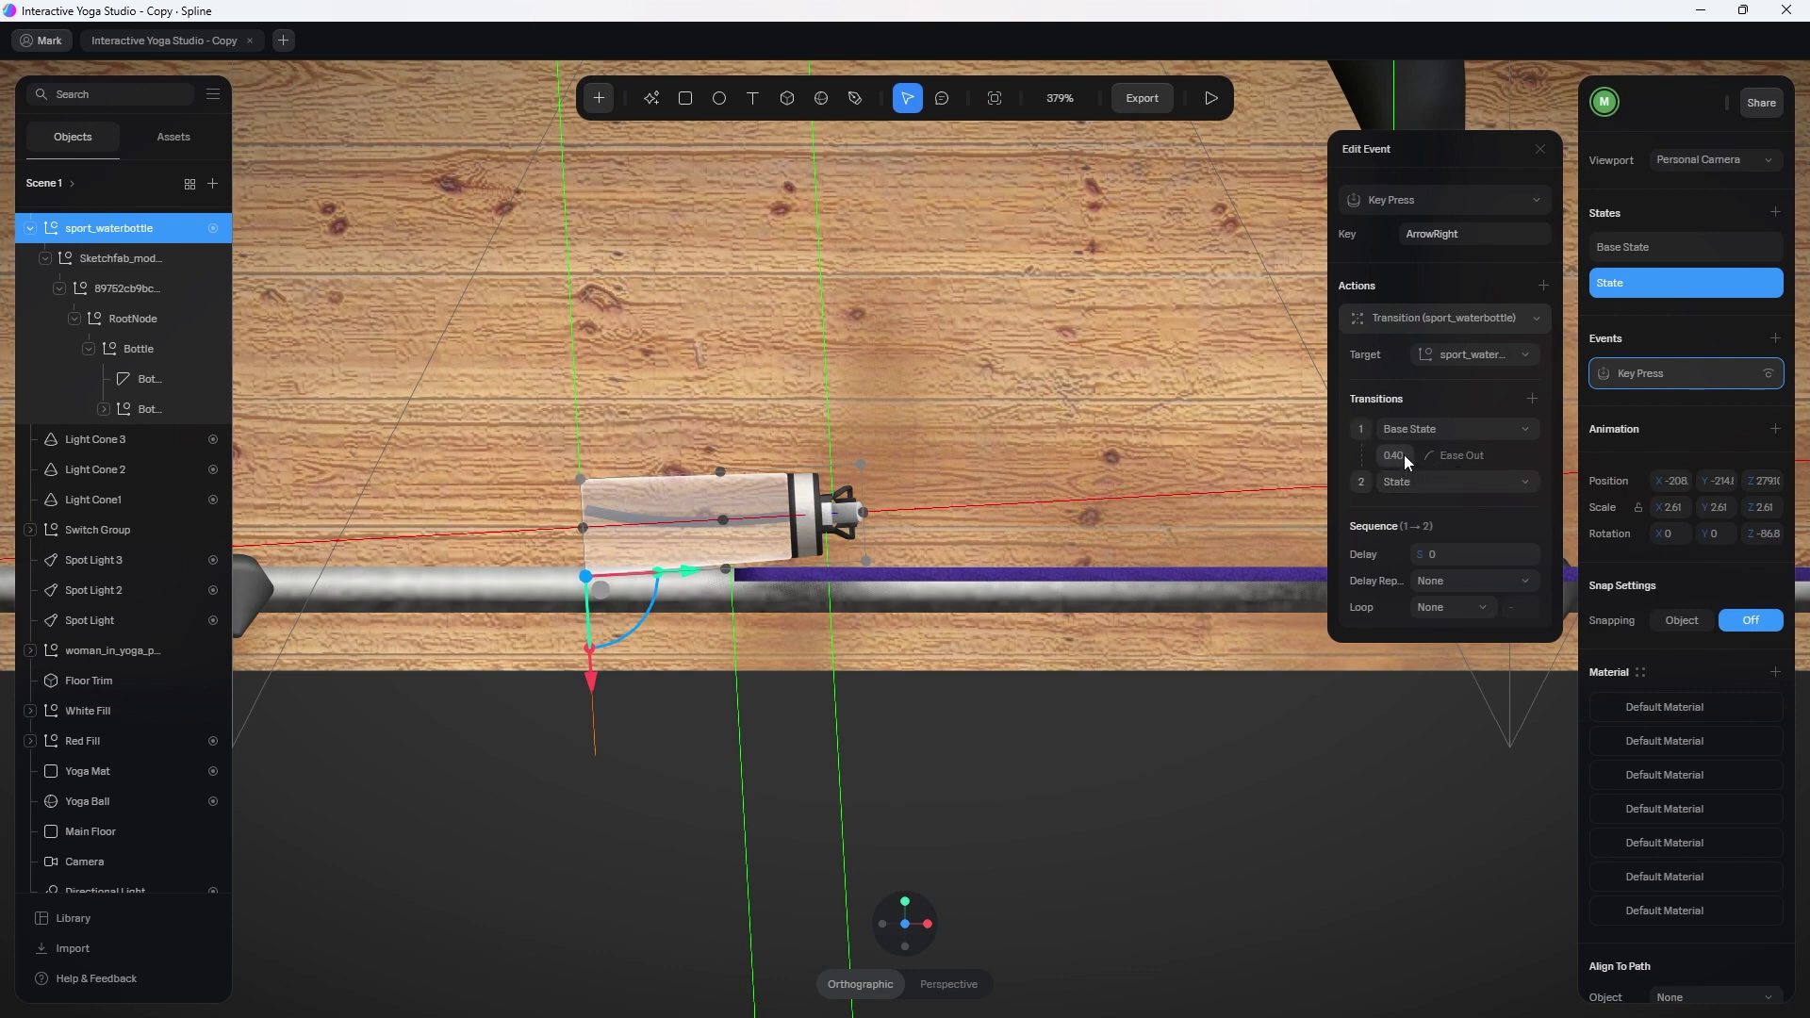
key("Return")
left_click(1211, 100)
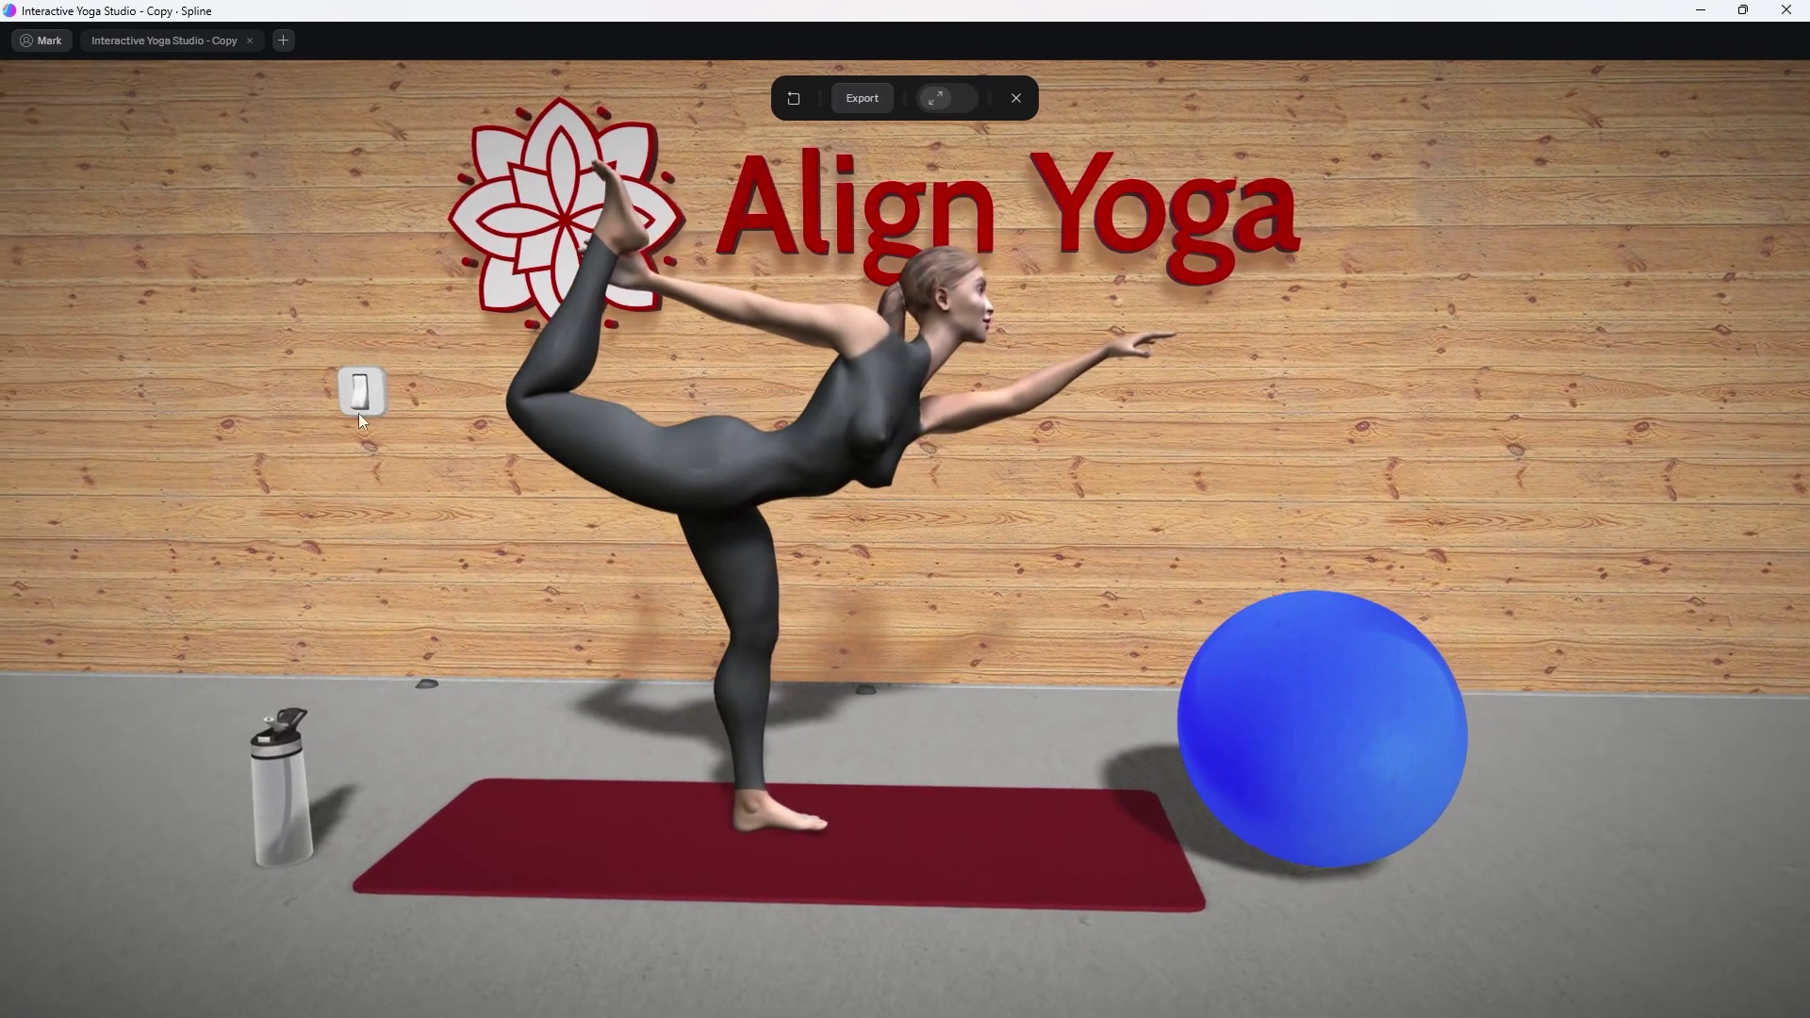
key("Escape")
scroll(727, 644, "down", 5)
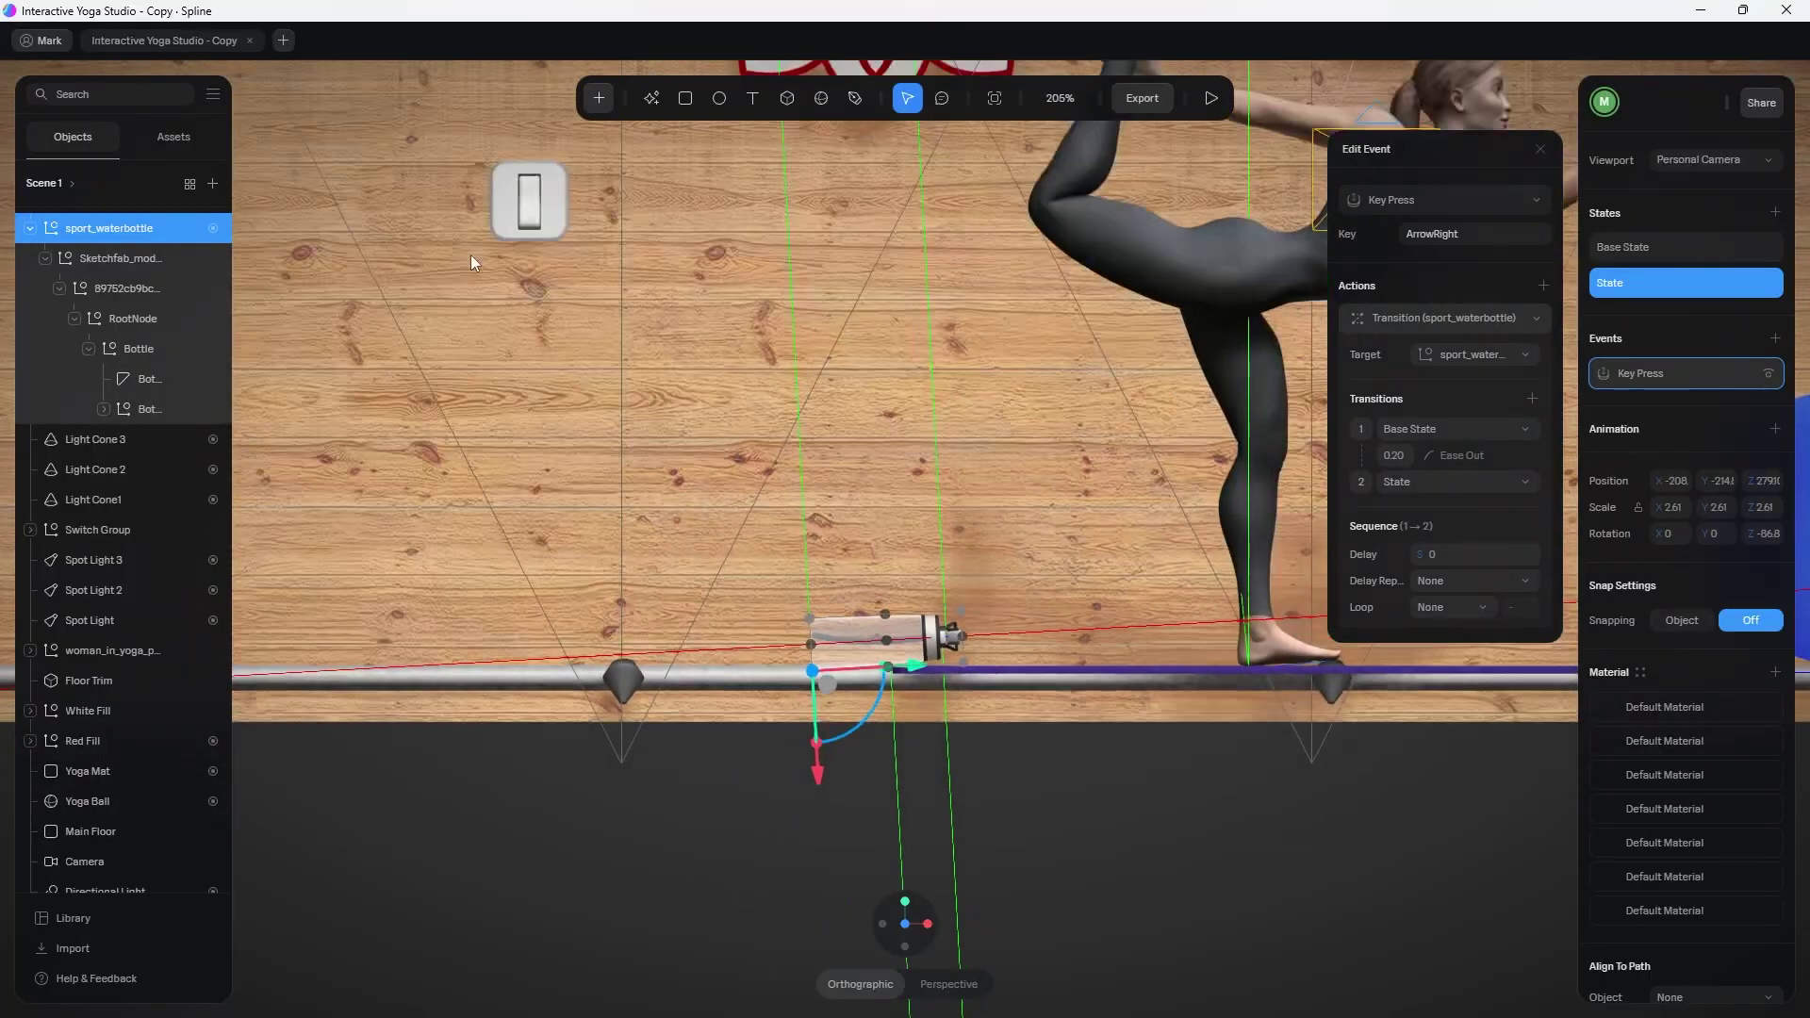
Collapse the sport_waterbottle group and select Switch Group to examine the light switch on the wall up close.
middle_click_drag(472, 255, 664, 412)
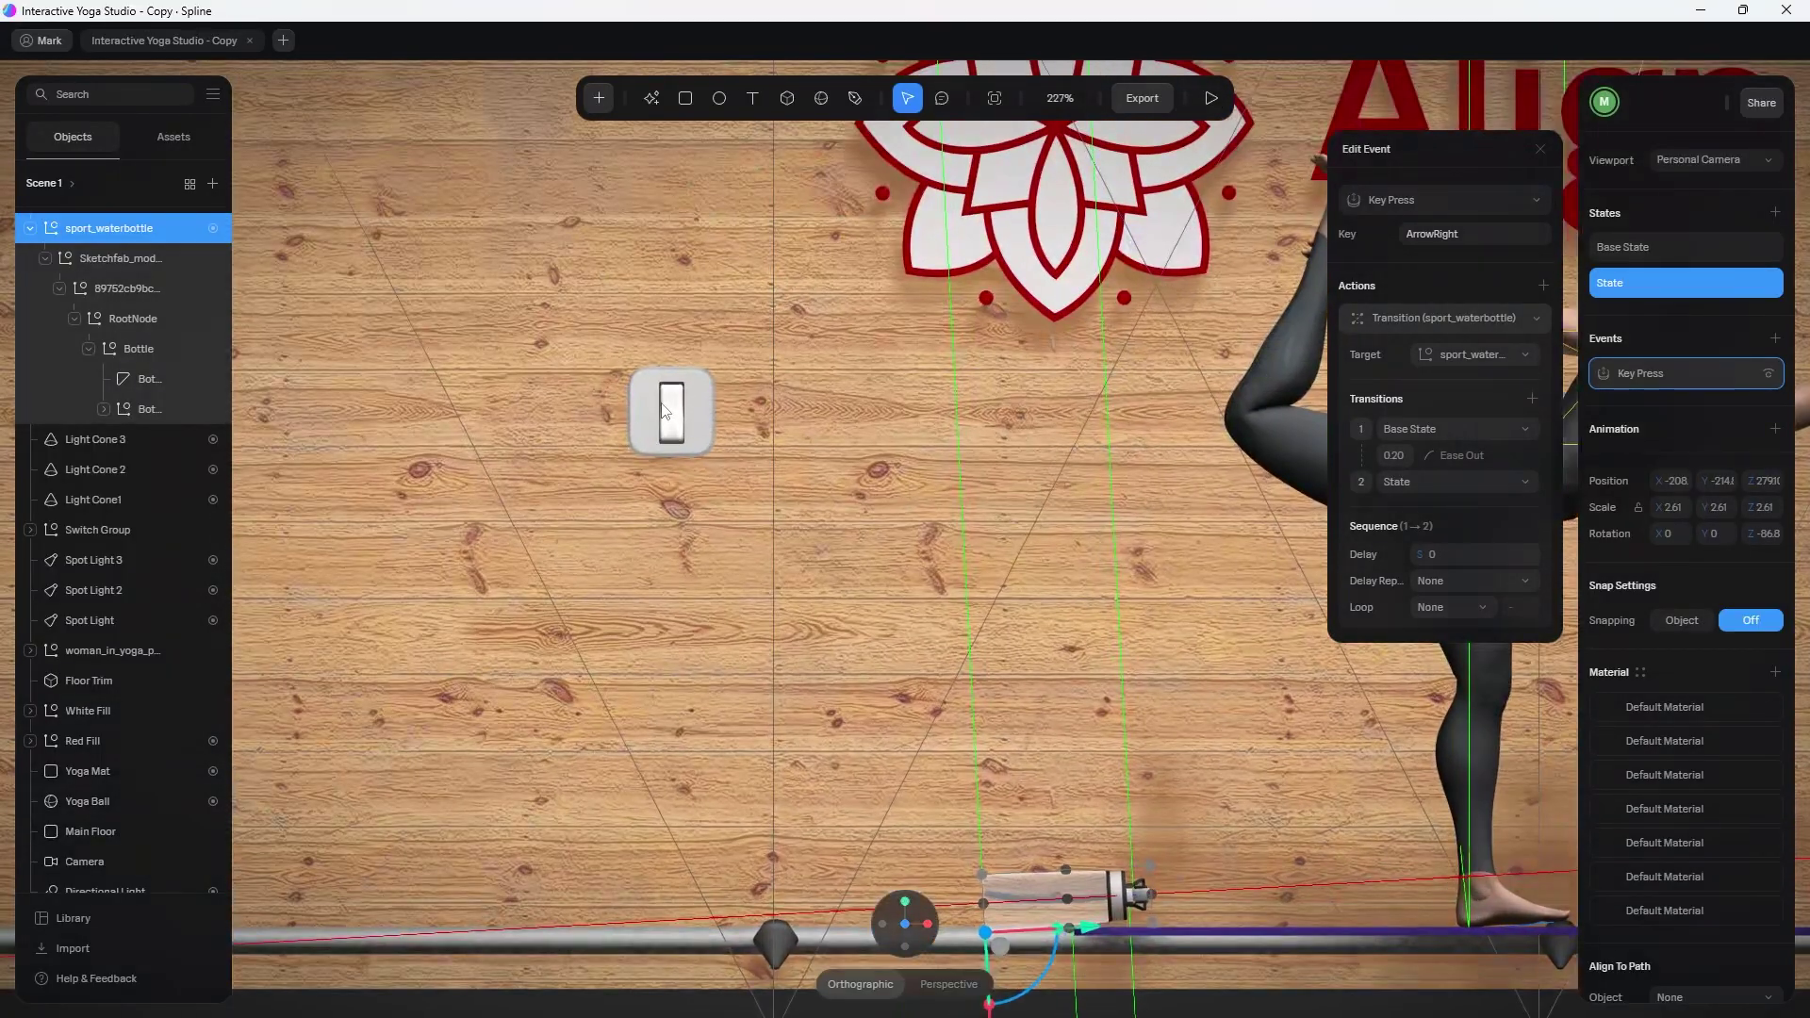
left_click(29, 229)
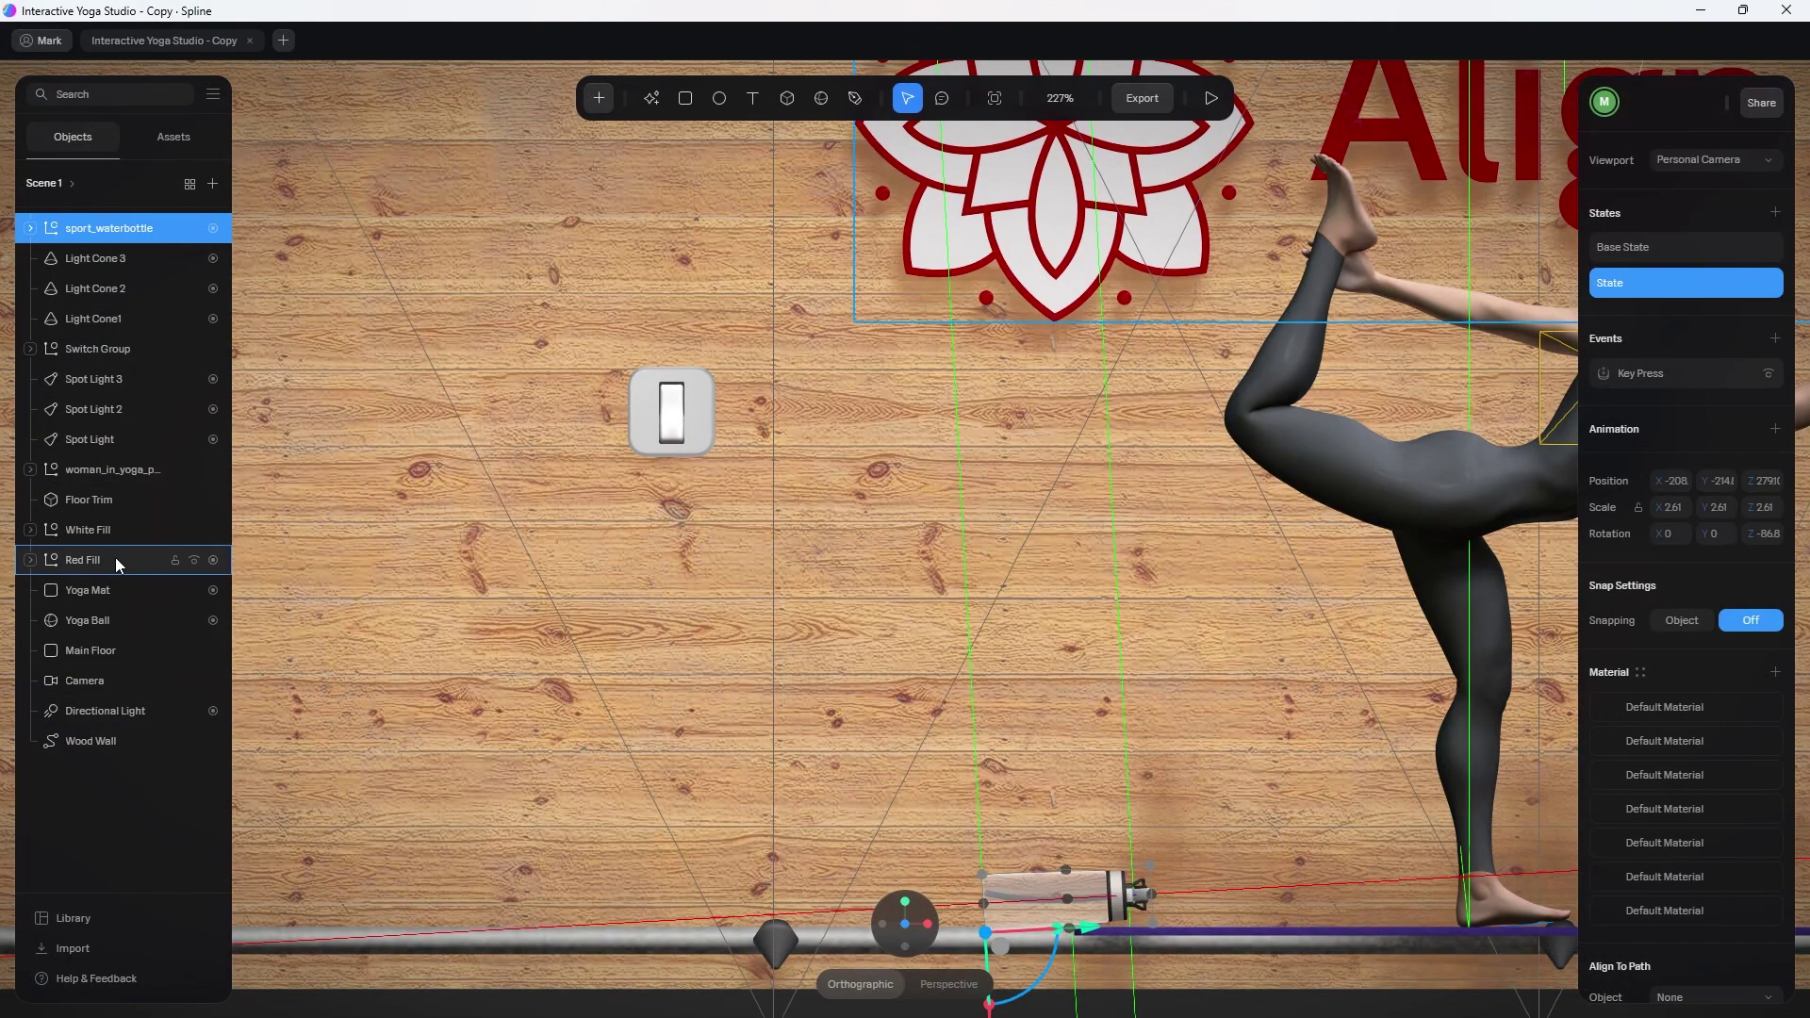
left_click(91, 354)
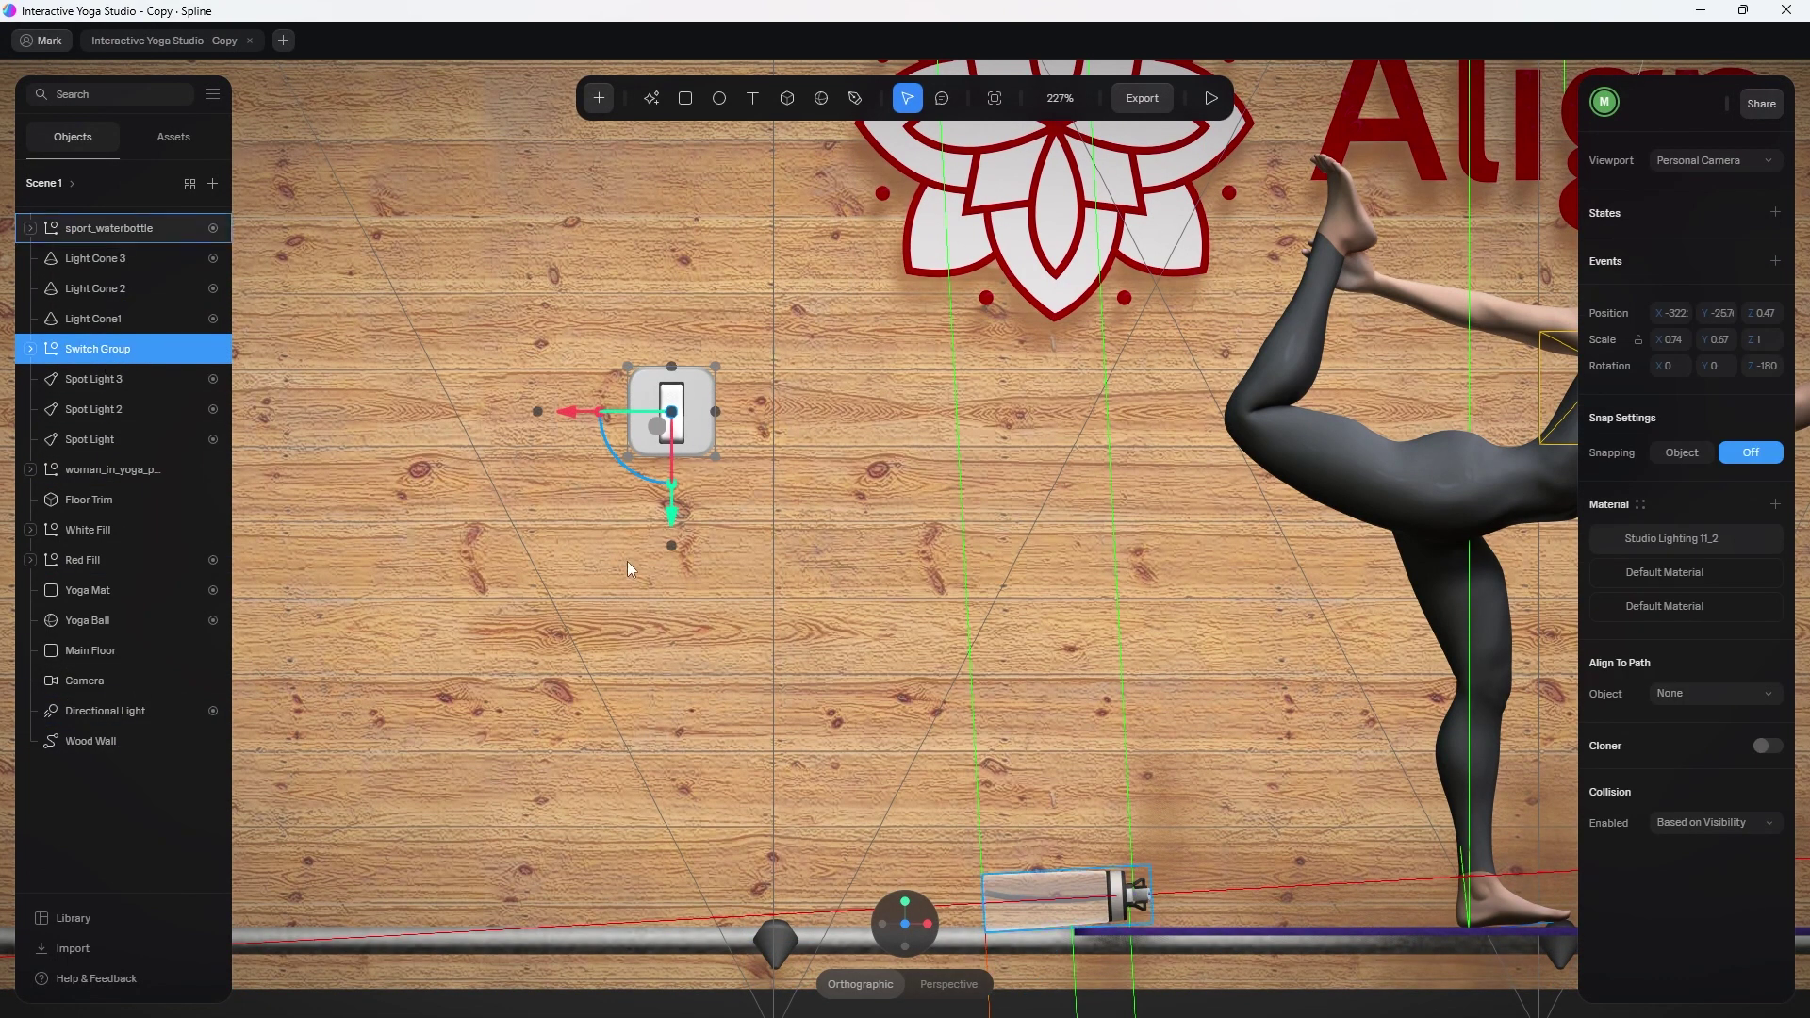
left_click_drag(627, 562, 1055, 747)
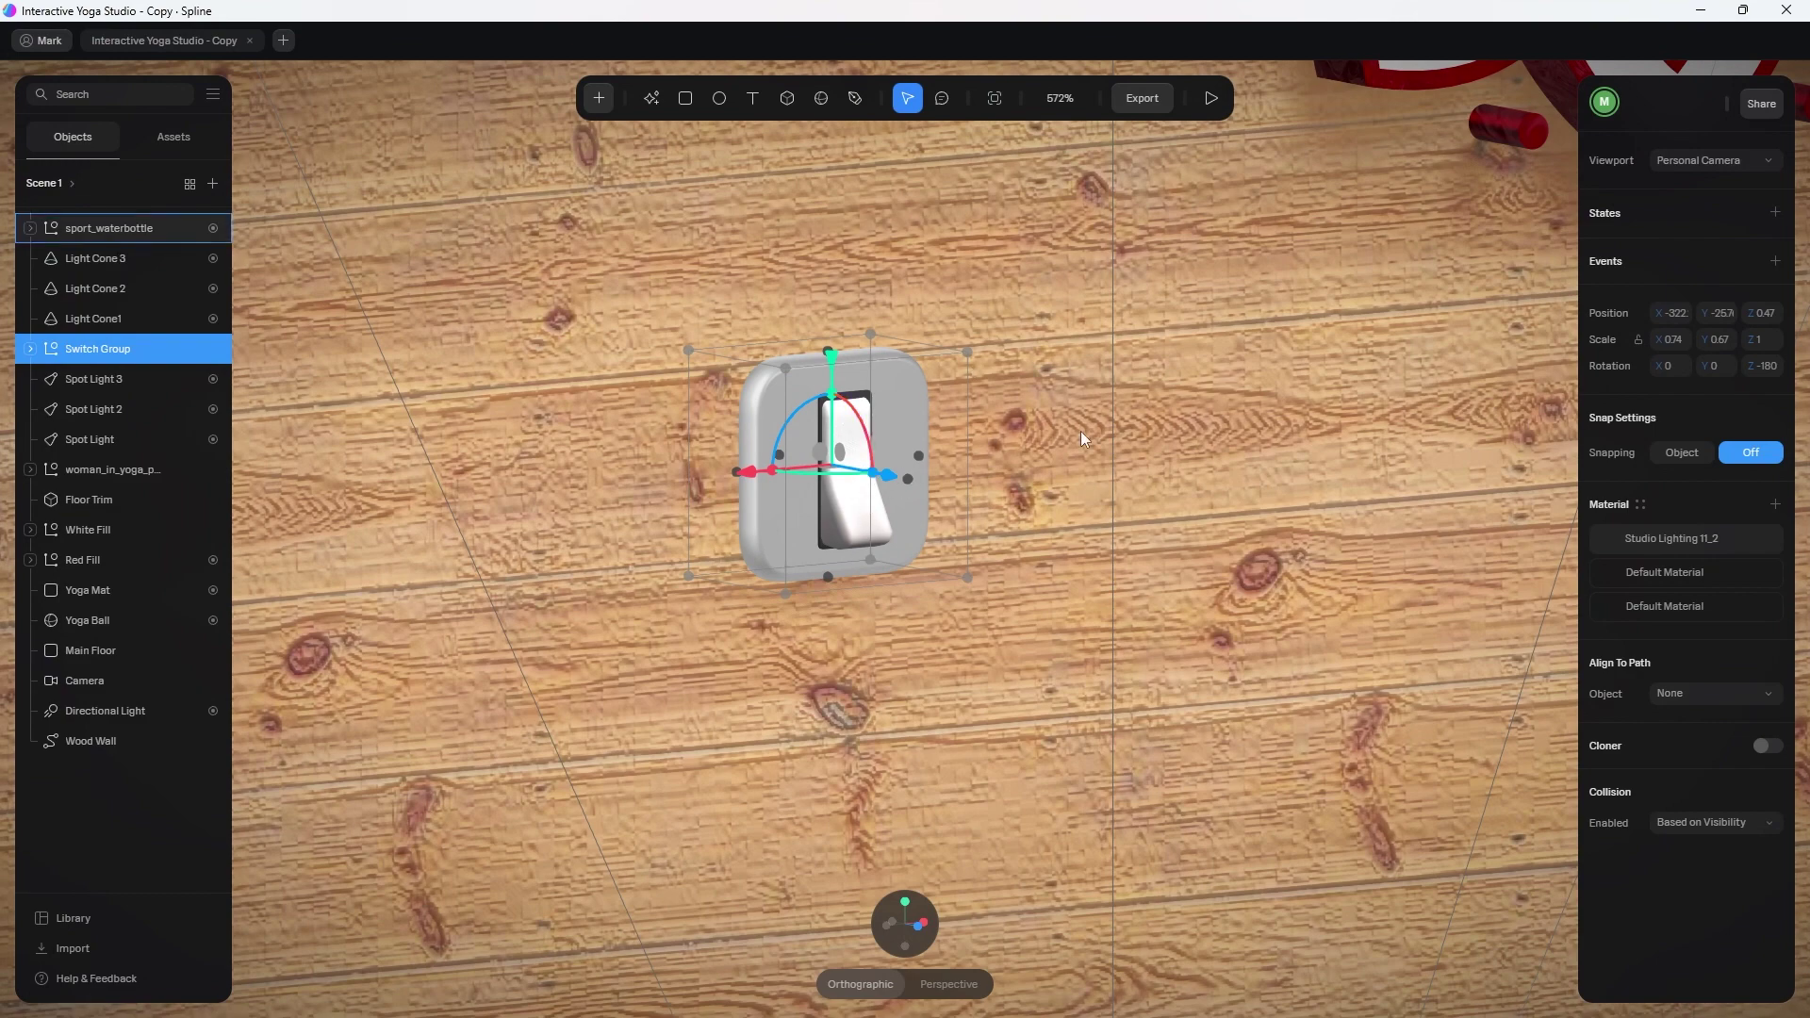
scroll(1023, 547, "down", 10)
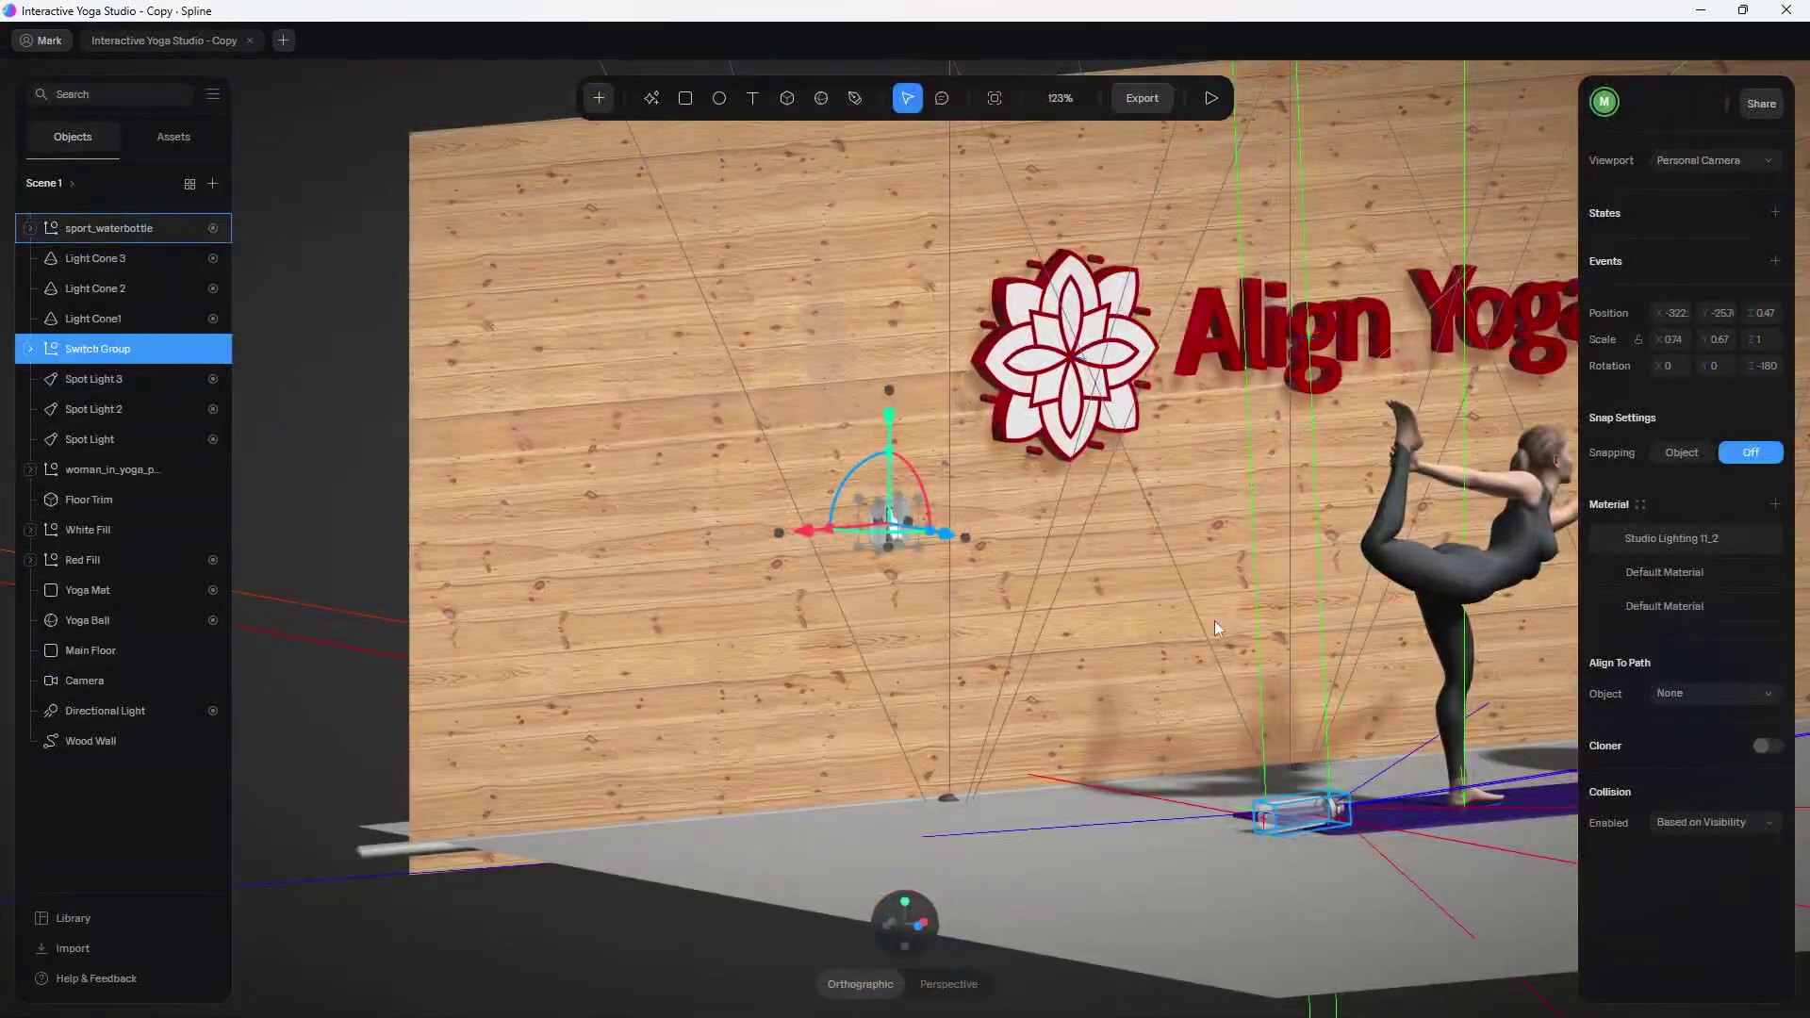
scroll(1056, 681, "up", 5)
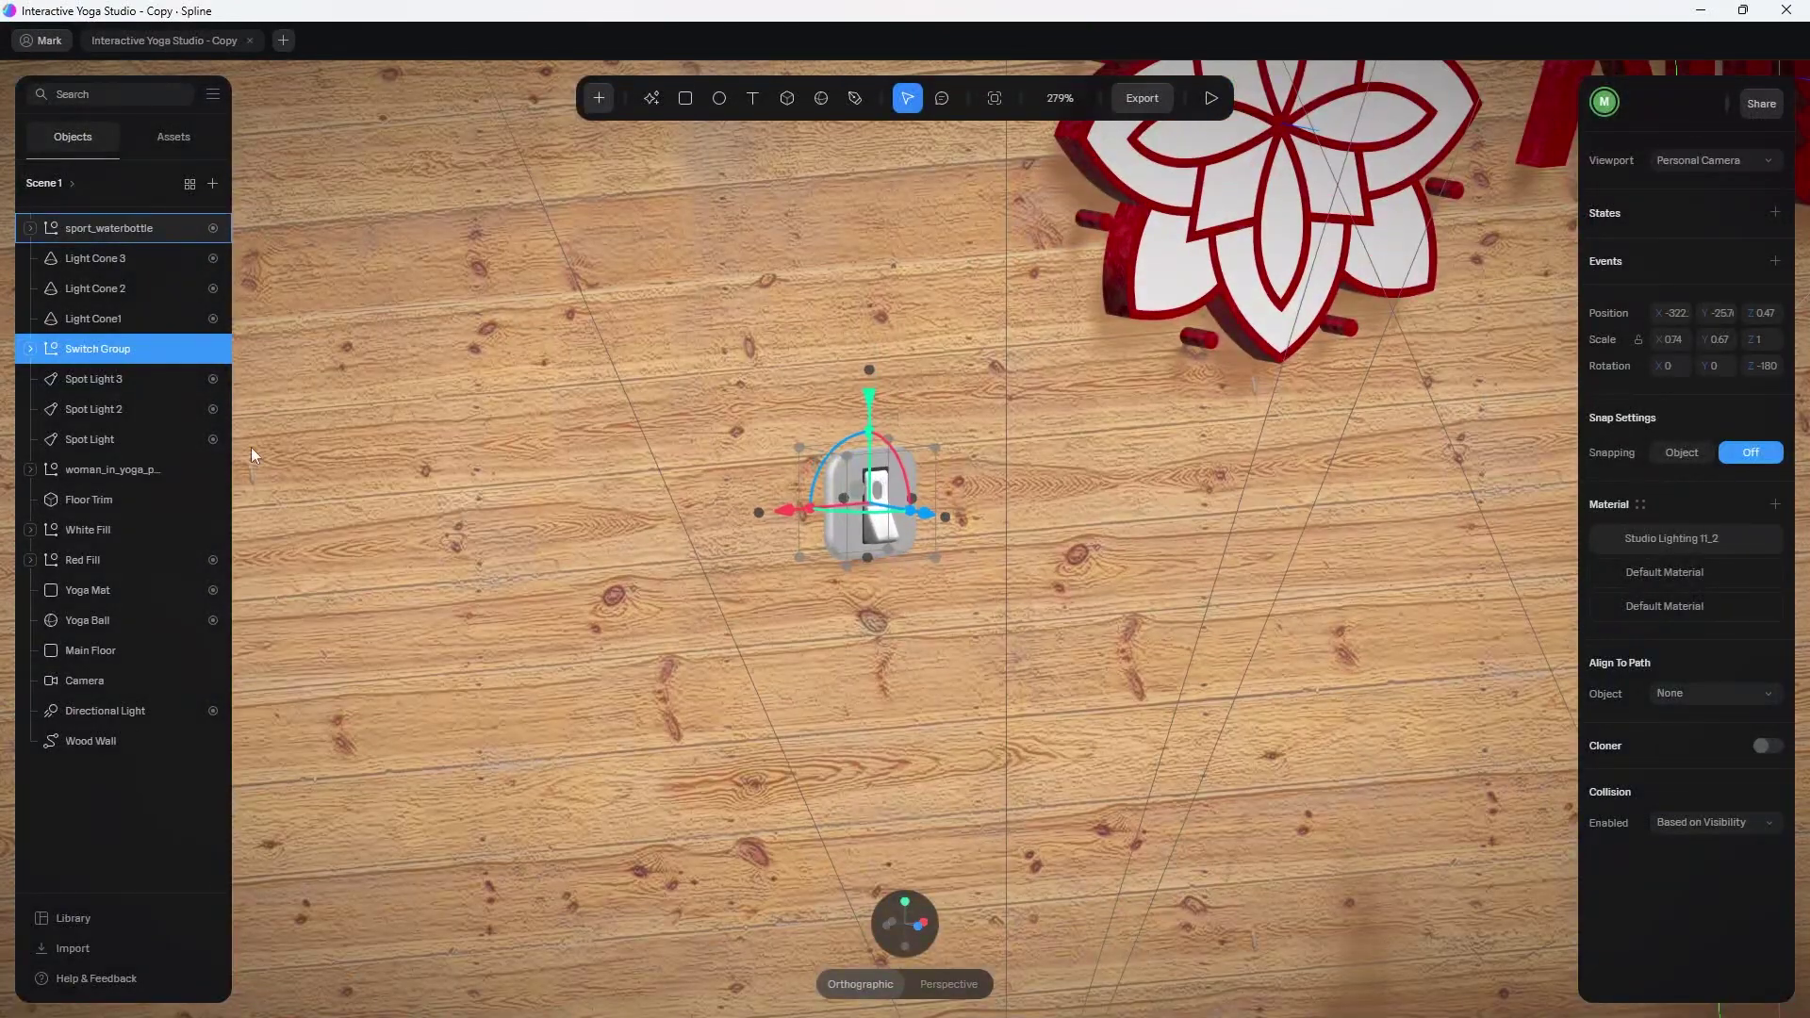
View the whole light setup, then inspect the Base State settings of Spot Light 3 and Spot Light 2.
scroll(814, 431, "down", 6)
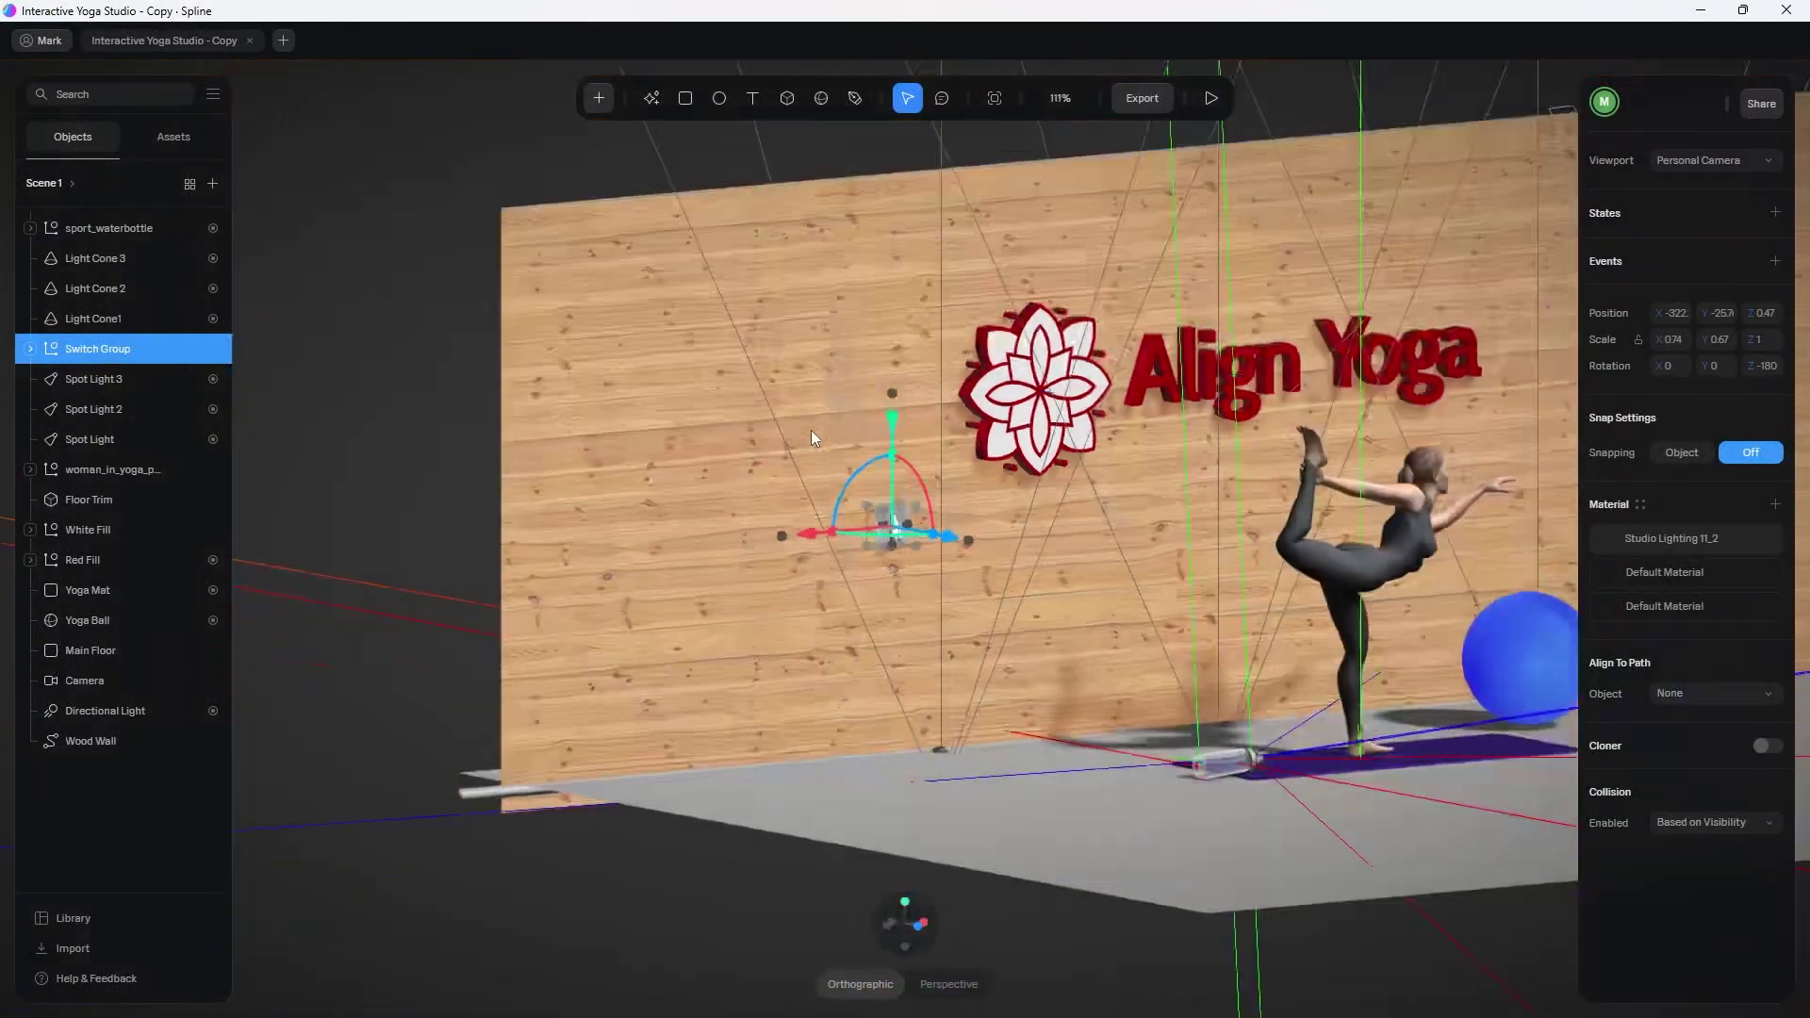
scroll(810, 434, "down", 3)
mouse_move(867, 567)
right_mouse_down()
mouse_move(905, 591)
mouse_move(1118, 507)
mouse_move(869, 579)
right_mouse_up()
scroll(1087, 559, "down", 3)
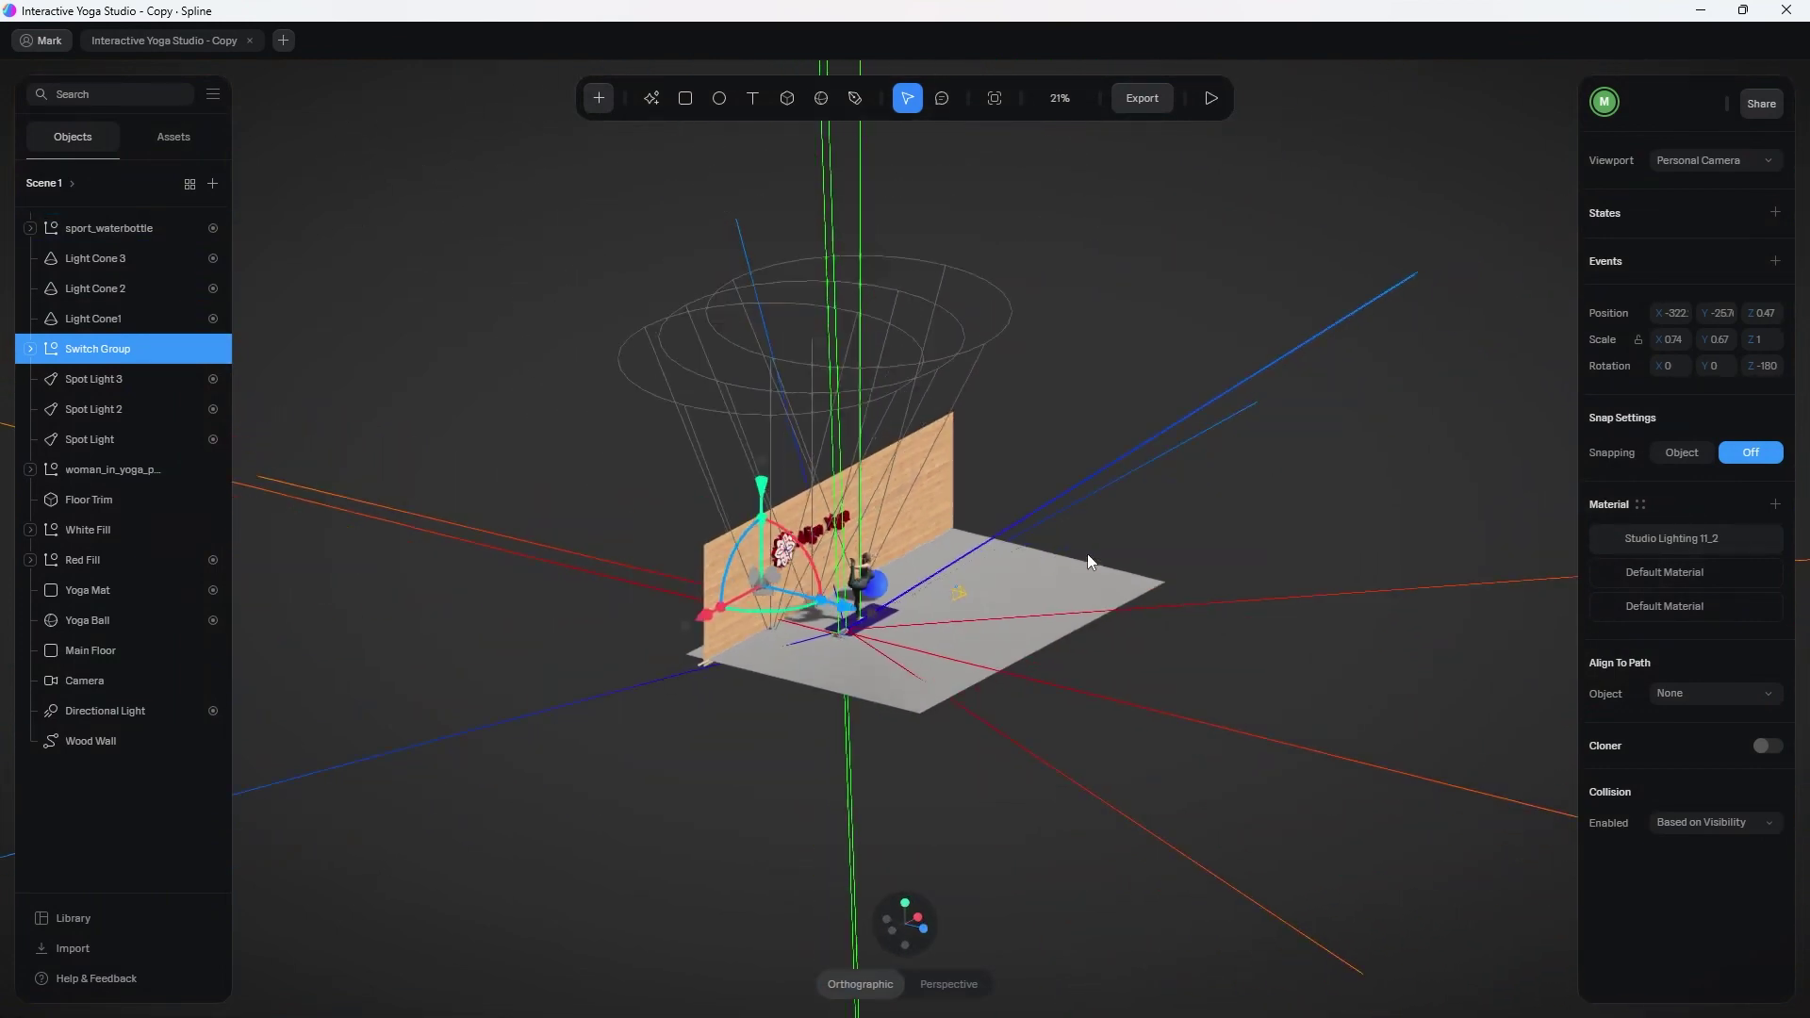
scroll(1087, 553, "up", 2)
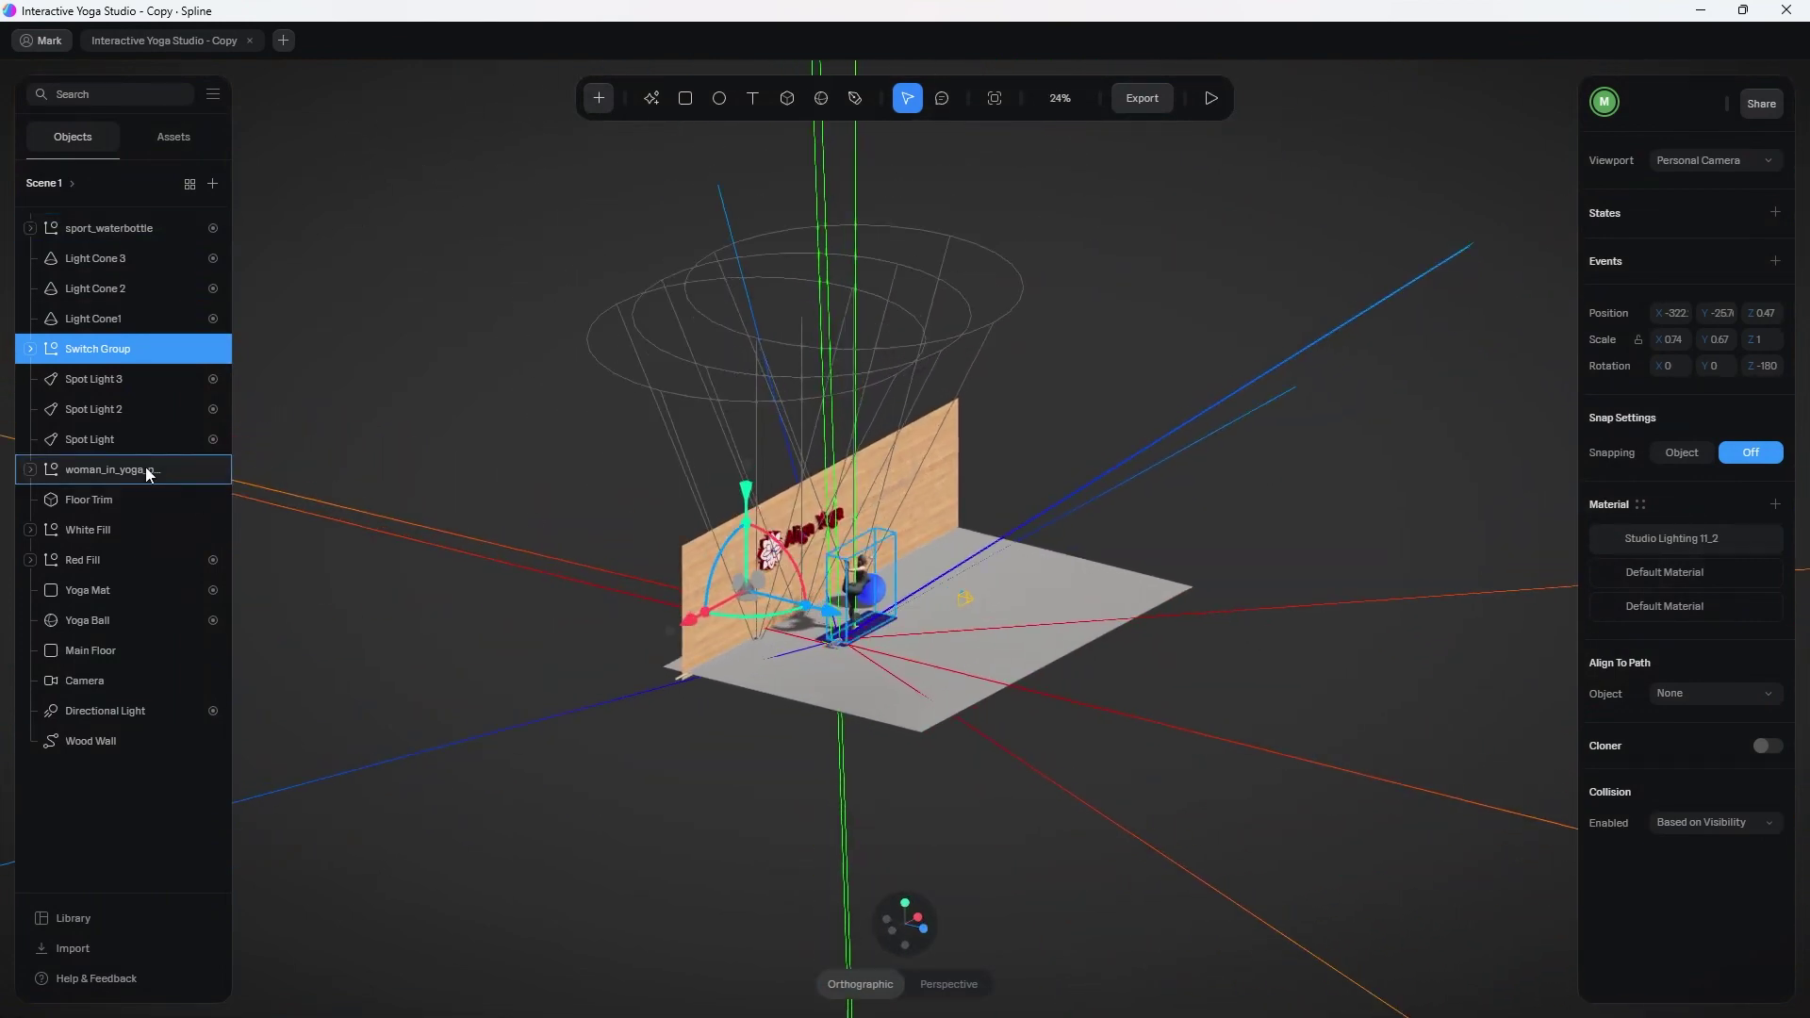
left_click(133, 383)
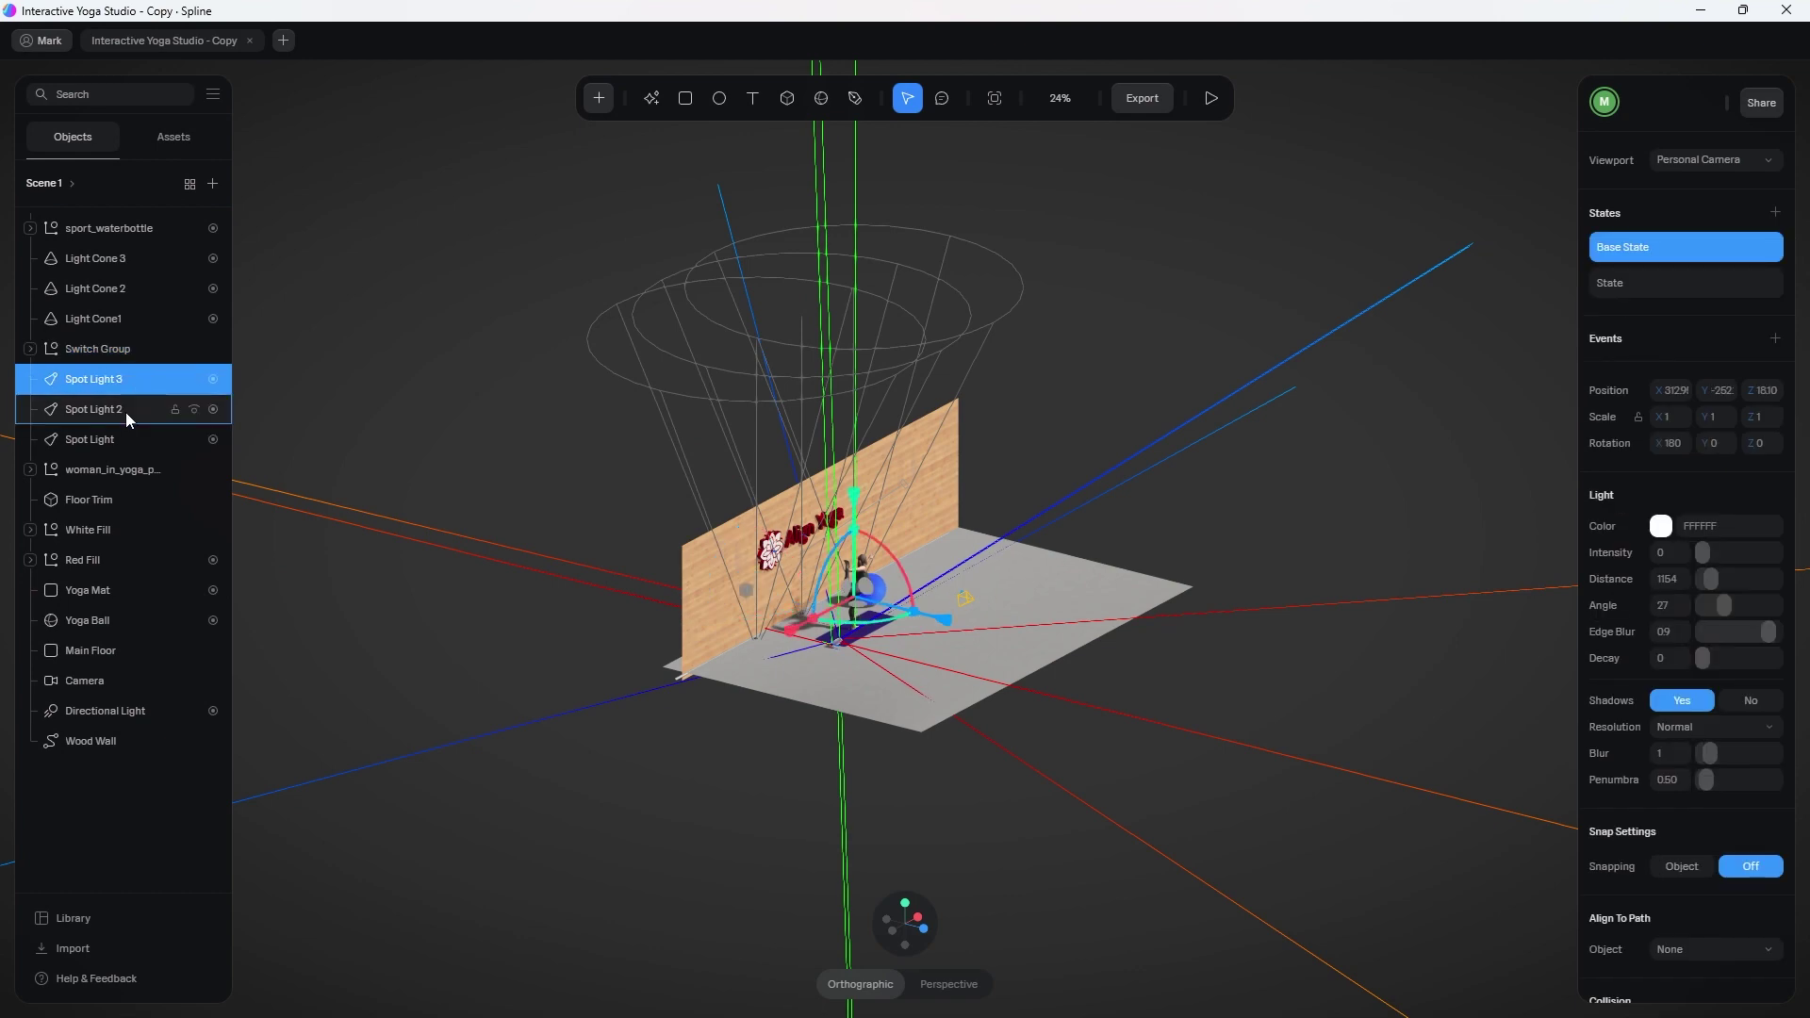
left_click(126, 412)
scroll(695, 667, "up", 8)
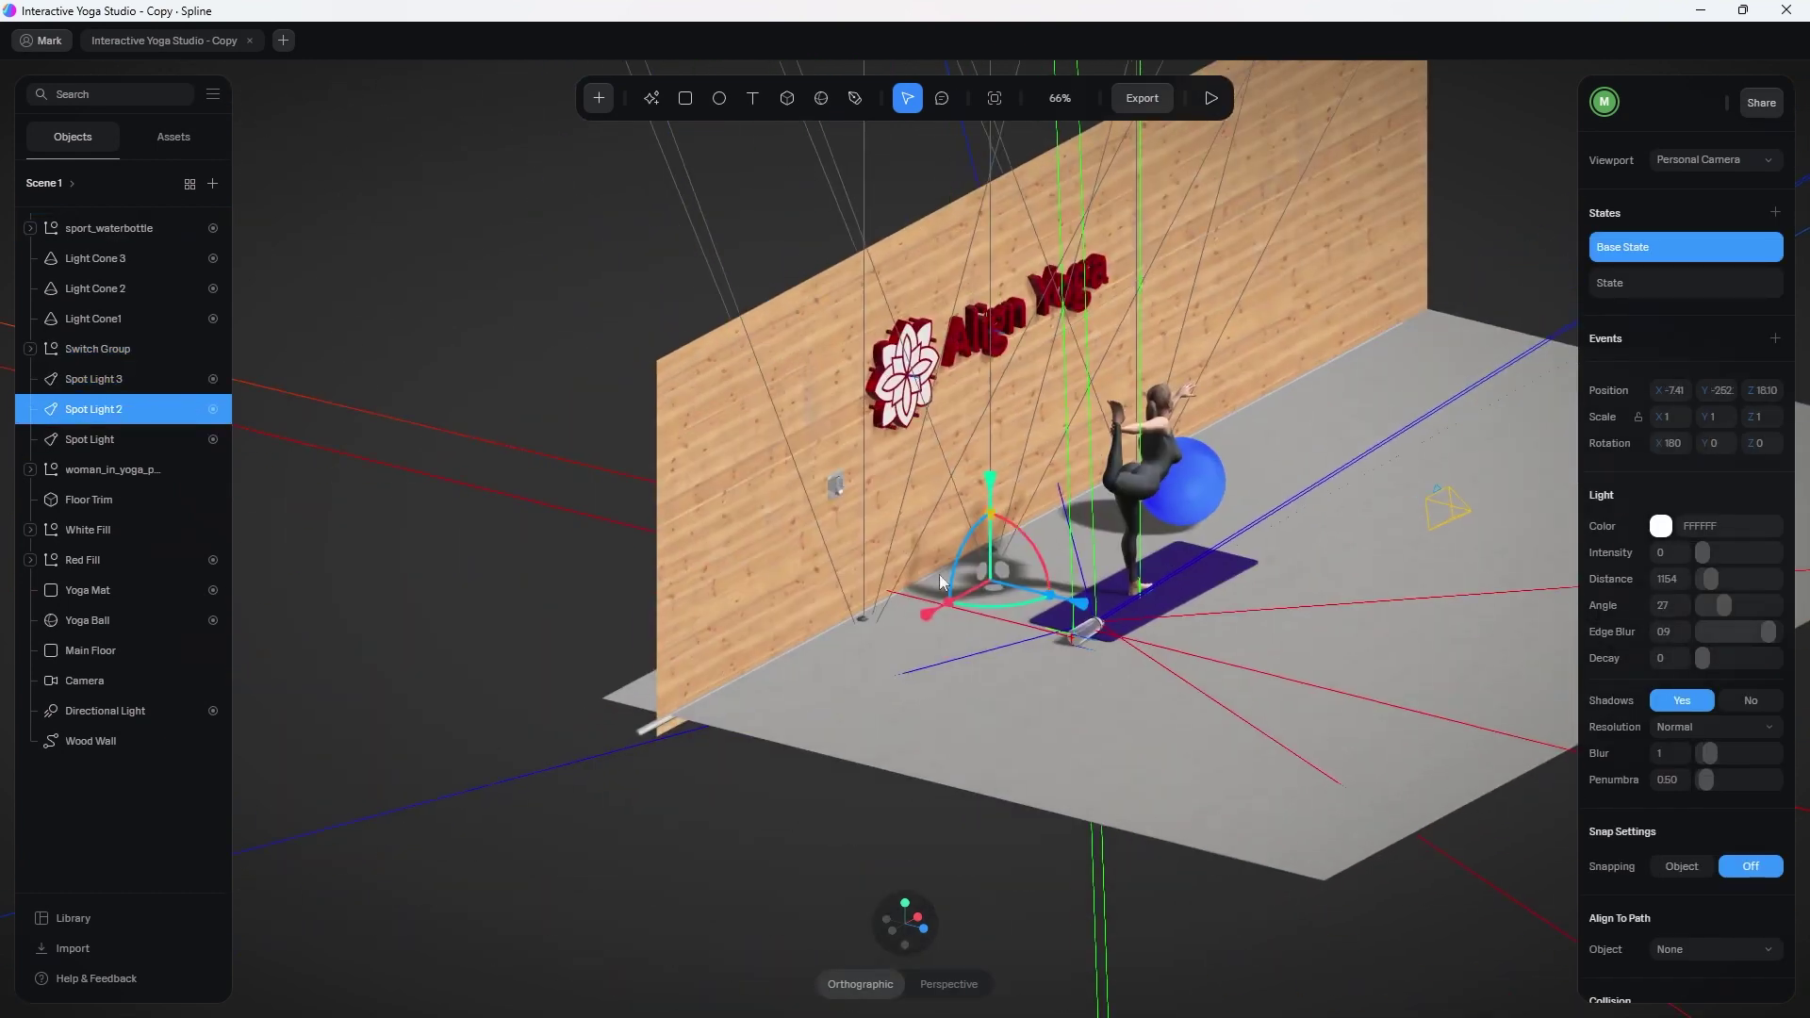
scroll(856, 605, "up", 5)
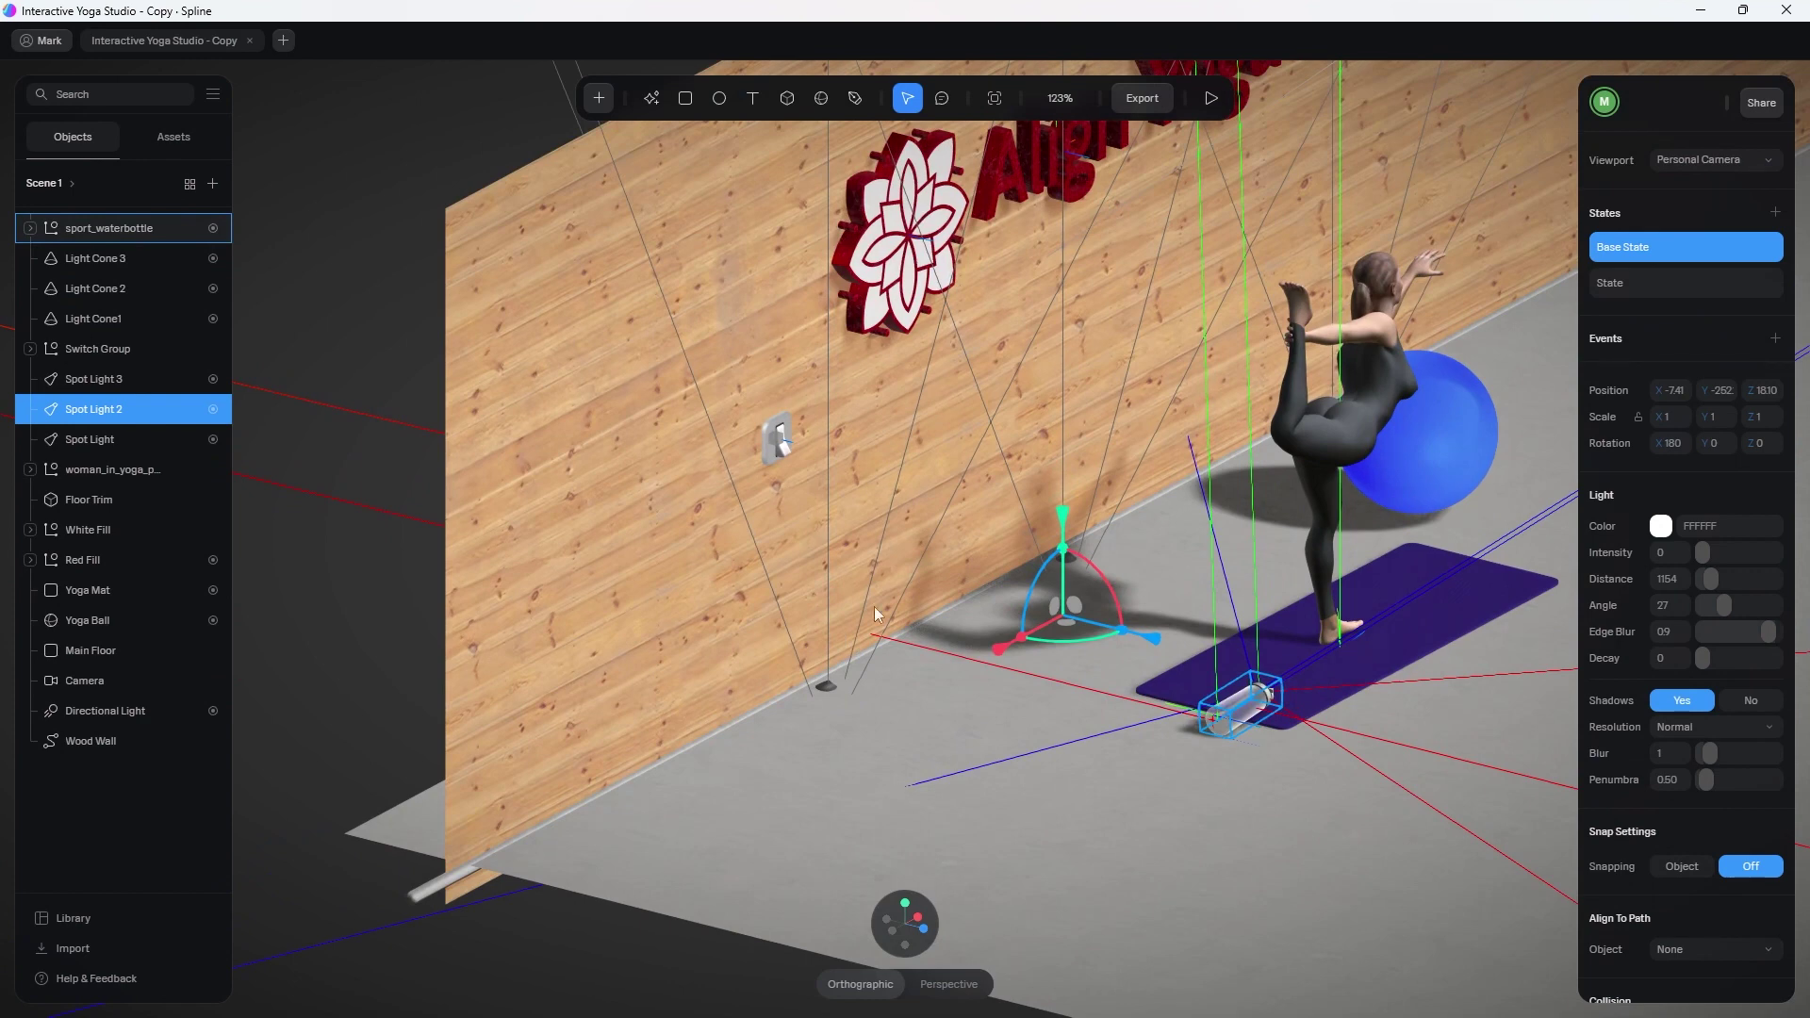
middle_click_drag(1088, 480, 893, 628)
scroll(895, 630, "up", 1)
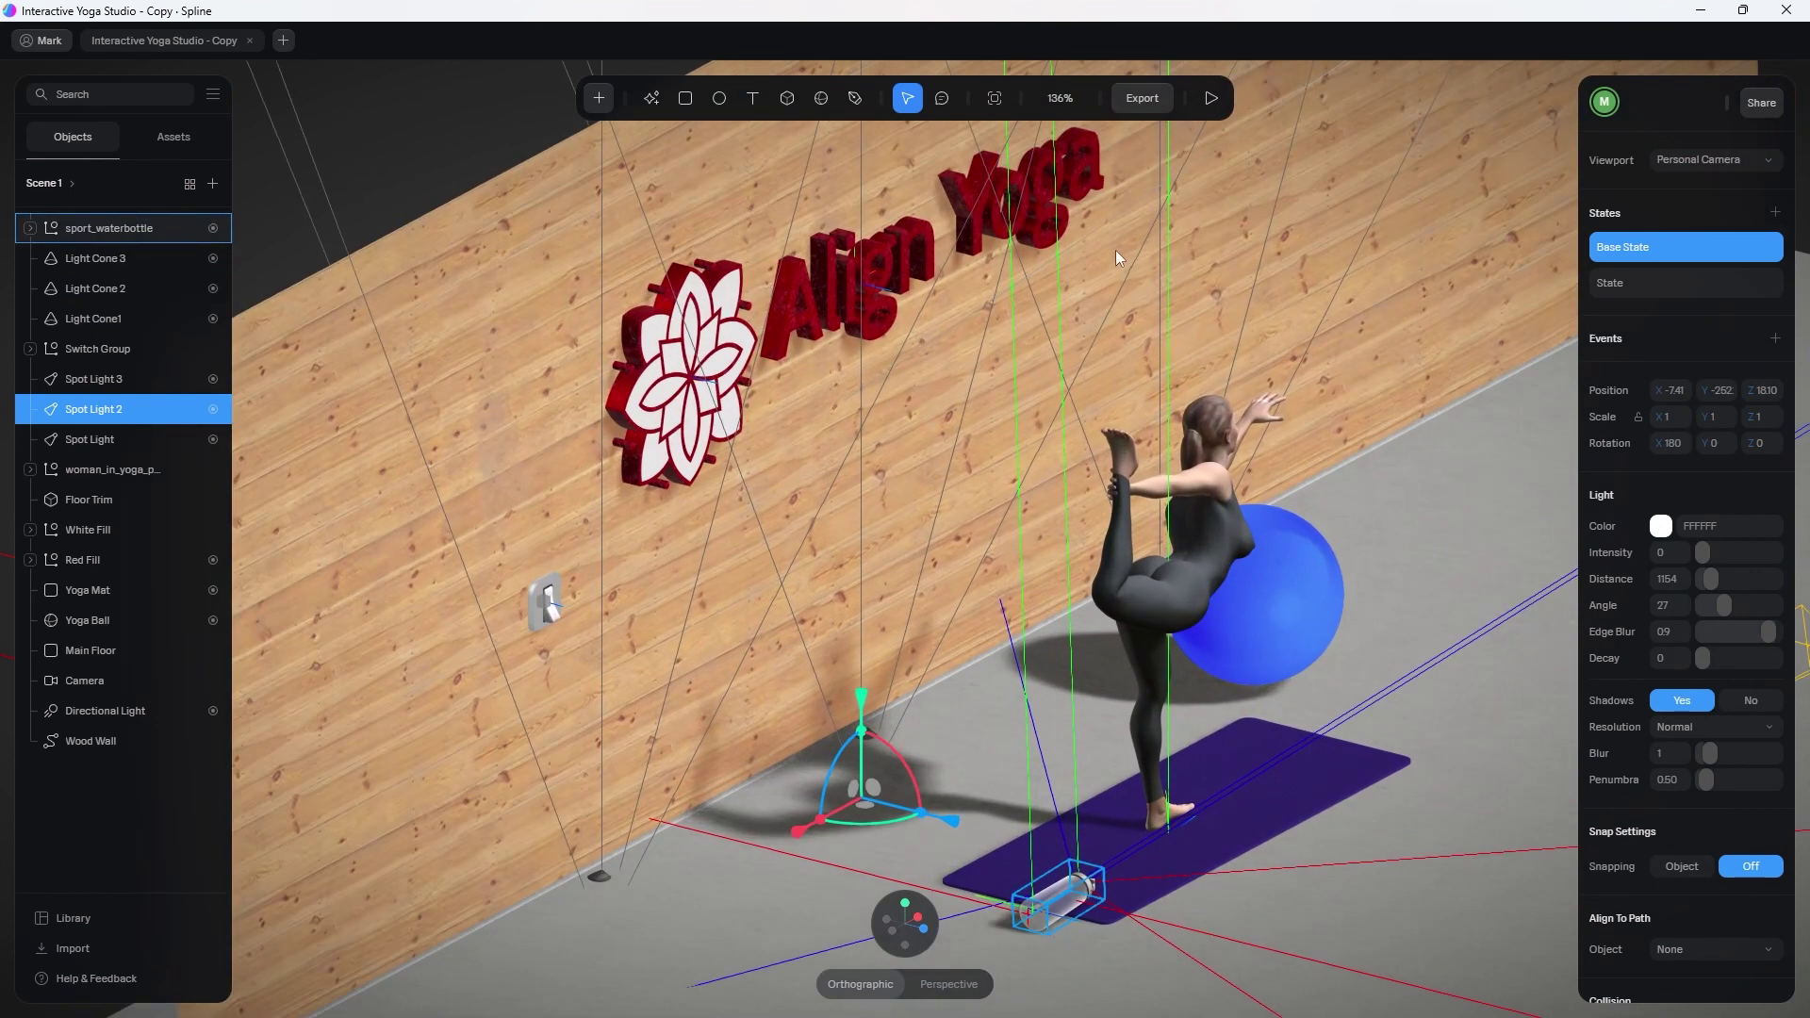
Compare the Directional Light's State with its Base State, ending on Base State.
left_click(142, 712)
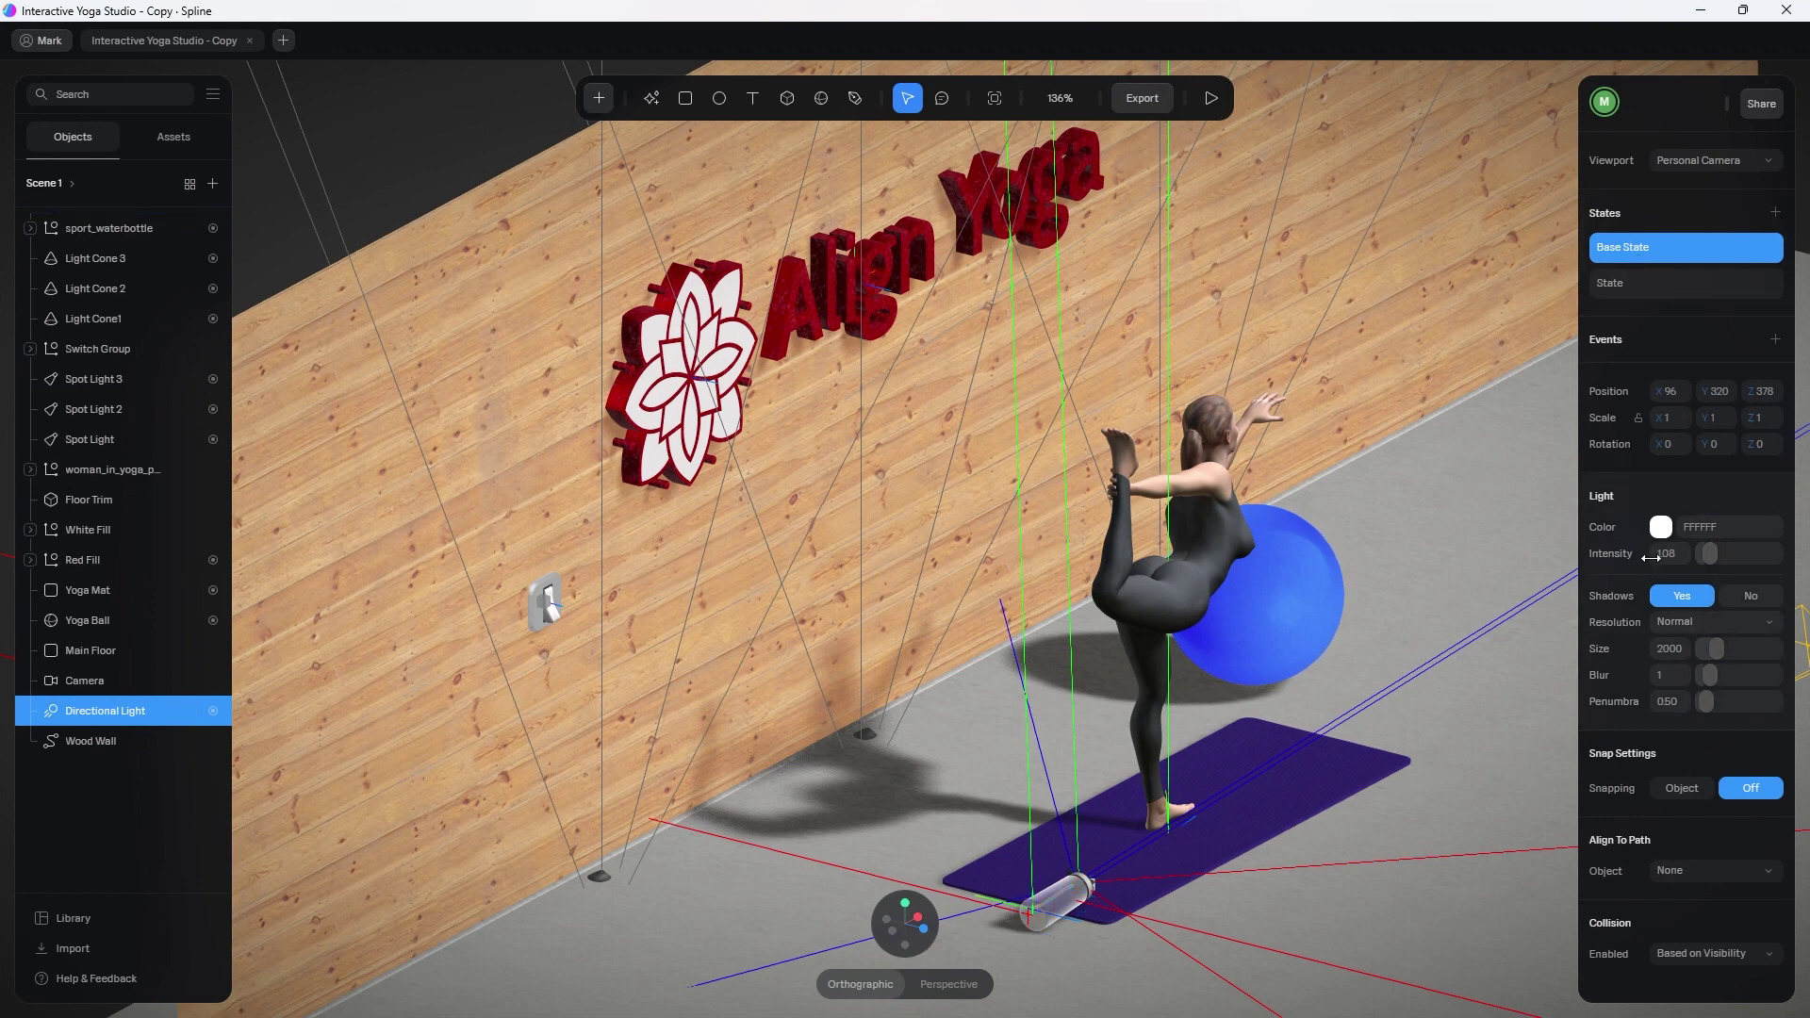
left_click(1664, 284)
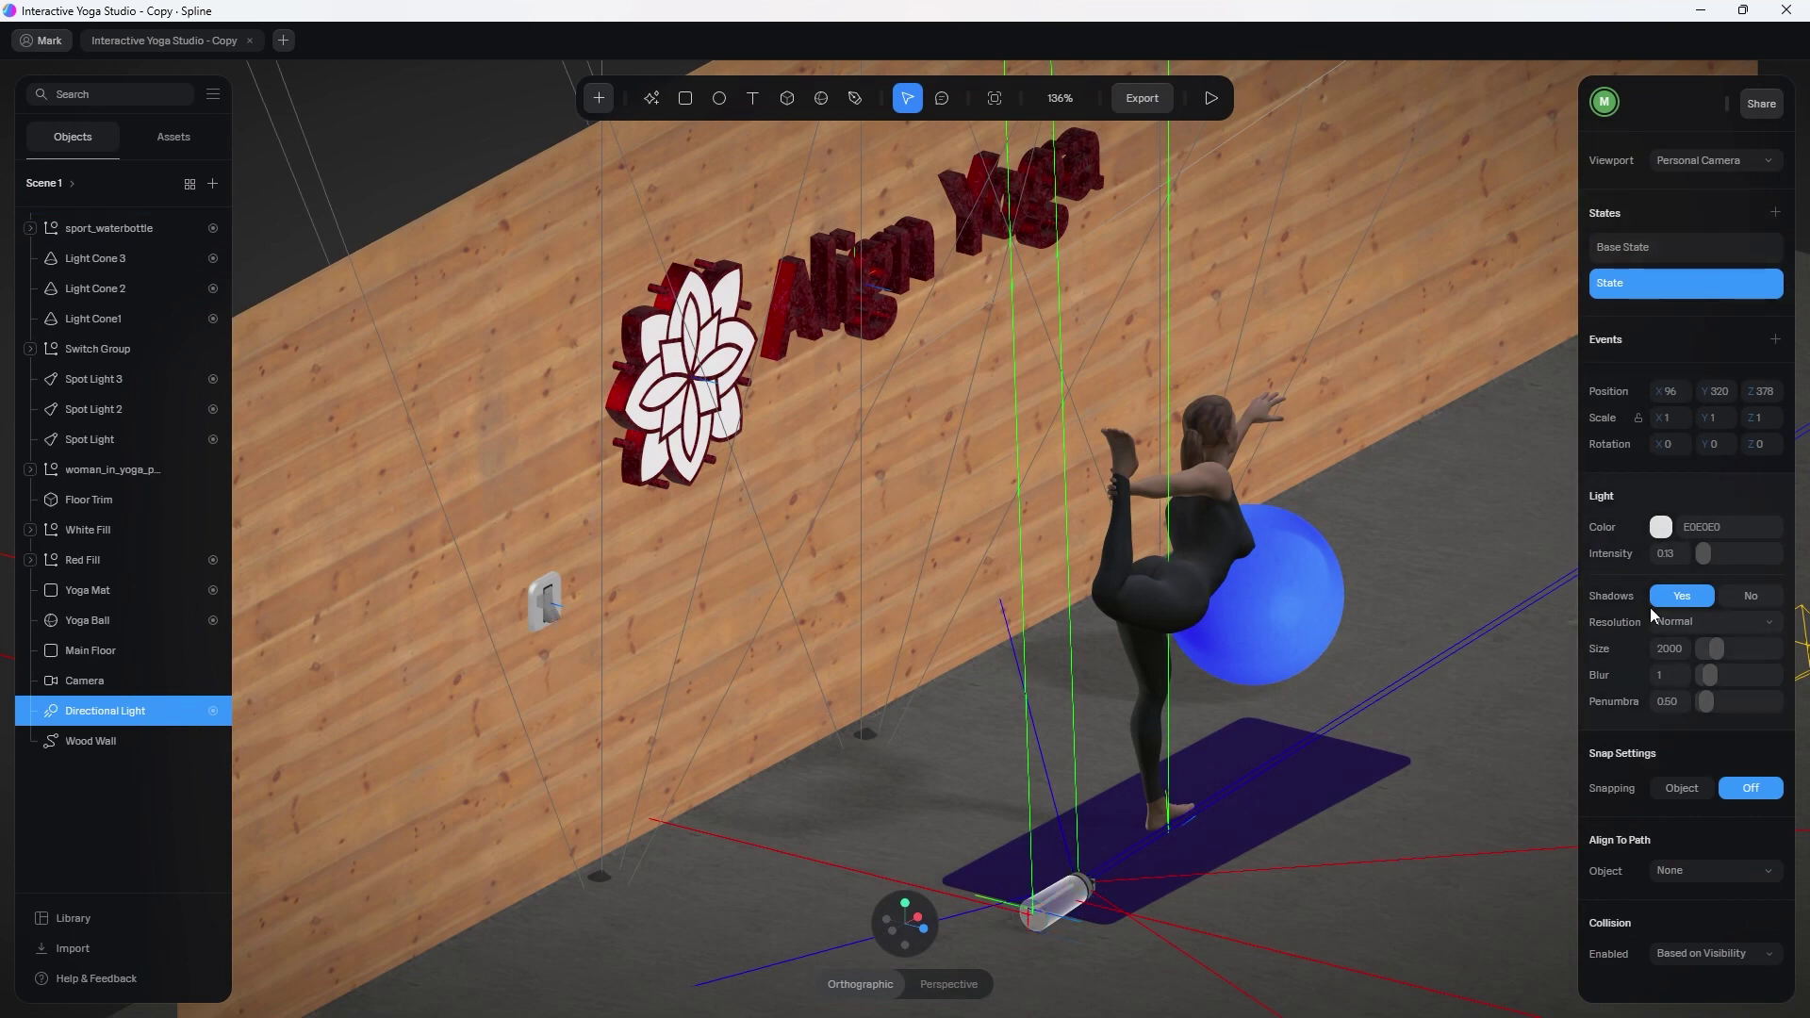
left_click(1662, 245)
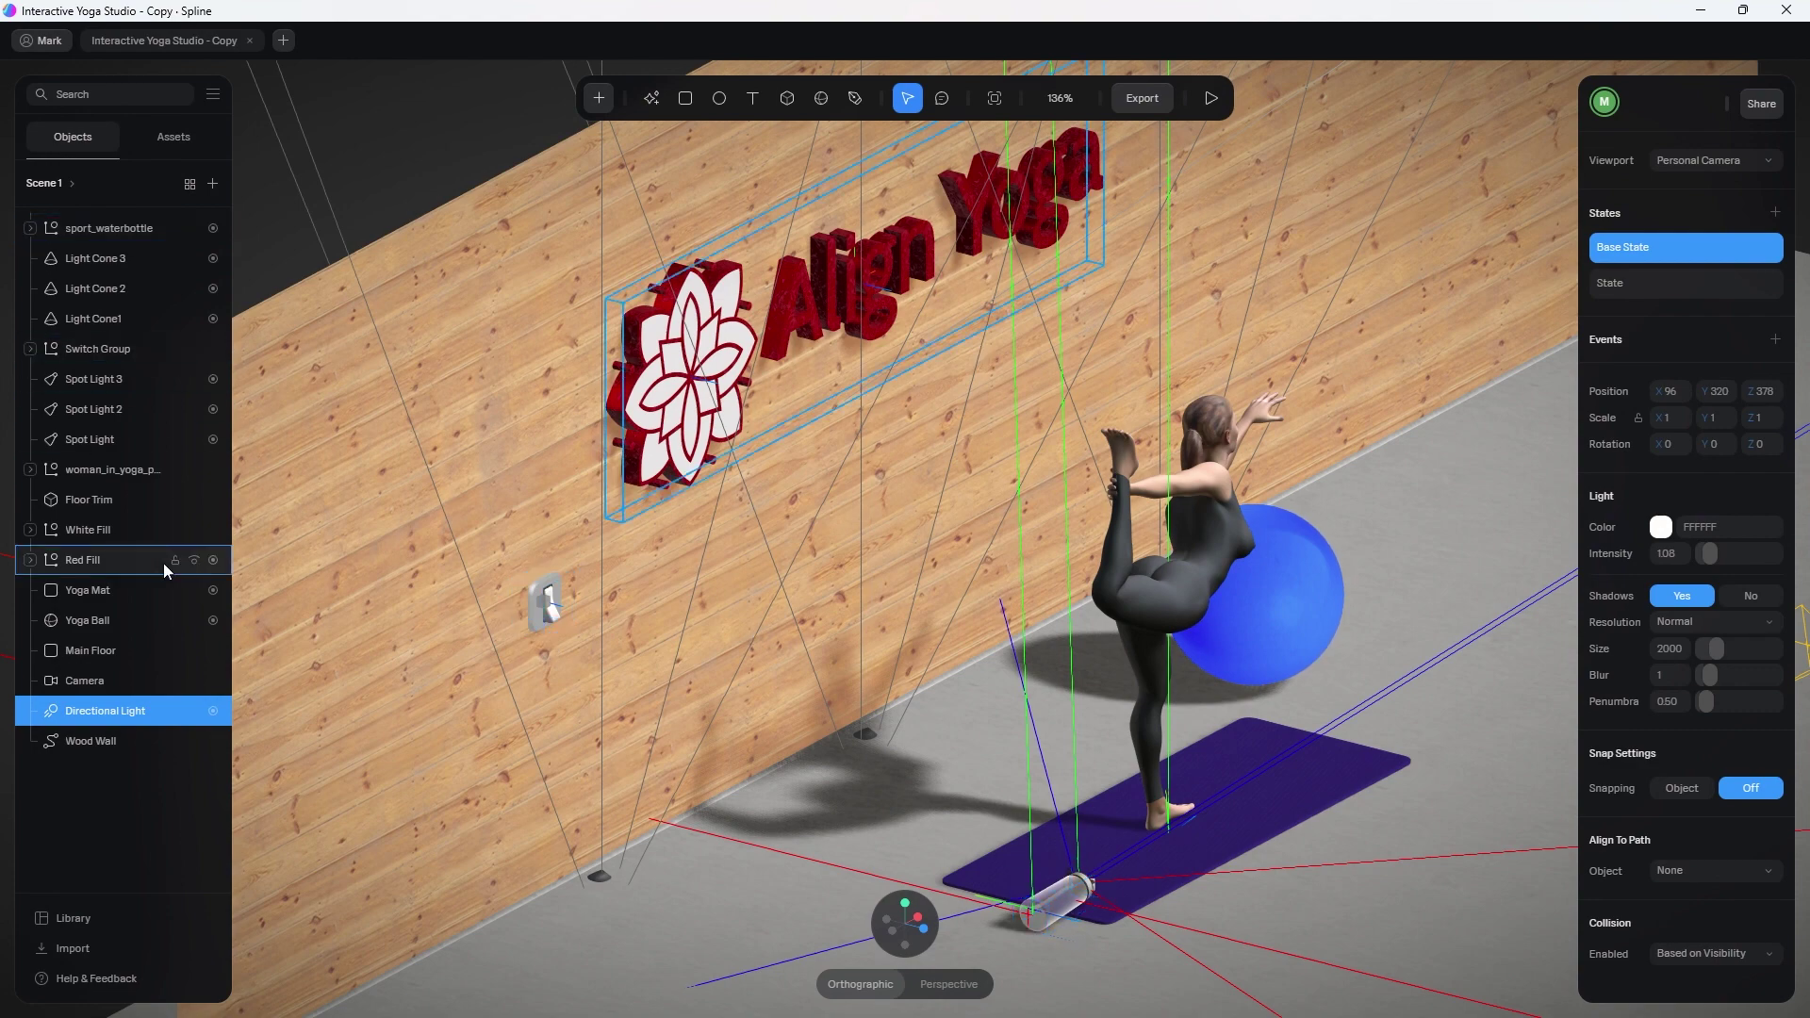
Examine the wall logo, collapse the sport_waterbottle group and look through the shapes inside the White Fill group.
left_click_drag(476, 553, 940, 444)
scroll(890, 379, "up", 5)
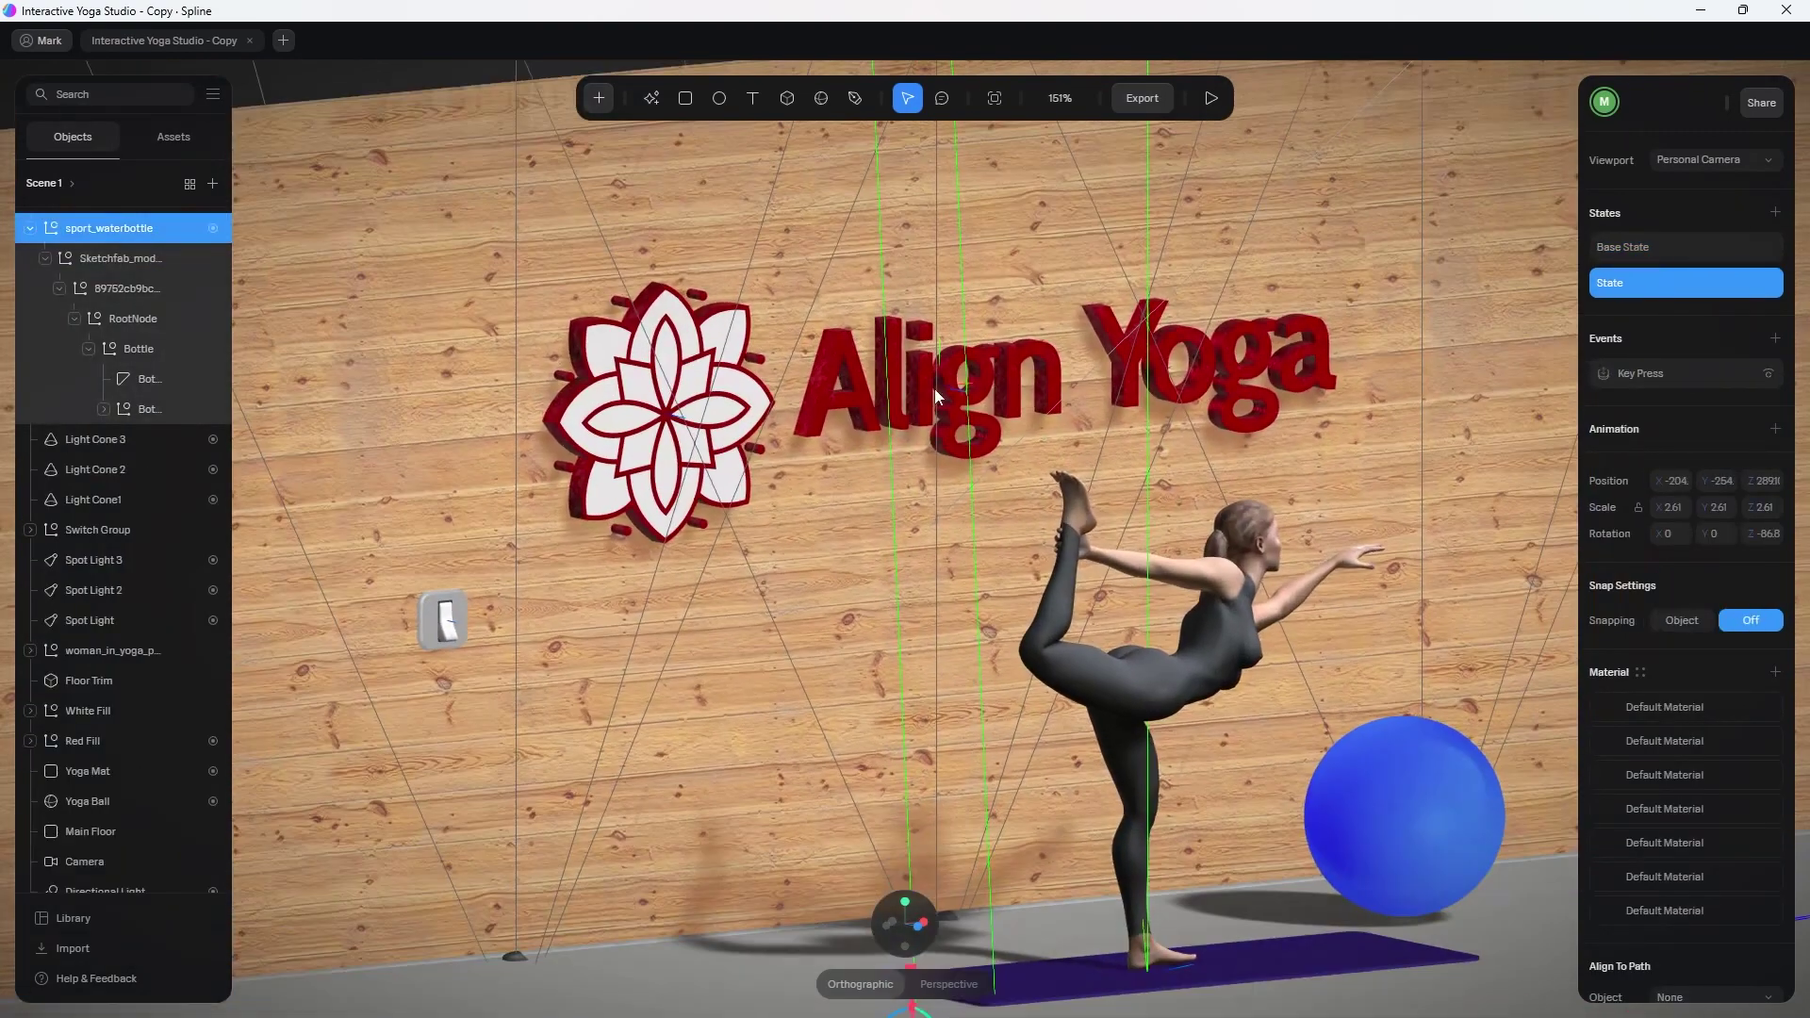
scroll(980, 377, "down", 3)
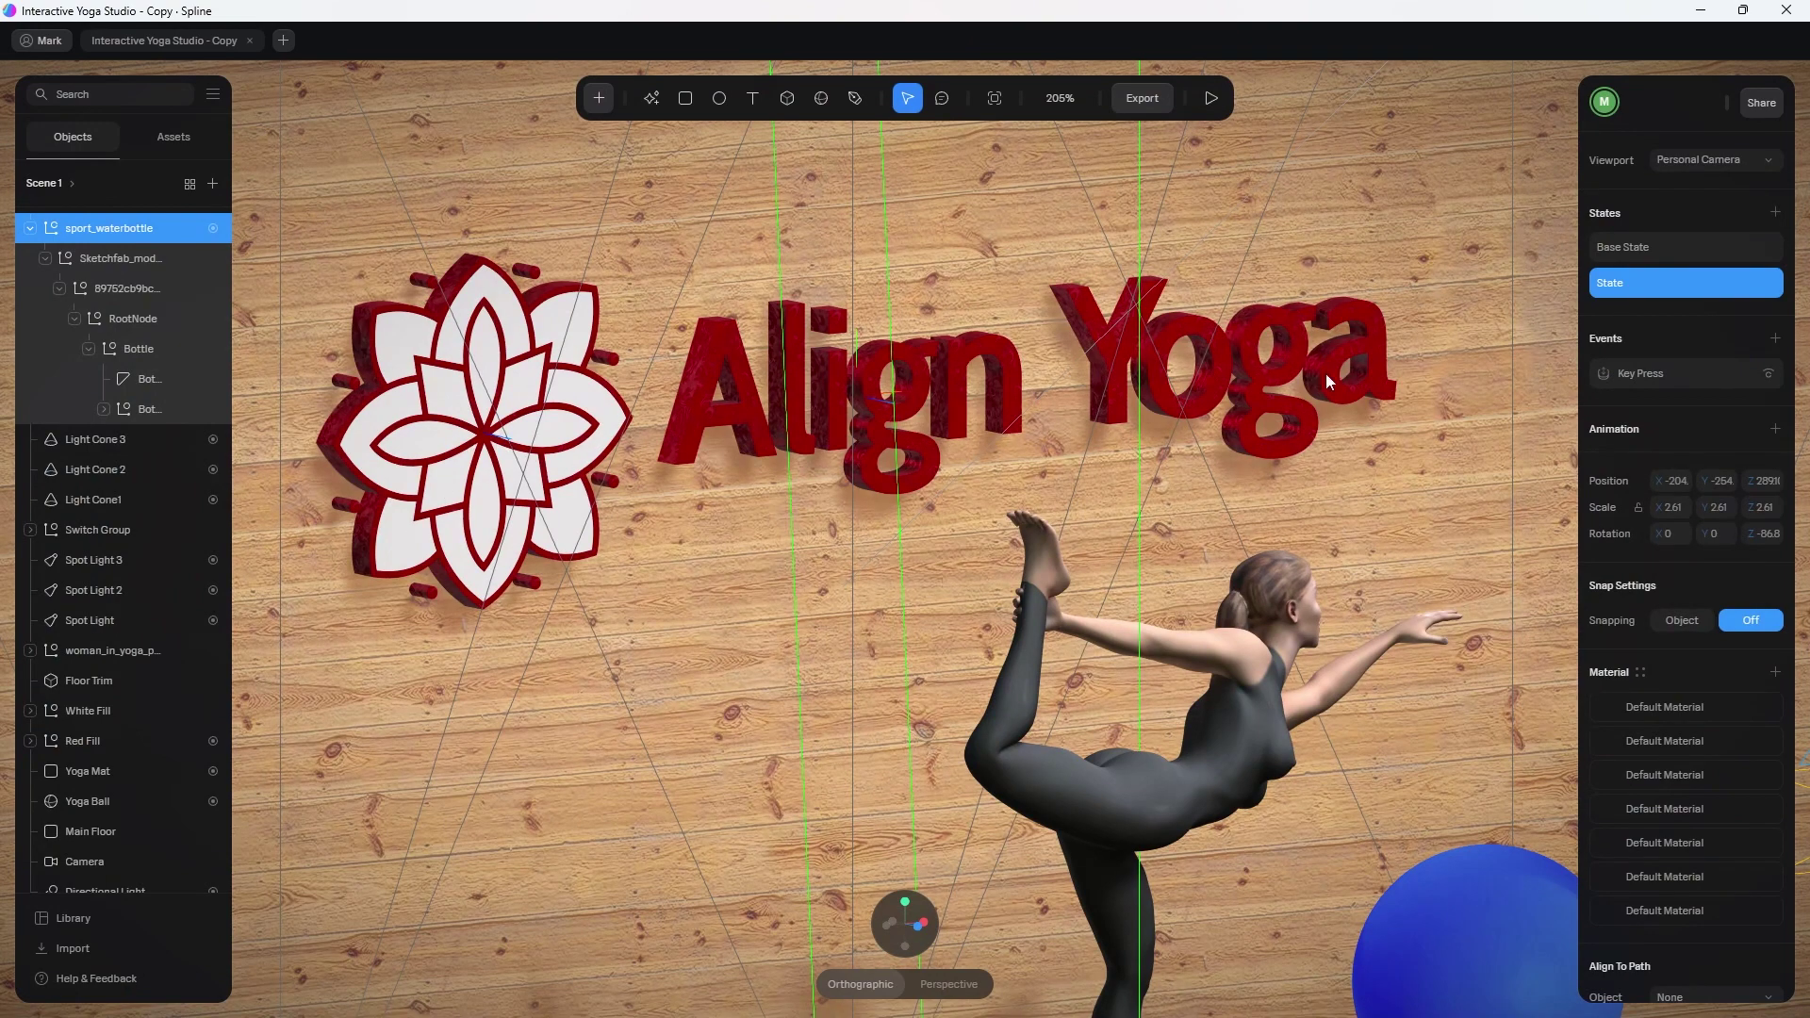
left_click(31, 229)
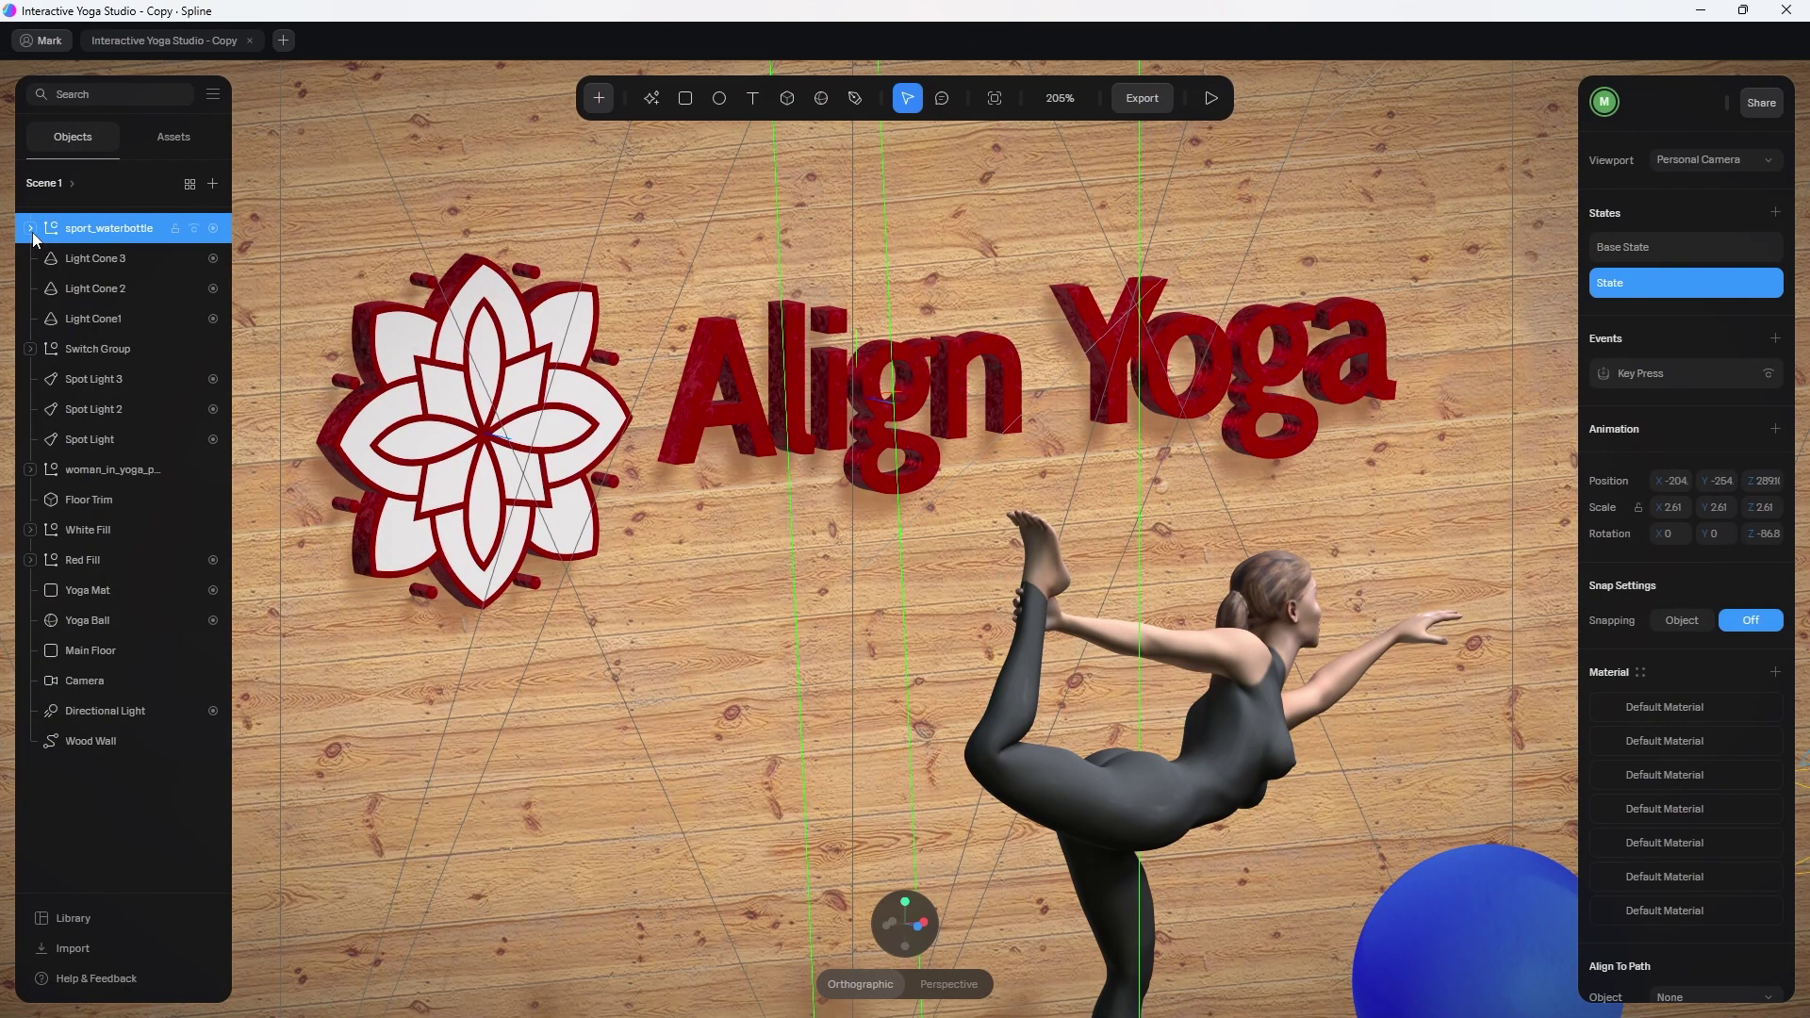
left_click(103, 535)
left_click(31, 530)
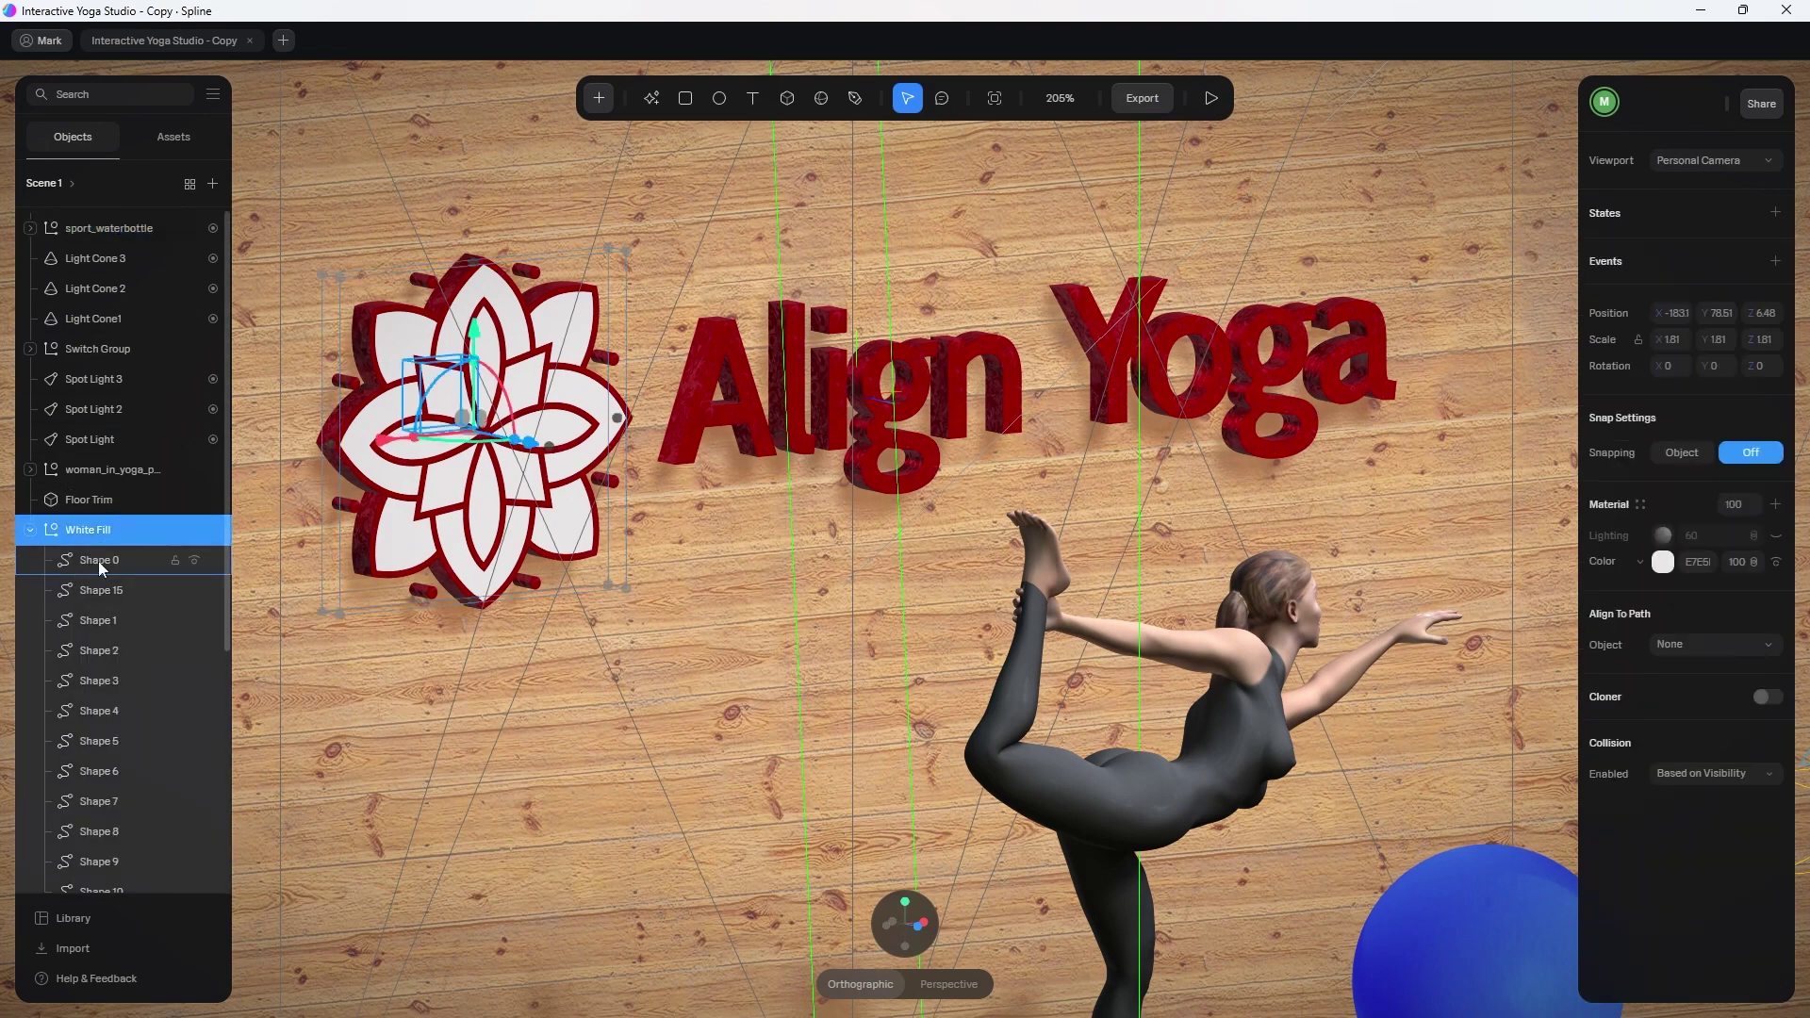
scroll(98, 562, "down", 3)
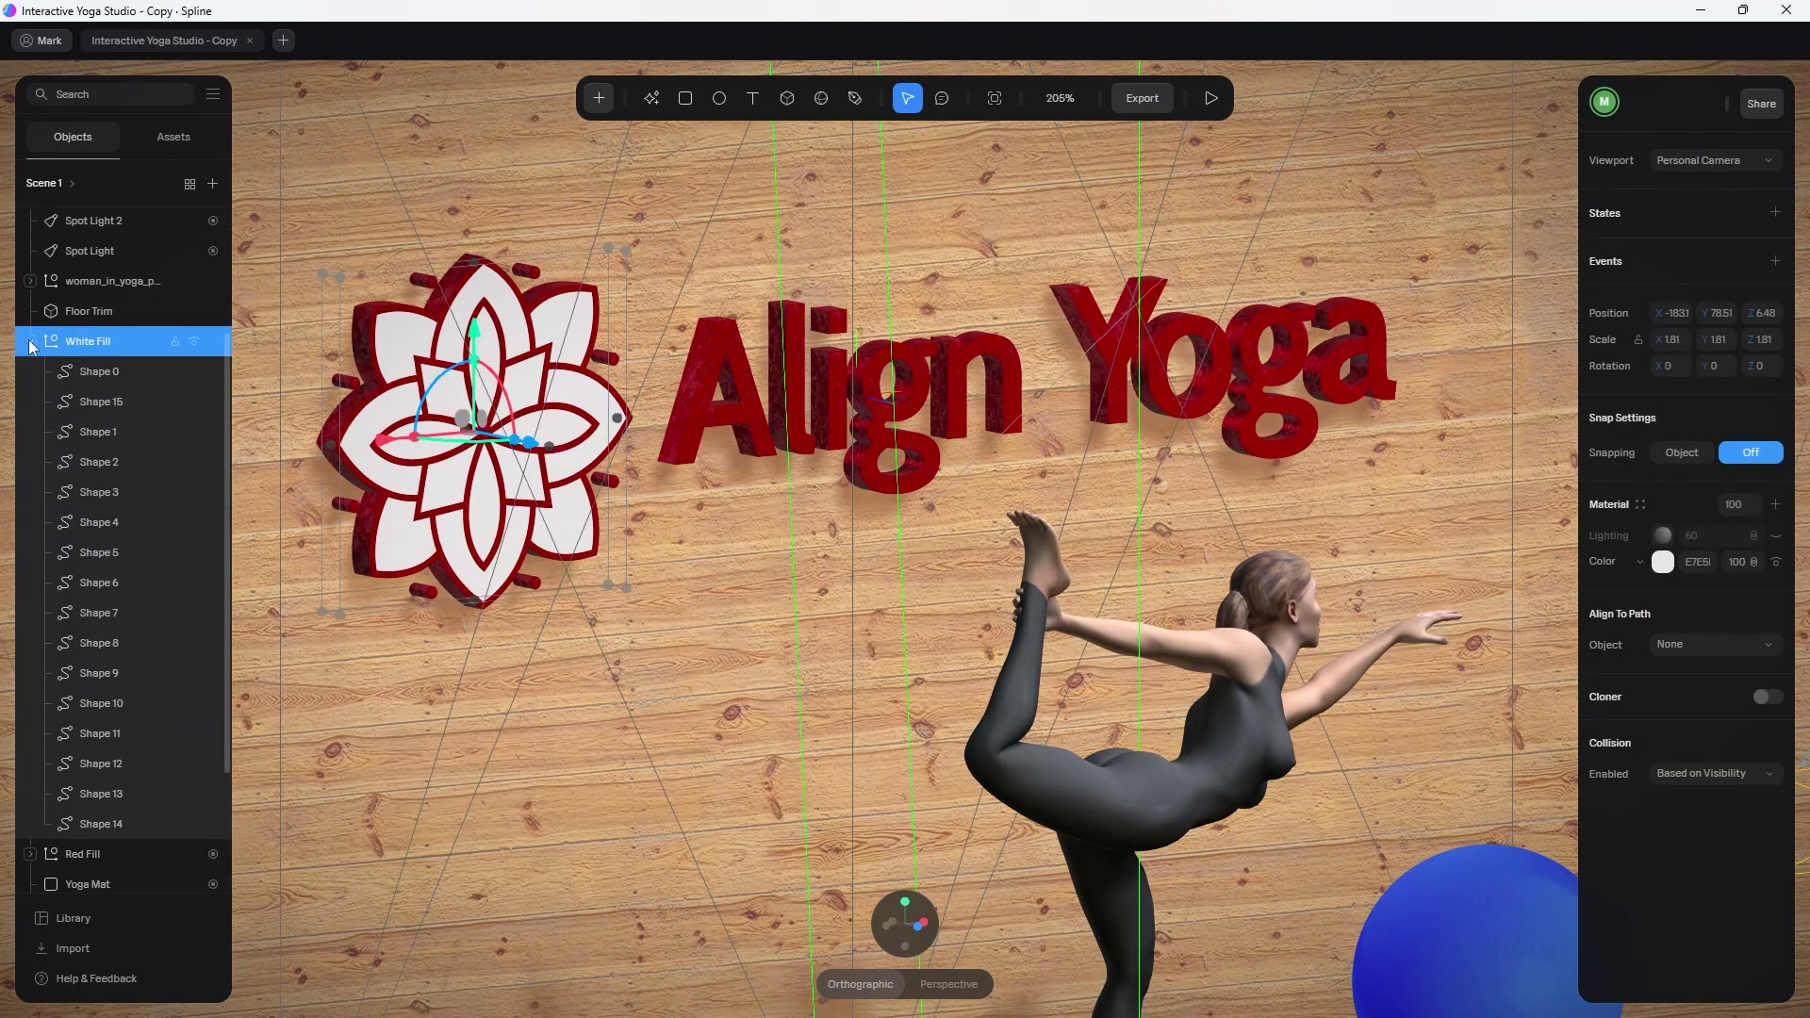
left_click(32, 344)
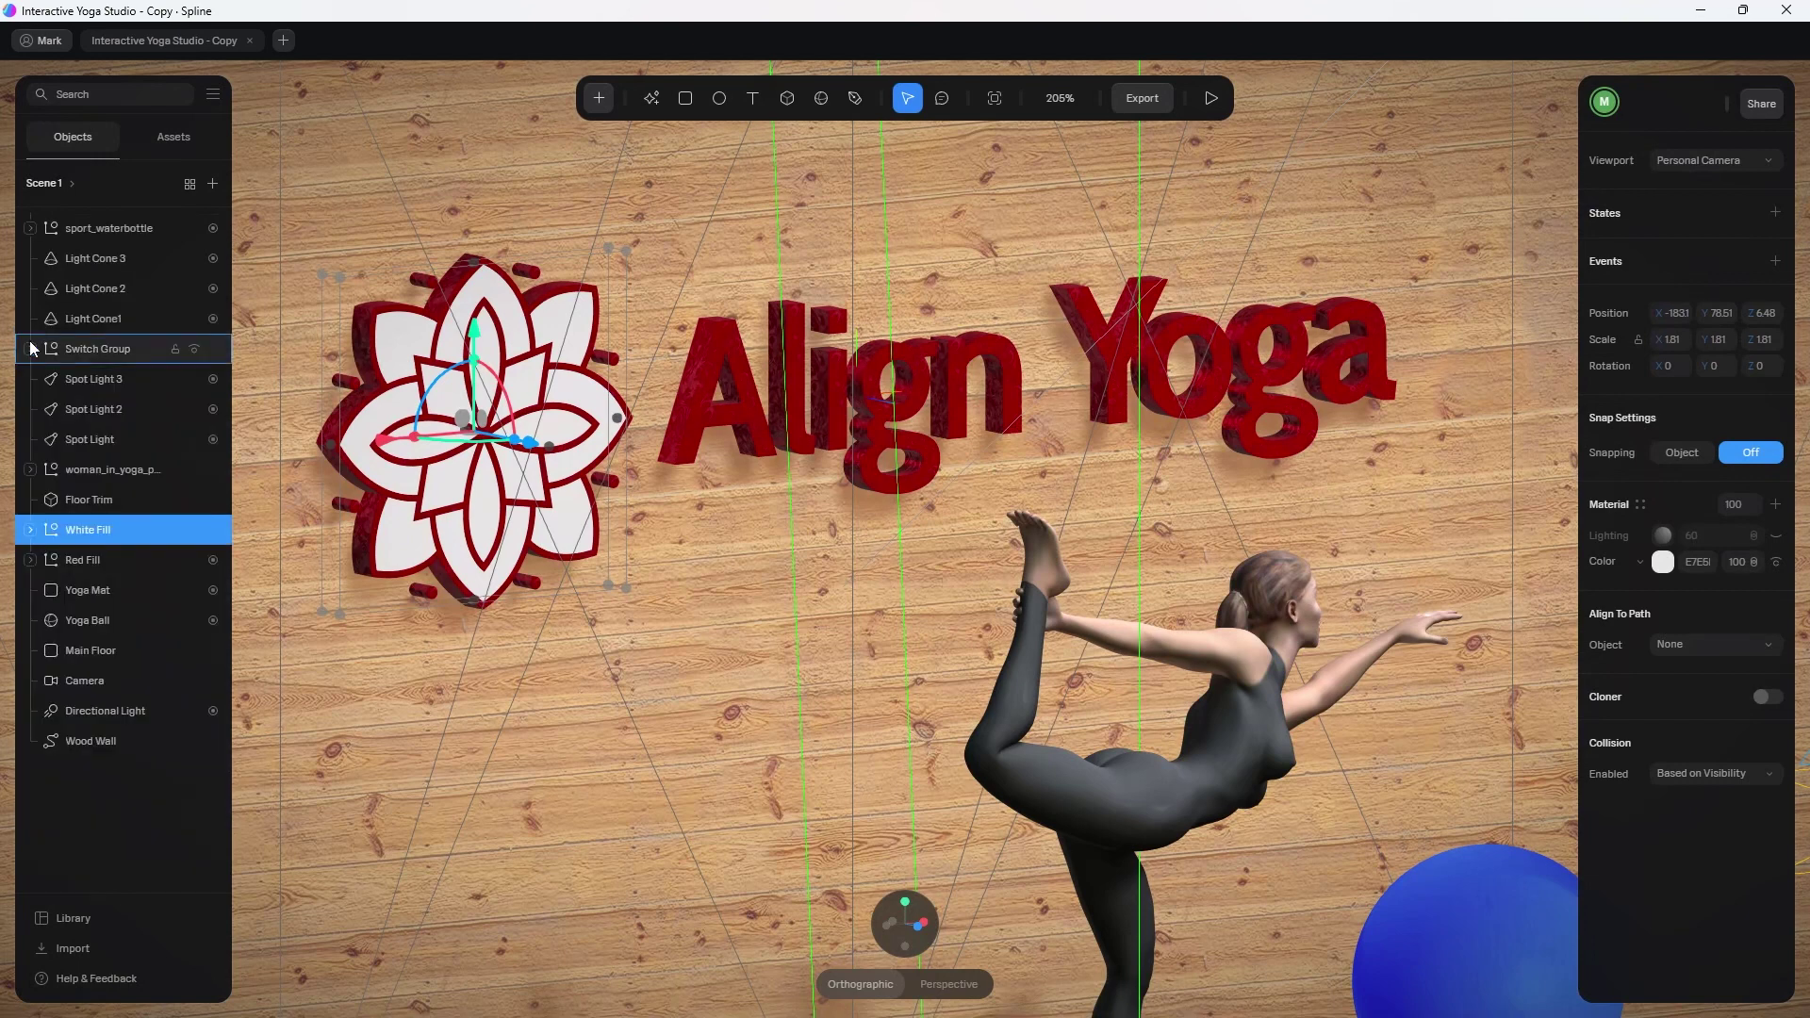
Expand the Red Fill group and look through the shapes and letters it contains.
left_click(67, 561)
left_click(30, 560)
scroll(128, 605, "down", 1)
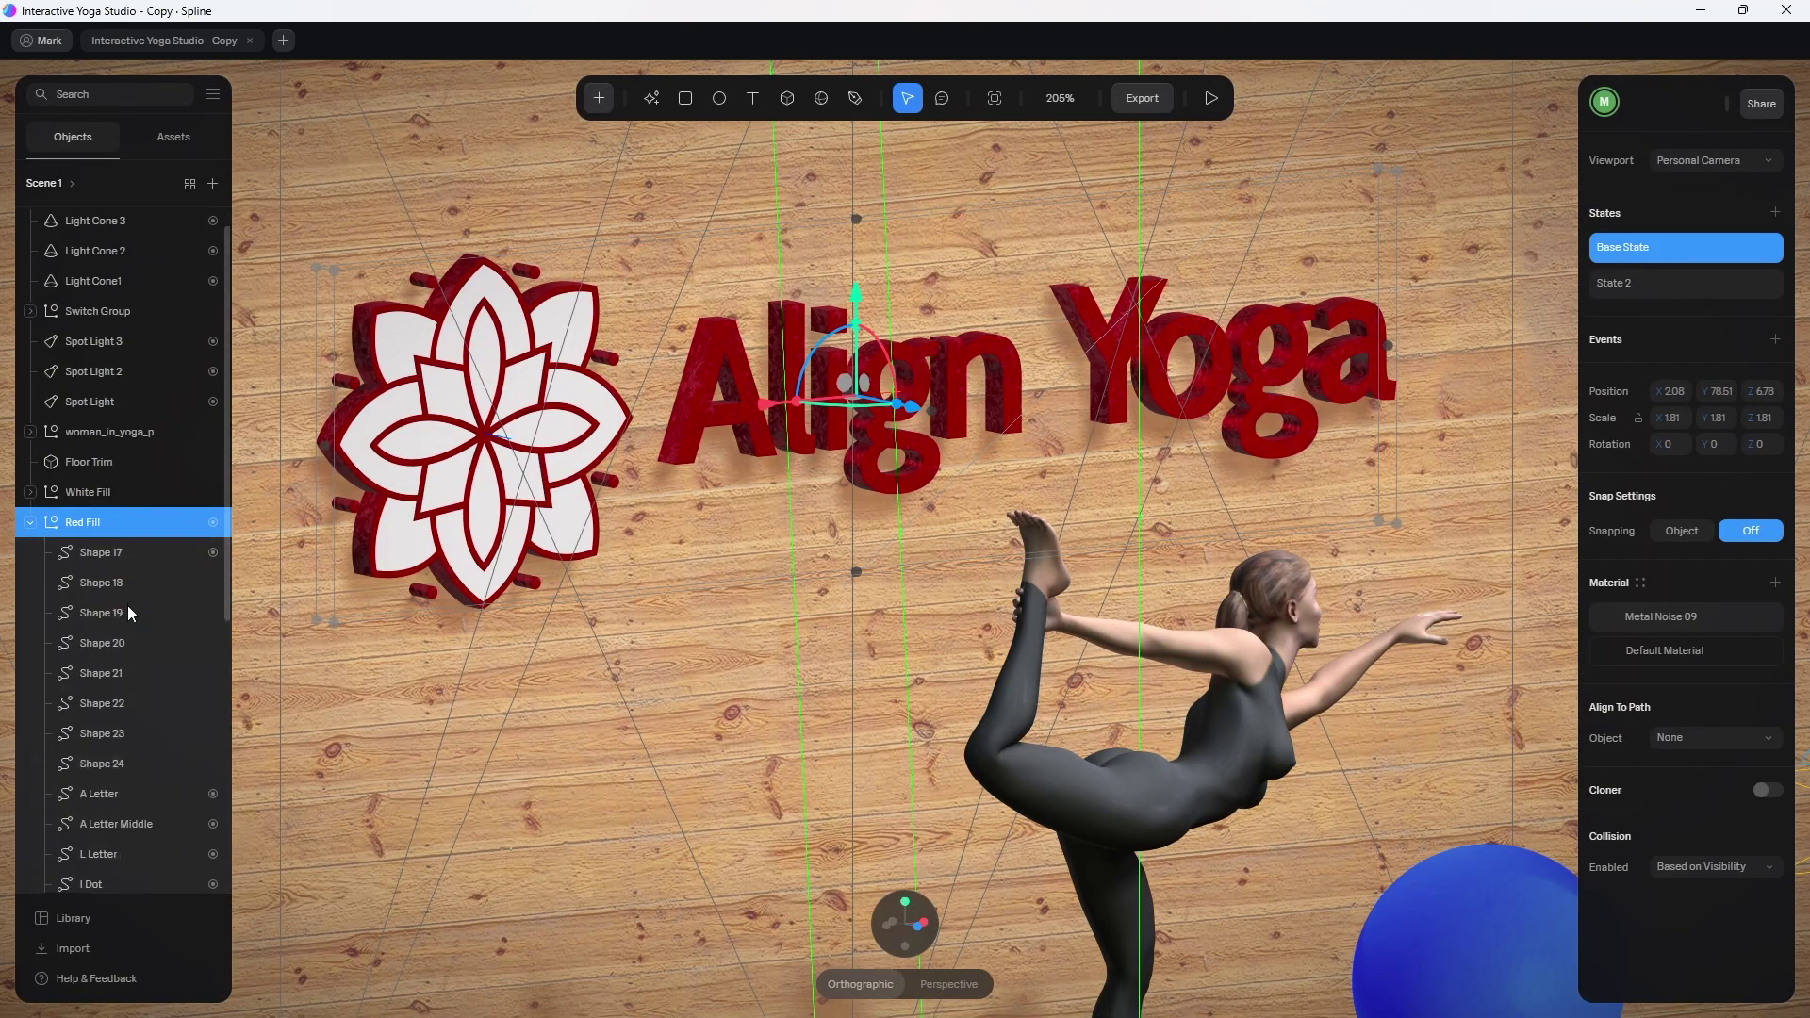
scroll(127, 606, "down", 4)
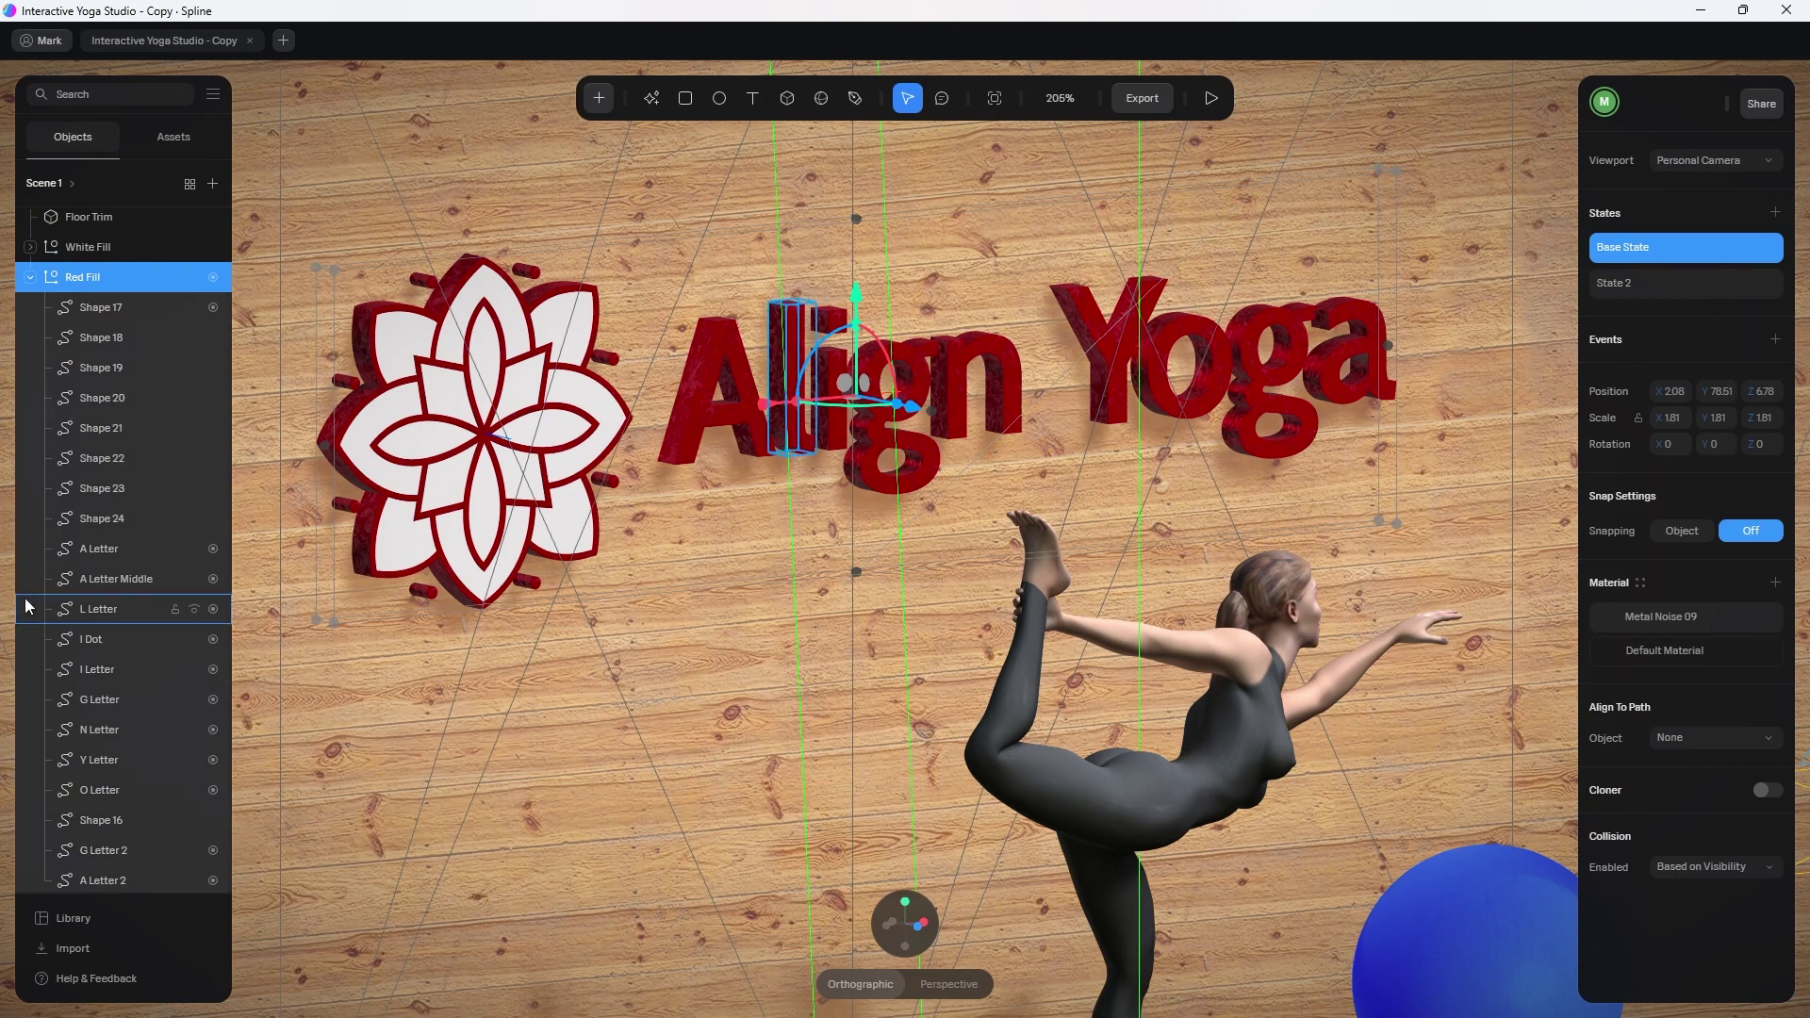
scroll(128, 549, "down", 3)
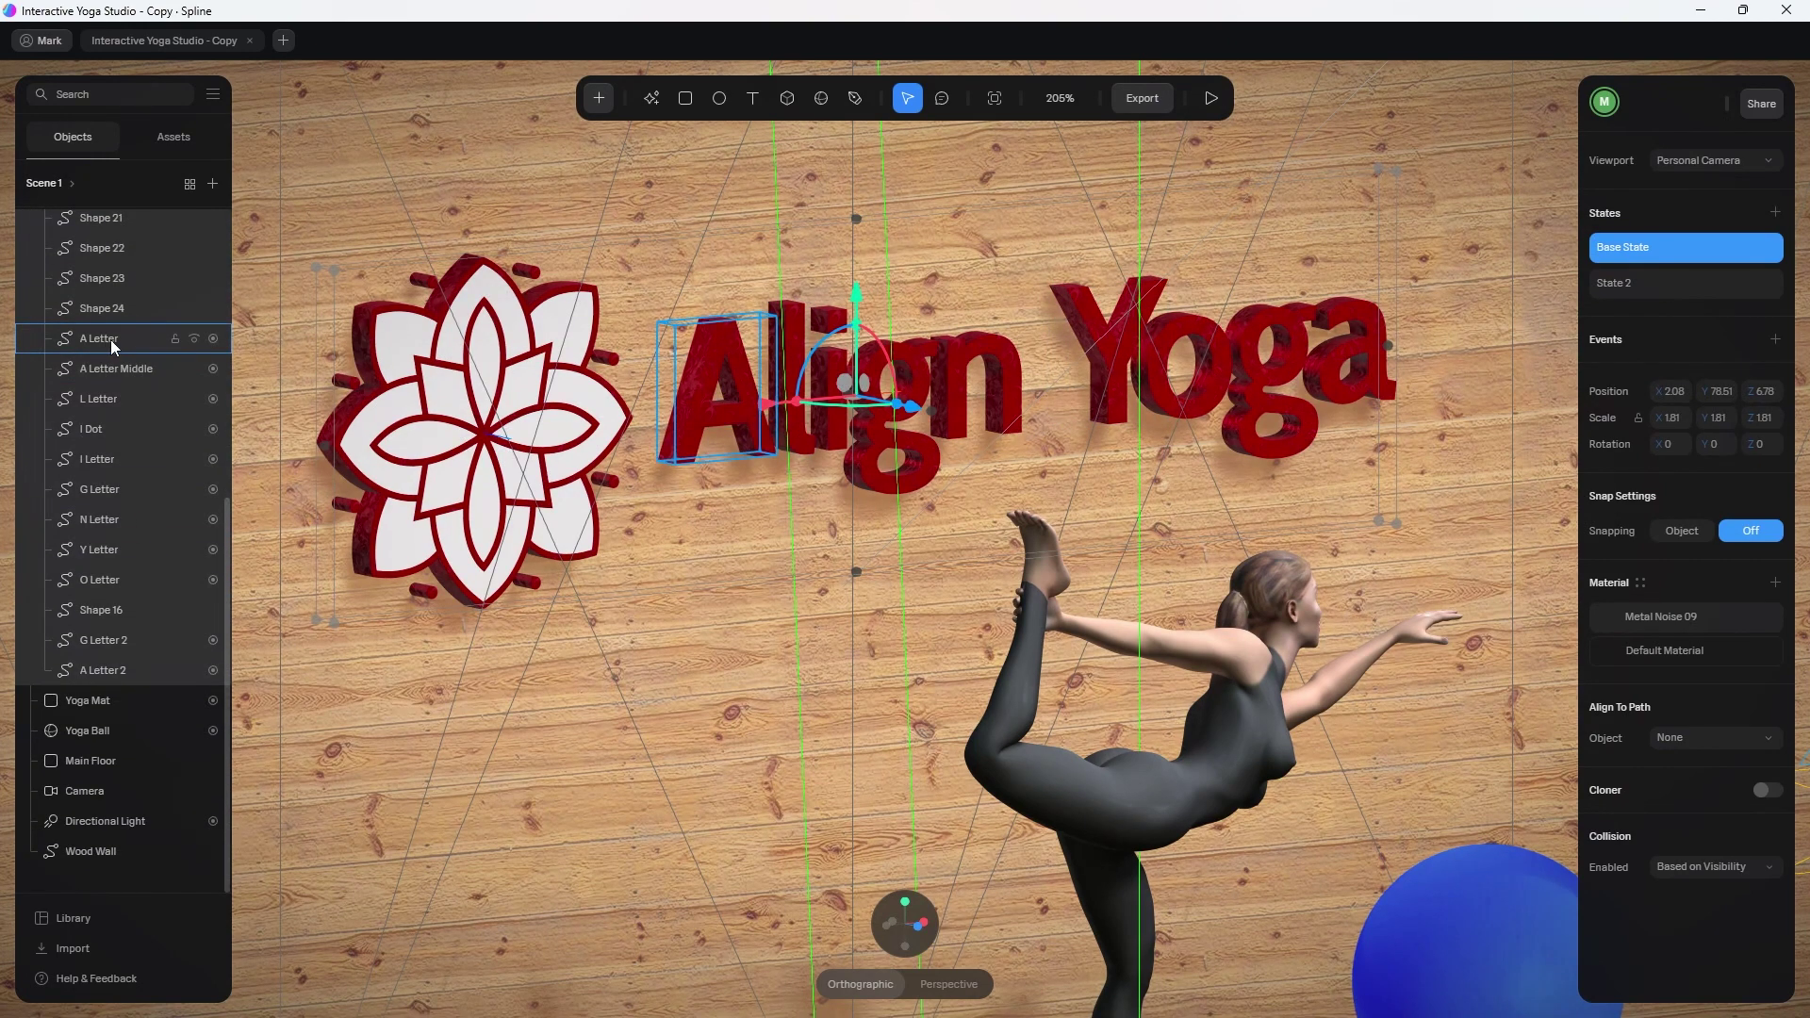
Inspect individual letters of the Align Yoga sign, from A Letter Middle to O Letter, and examine I Letter's material layers.
left_click(110, 340)
left_click(117, 369)
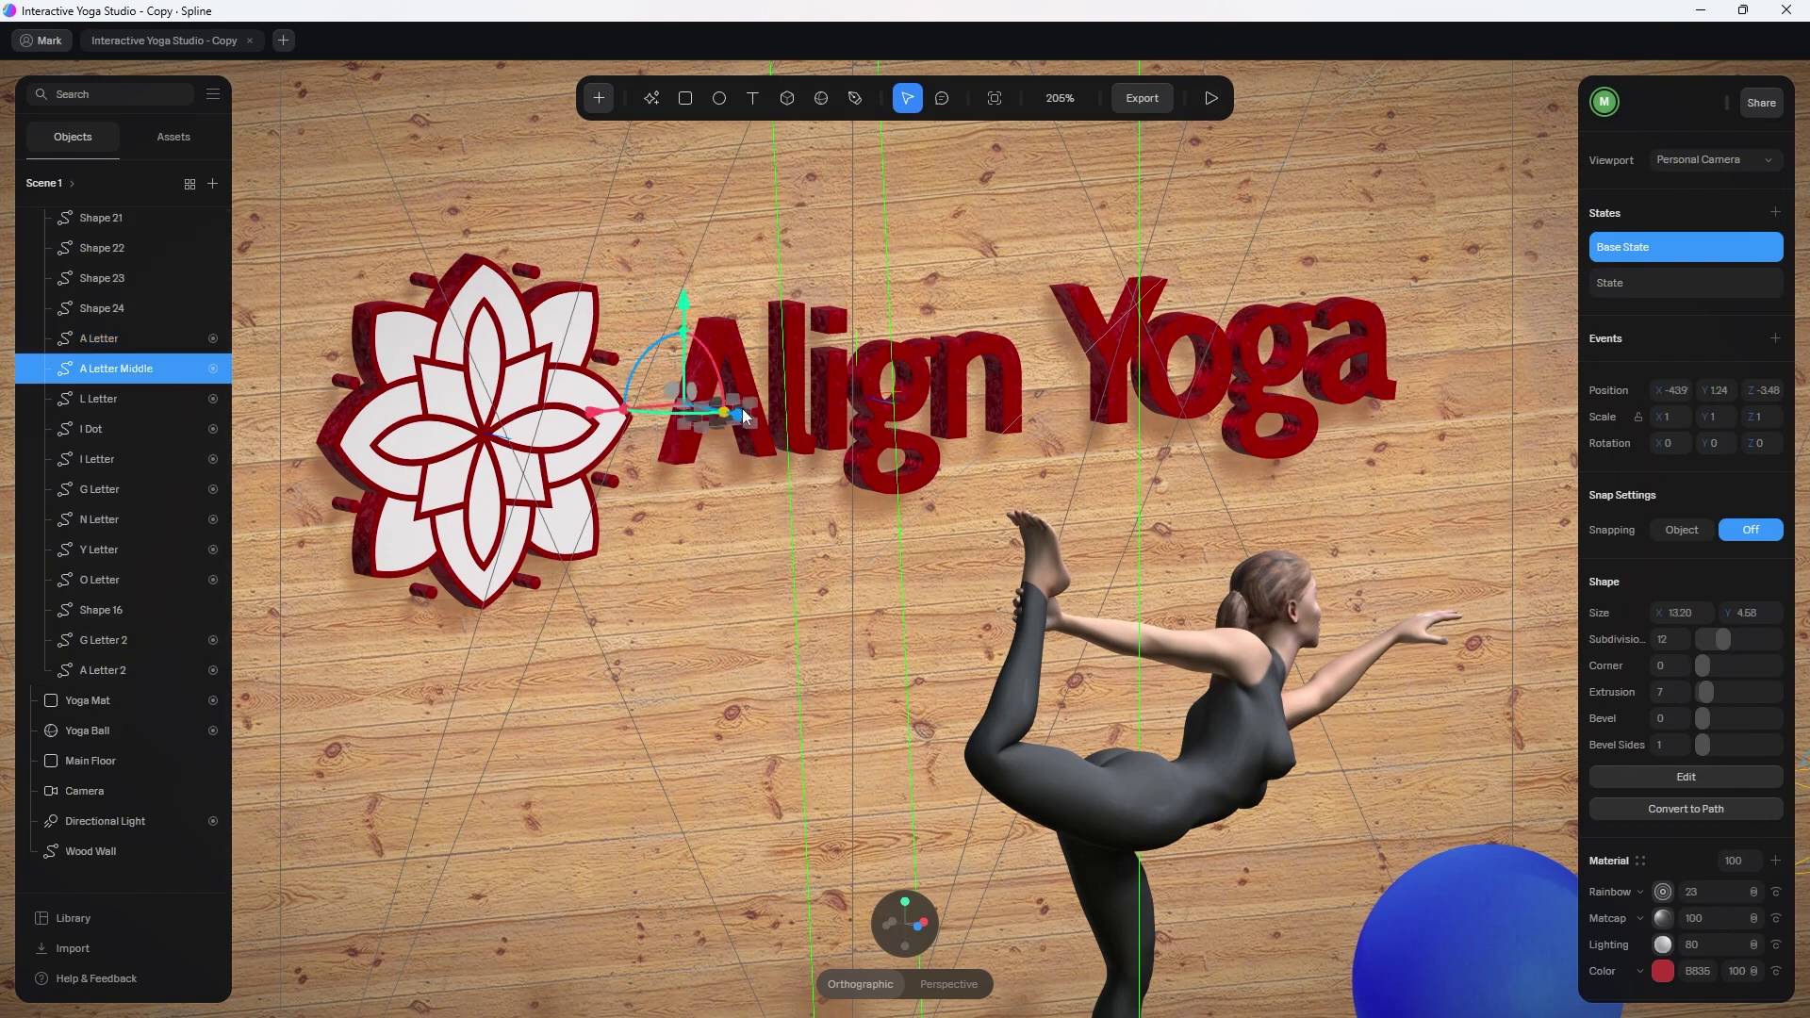
left_click(118, 398)
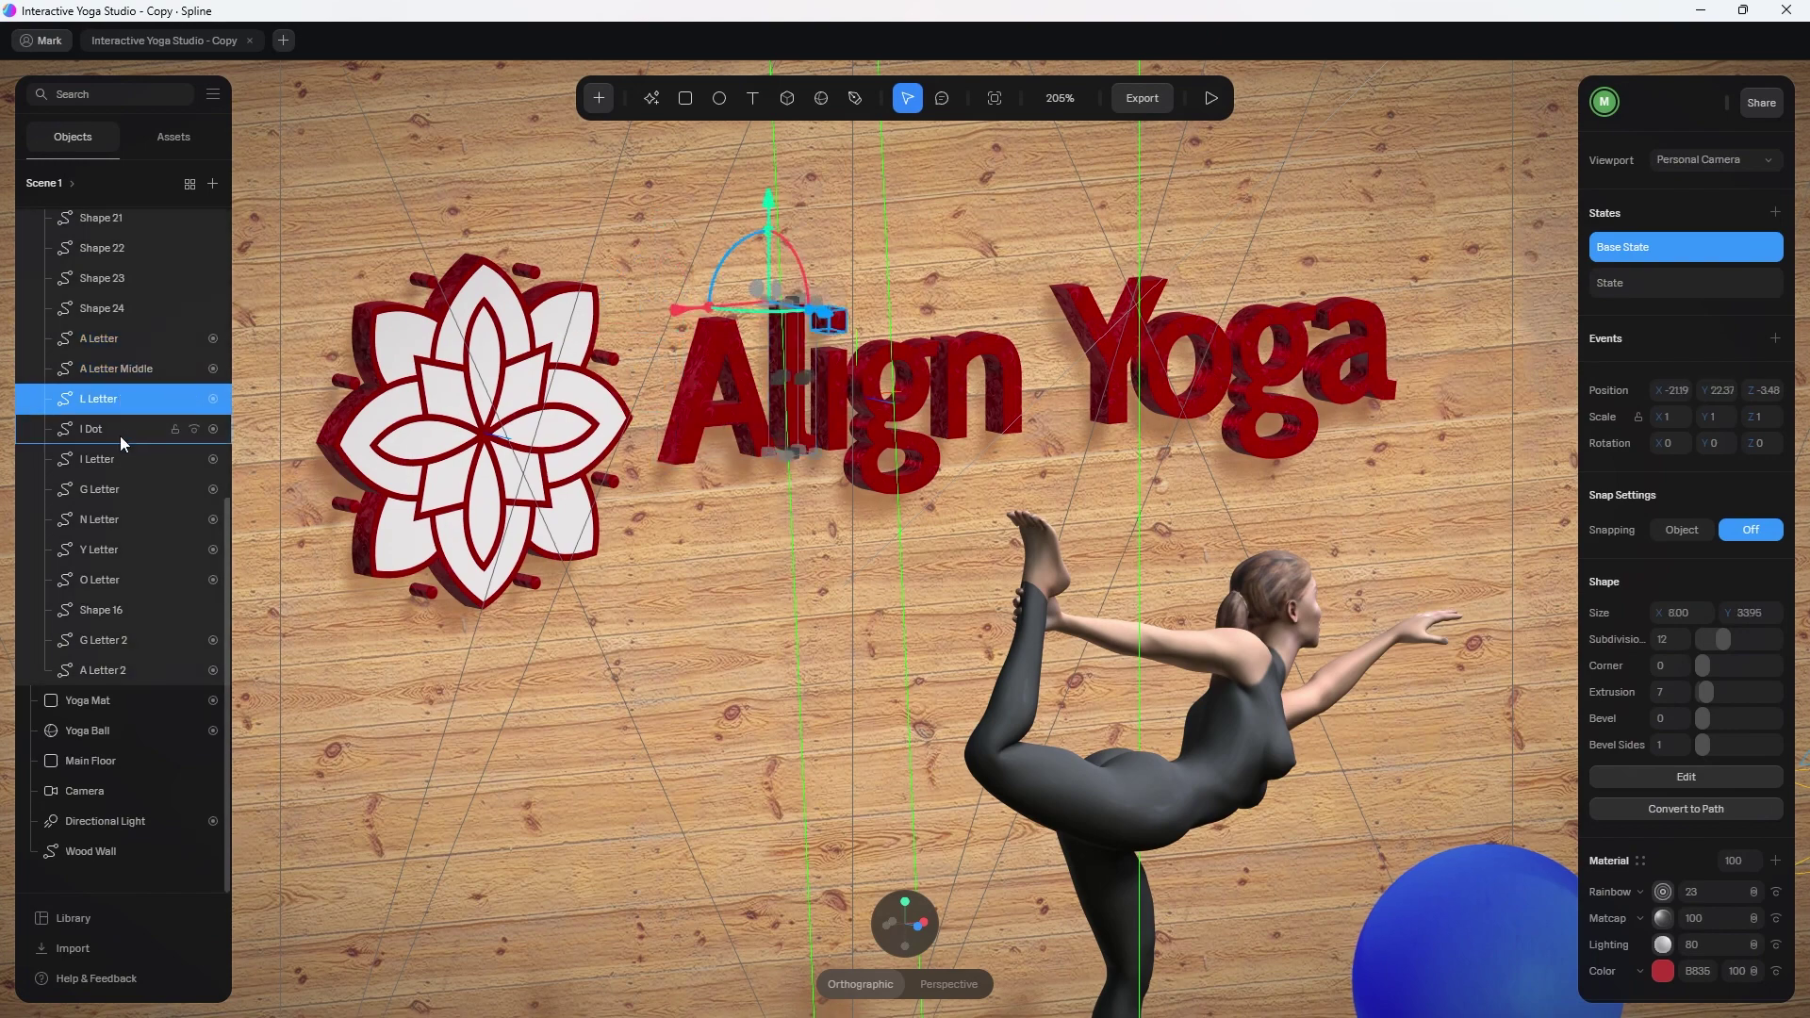
left_click(120, 431)
left_click(117, 529)
left_click(124, 567)
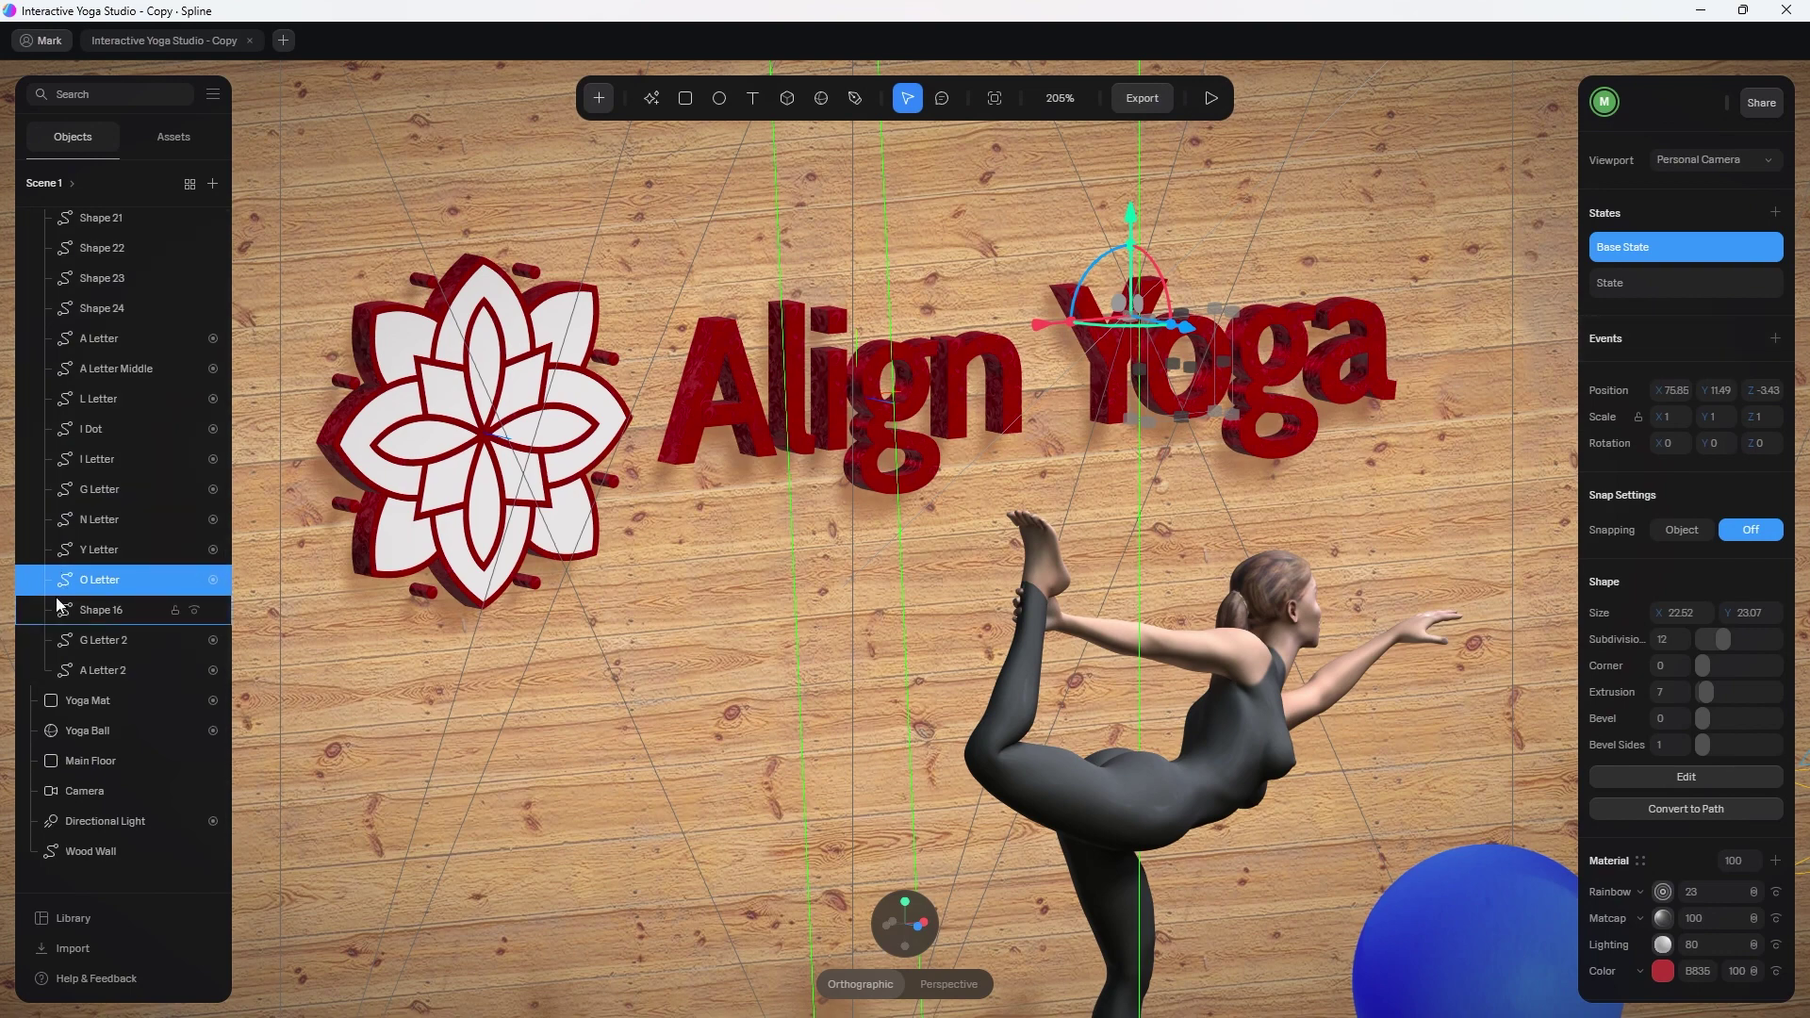
left_click(117, 460)
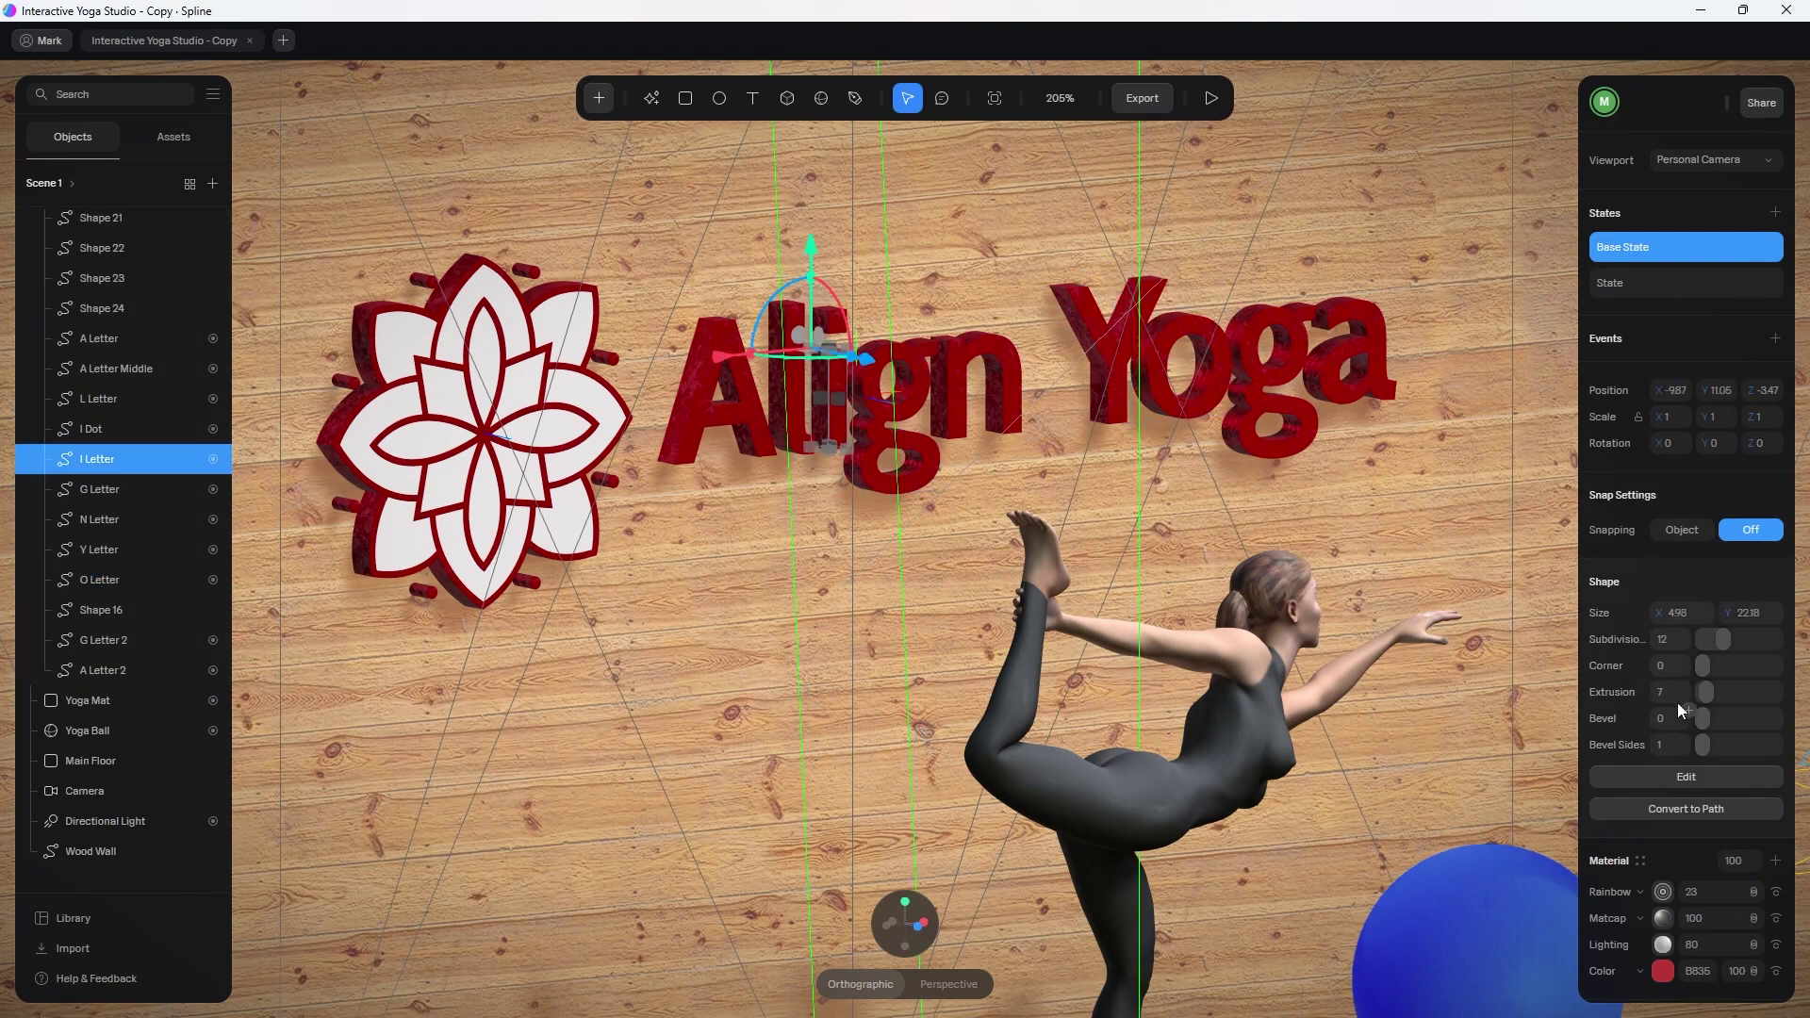
scroll(1676, 807, "down", 3)
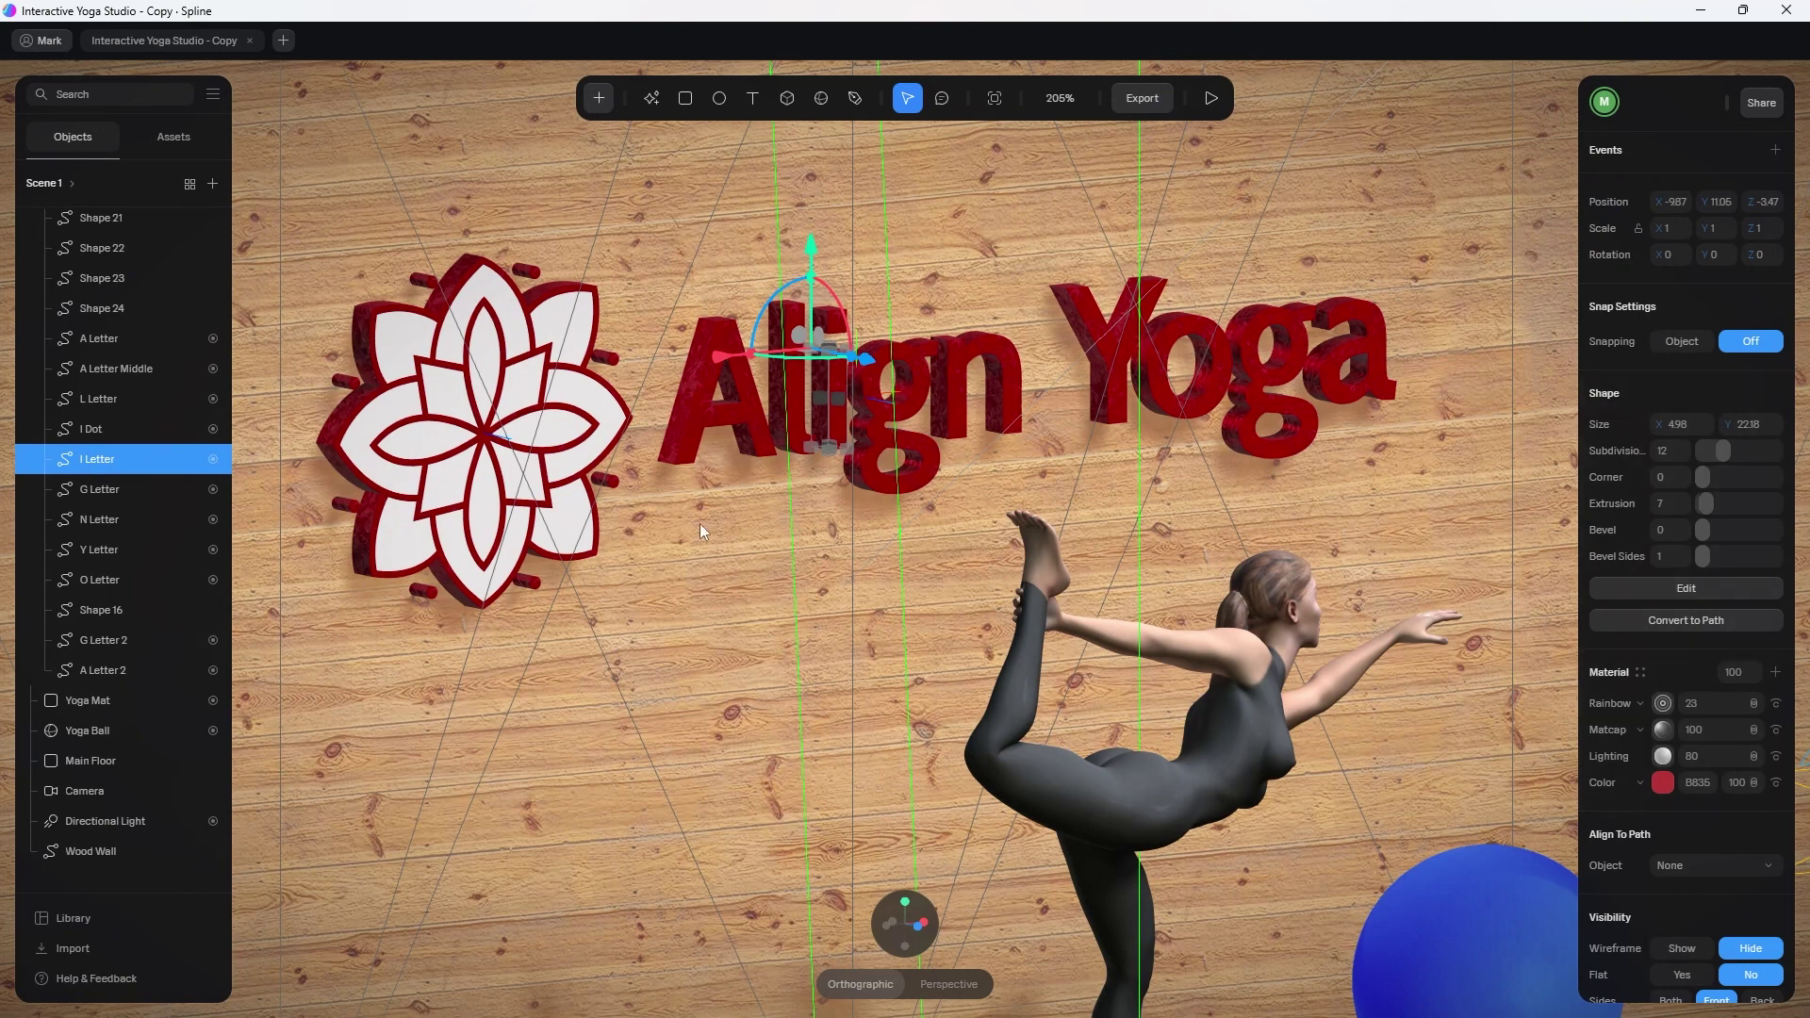
Select A Letter and compare the material colour of its State with its Base State, ending on Base State.
left_click(168, 342)
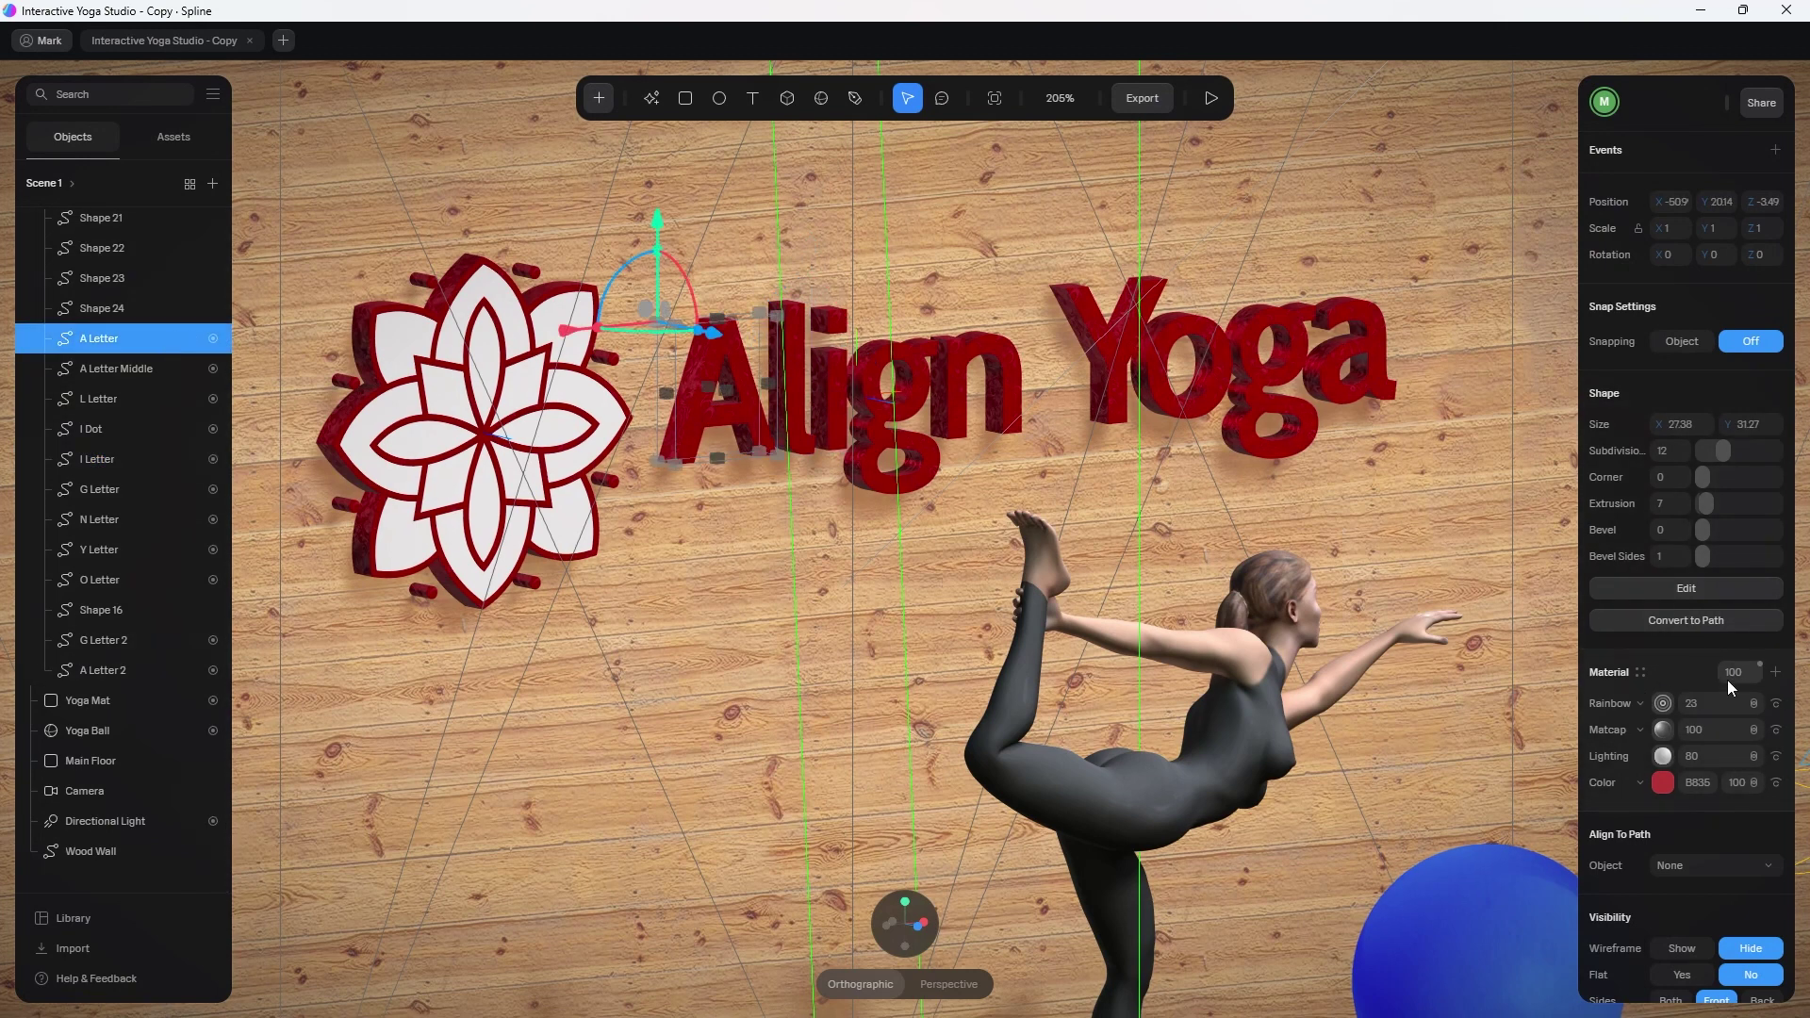
scroll(1727, 679, "up", 2)
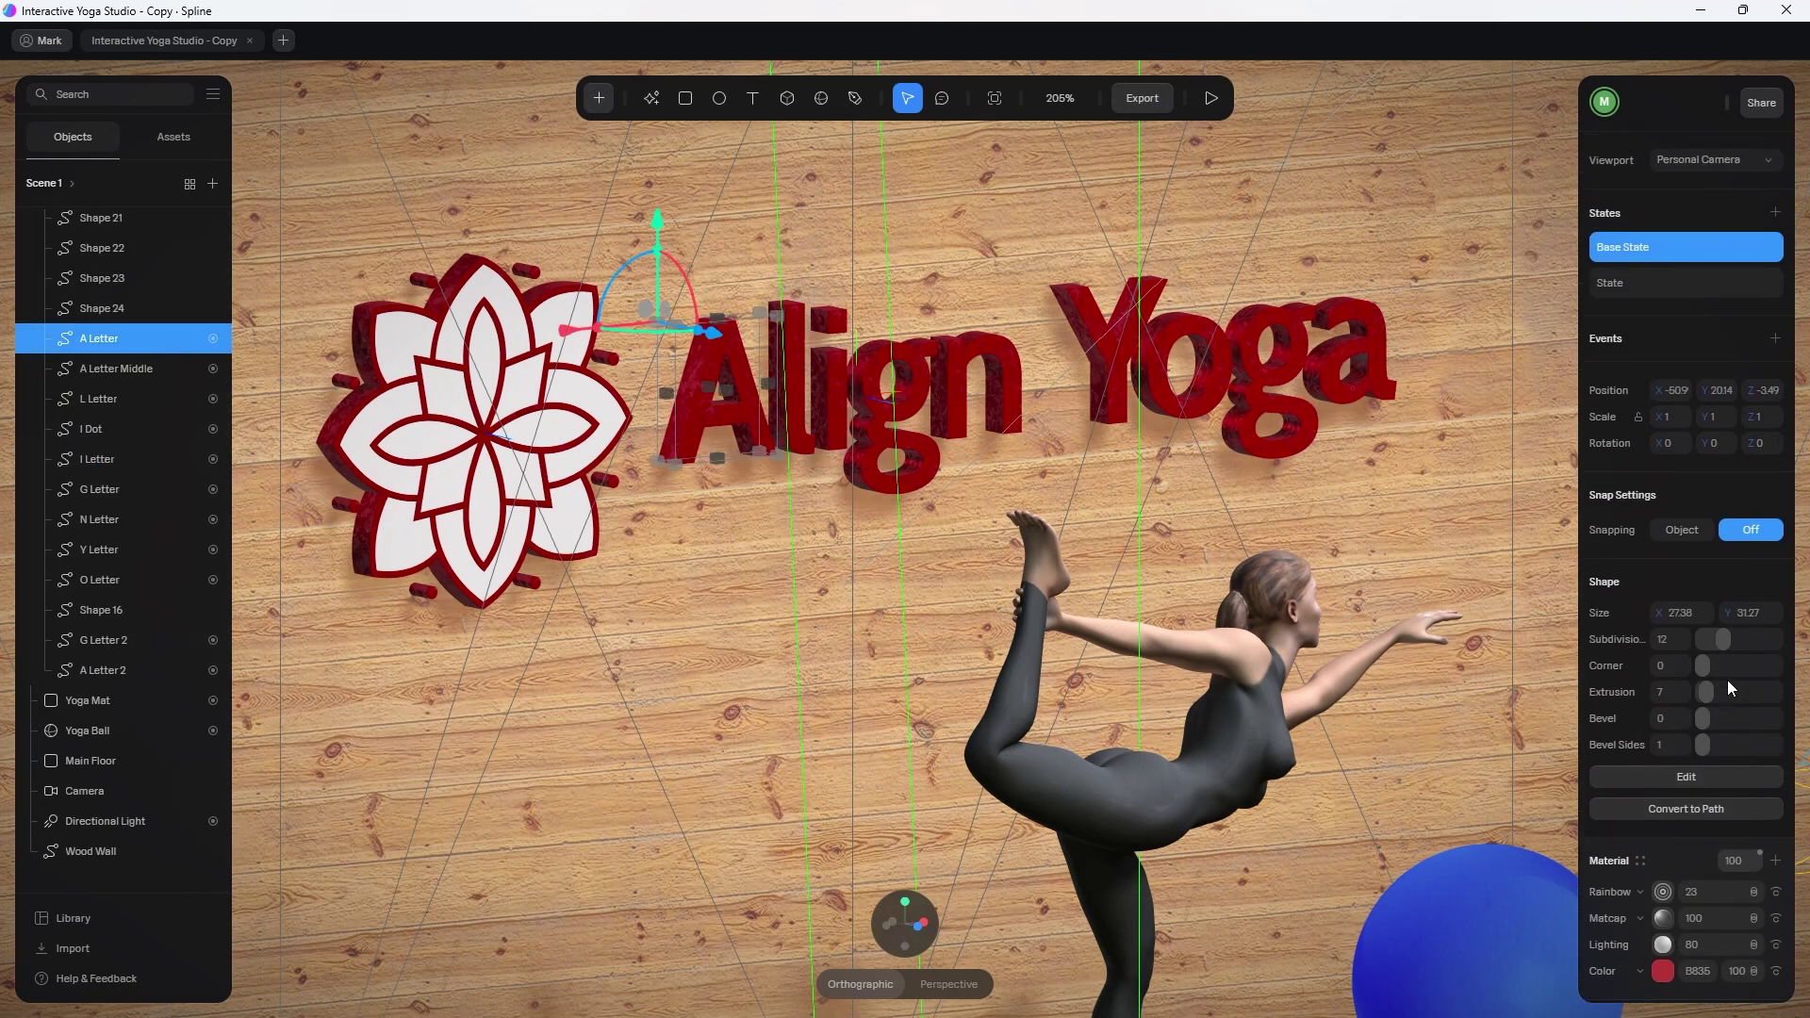
left_click(1665, 288)
scroll(1713, 771, "down", 1)
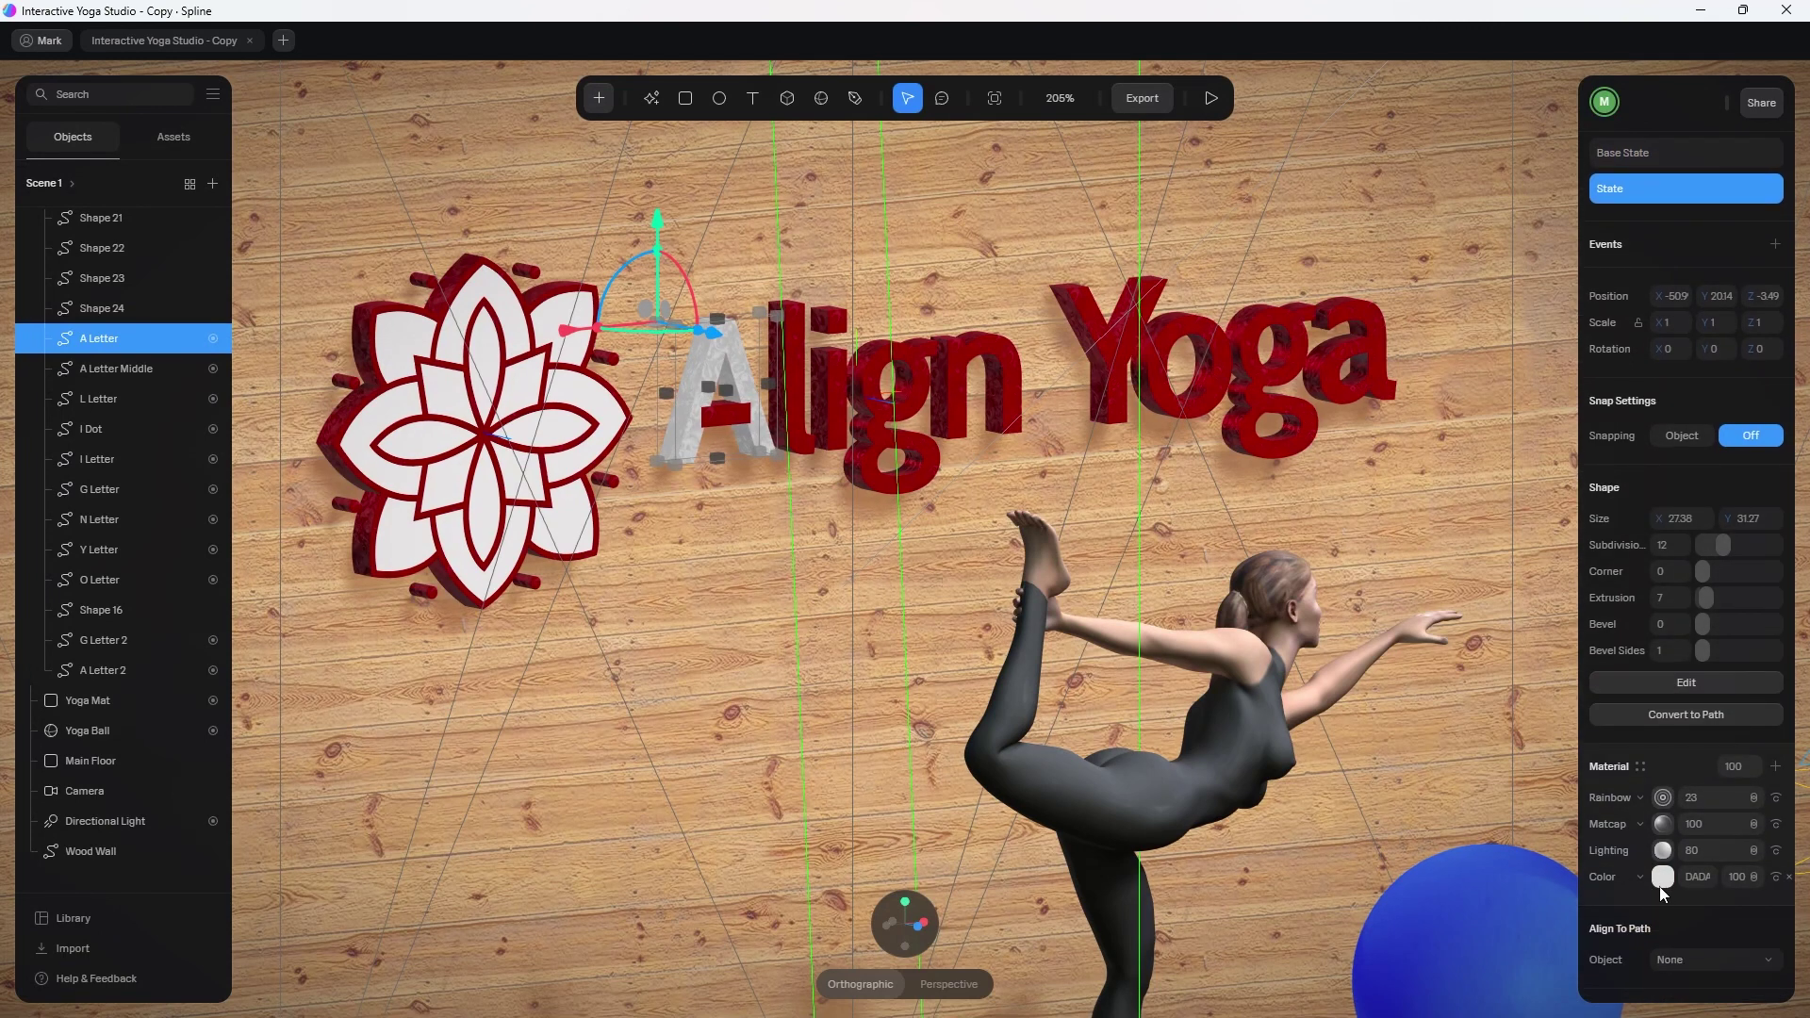
scroll(1658, 887, "down", 1)
scroll(1670, 793, "up", 2)
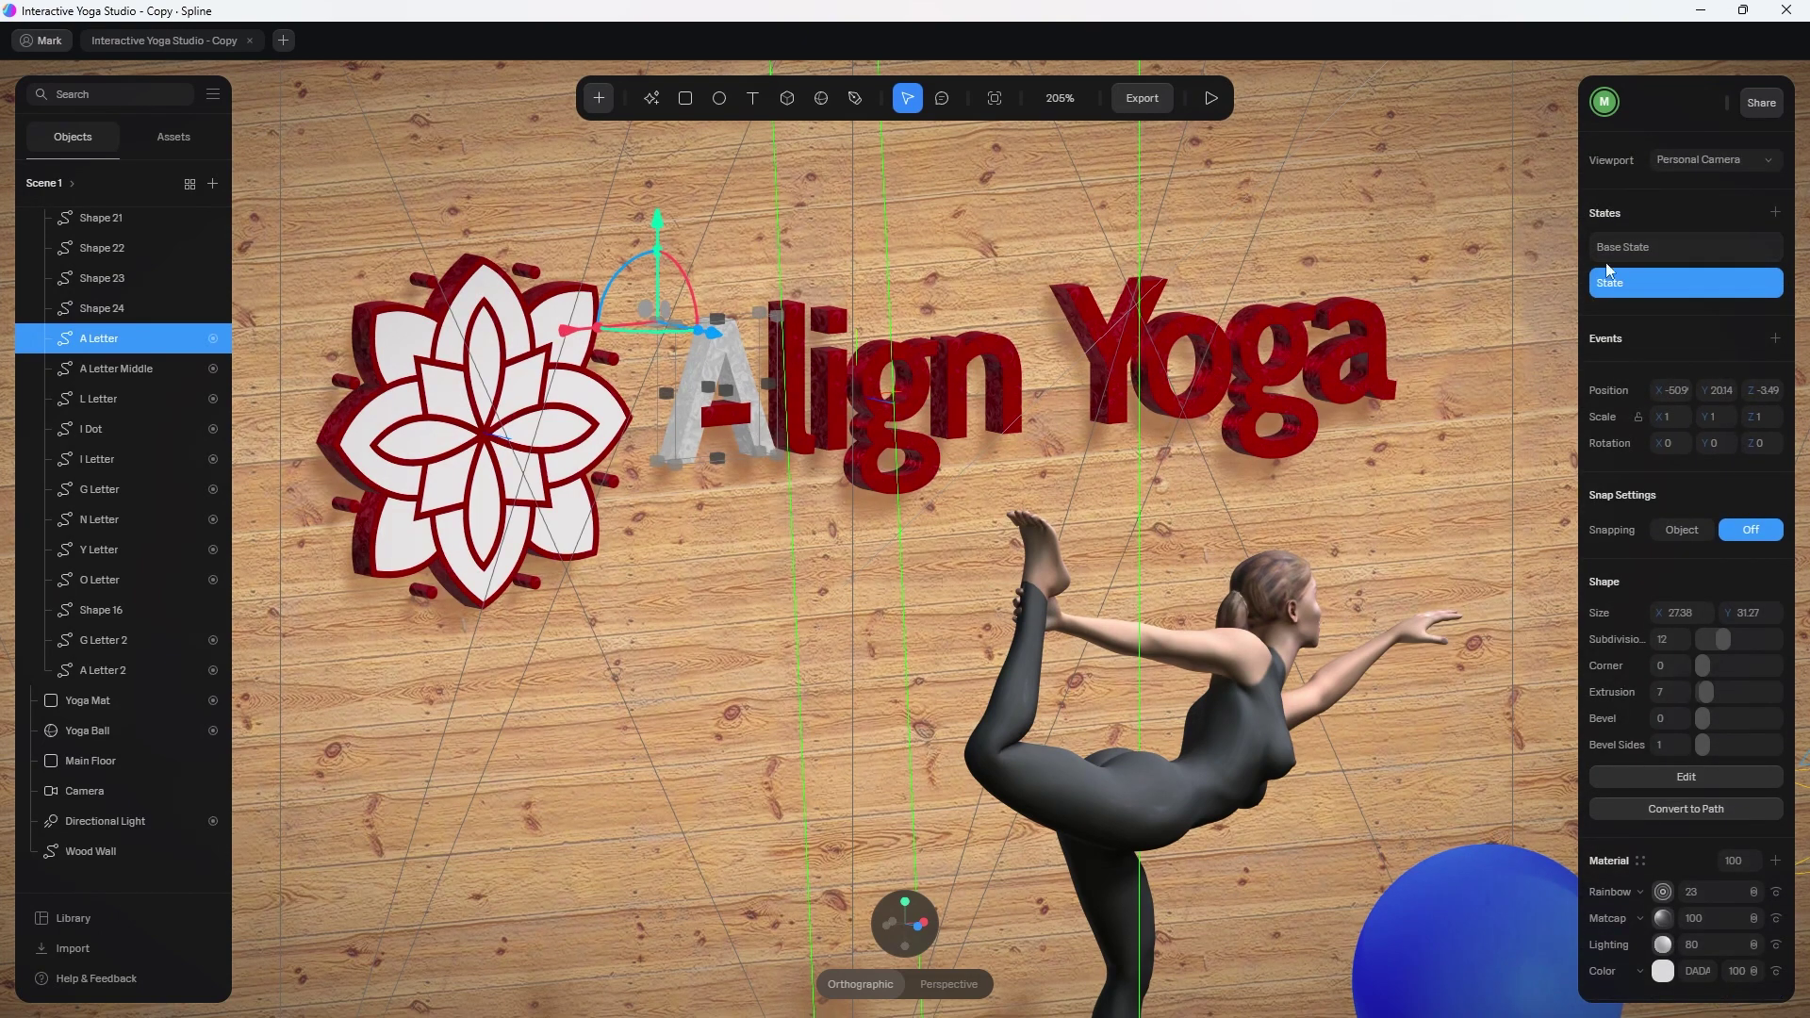
left_click(1675, 254)
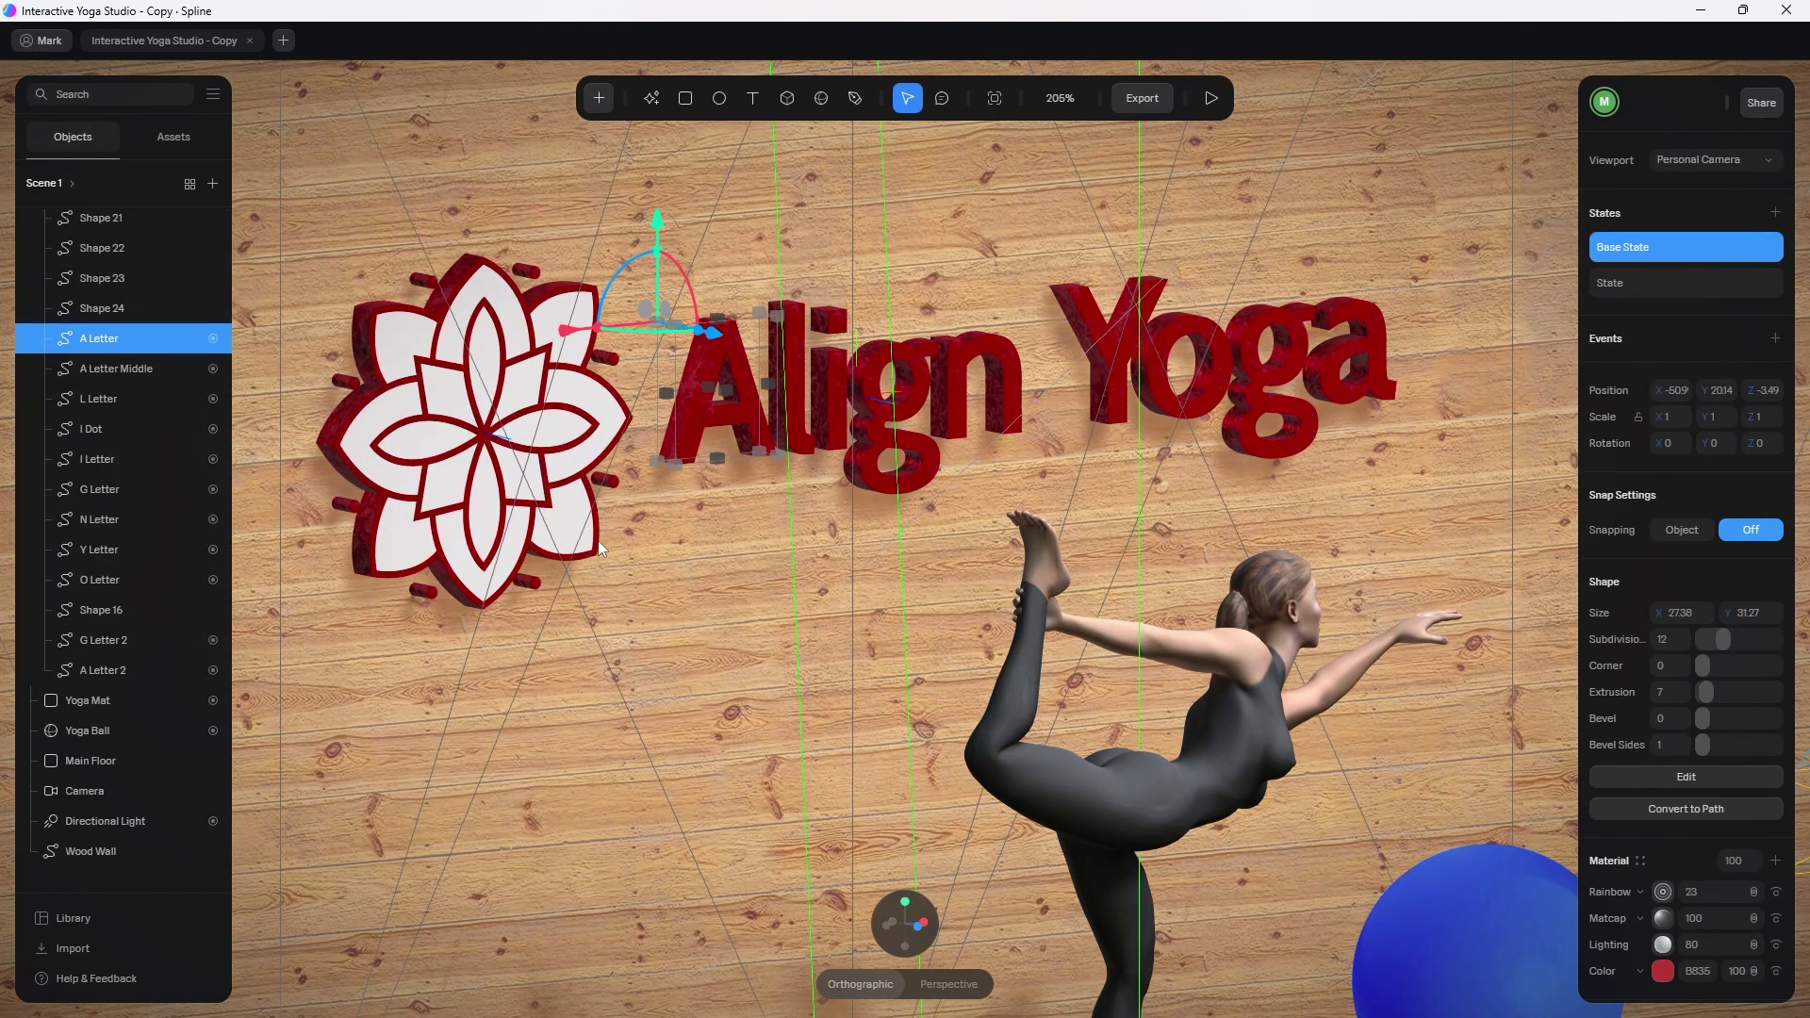
Bring the wall light switch into view, collapse the Red Fill group and expand the Switch Group.
middle_click_drag(592, 540, 1029, 480)
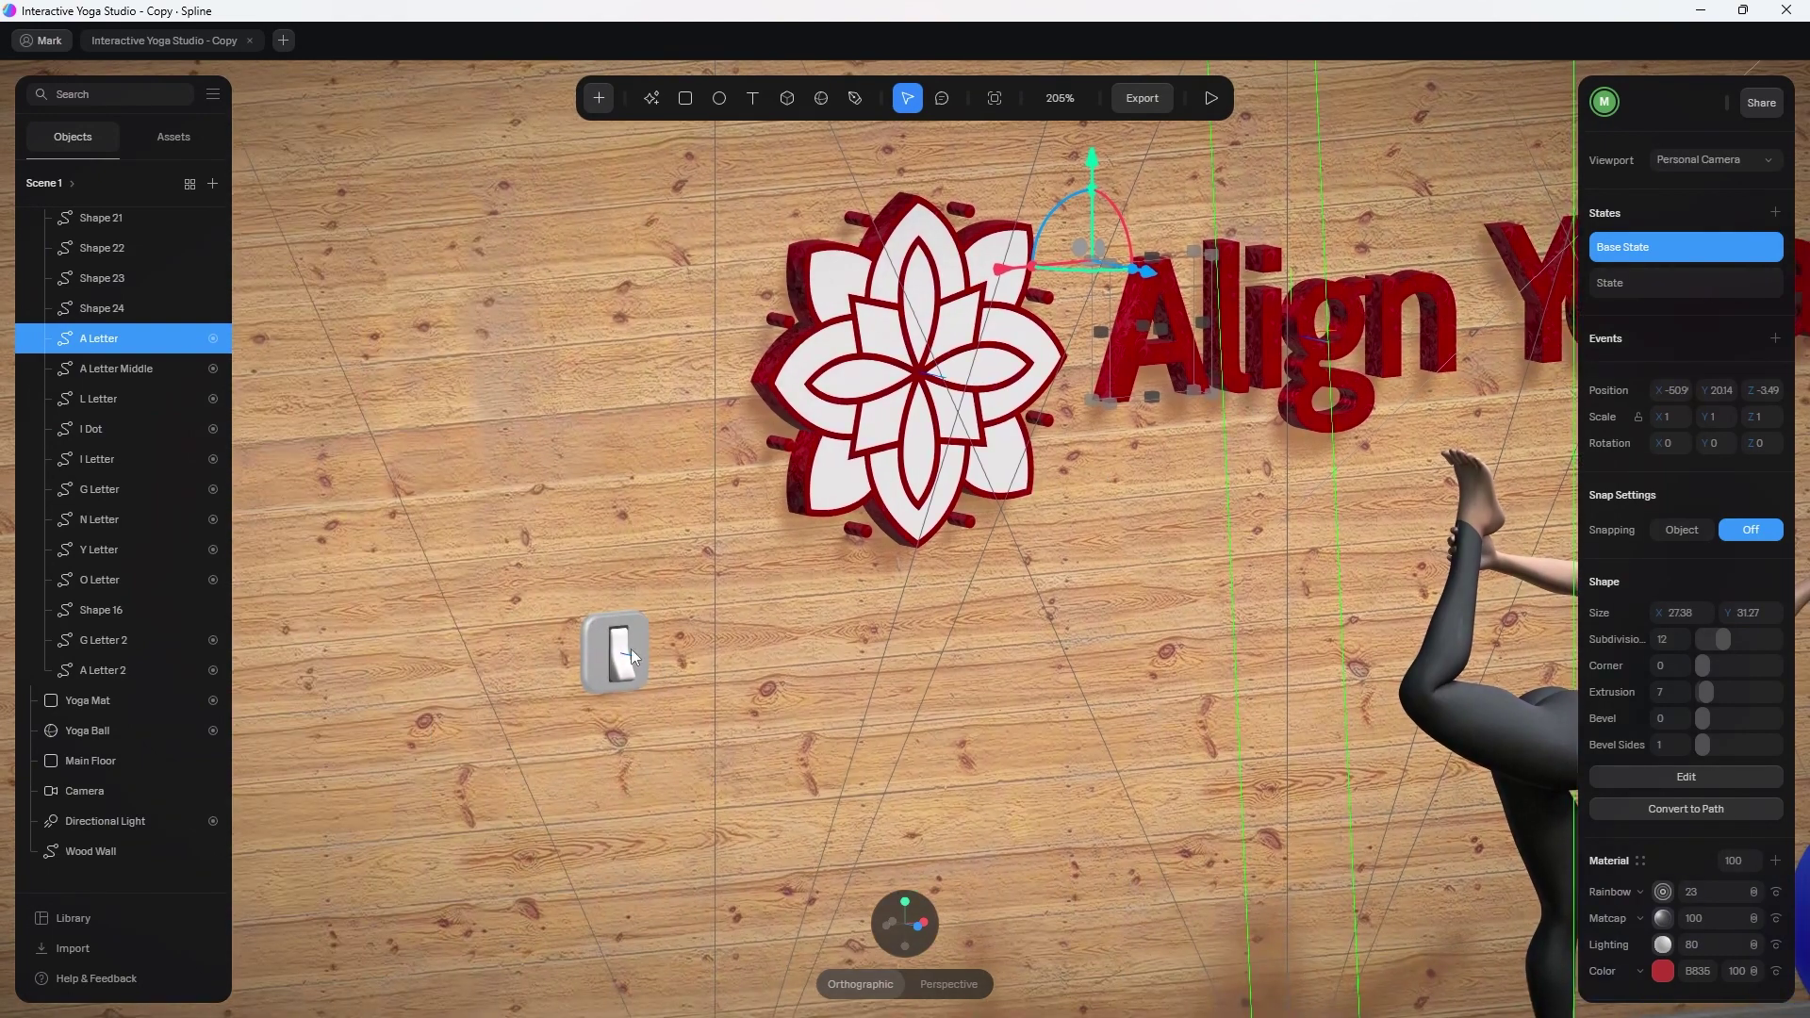
scroll(159, 337, "up", 5)
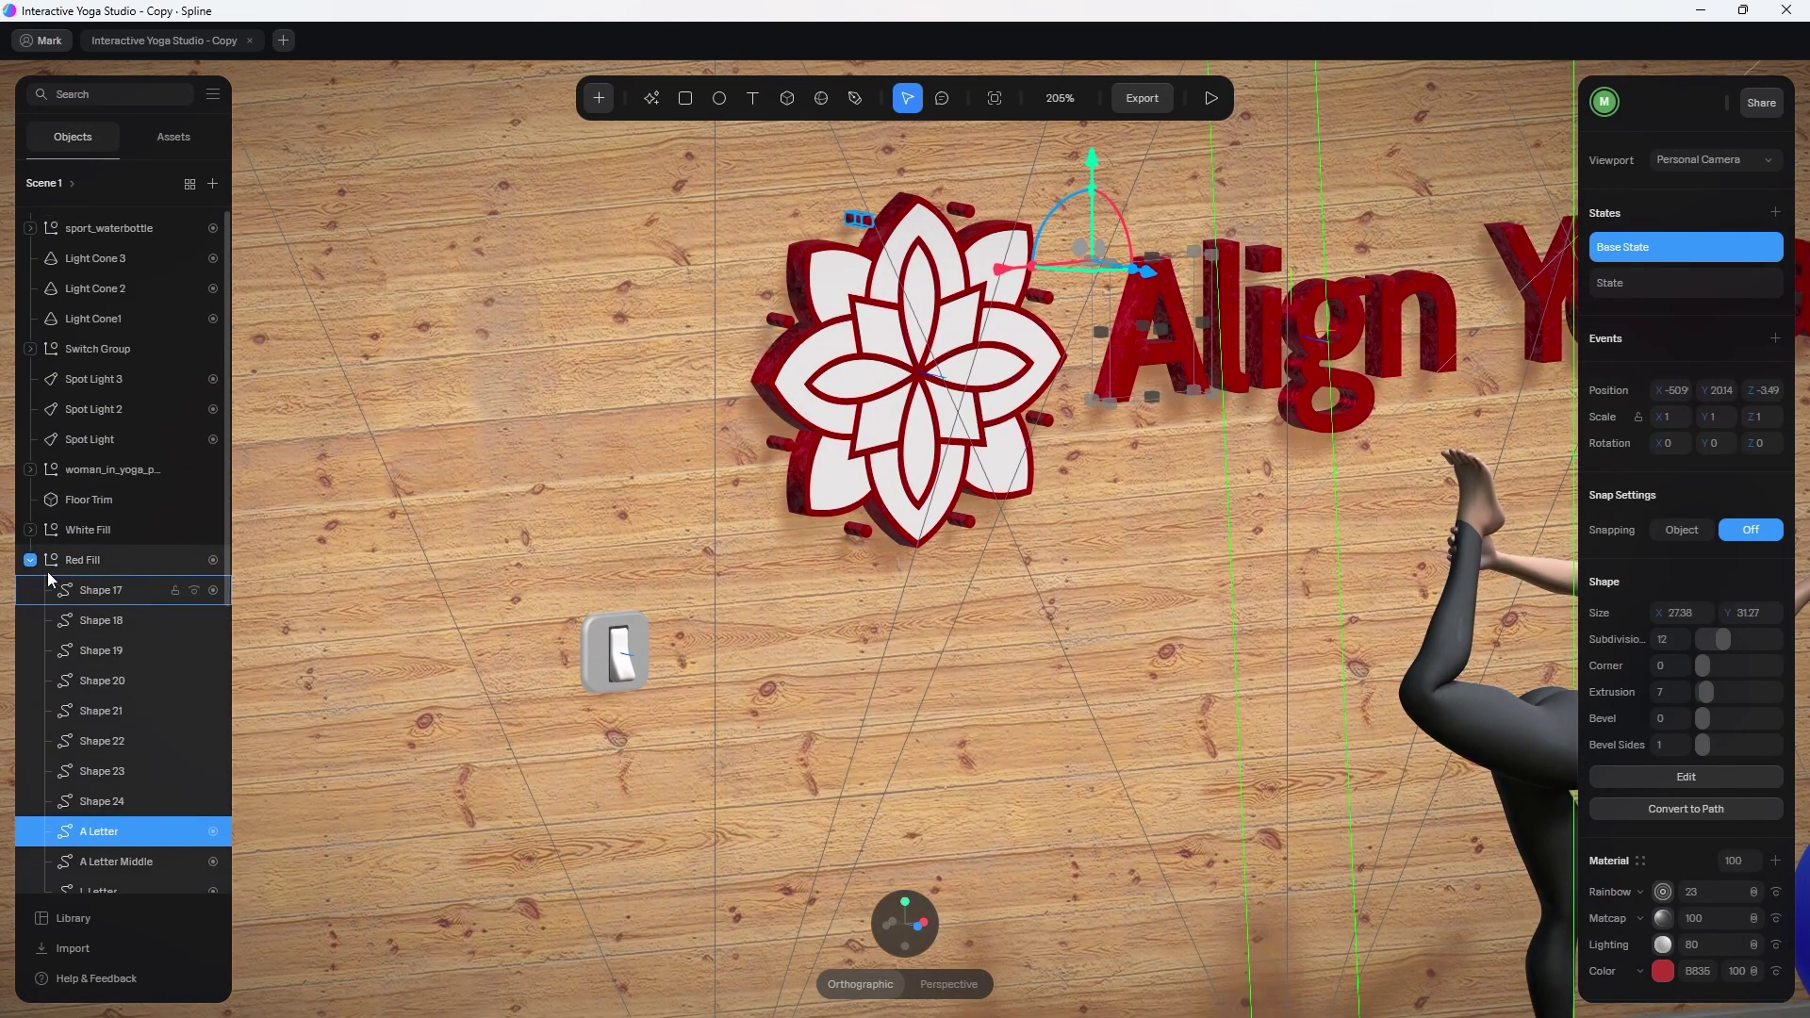
left_click(29, 561)
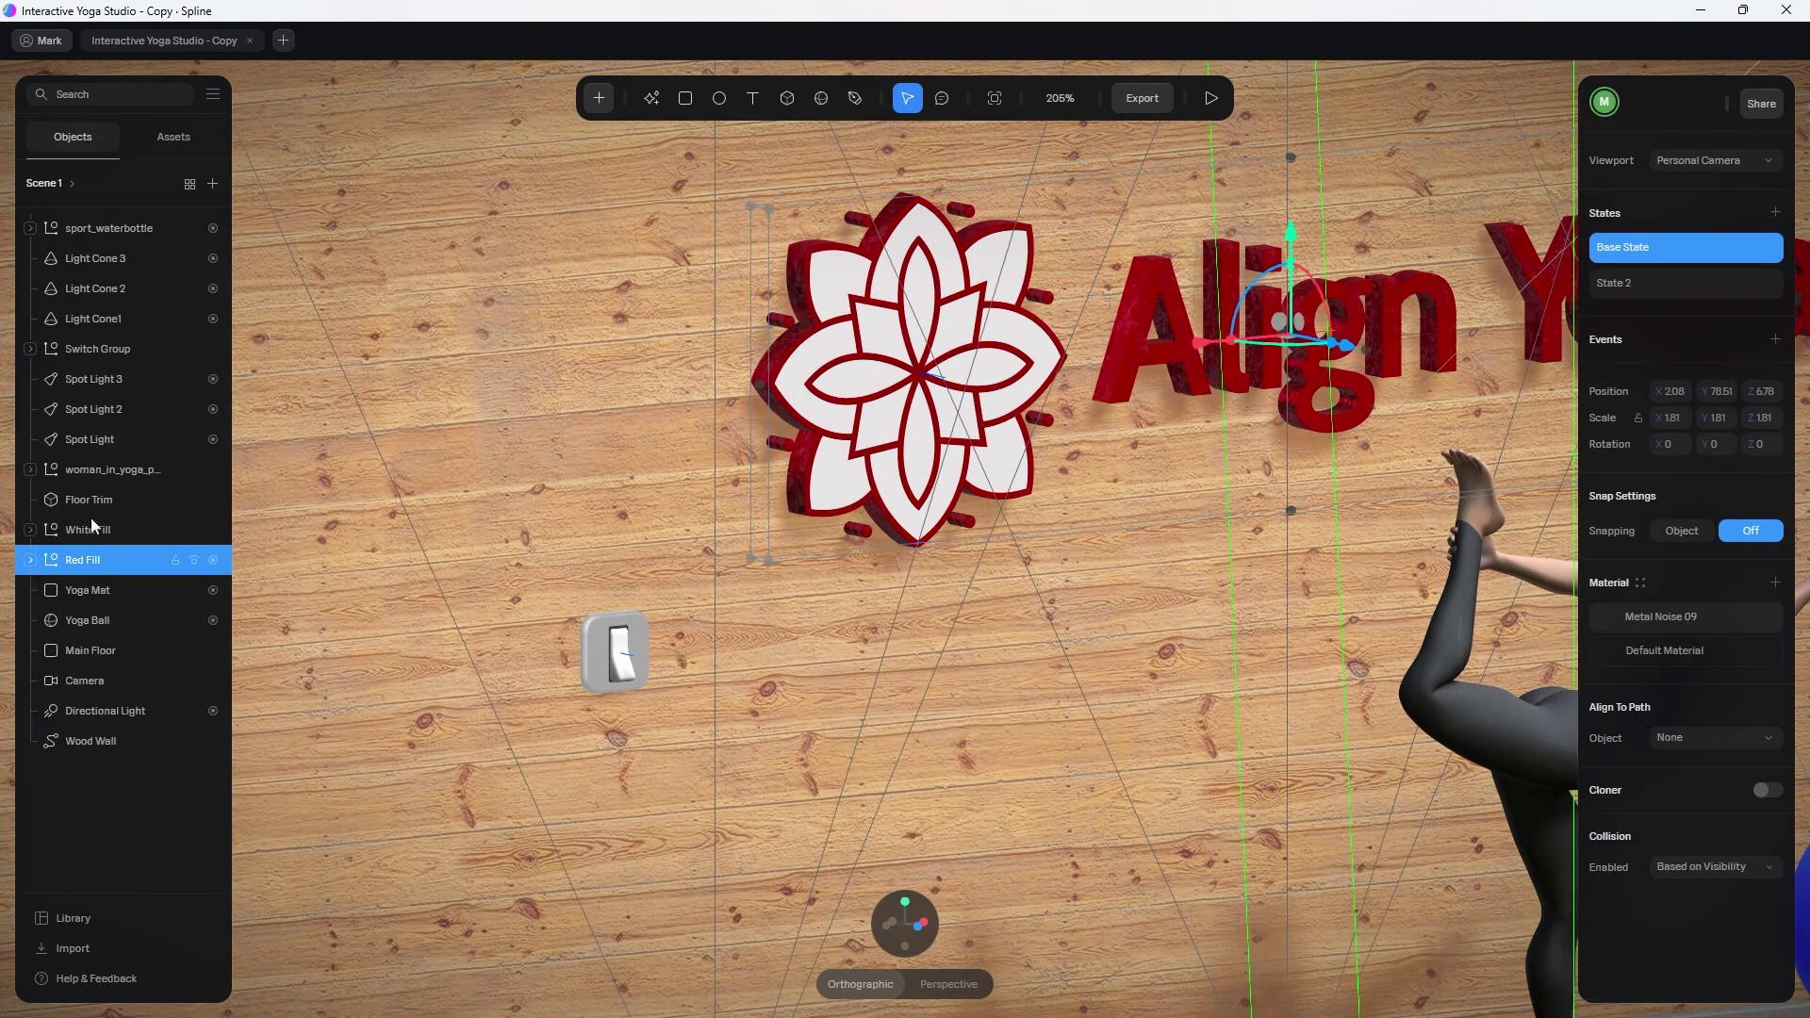
left_click(74, 351)
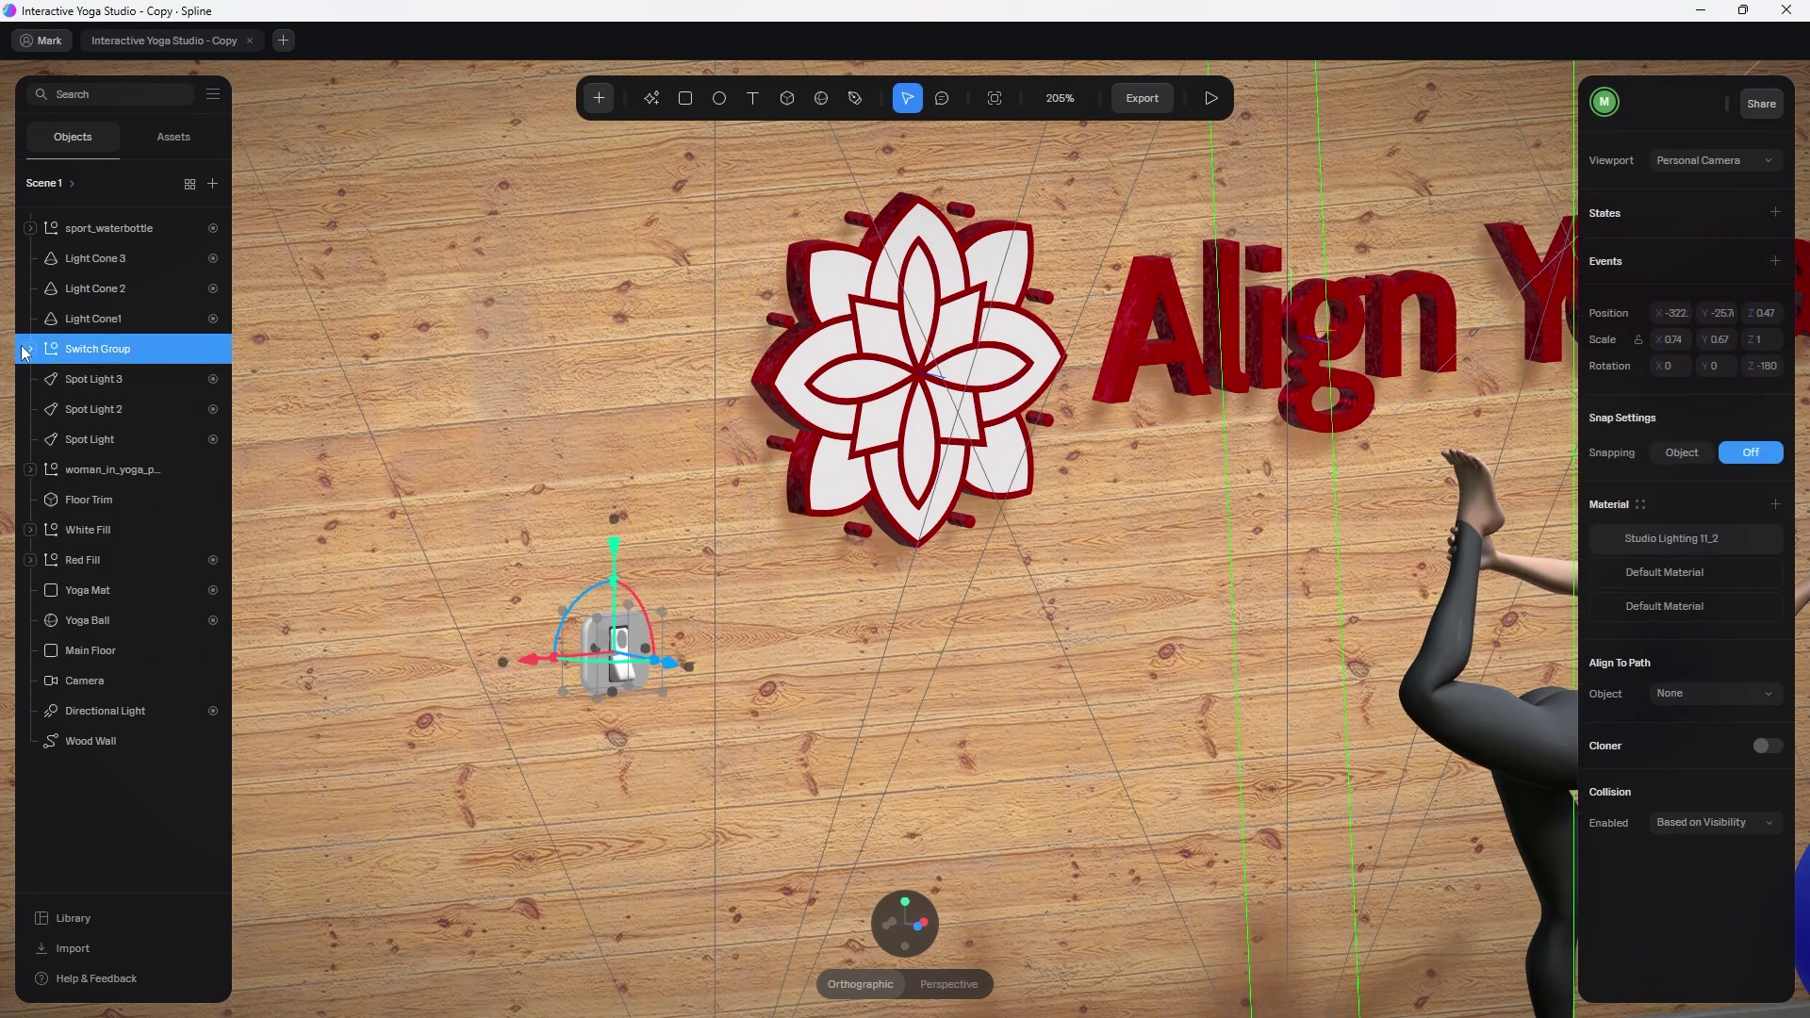
left_click(30, 350)
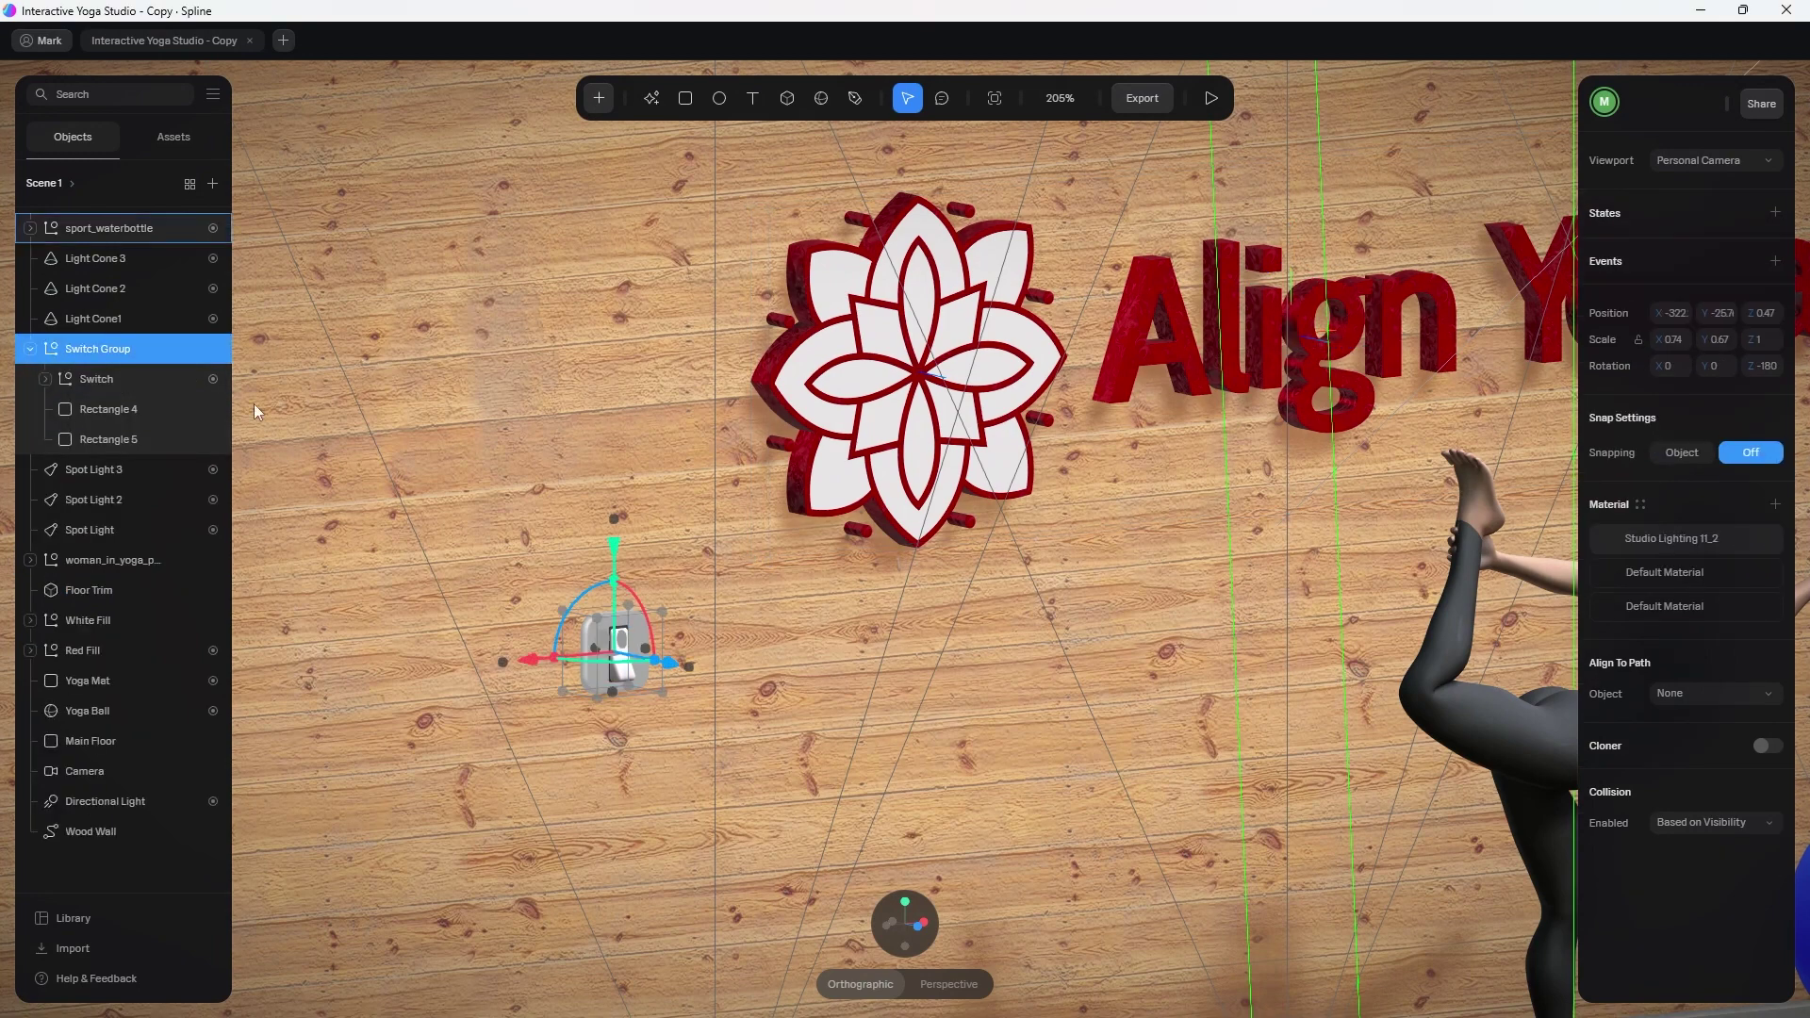
Select Switch and examine the Cube 3 transition in its first Mouse Down event.
left_click(127, 379)
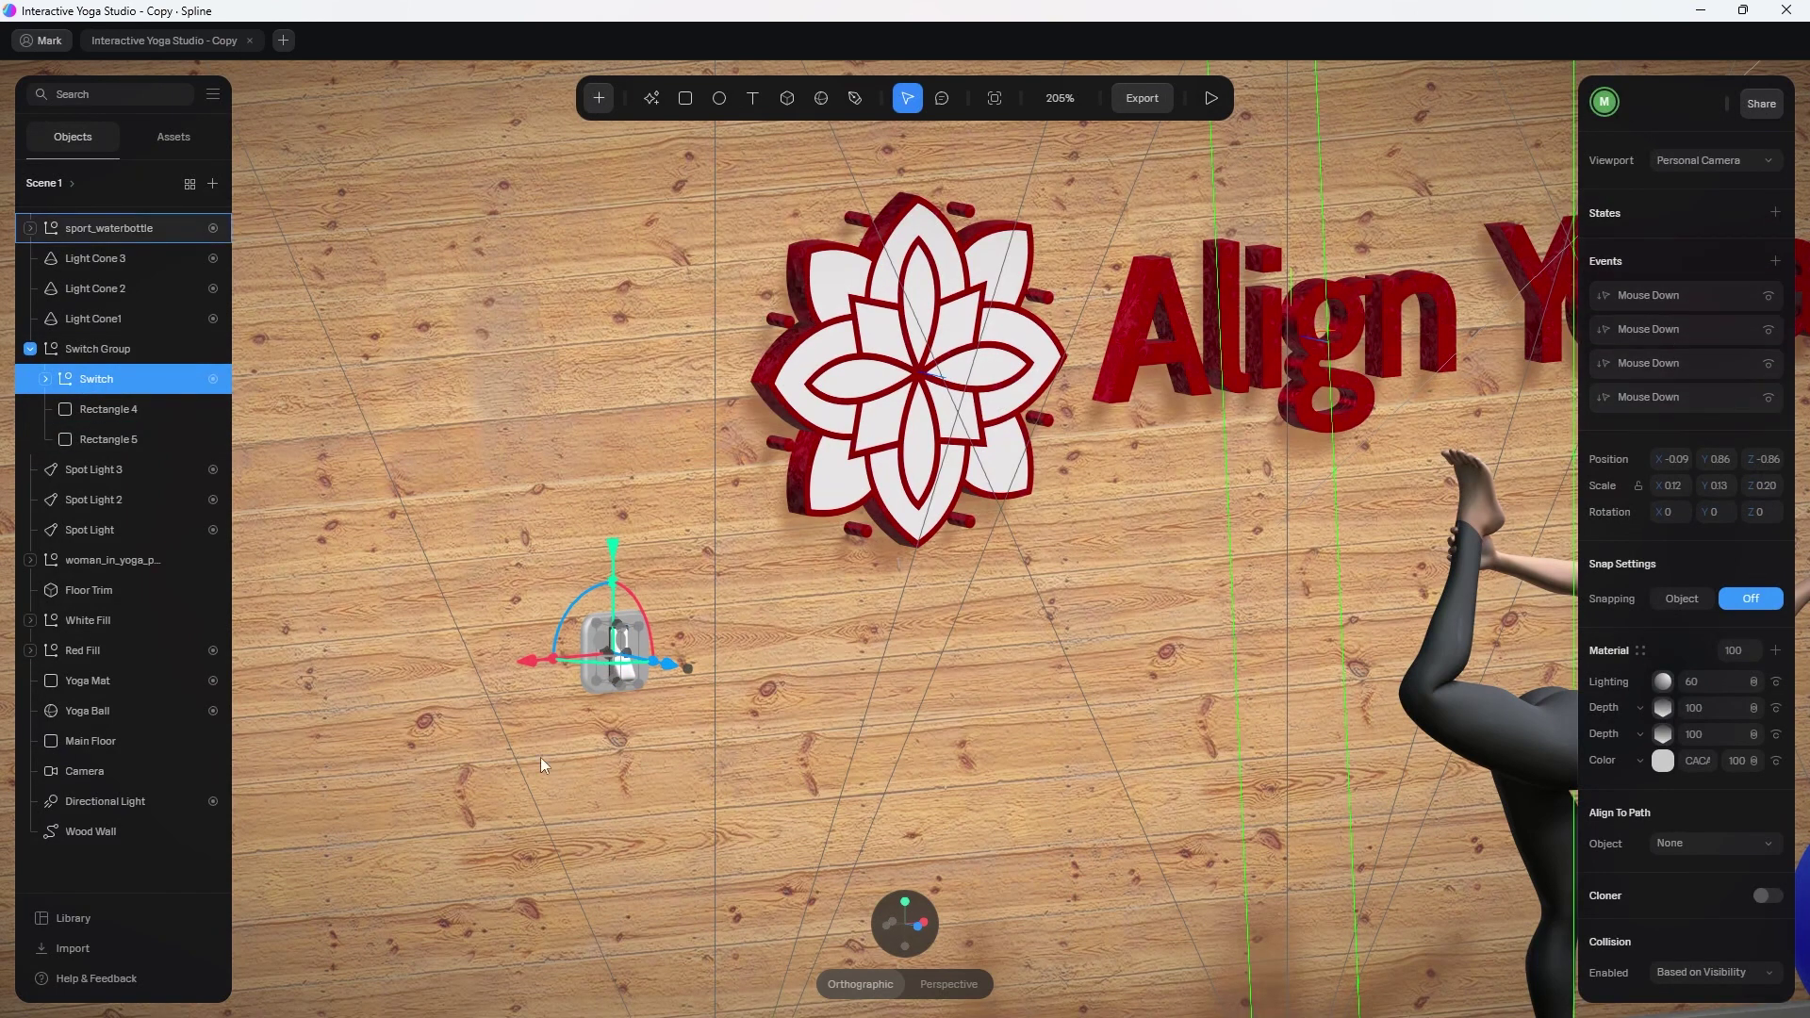
left_click(1675, 296)
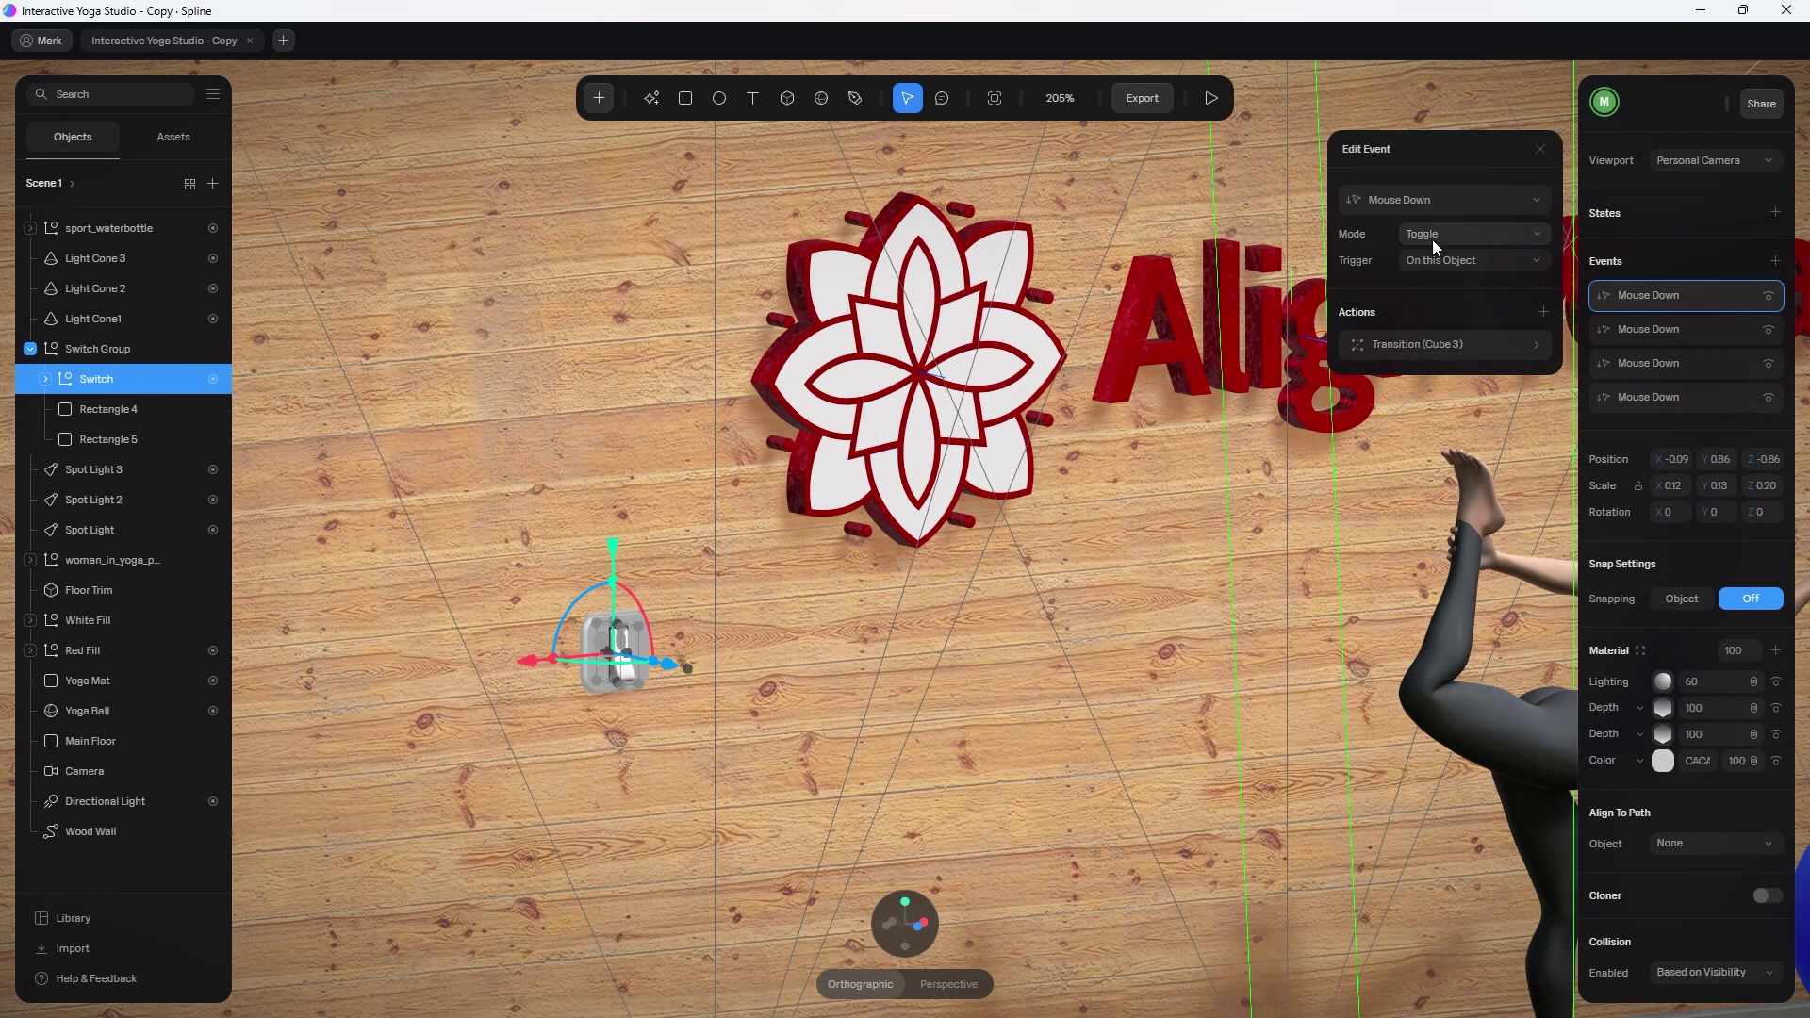
left_click(1448, 345)
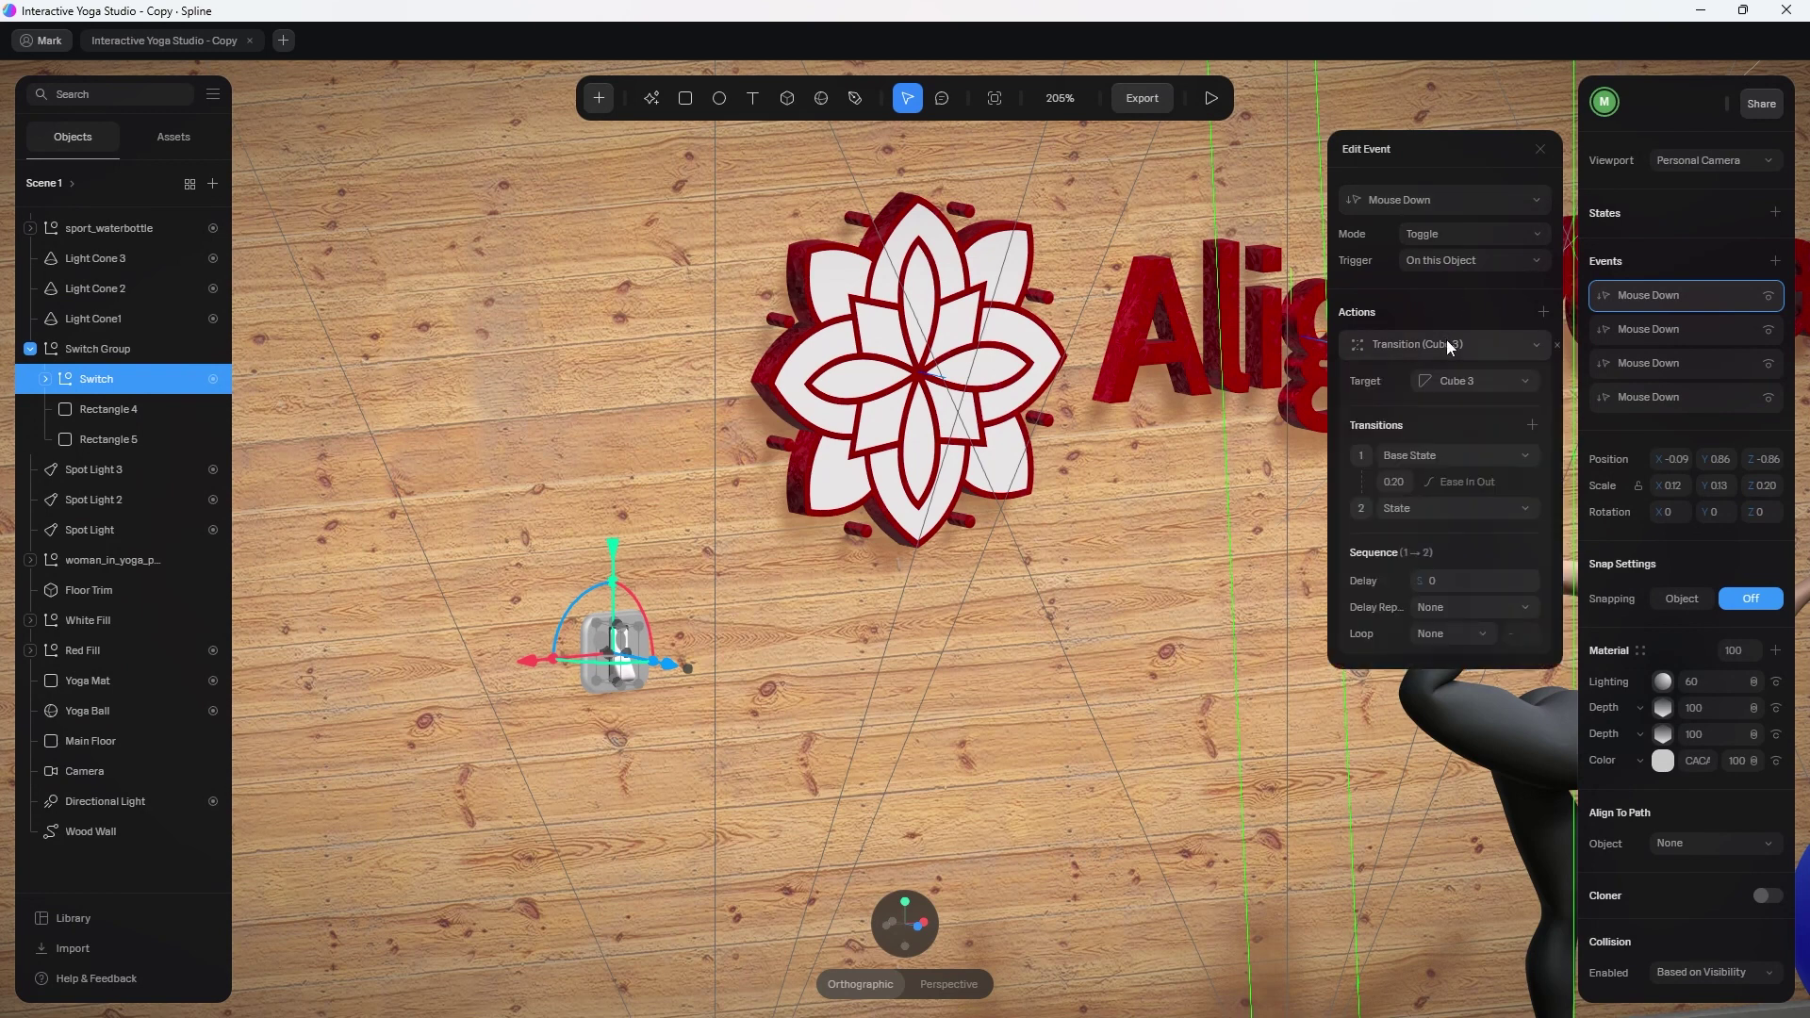
Go to the transition's target, Cube 3, and compare the rotation of its Base State and State, ending on State.
left_click(1424, 384)
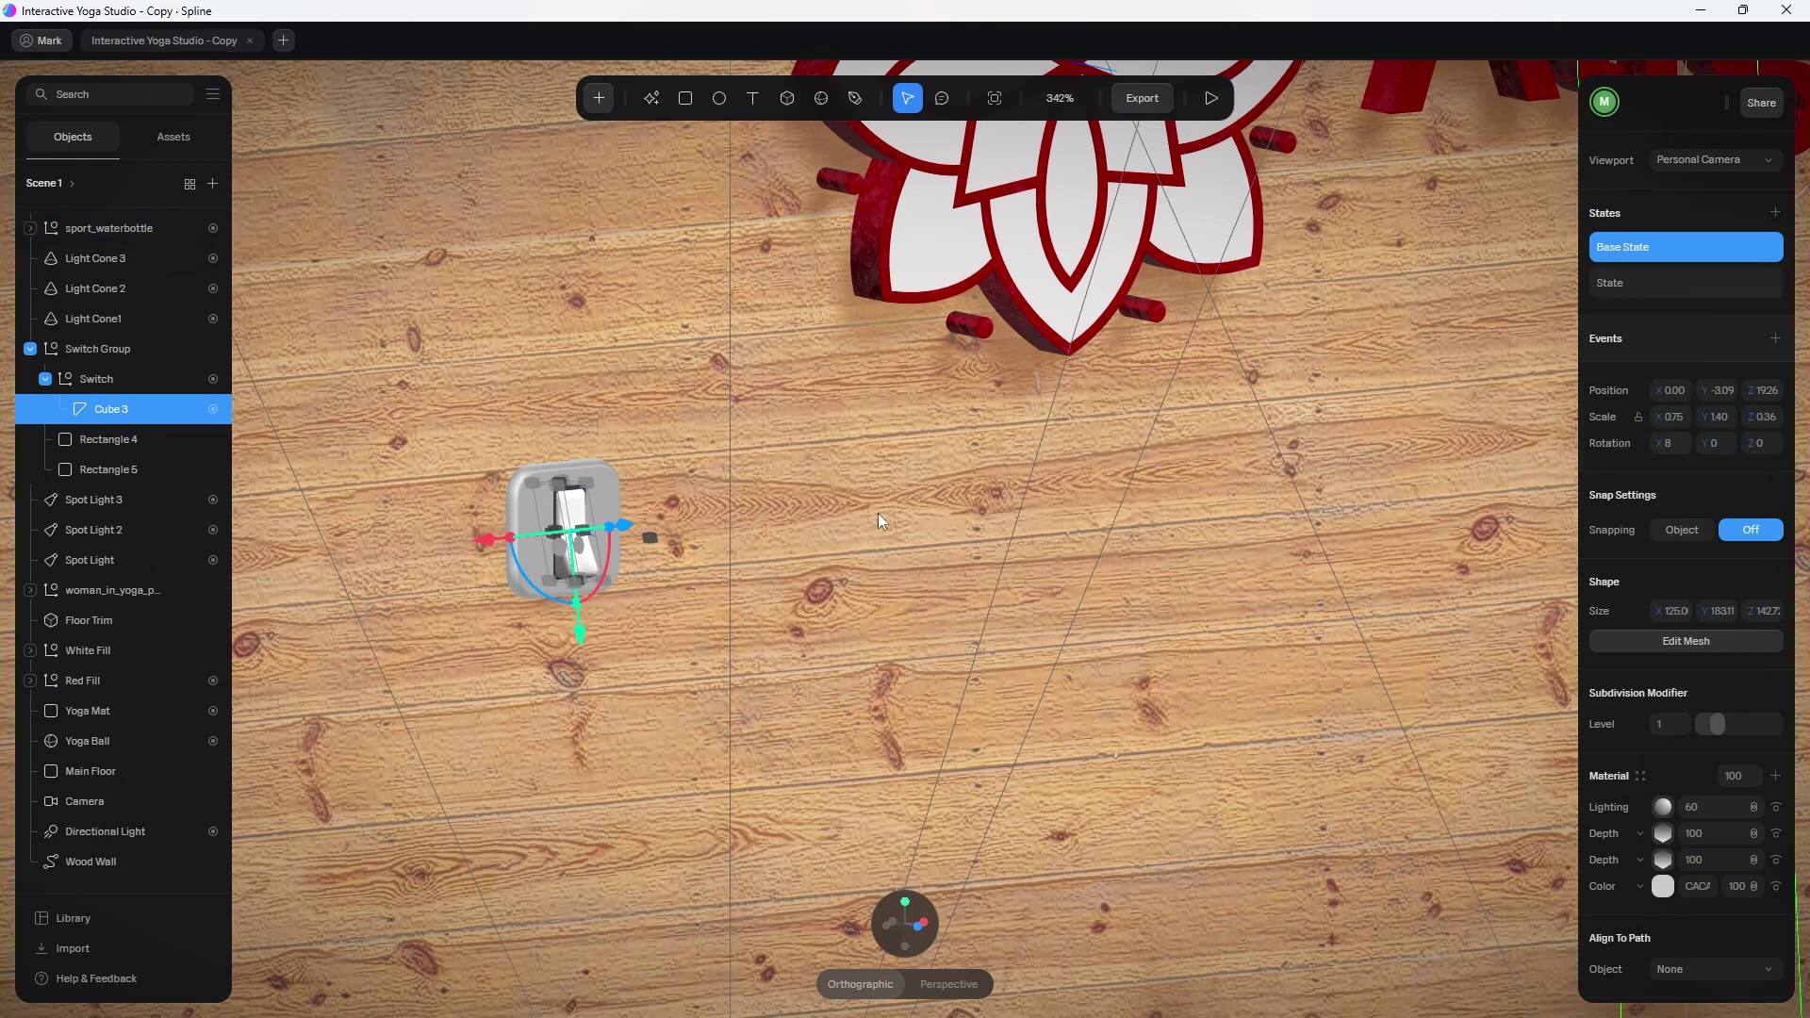
left_click(1642, 289)
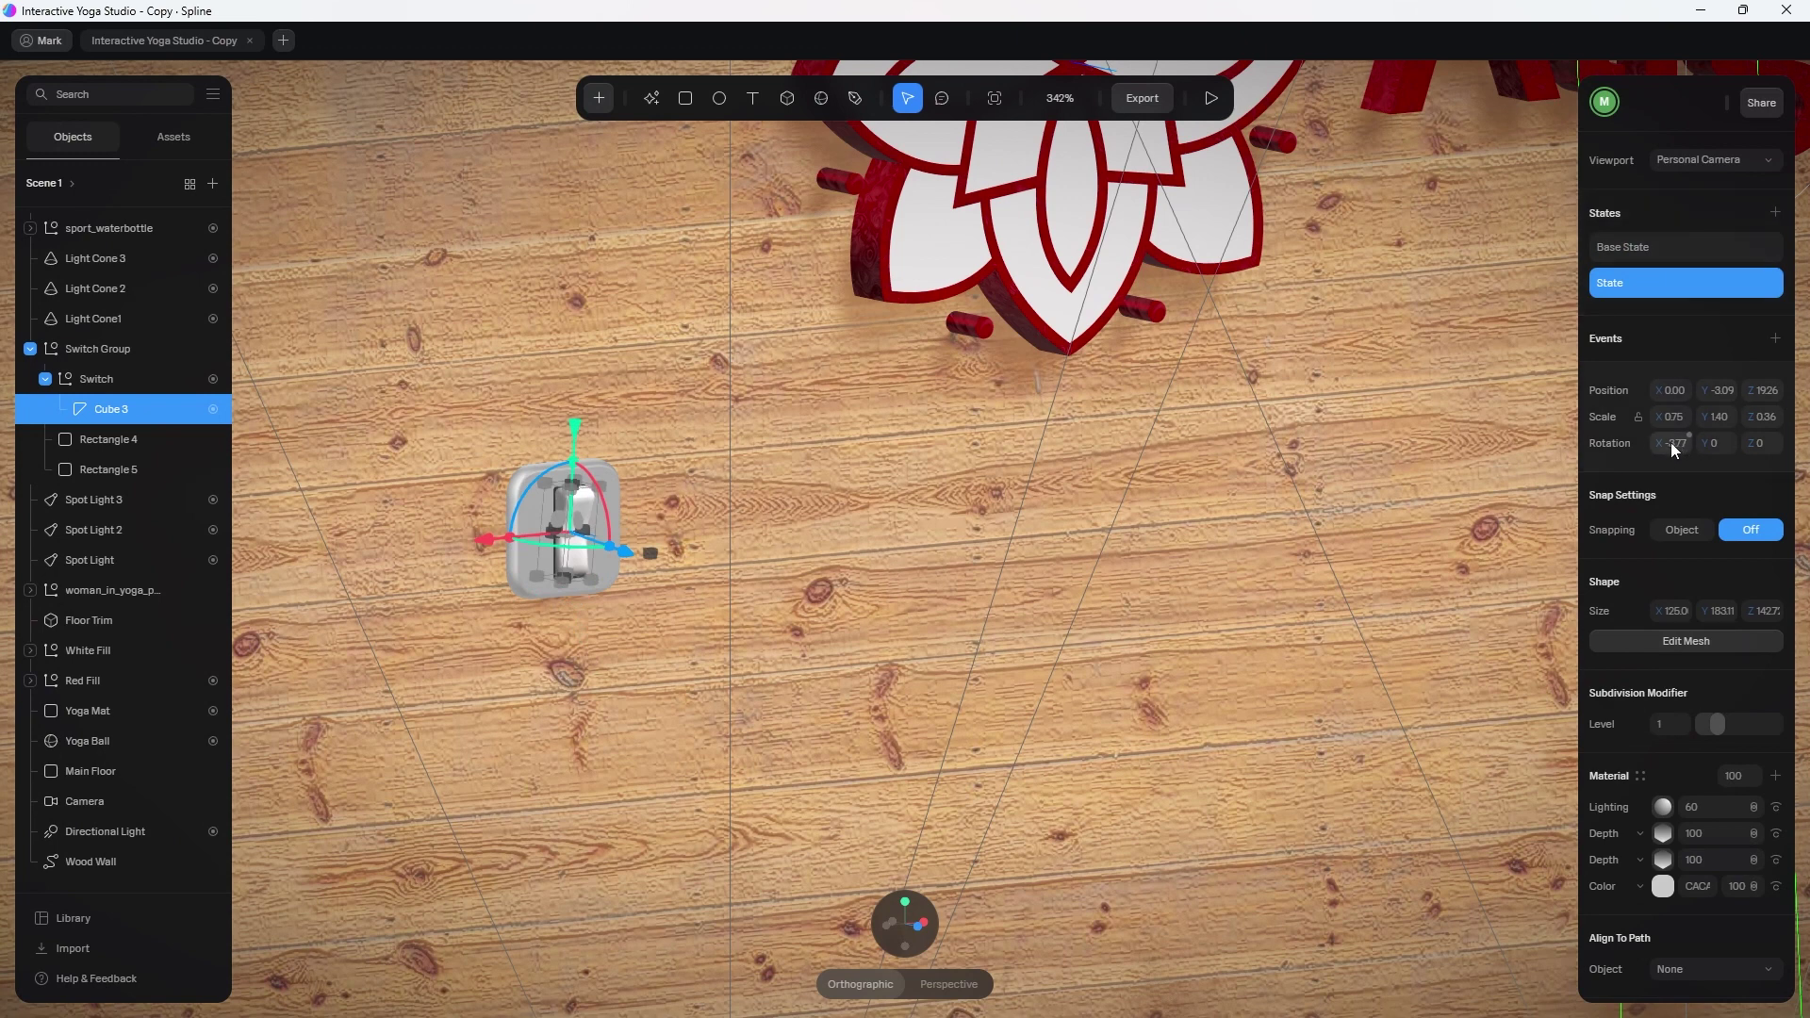
left_click(1671, 254)
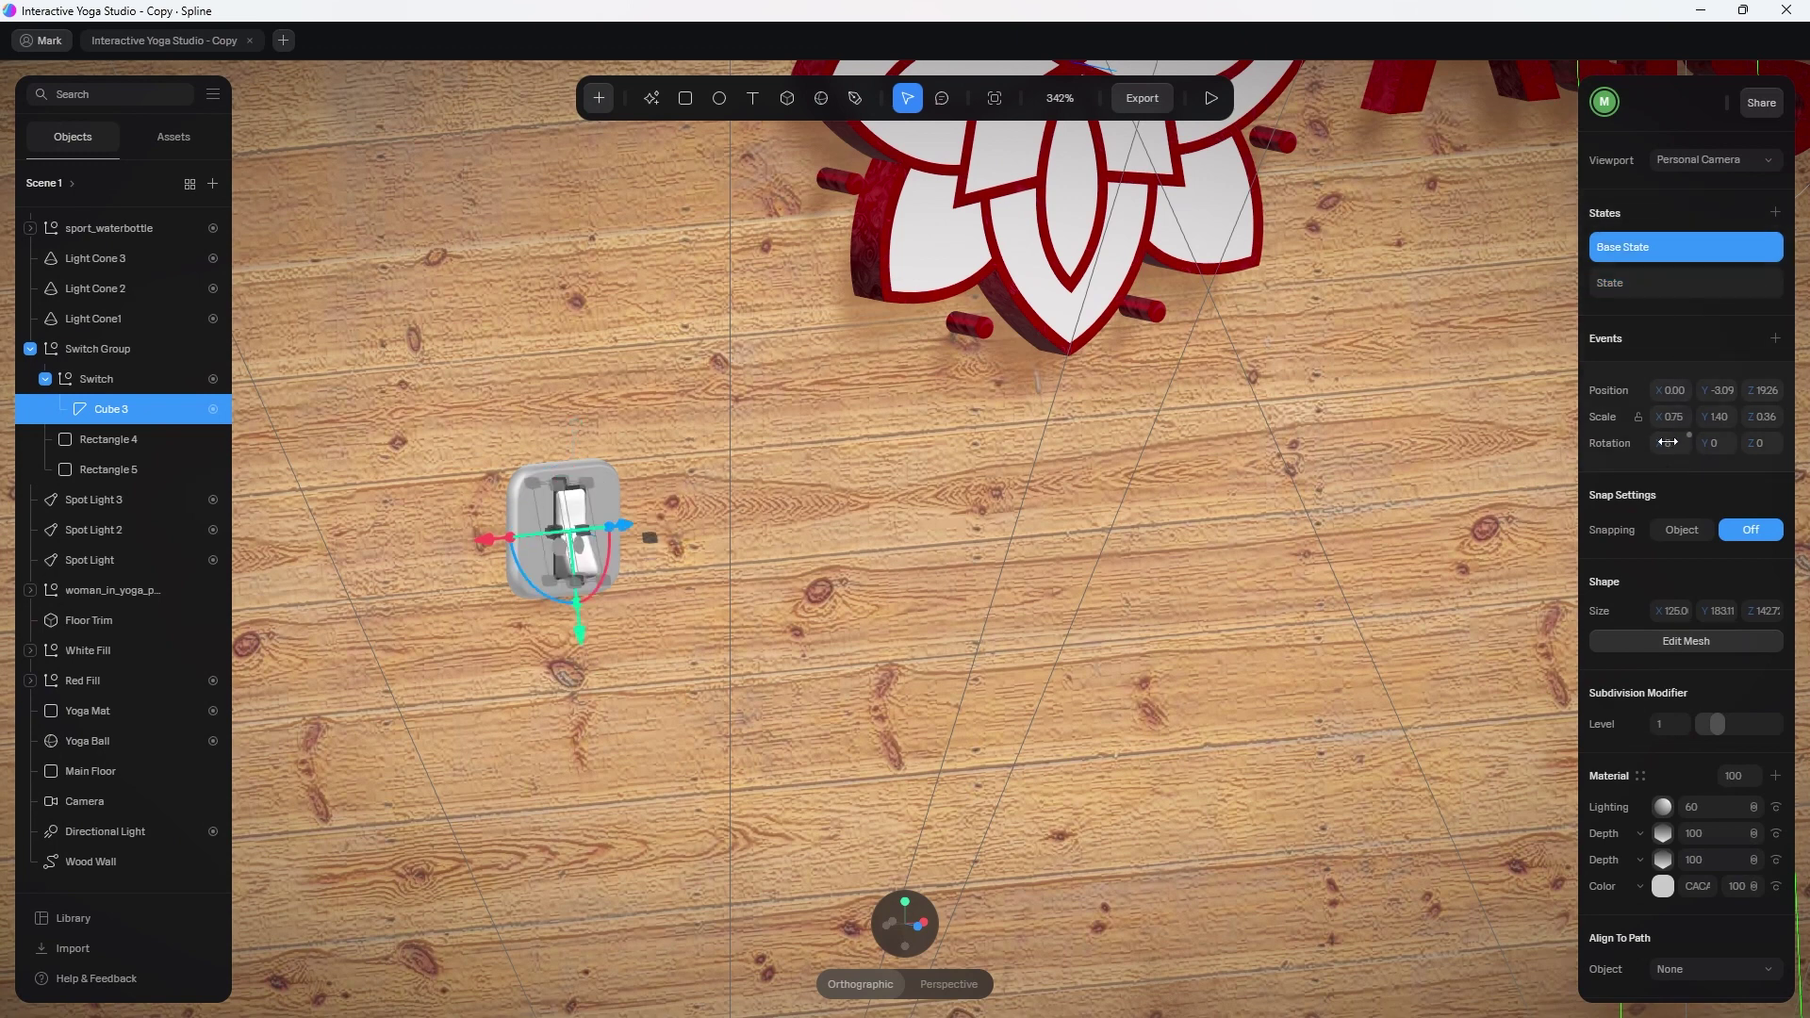
left_click(1664, 285)
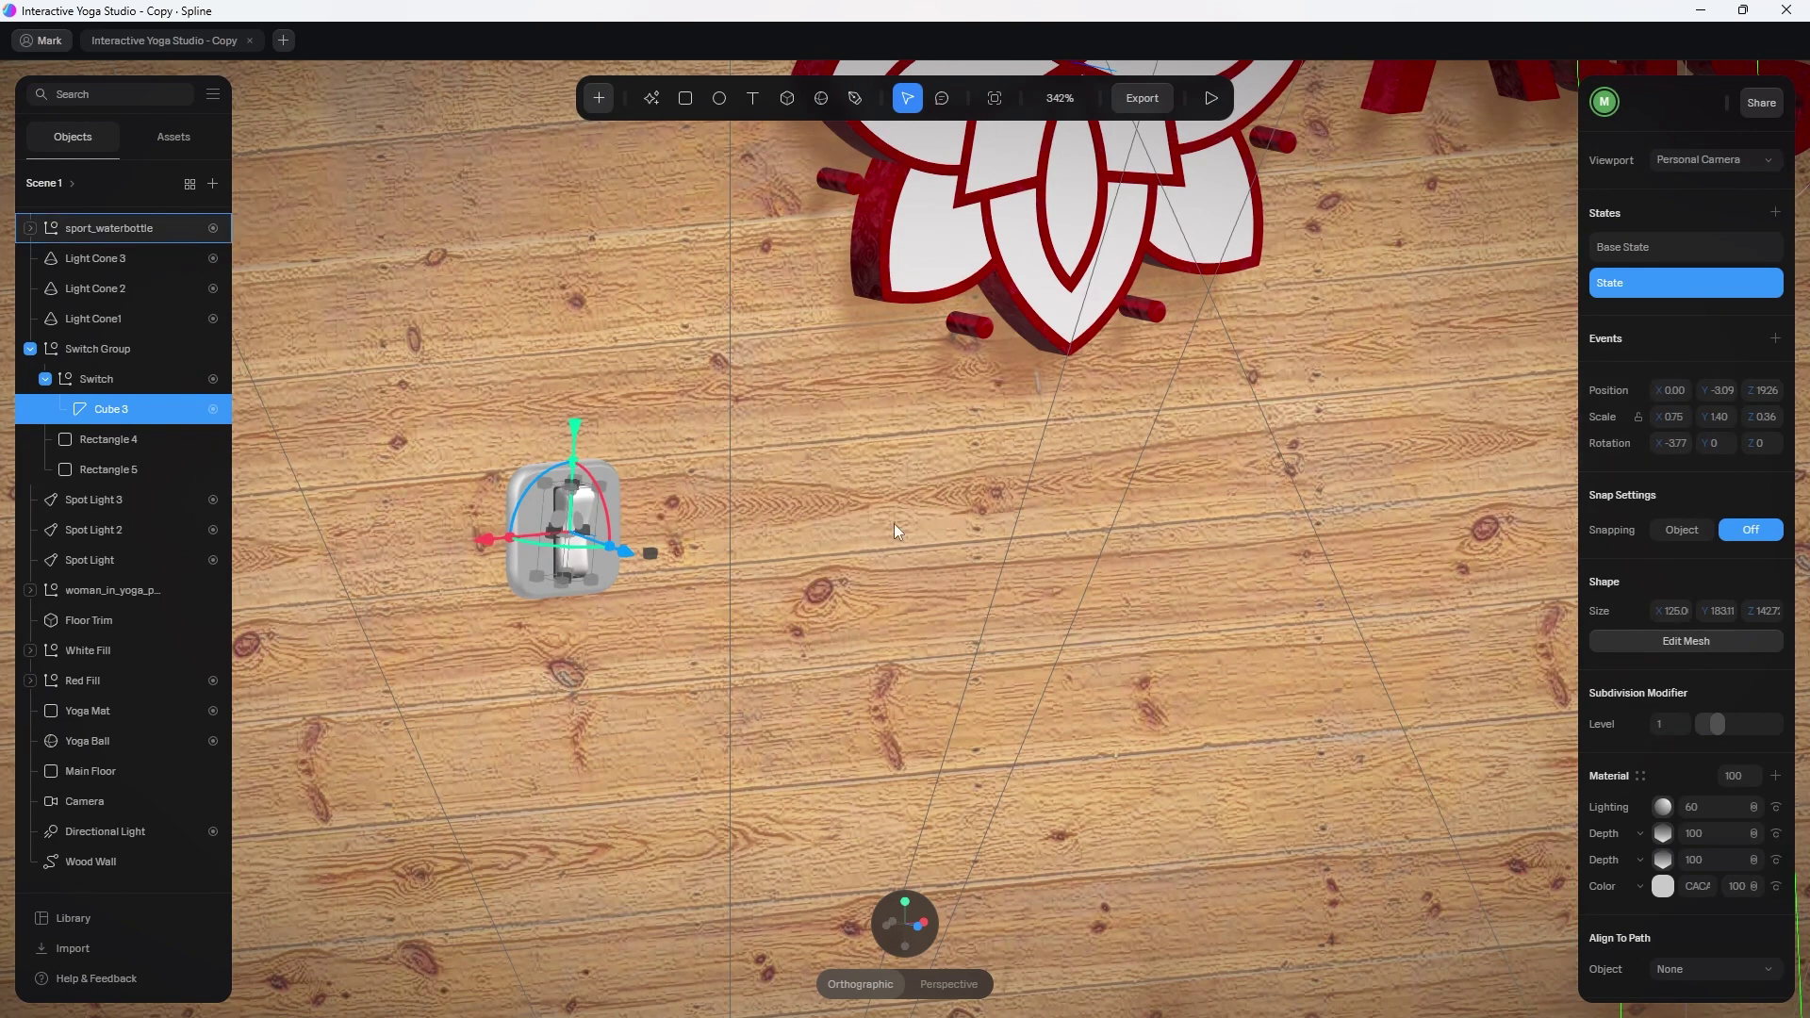
left_click(1717, 248)
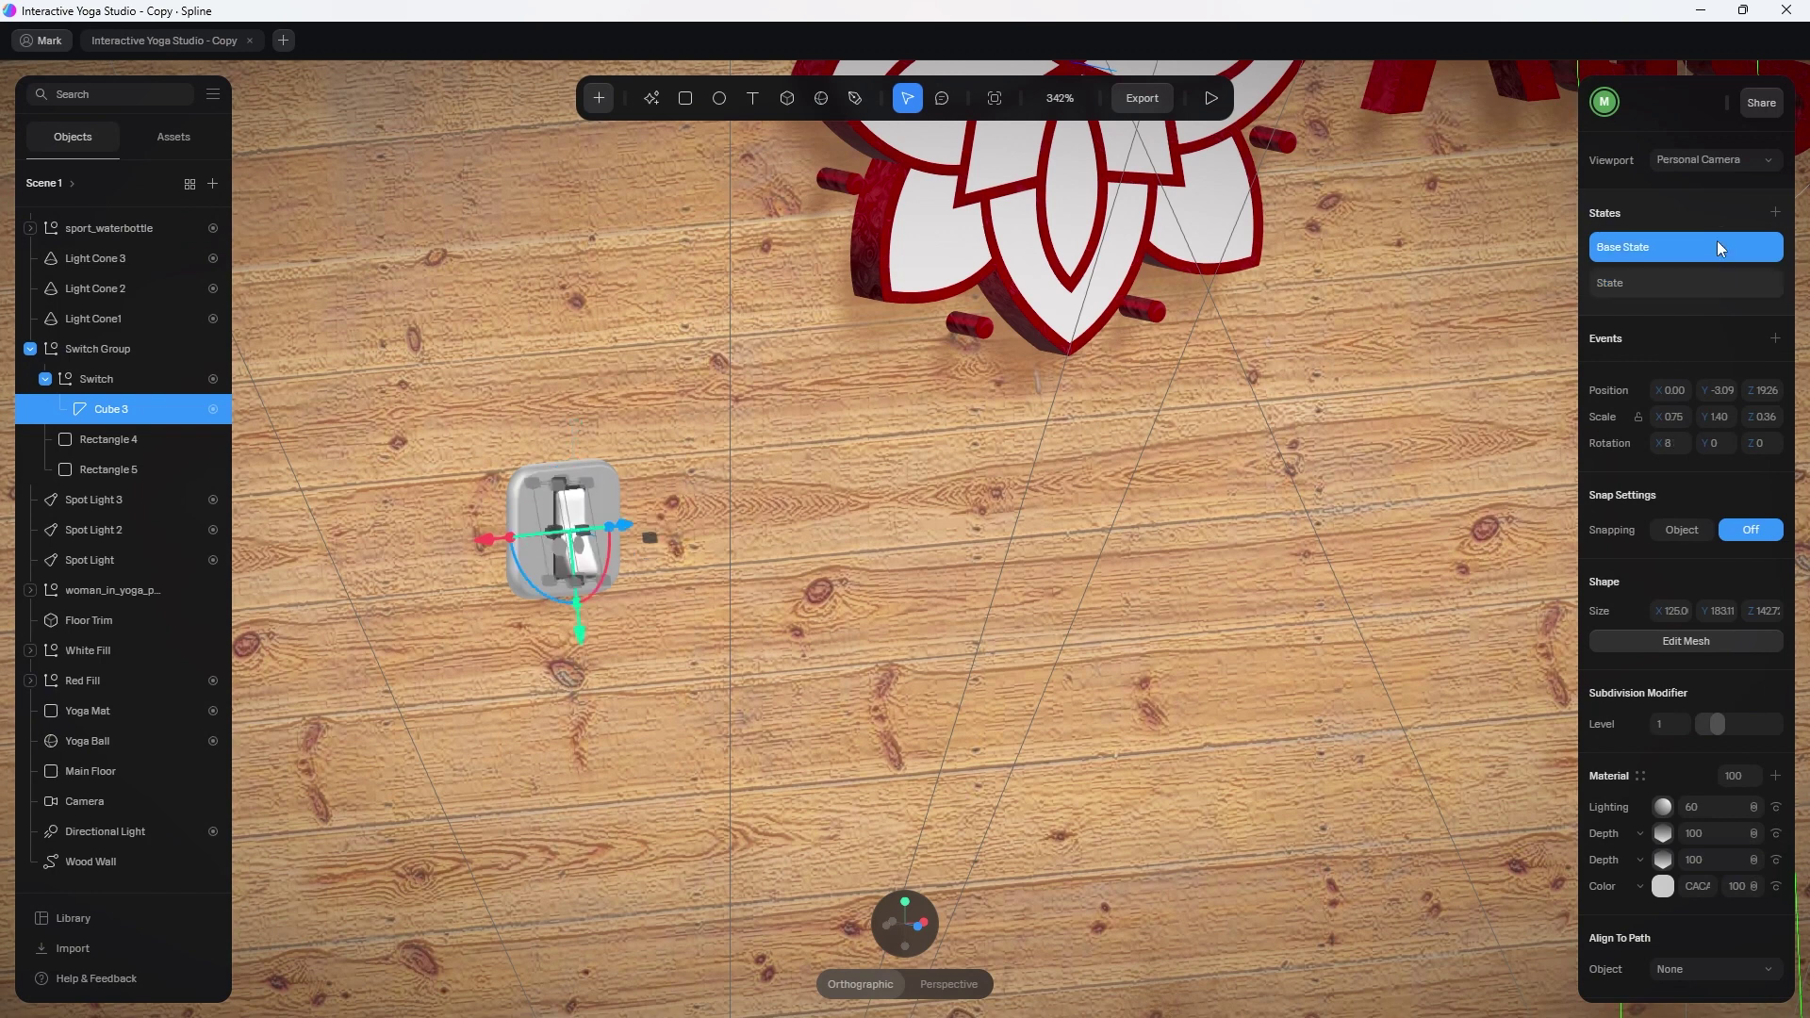
left_click(1679, 287)
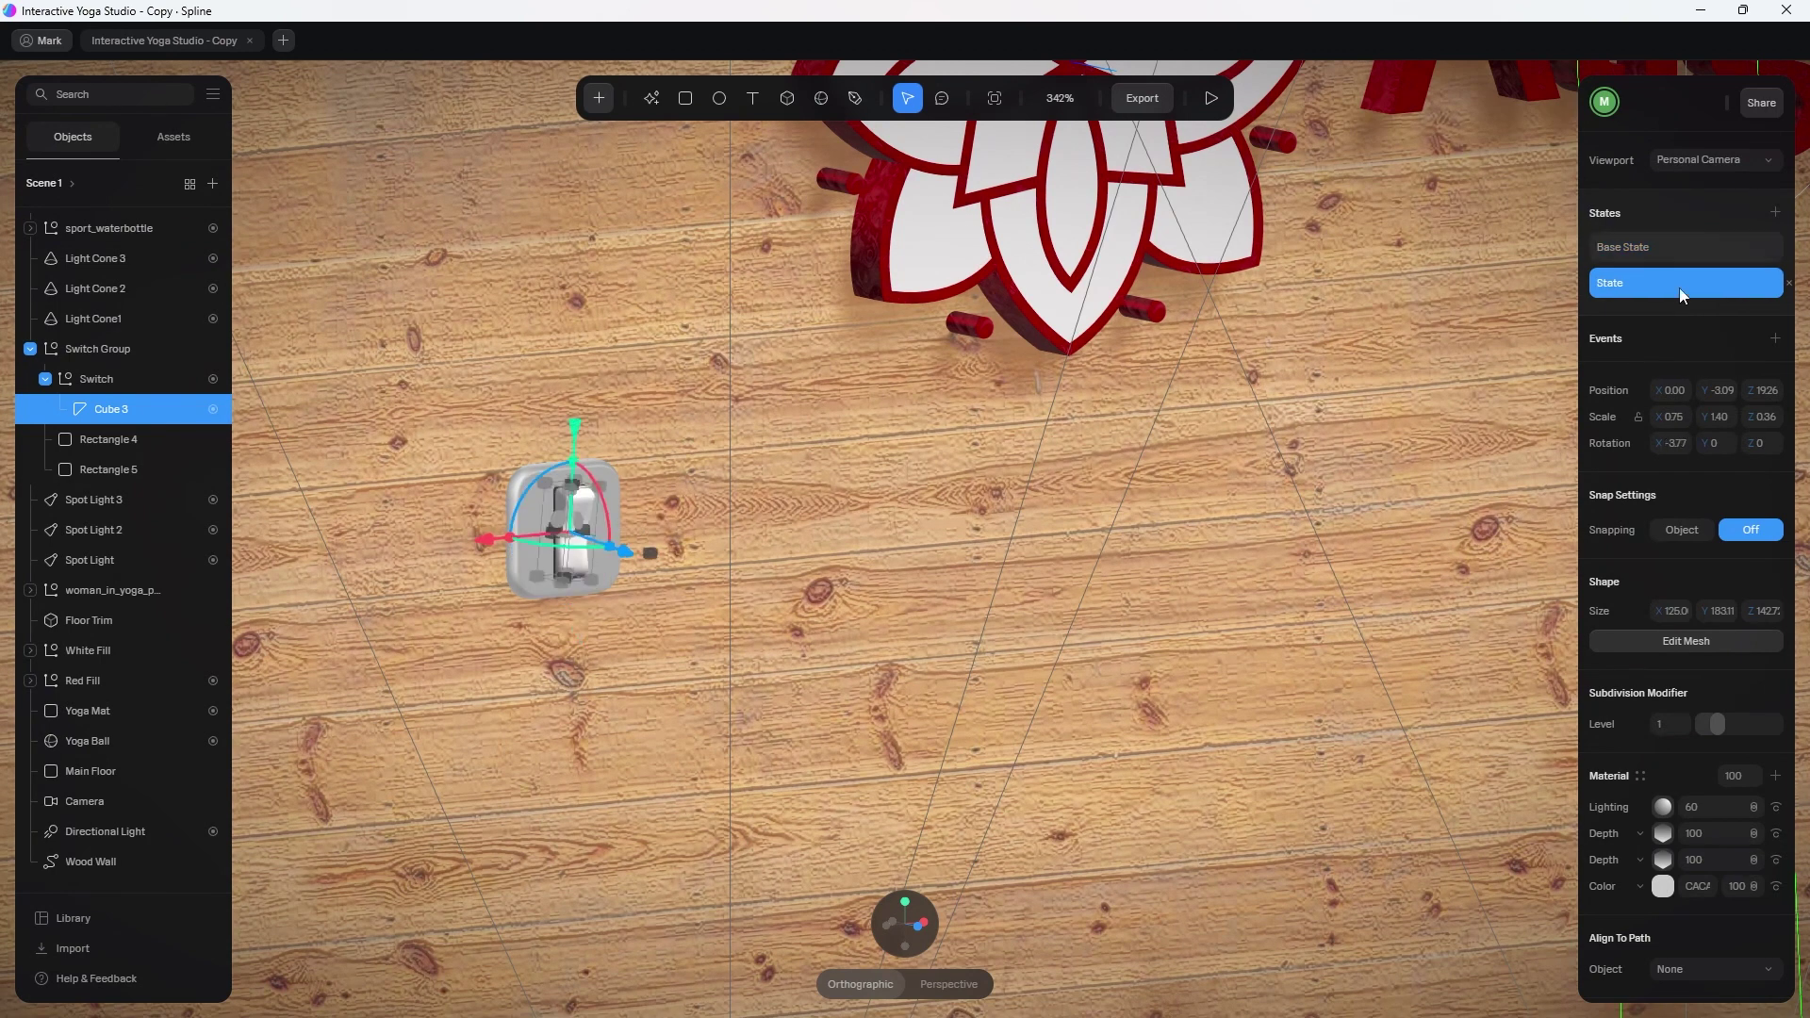
Review Switch's first Mouse Down event again, and examine the Spot Light 3 transition in its second Mouse Down event.
left_click(119, 383)
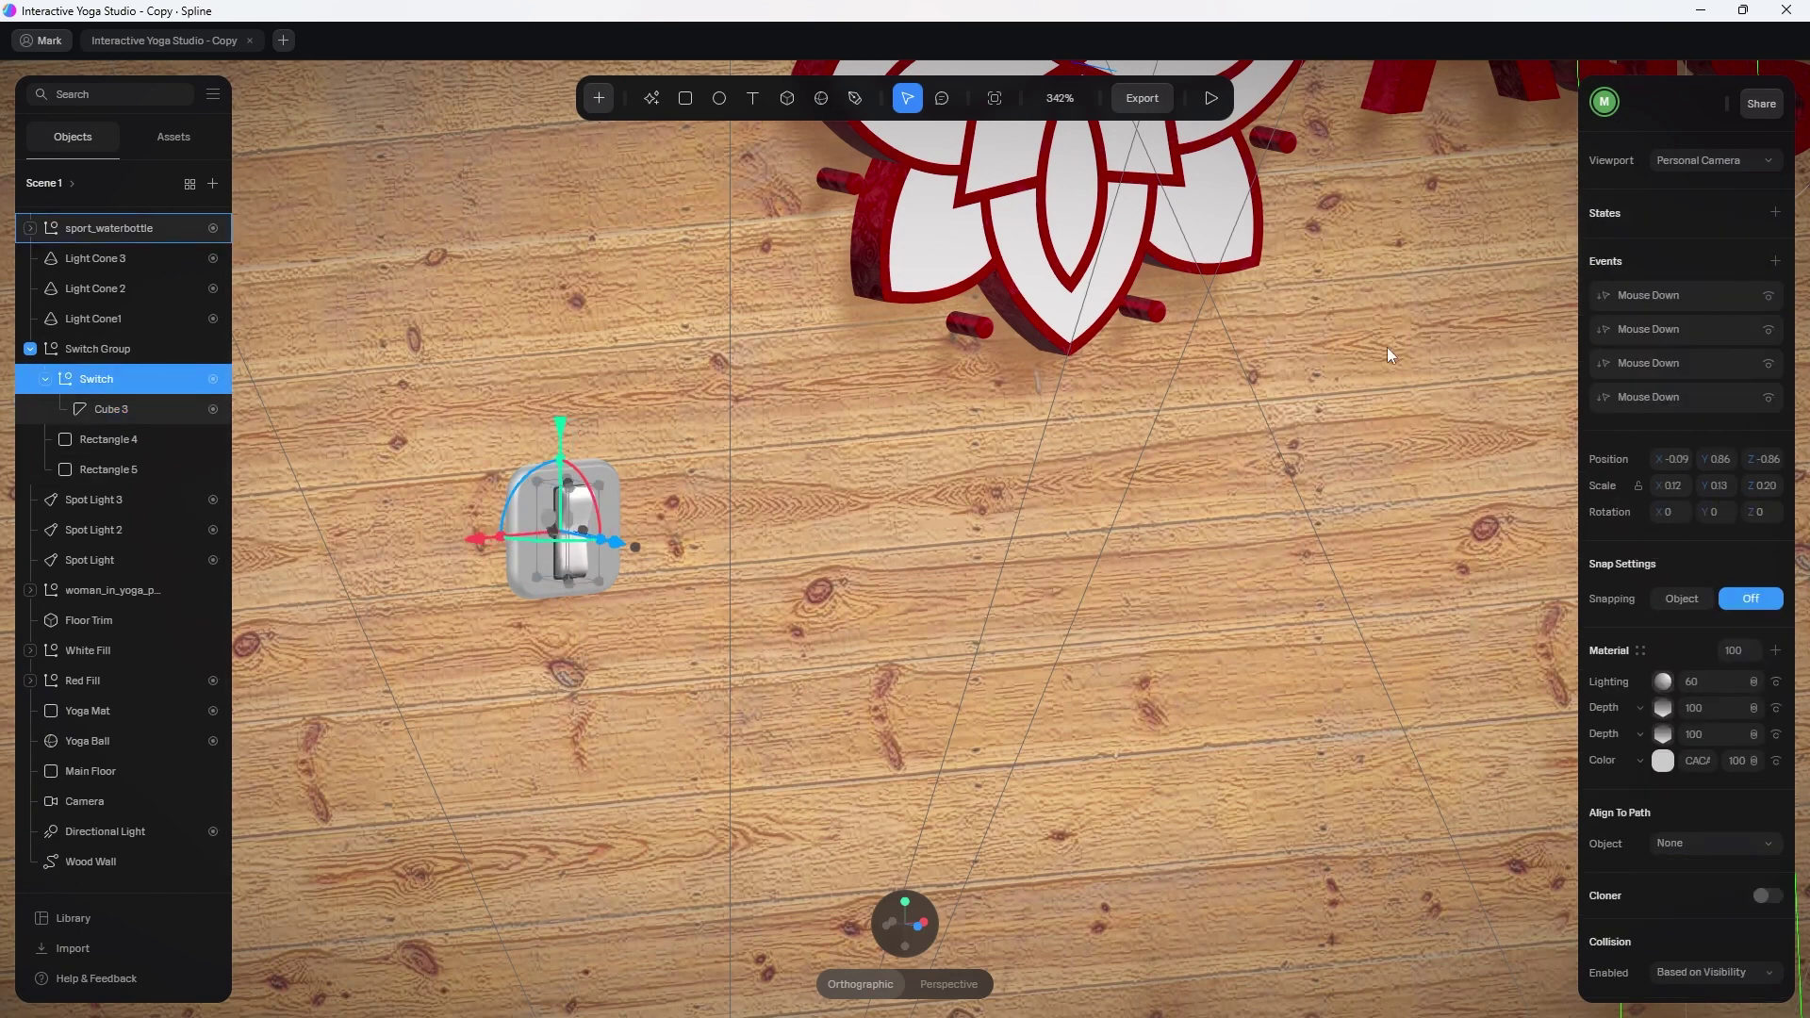
left_click(1688, 292)
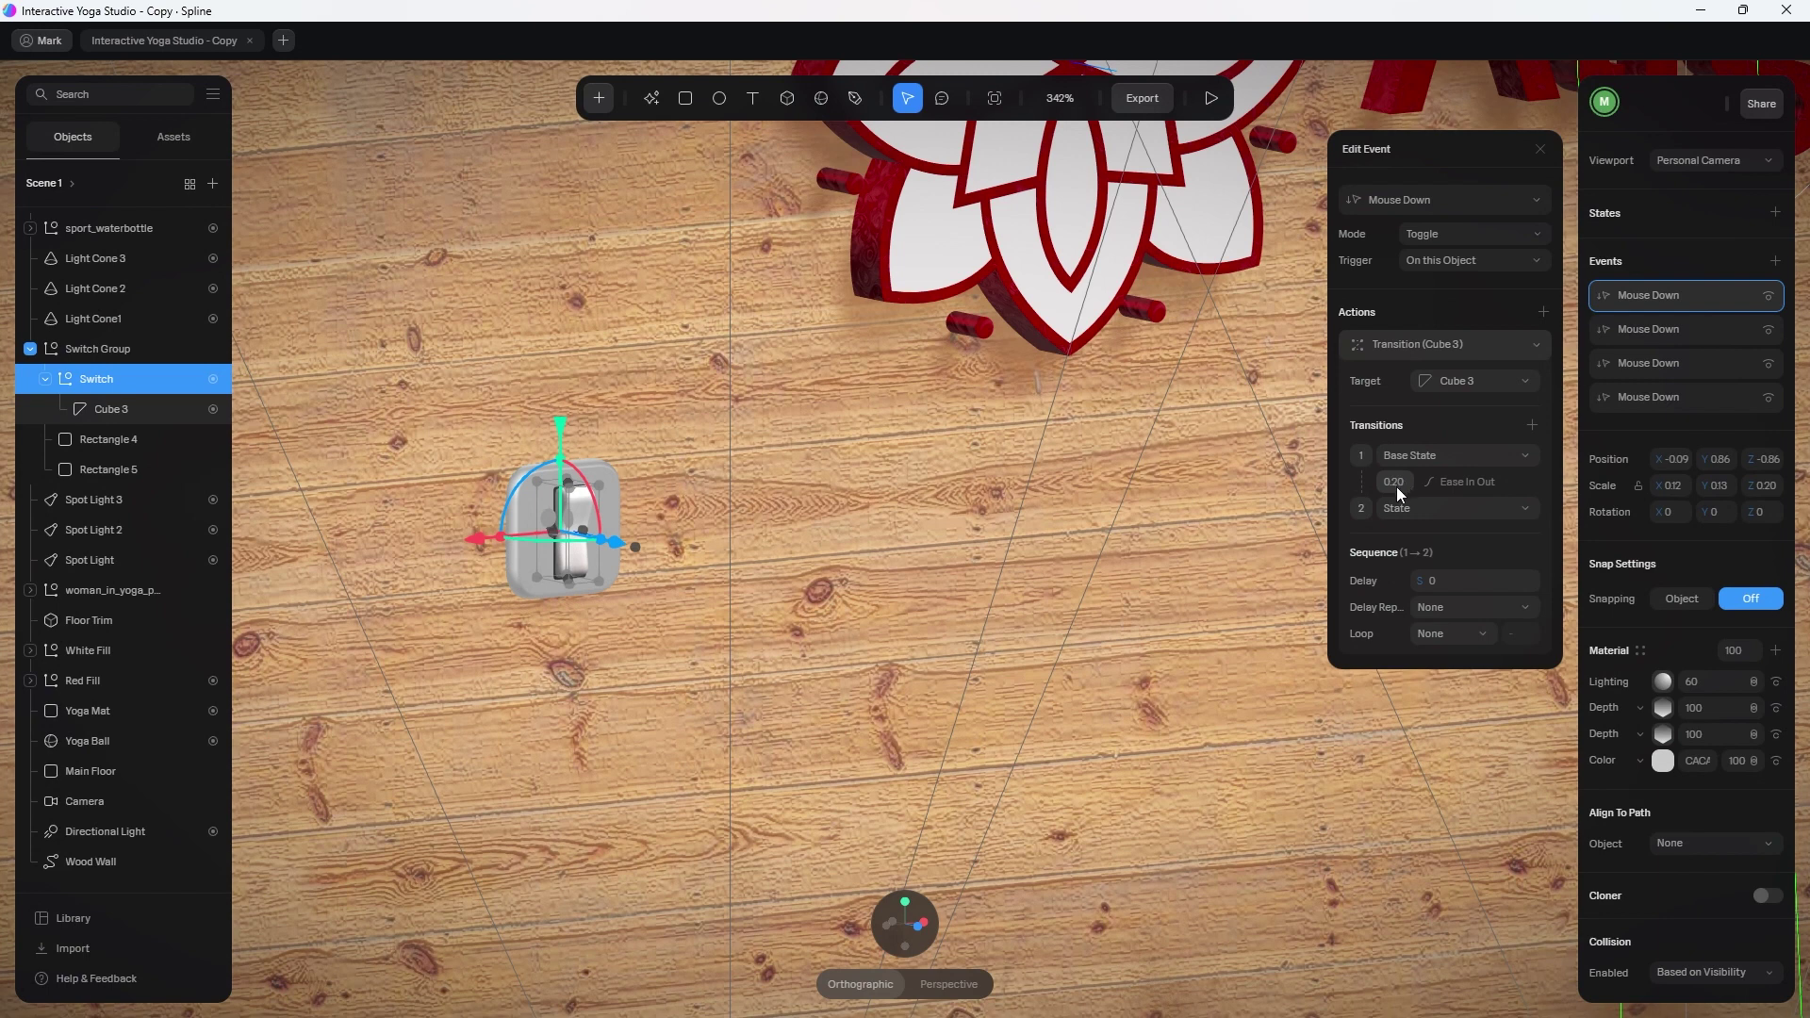
left_click(1667, 340)
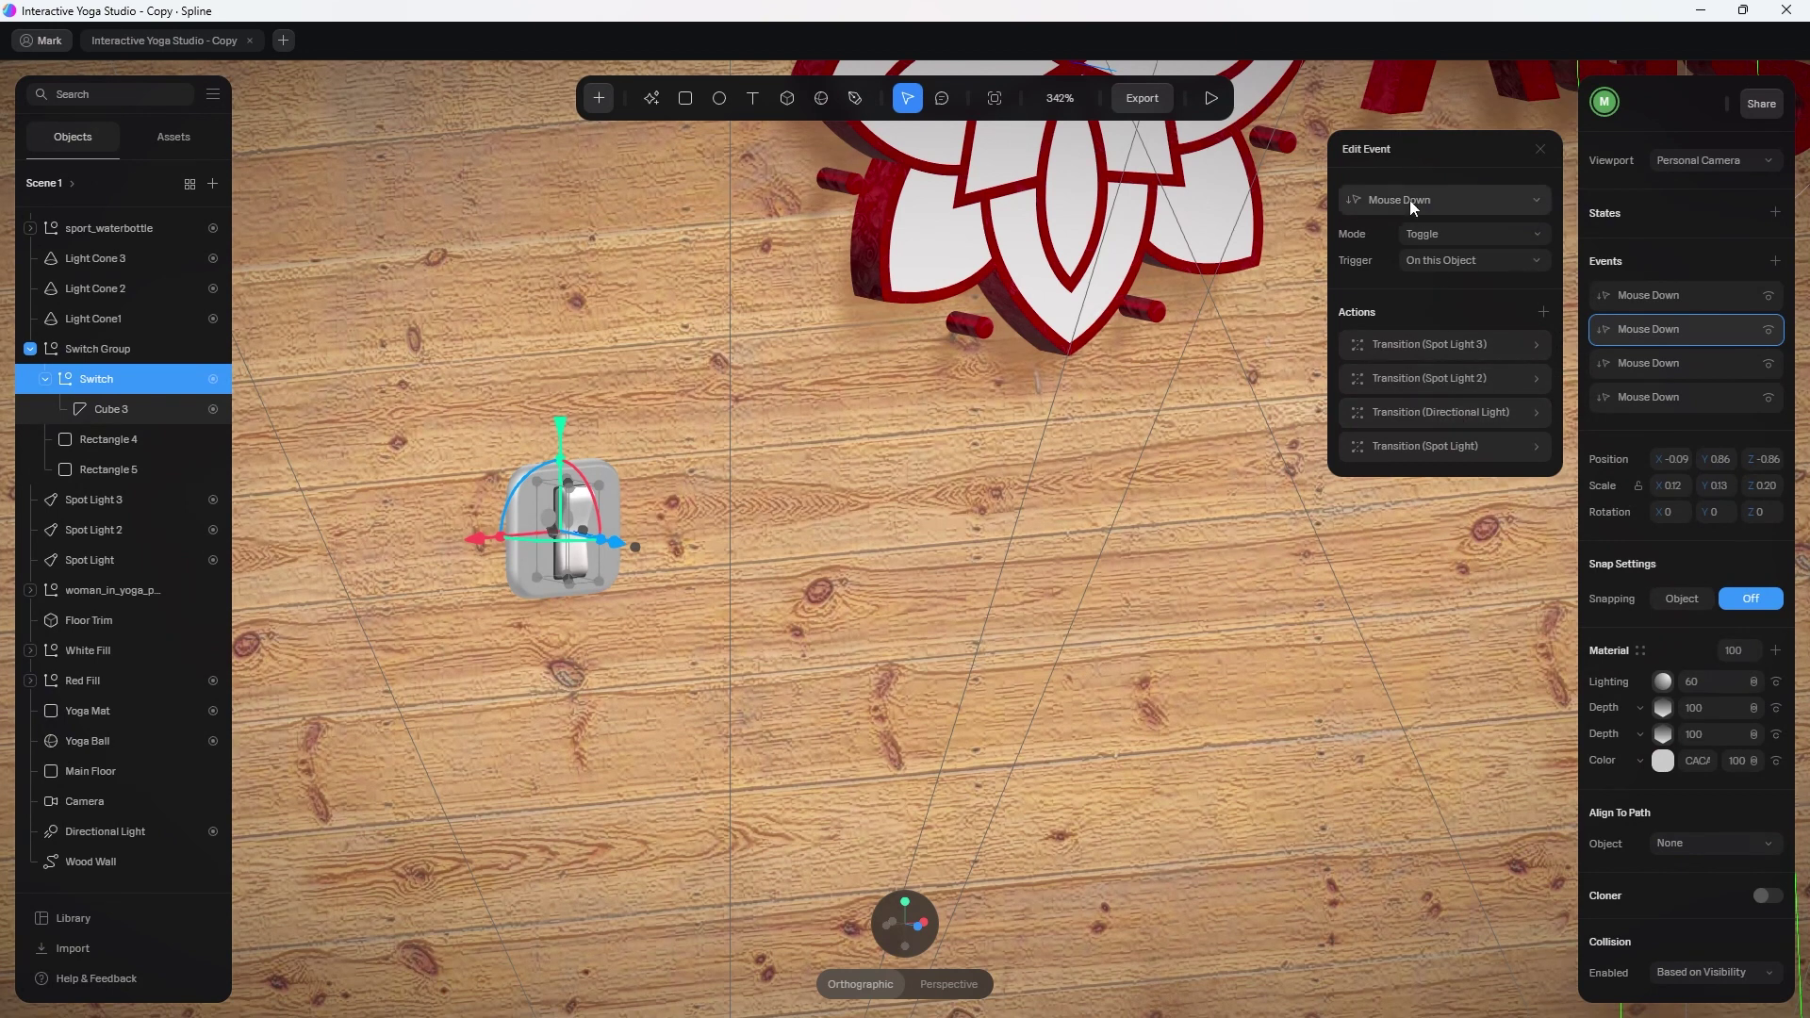
left_click(1457, 343)
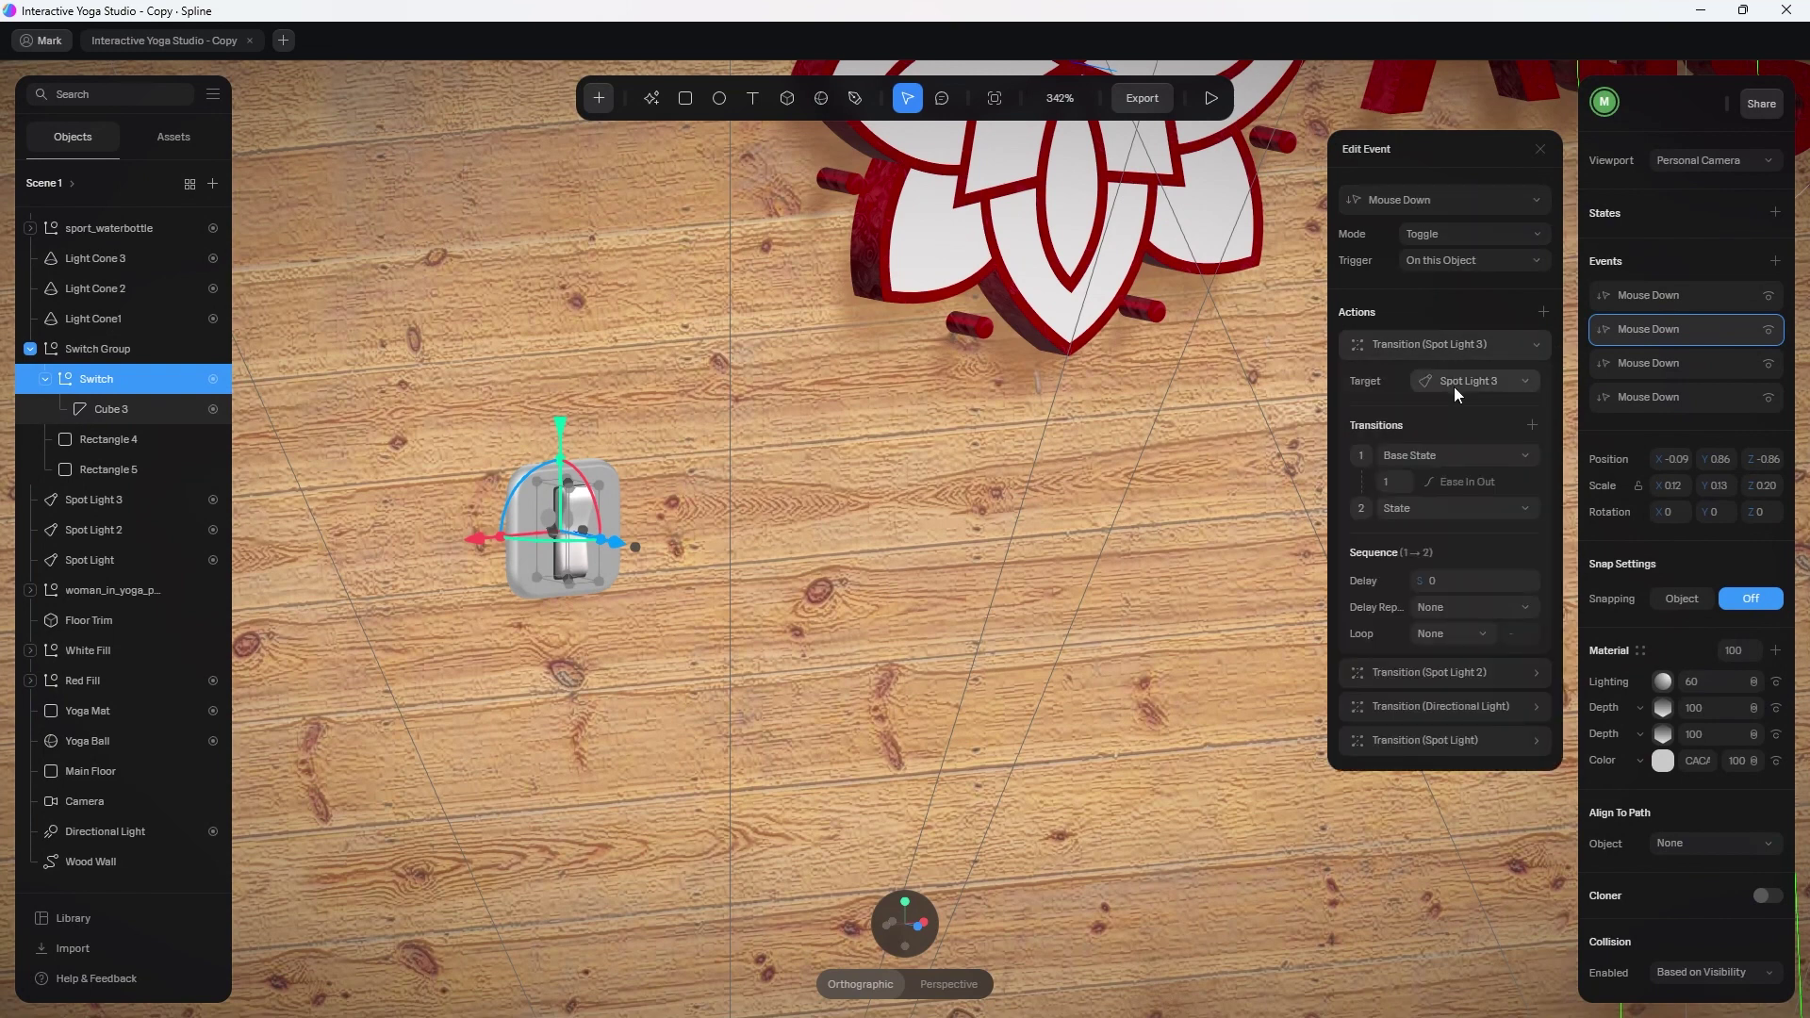
left_click(1446, 341)
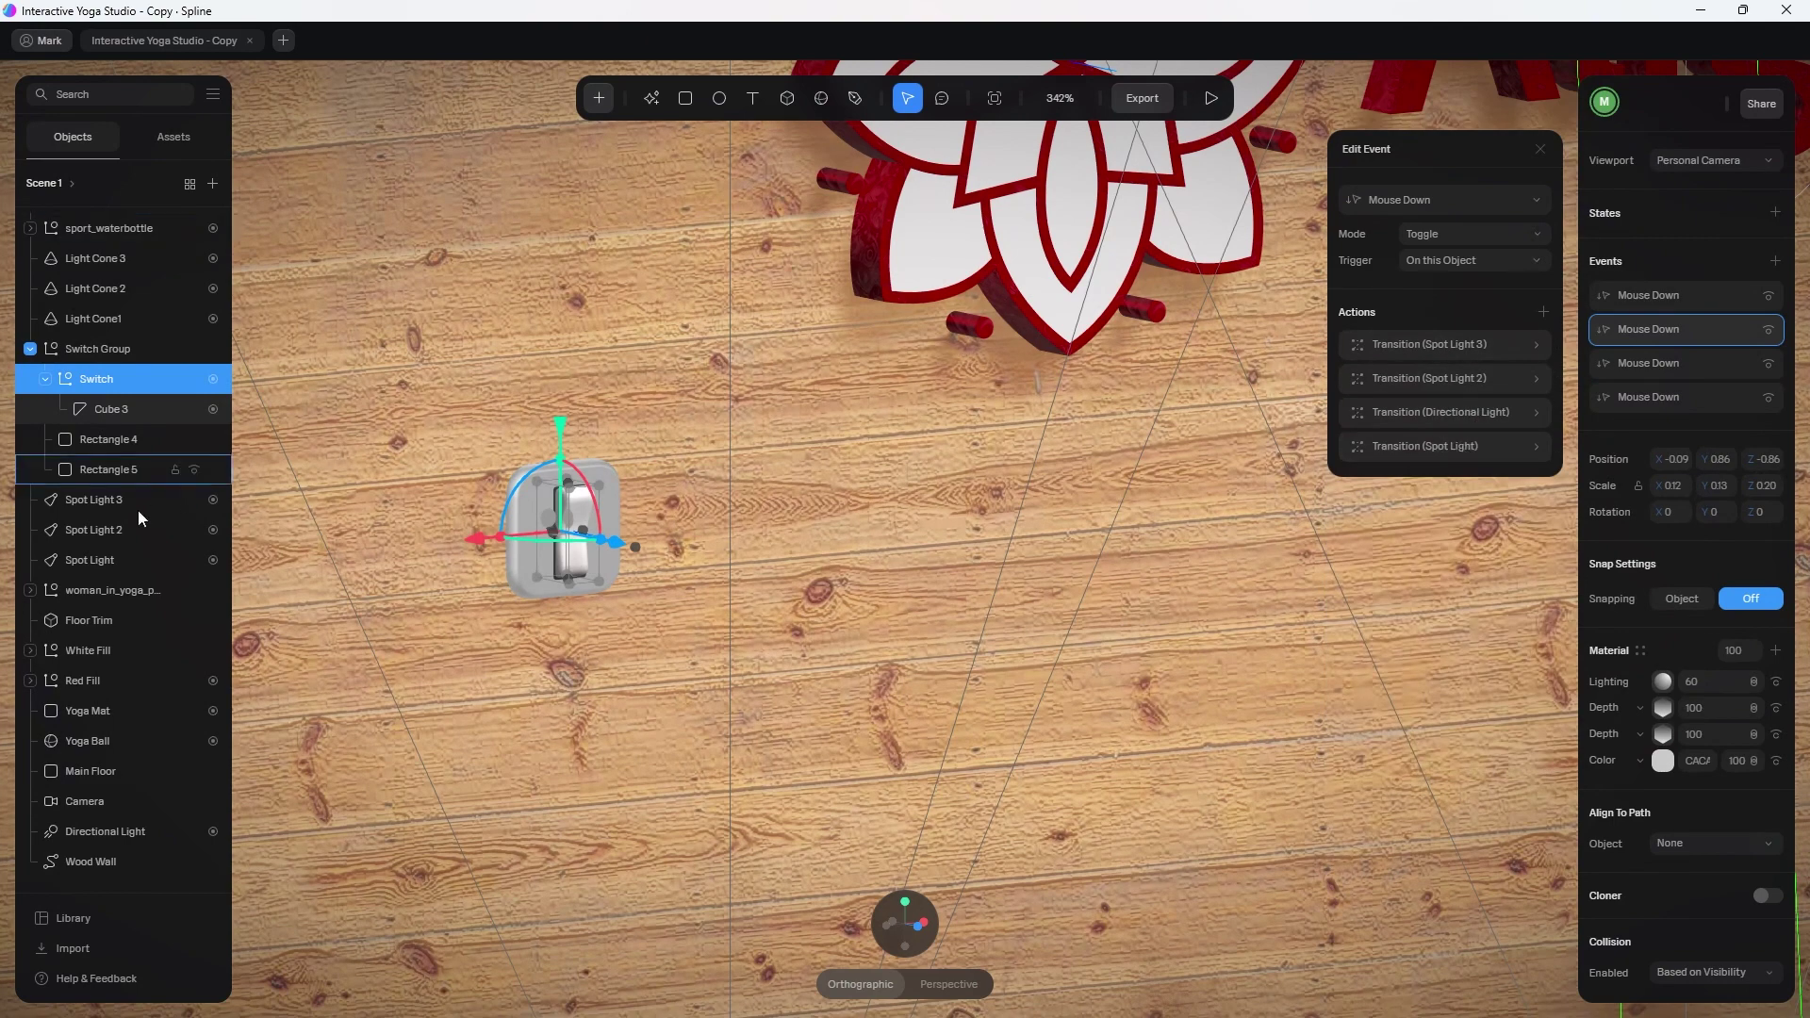
Select Spot Light and compare the light intensity of its Base State and State, ending on Base State.
left_click(107, 560)
scroll(970, 637, "down", 5)
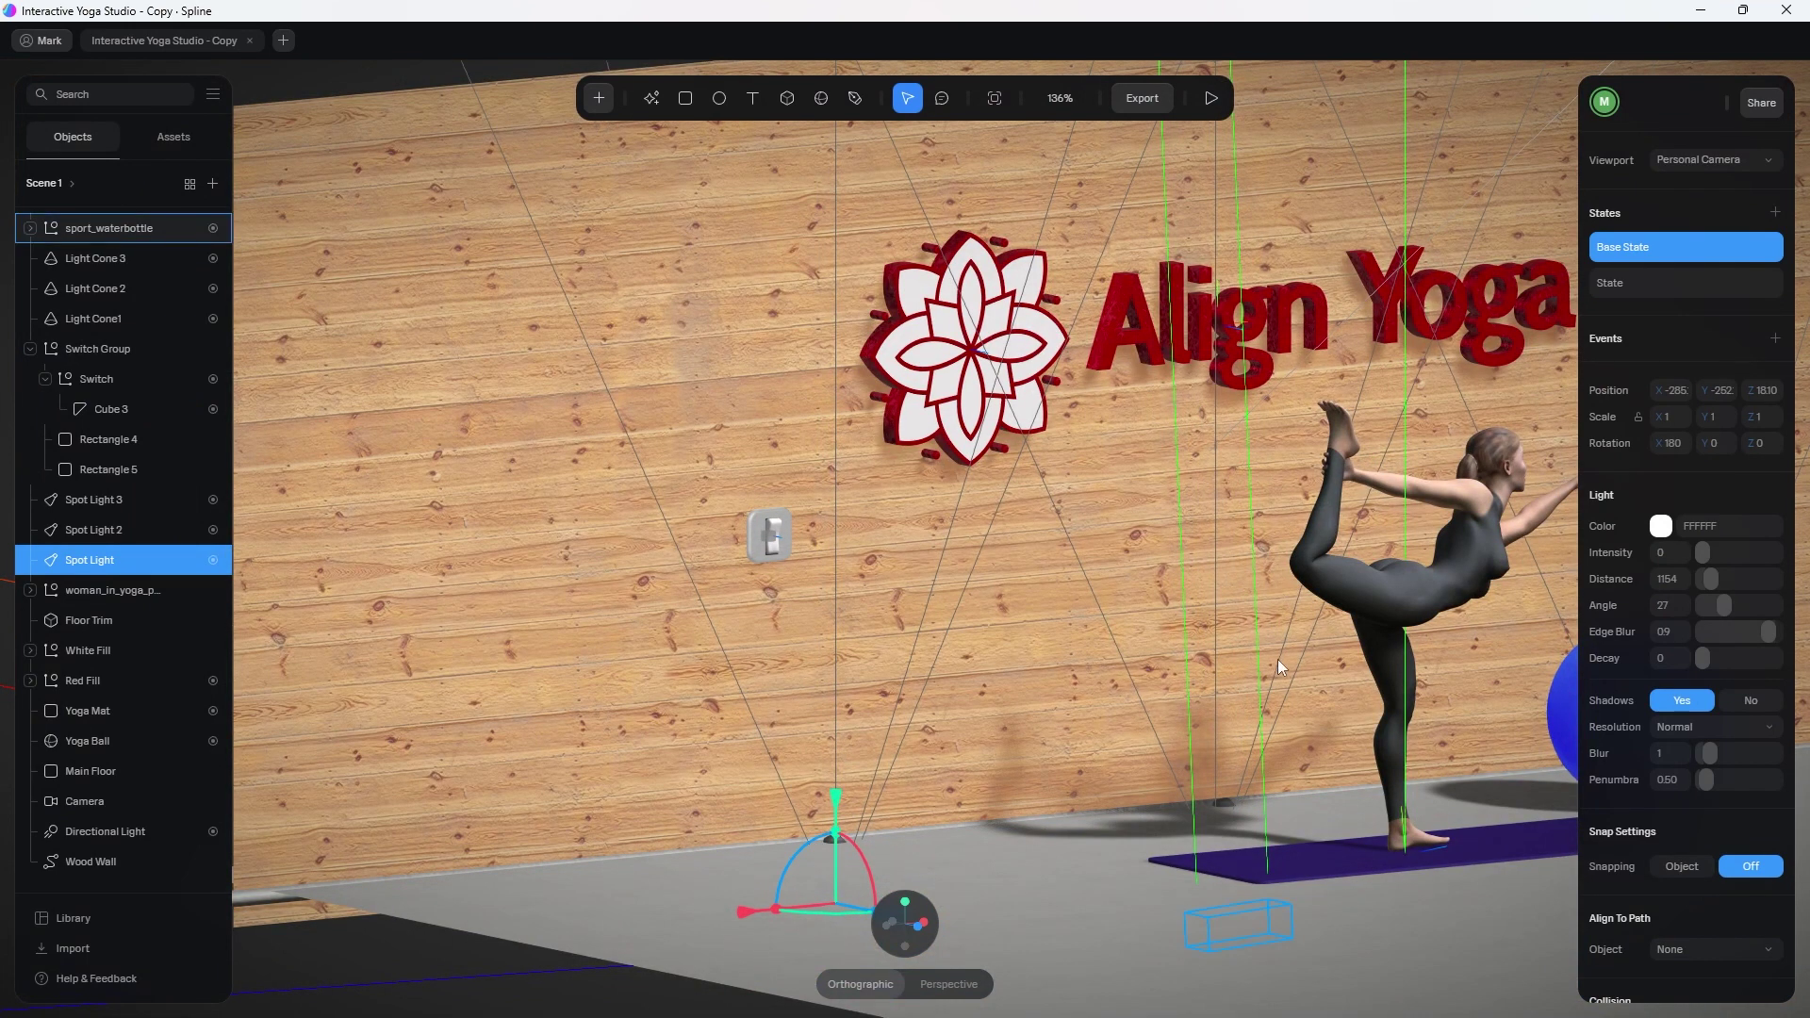
middle_click_drag(1289, 464, 1081, 555)
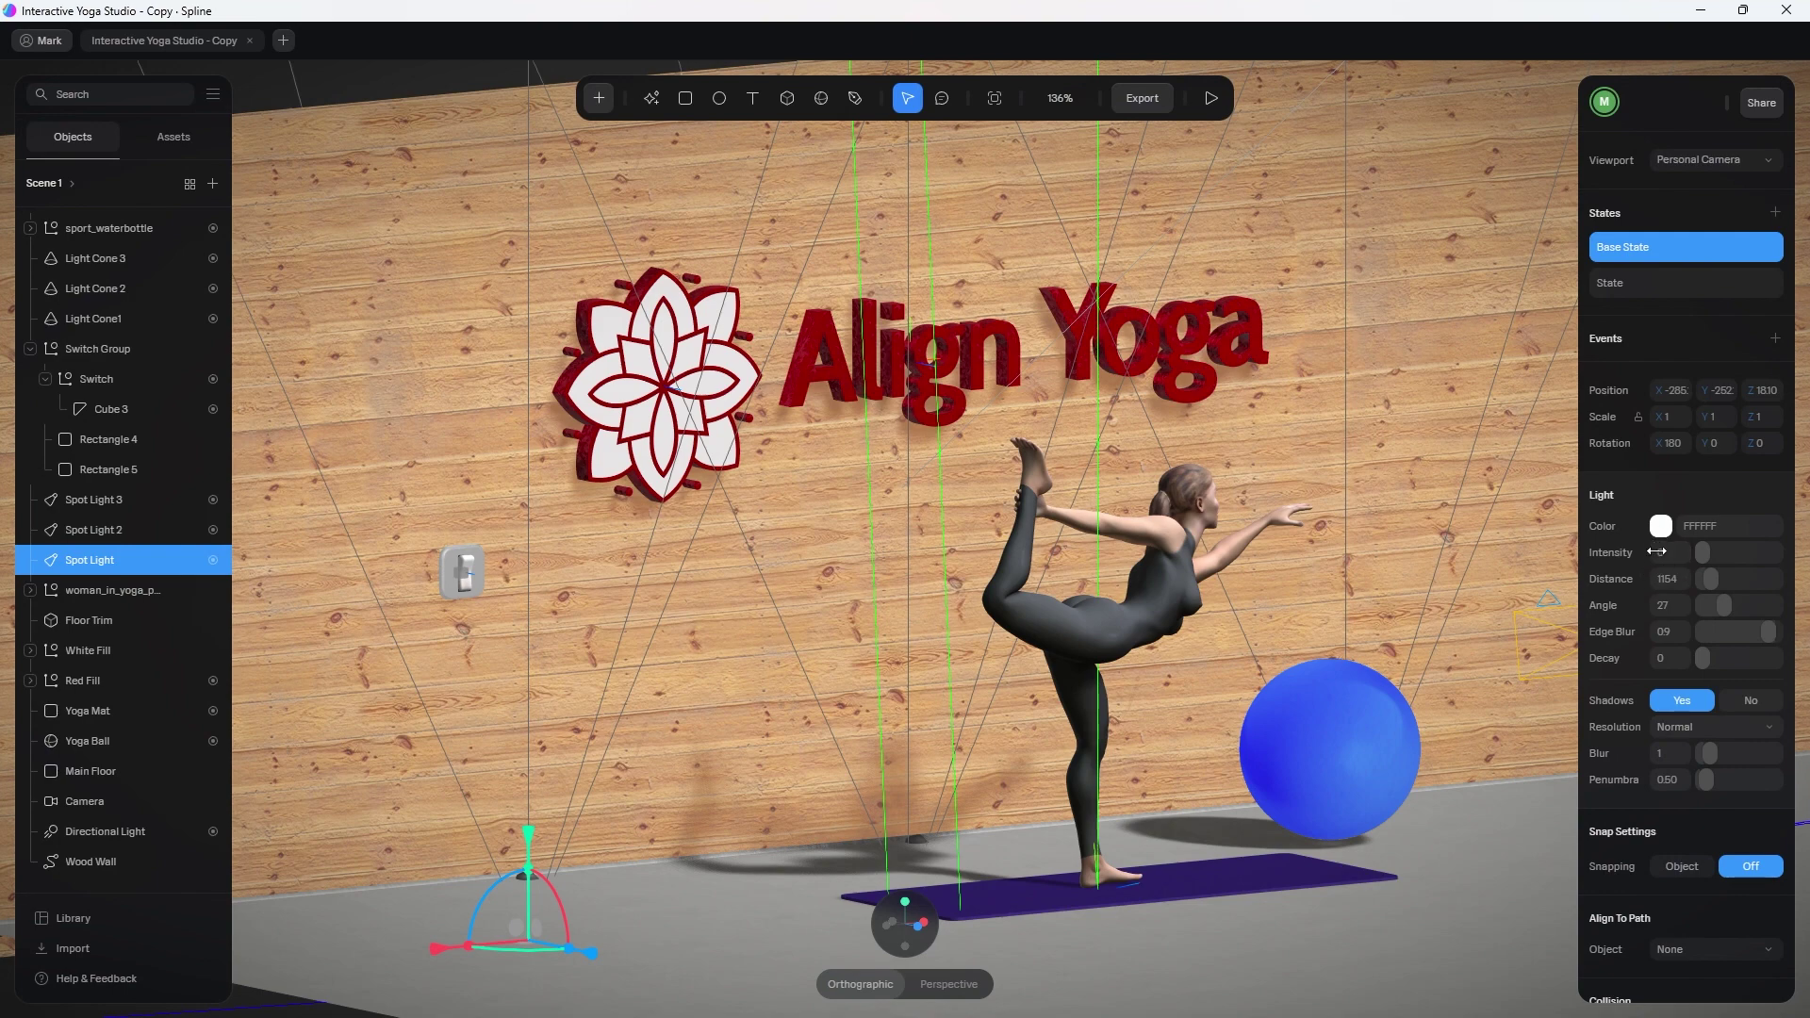
left_click(1659, 285)
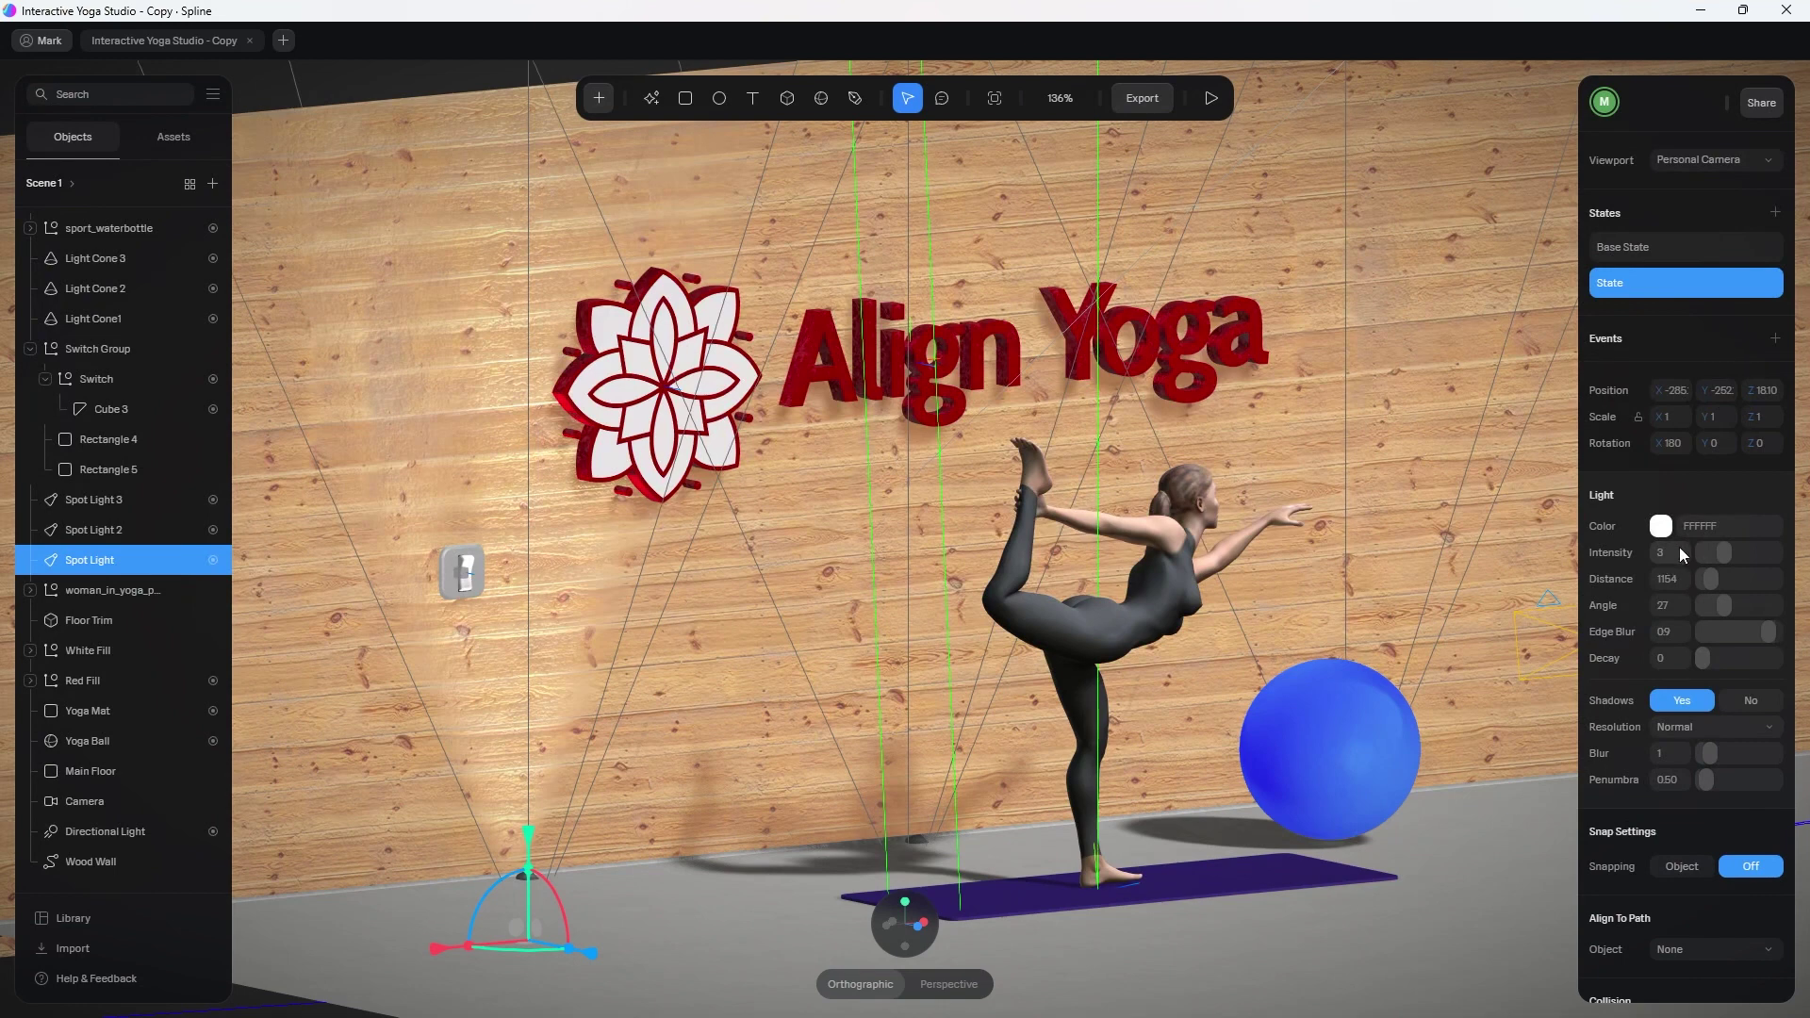
left_click(1676, 245)
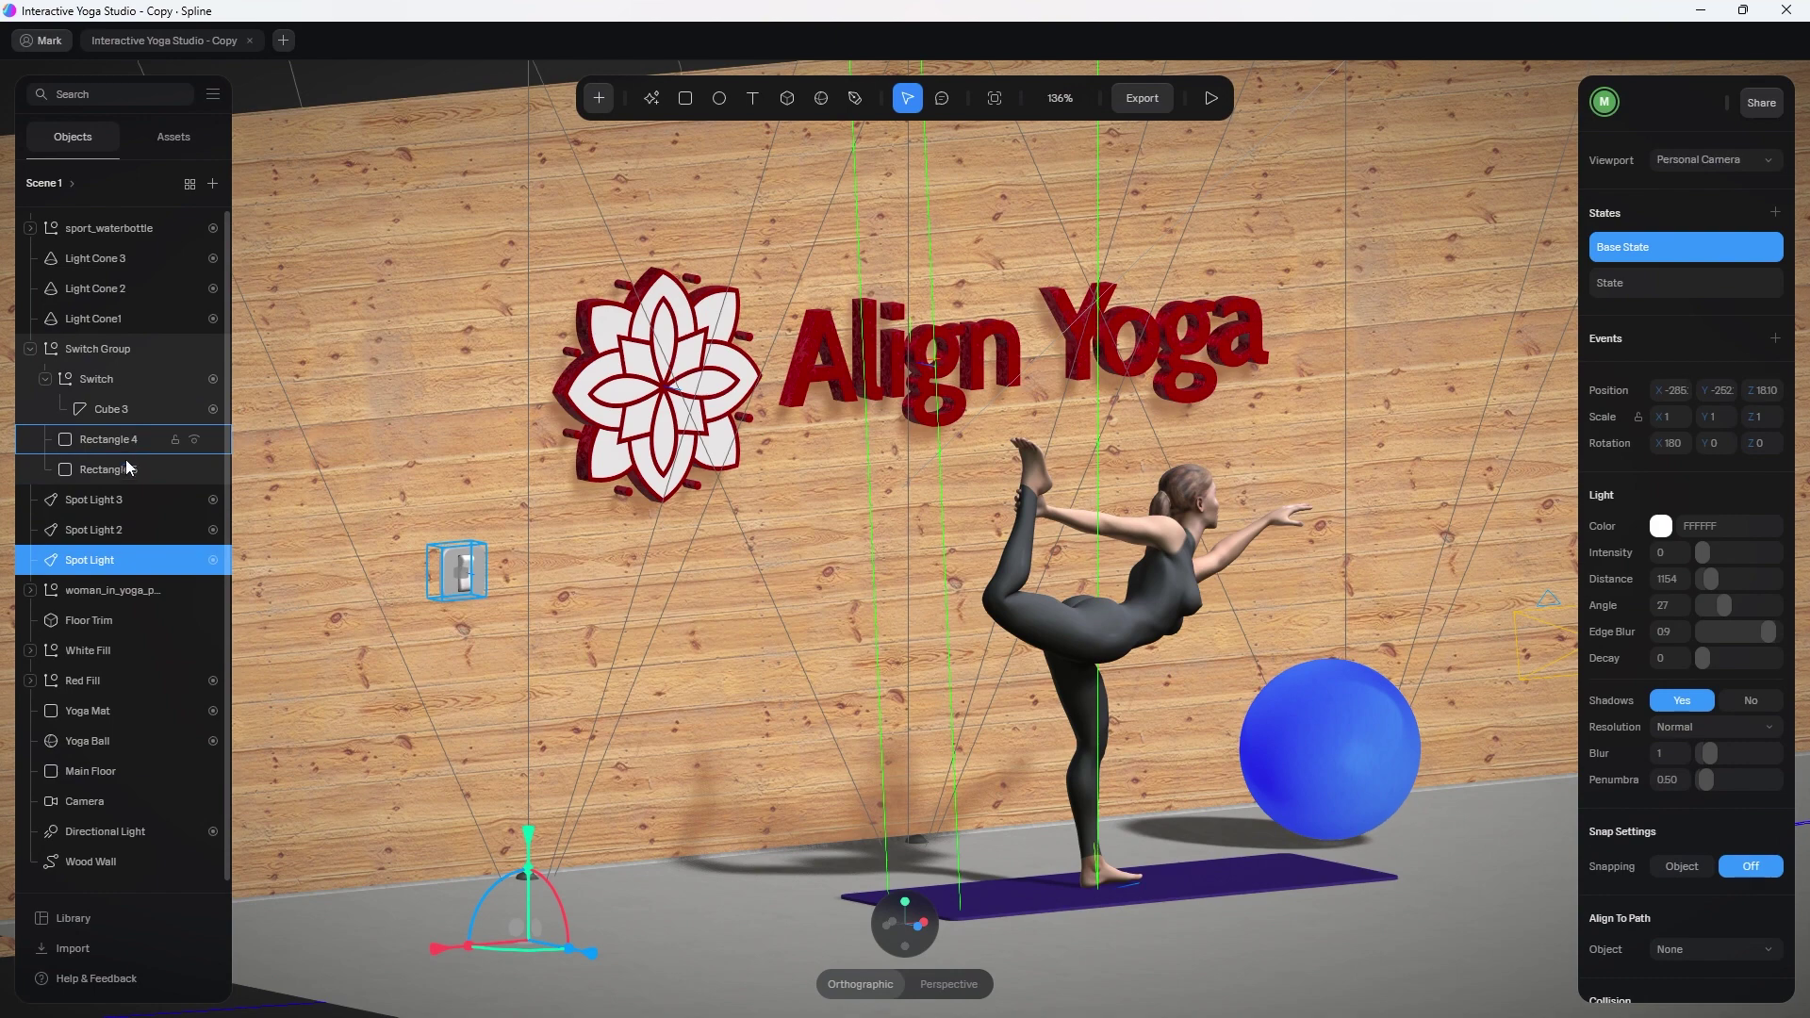
Select Directional Light and compare the colour and intensity of its State with its Base State, ending on Base State.
left_click(152, 830)
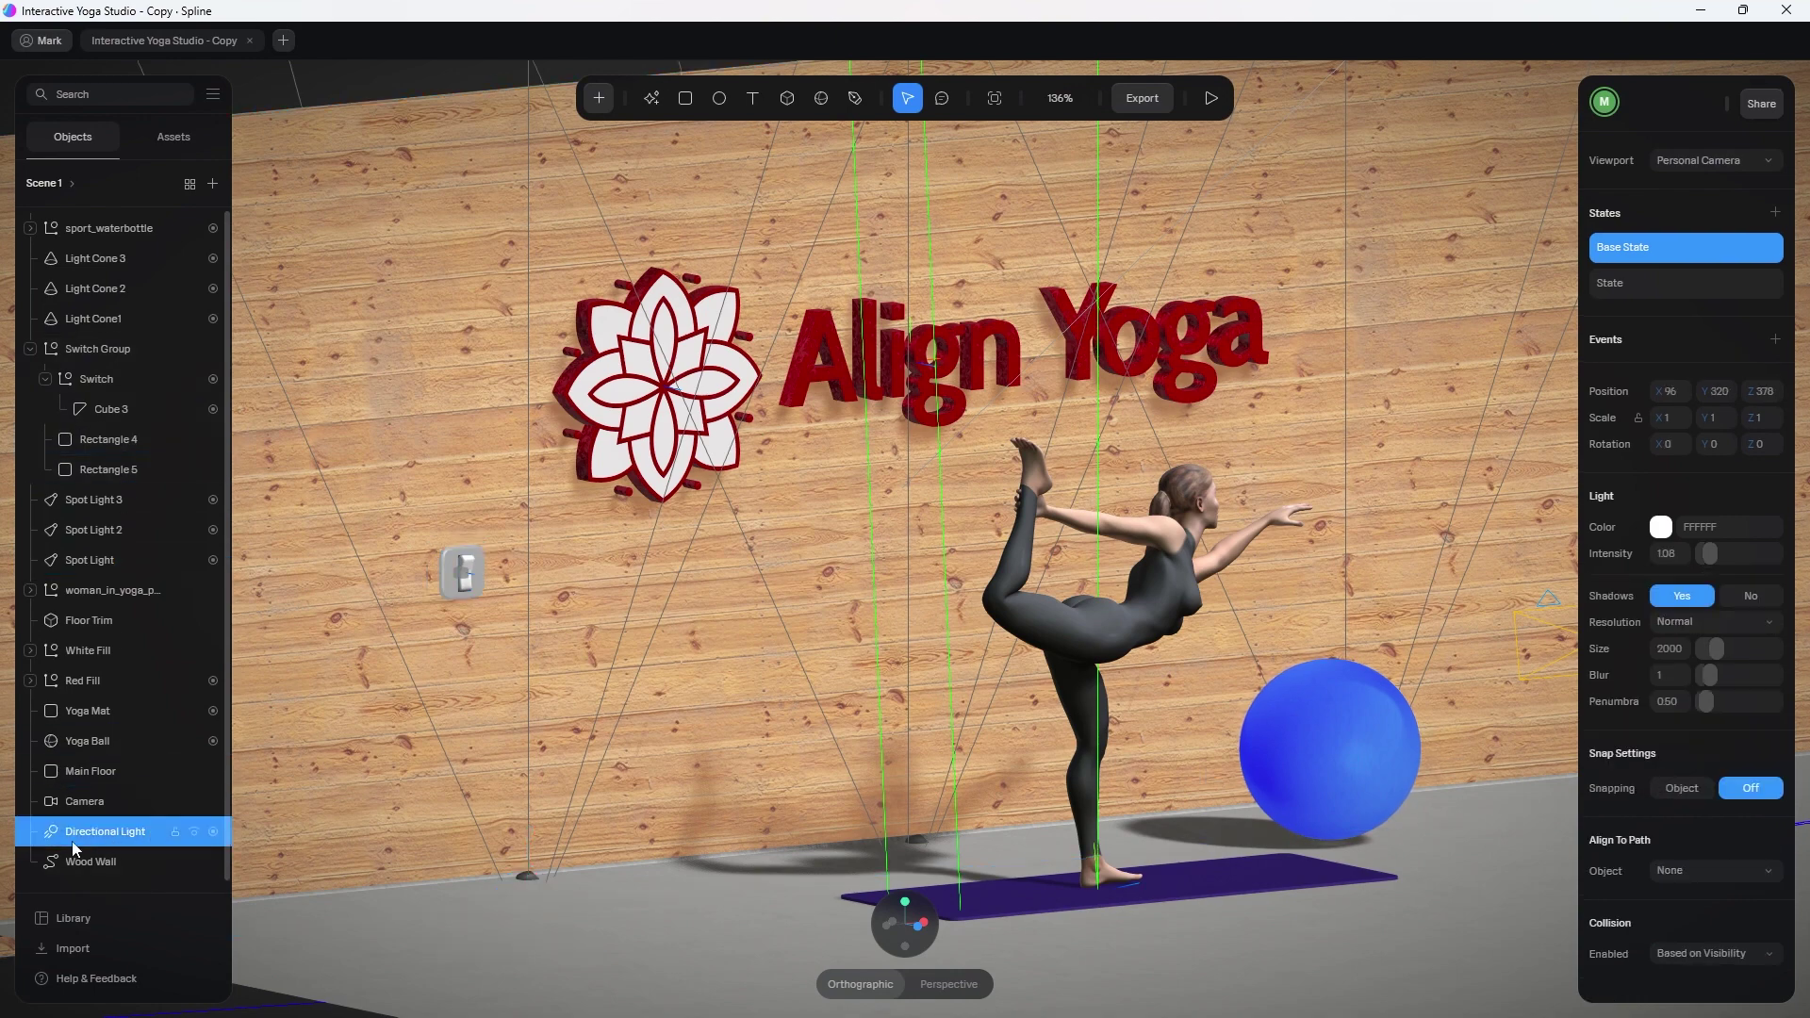
left_click(1648, 285)
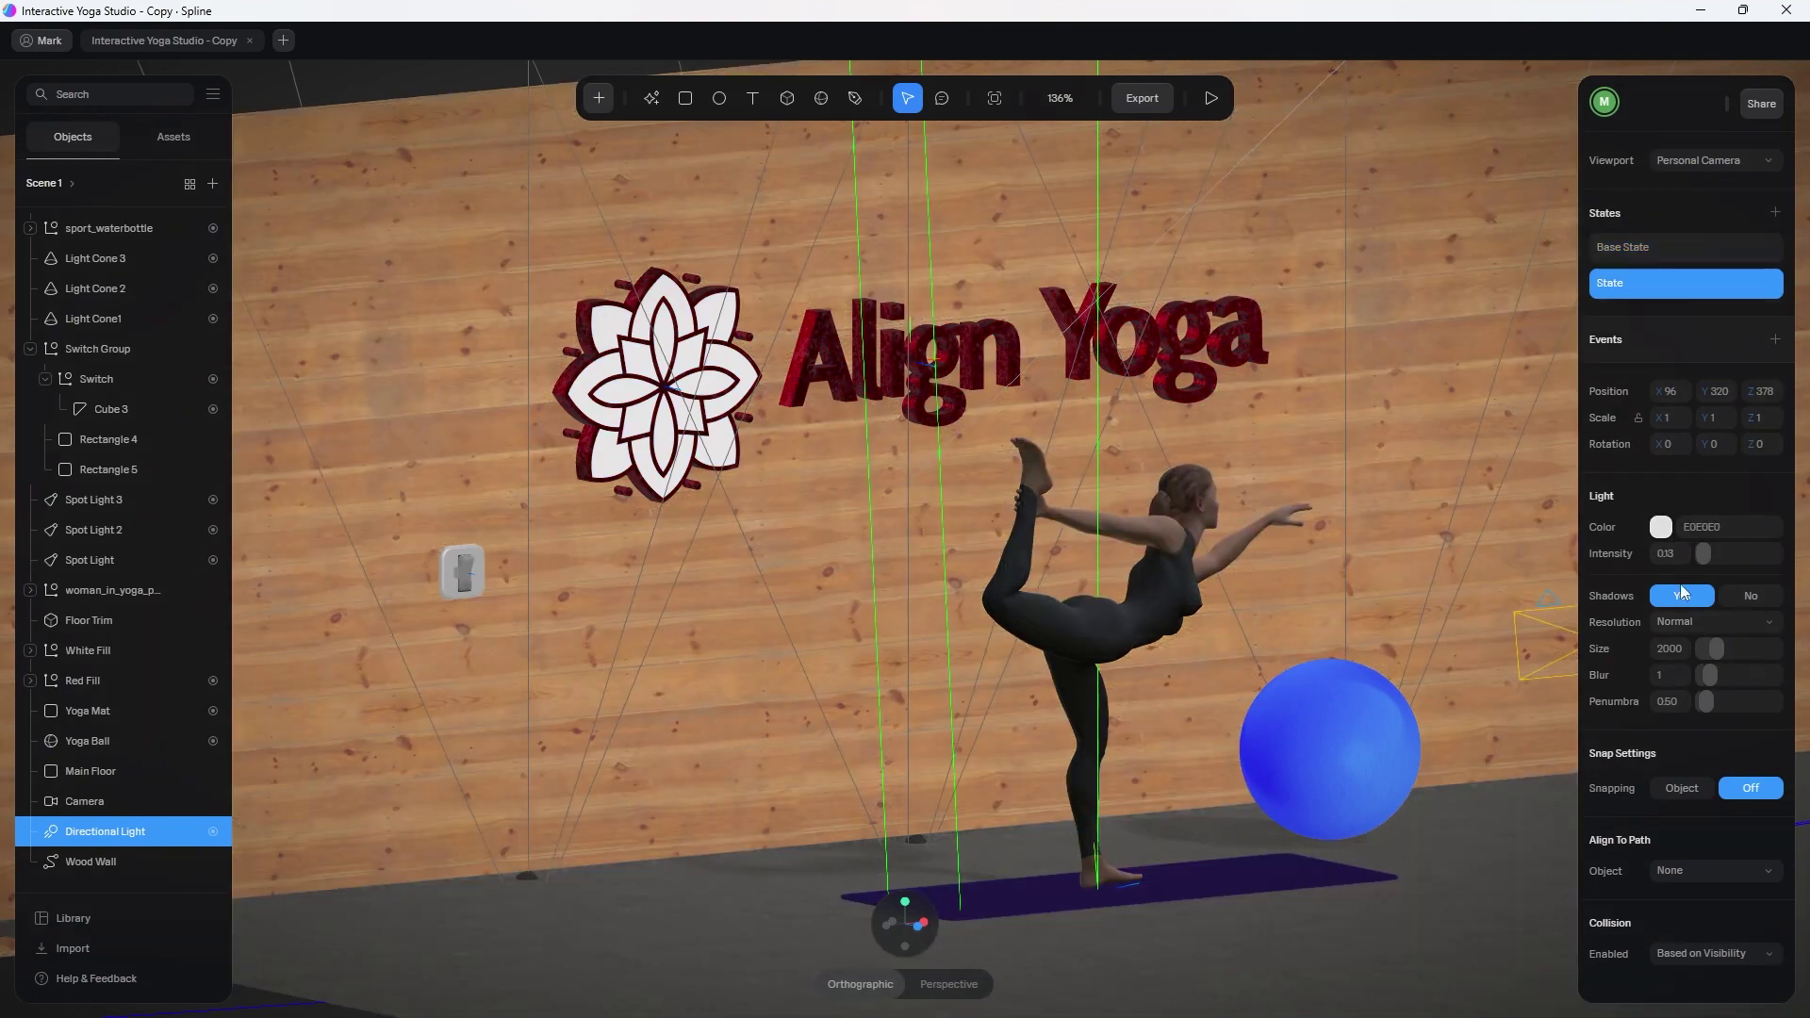
left_click(1643, 249)
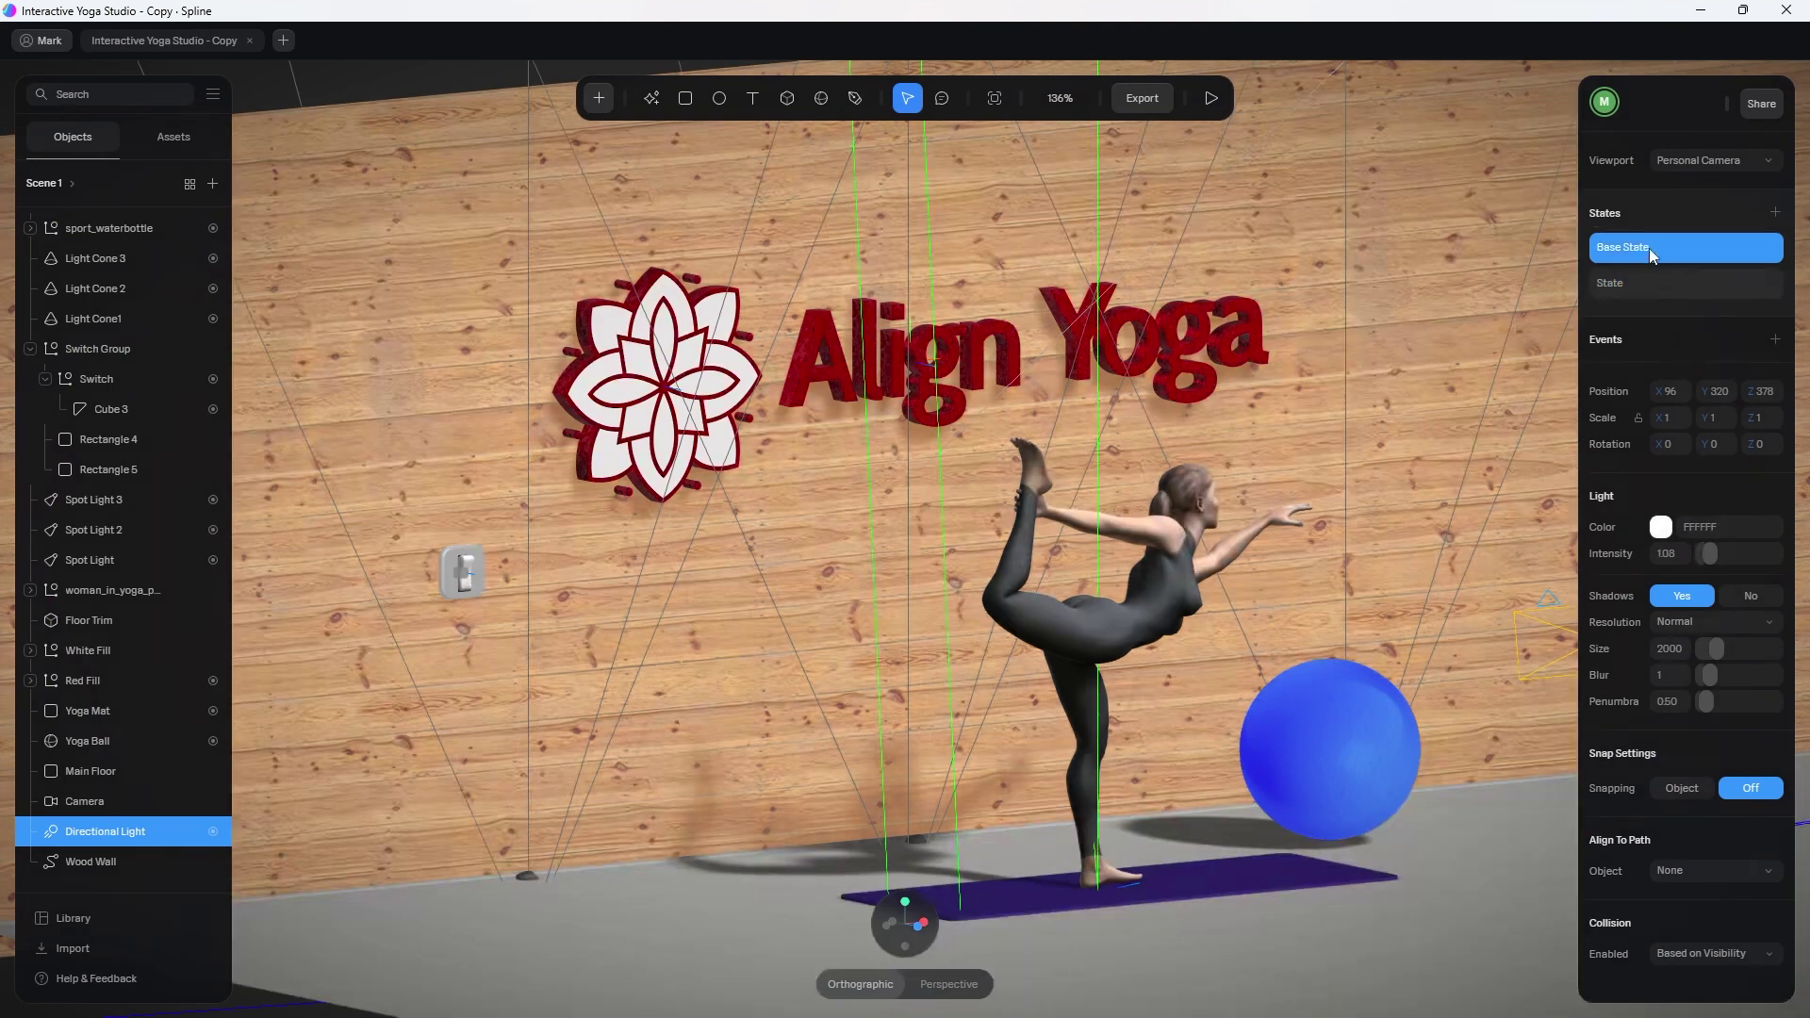
Reopen Switch's second Mouse Down event and examine its transitions for Spot Light 2, Directional Light and Spot Light.
left_click(116, 372)
left_click(1705, 333)
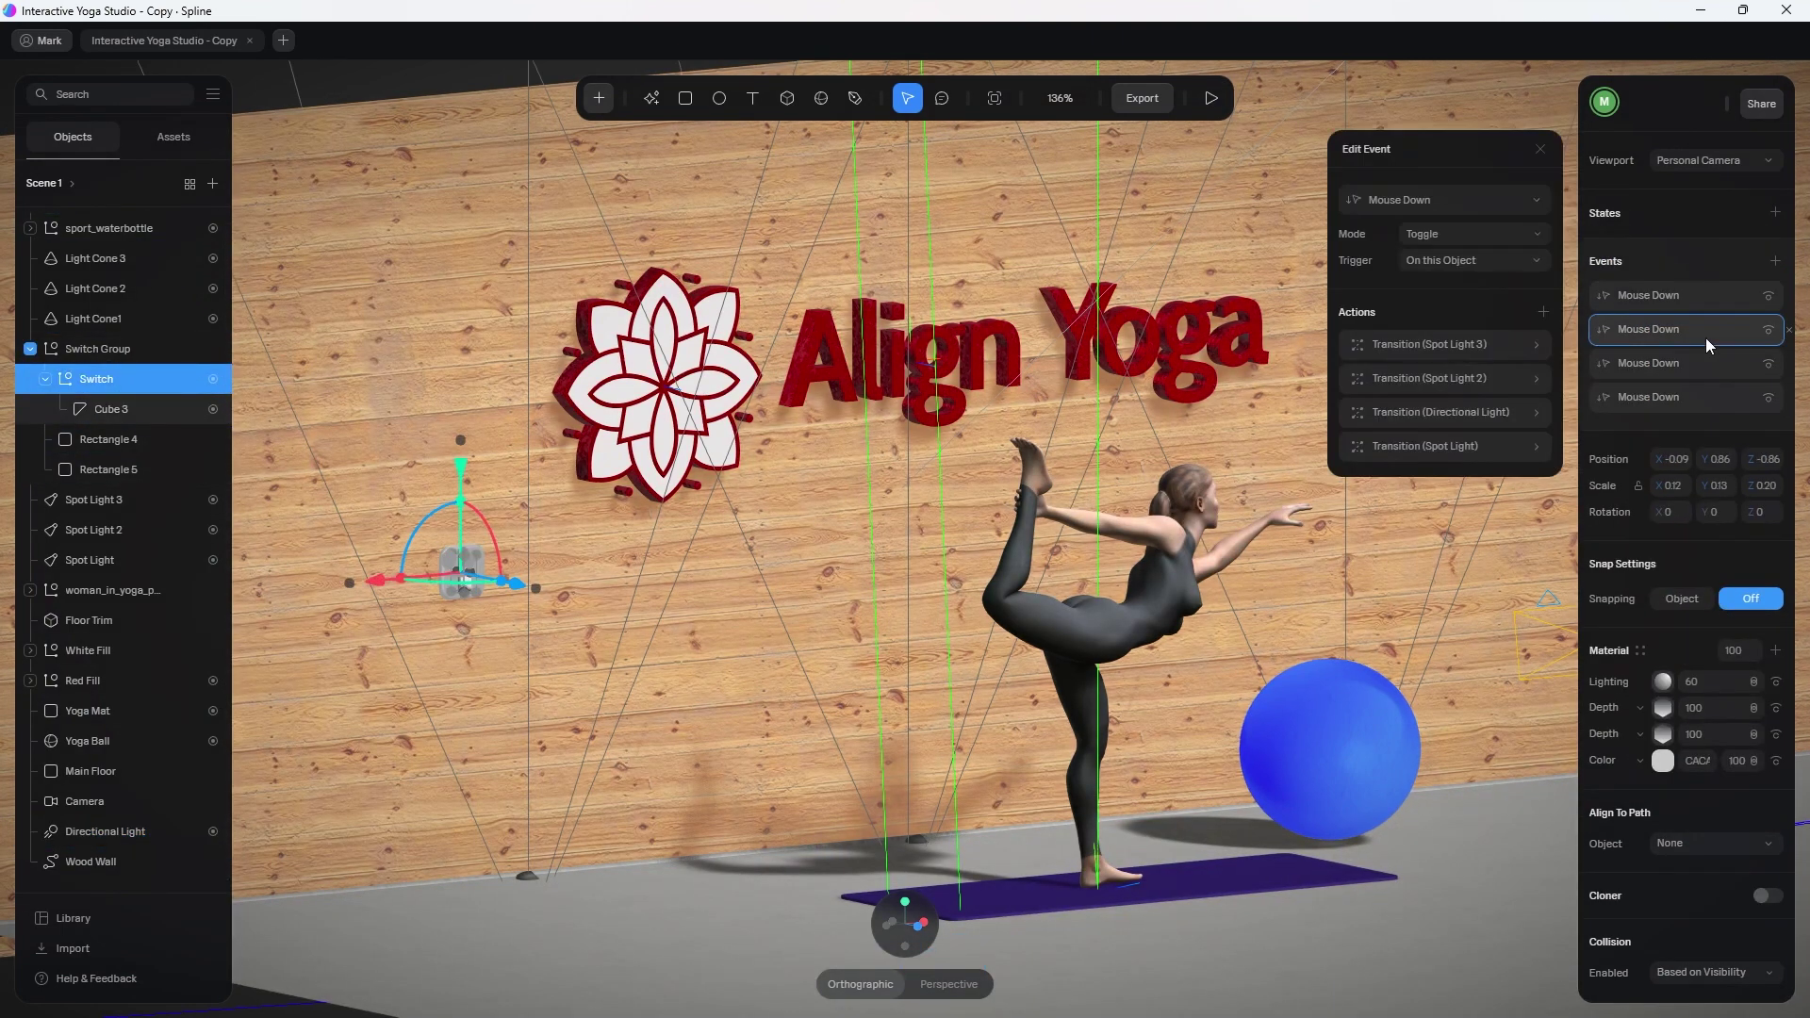
left_click(1446, 381)
left_click(1446, 381)
left_click(1457, 419)
left_click(1458, 418)
left_click(1453, 448)
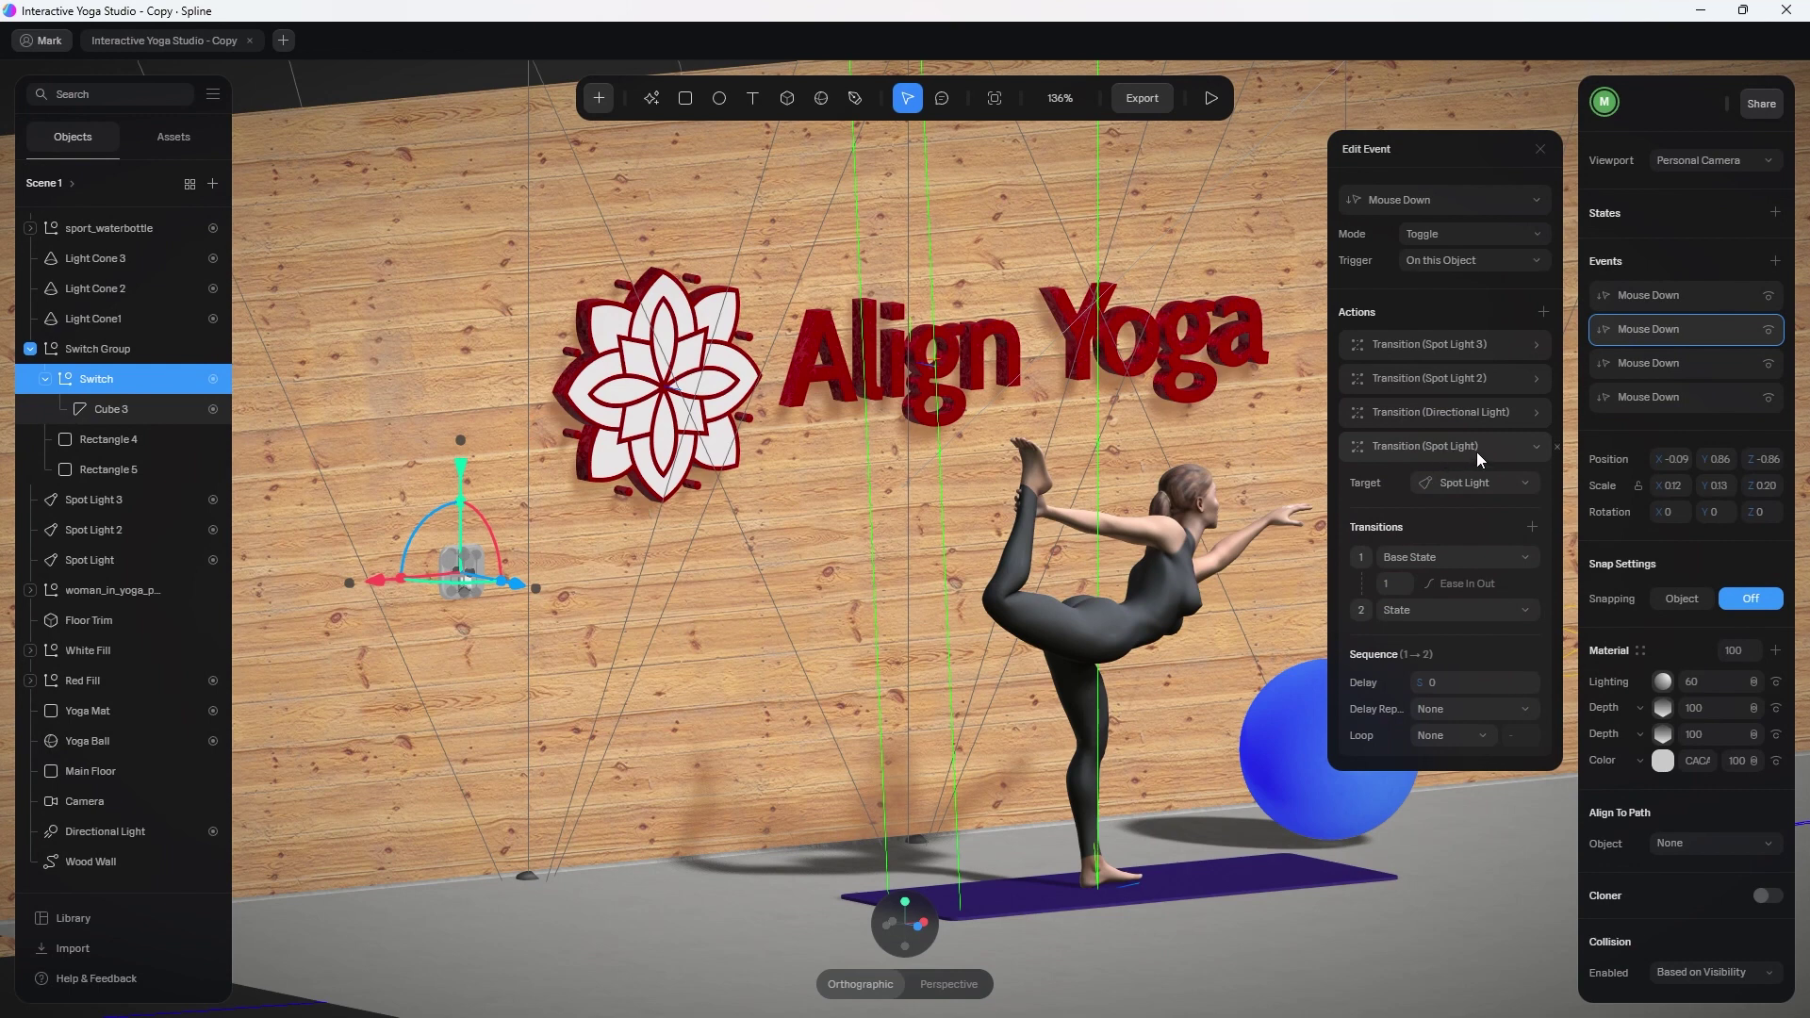
left_click(1469, 450)
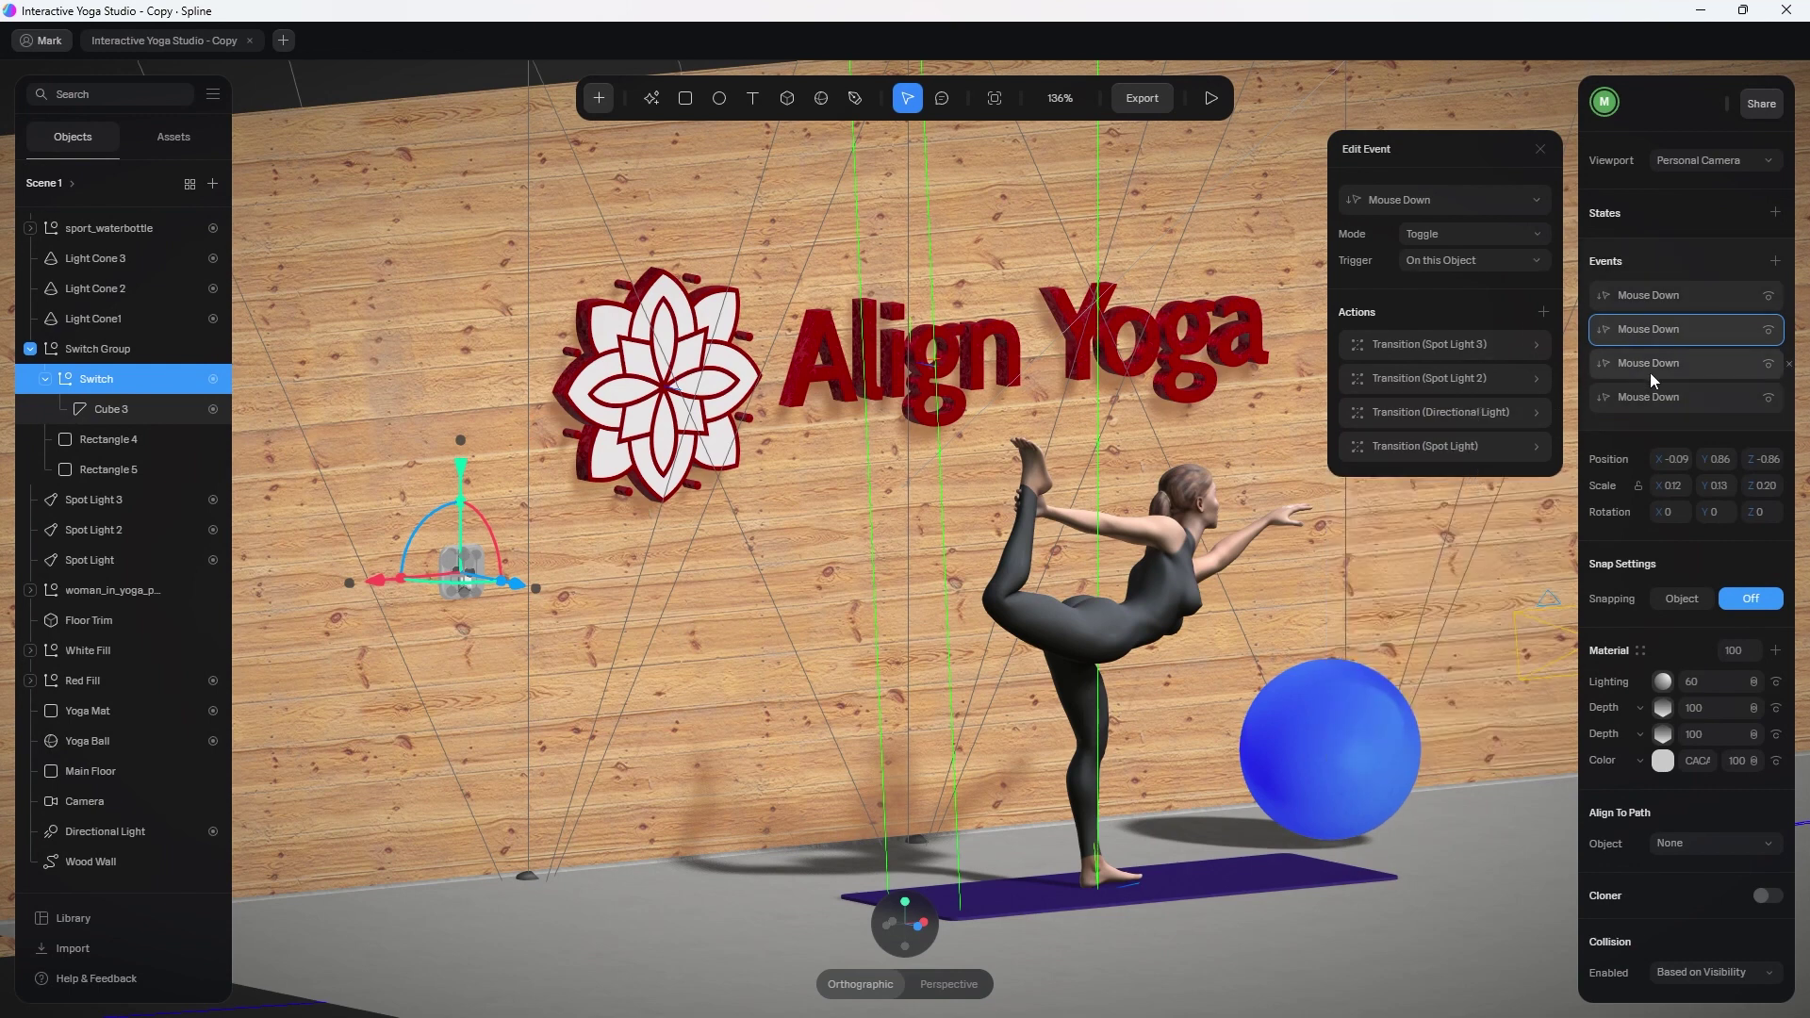
Open Switch's third Mouse Down event, examine the A Letter and A Letter Middle transitions and view the options for copying actions.
left_click(1689, 382)
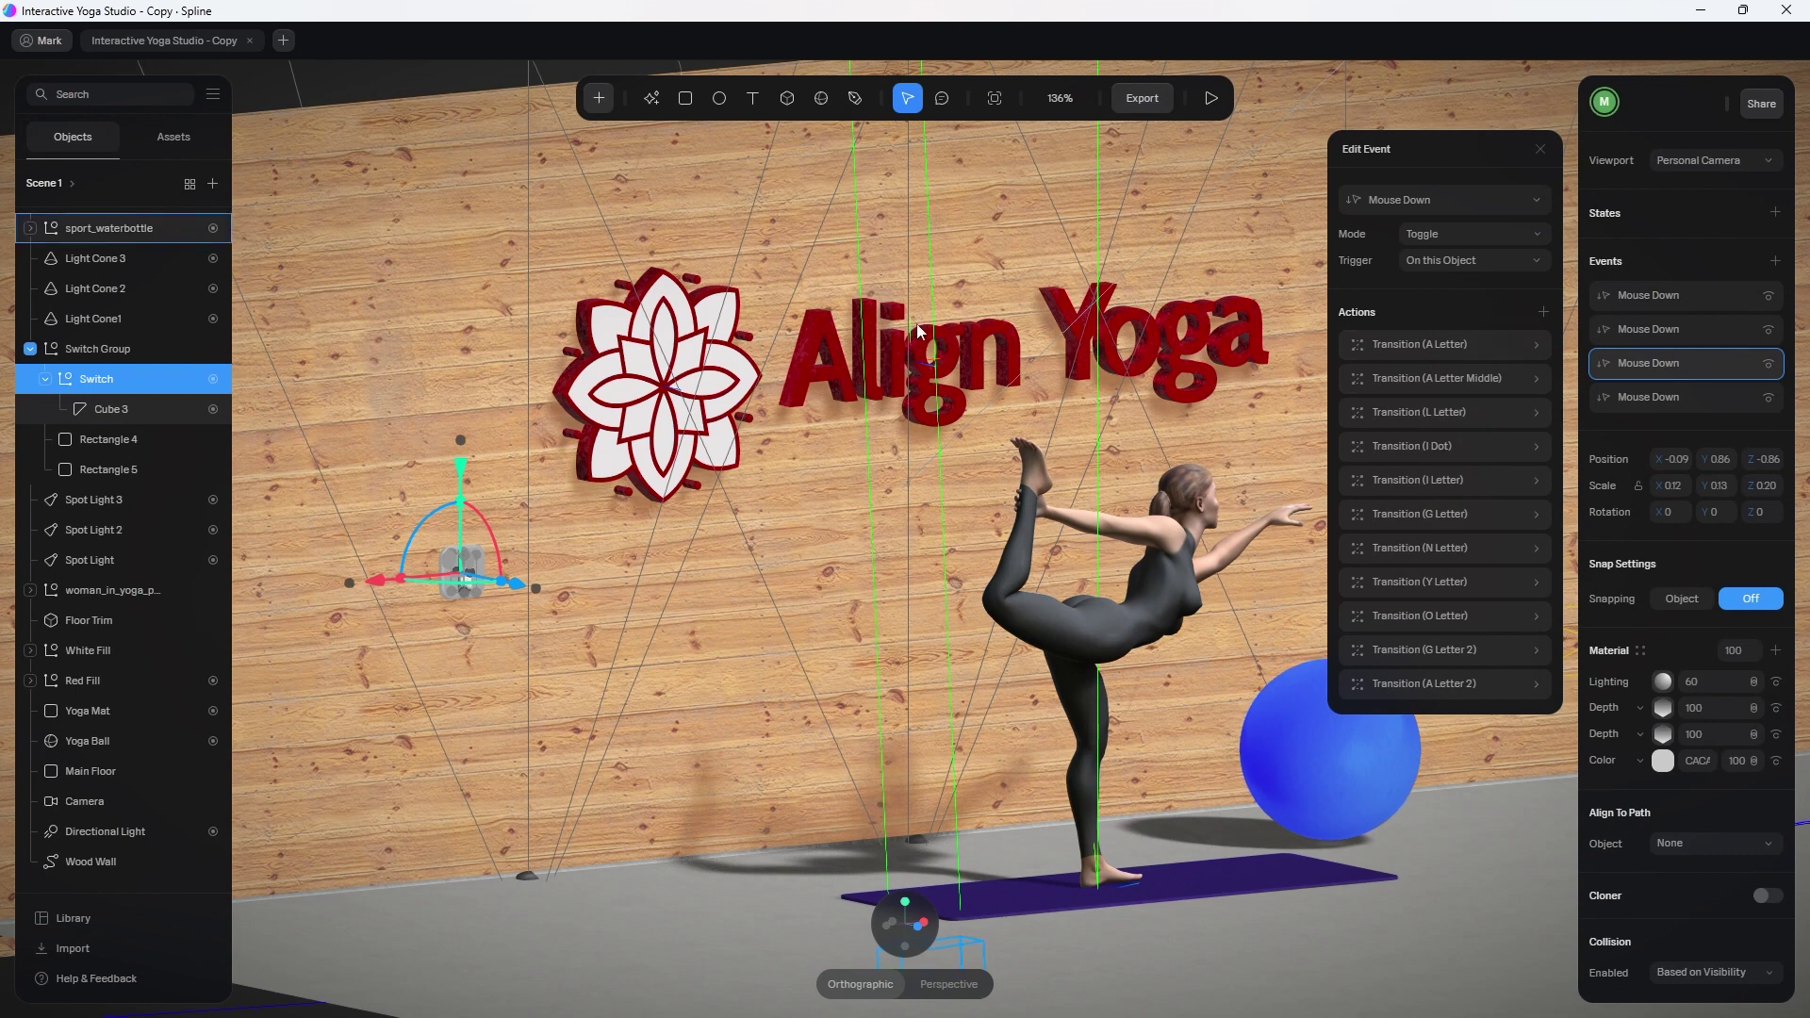
left_click(1438, 349)
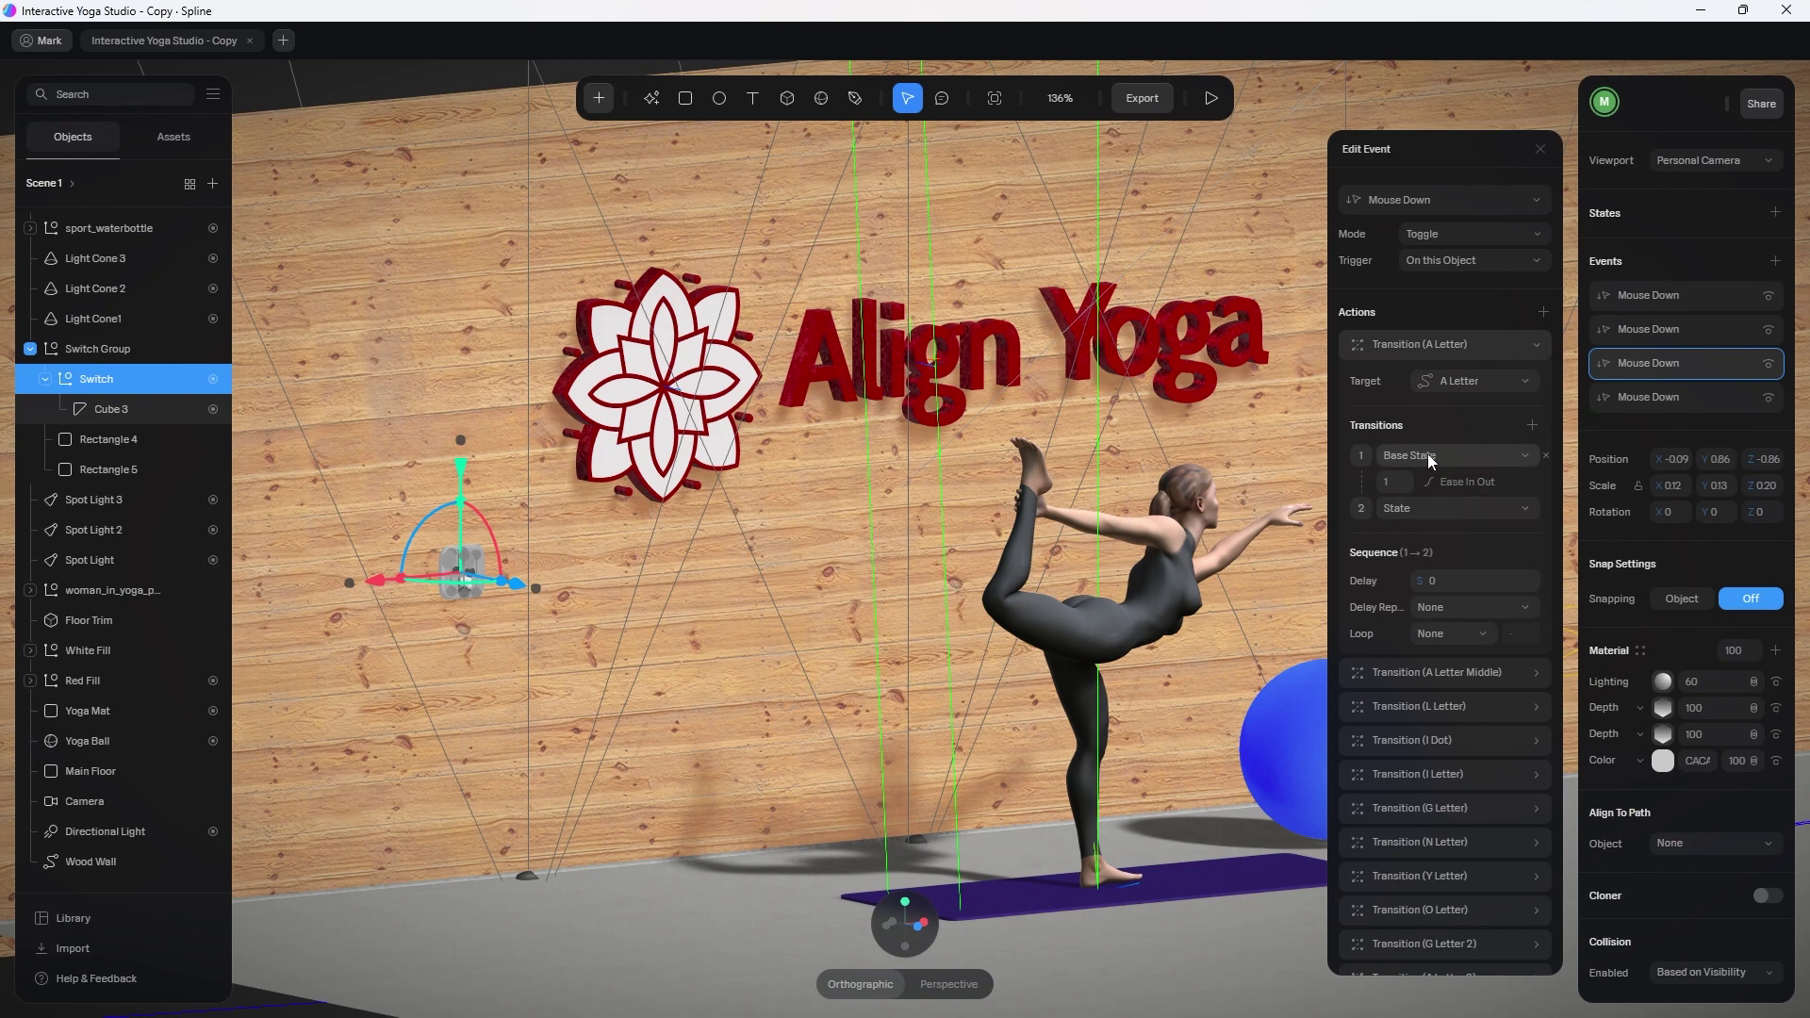
left_click(1469, 344)
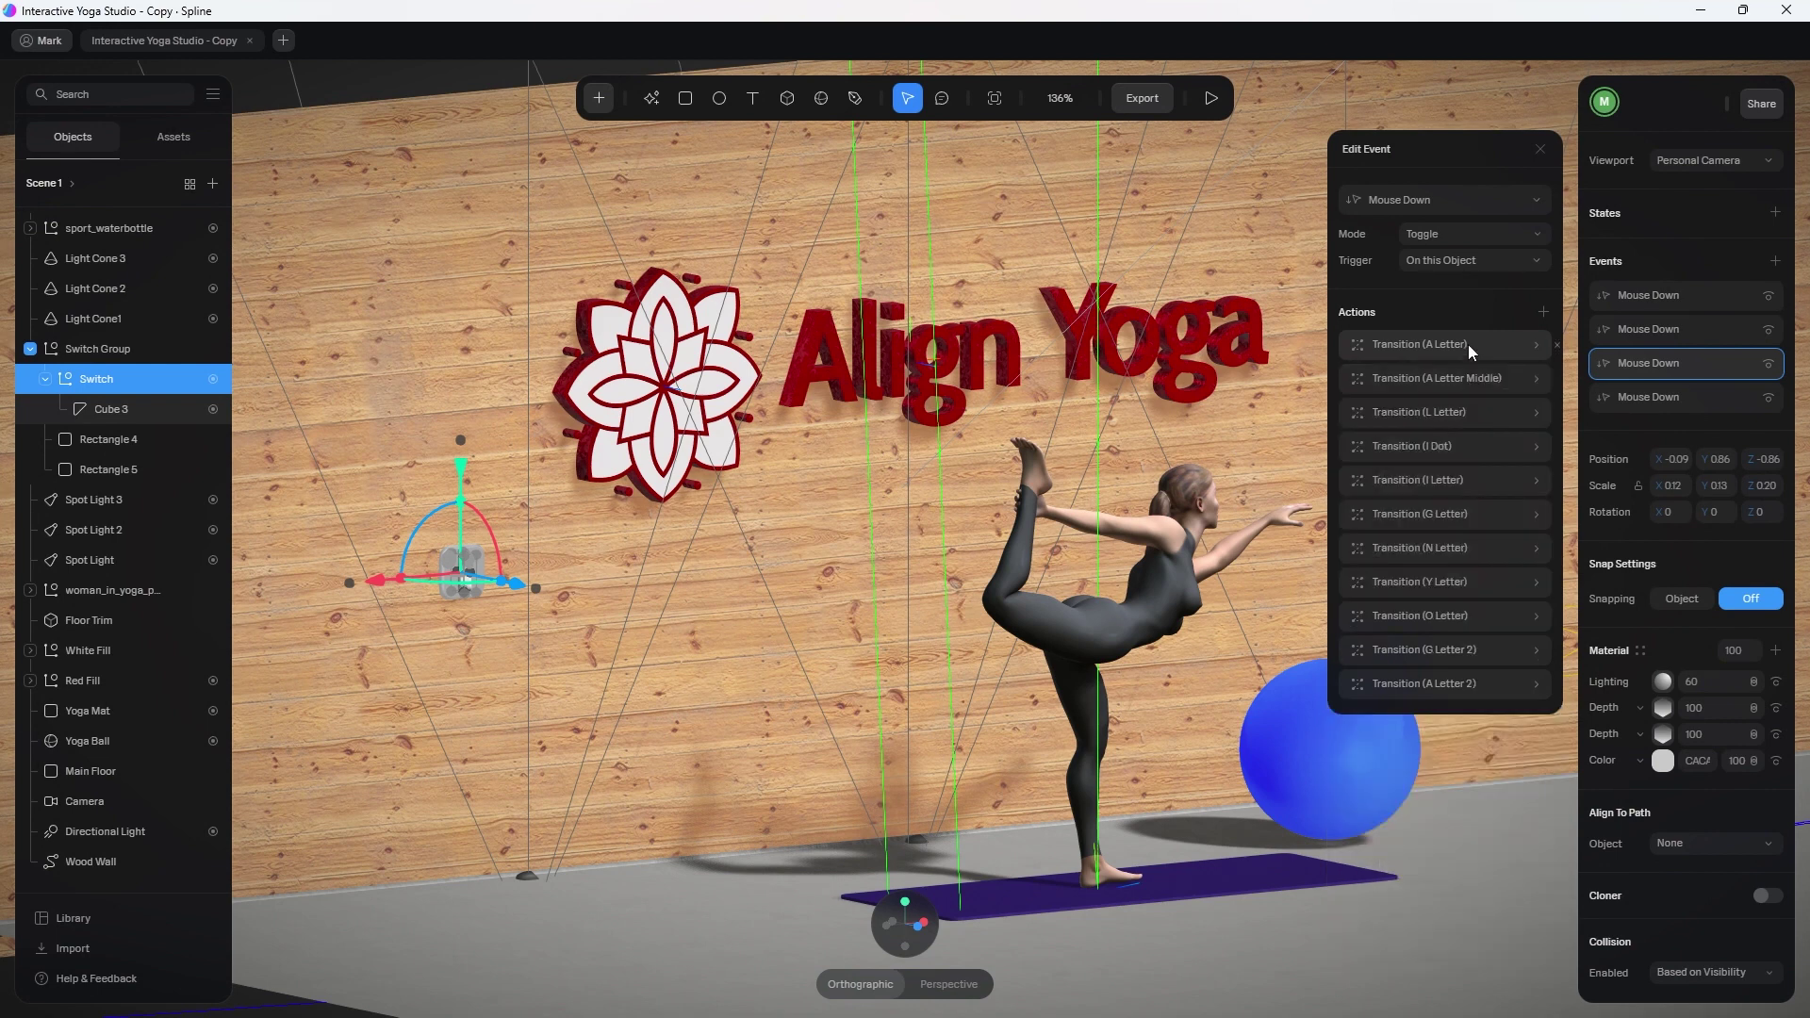
right_click(1478, 344)
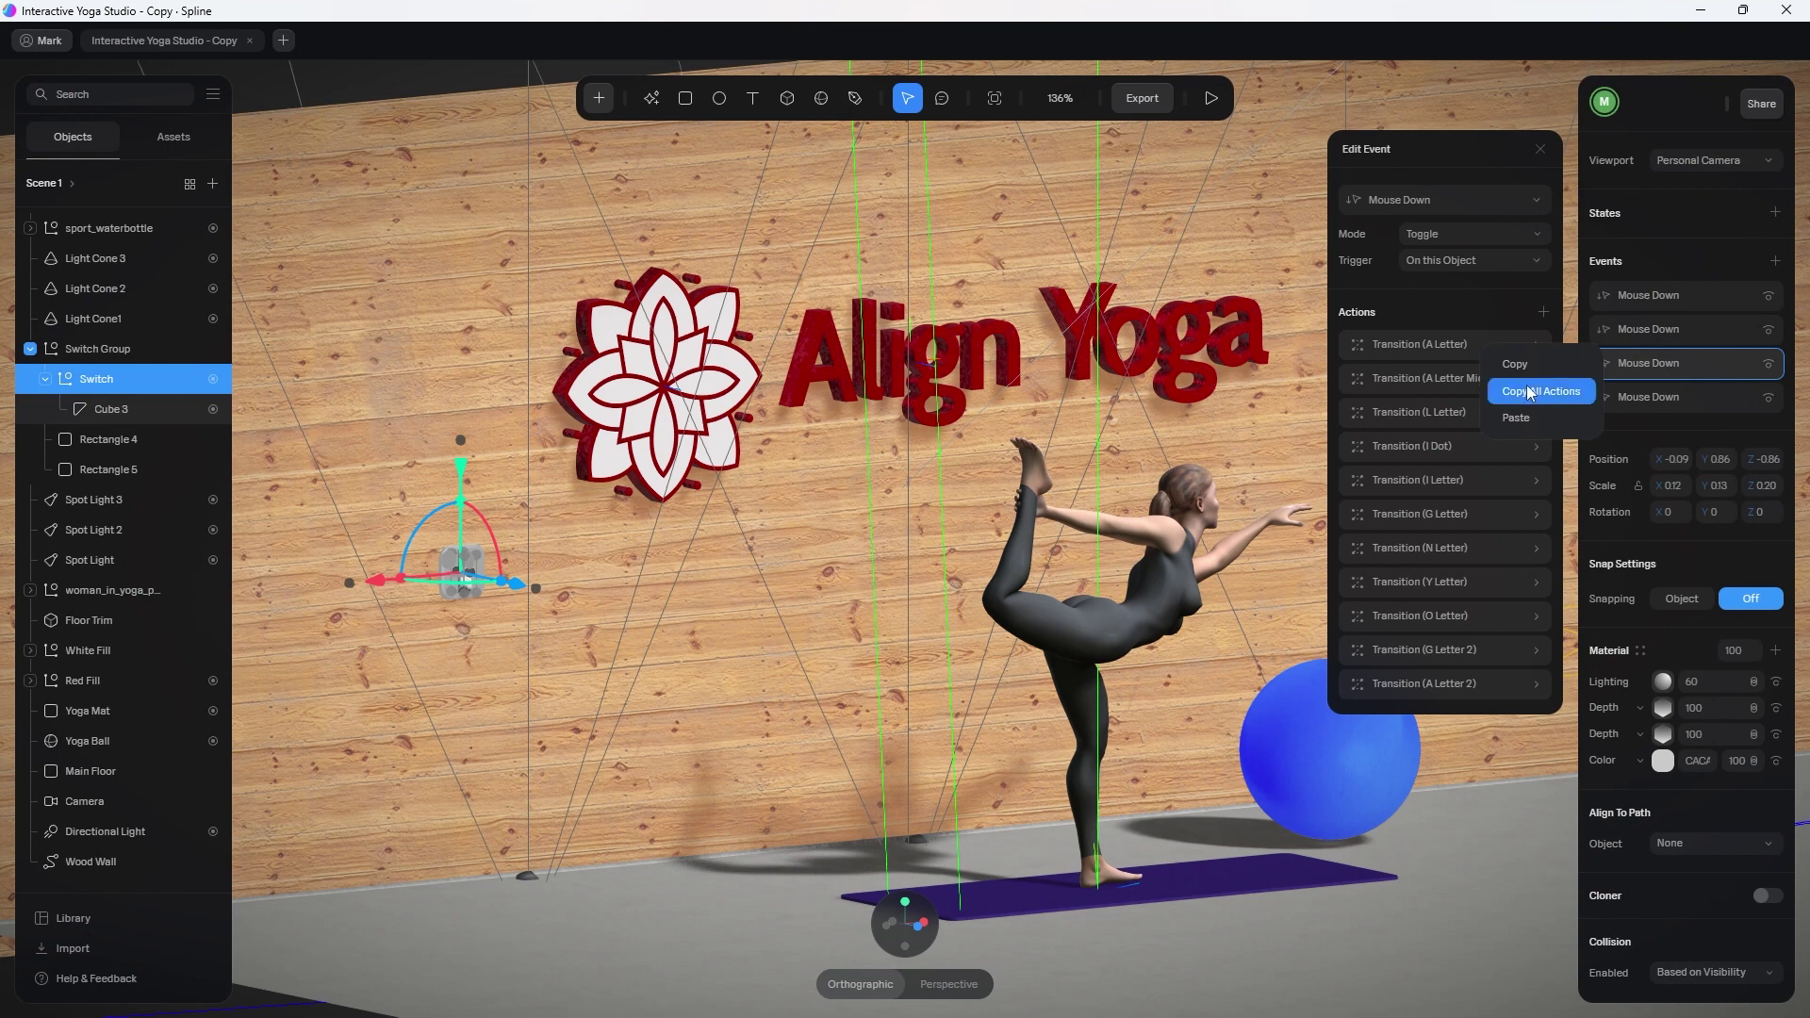
left_click(1439, 309)
left_click(1450, 376)
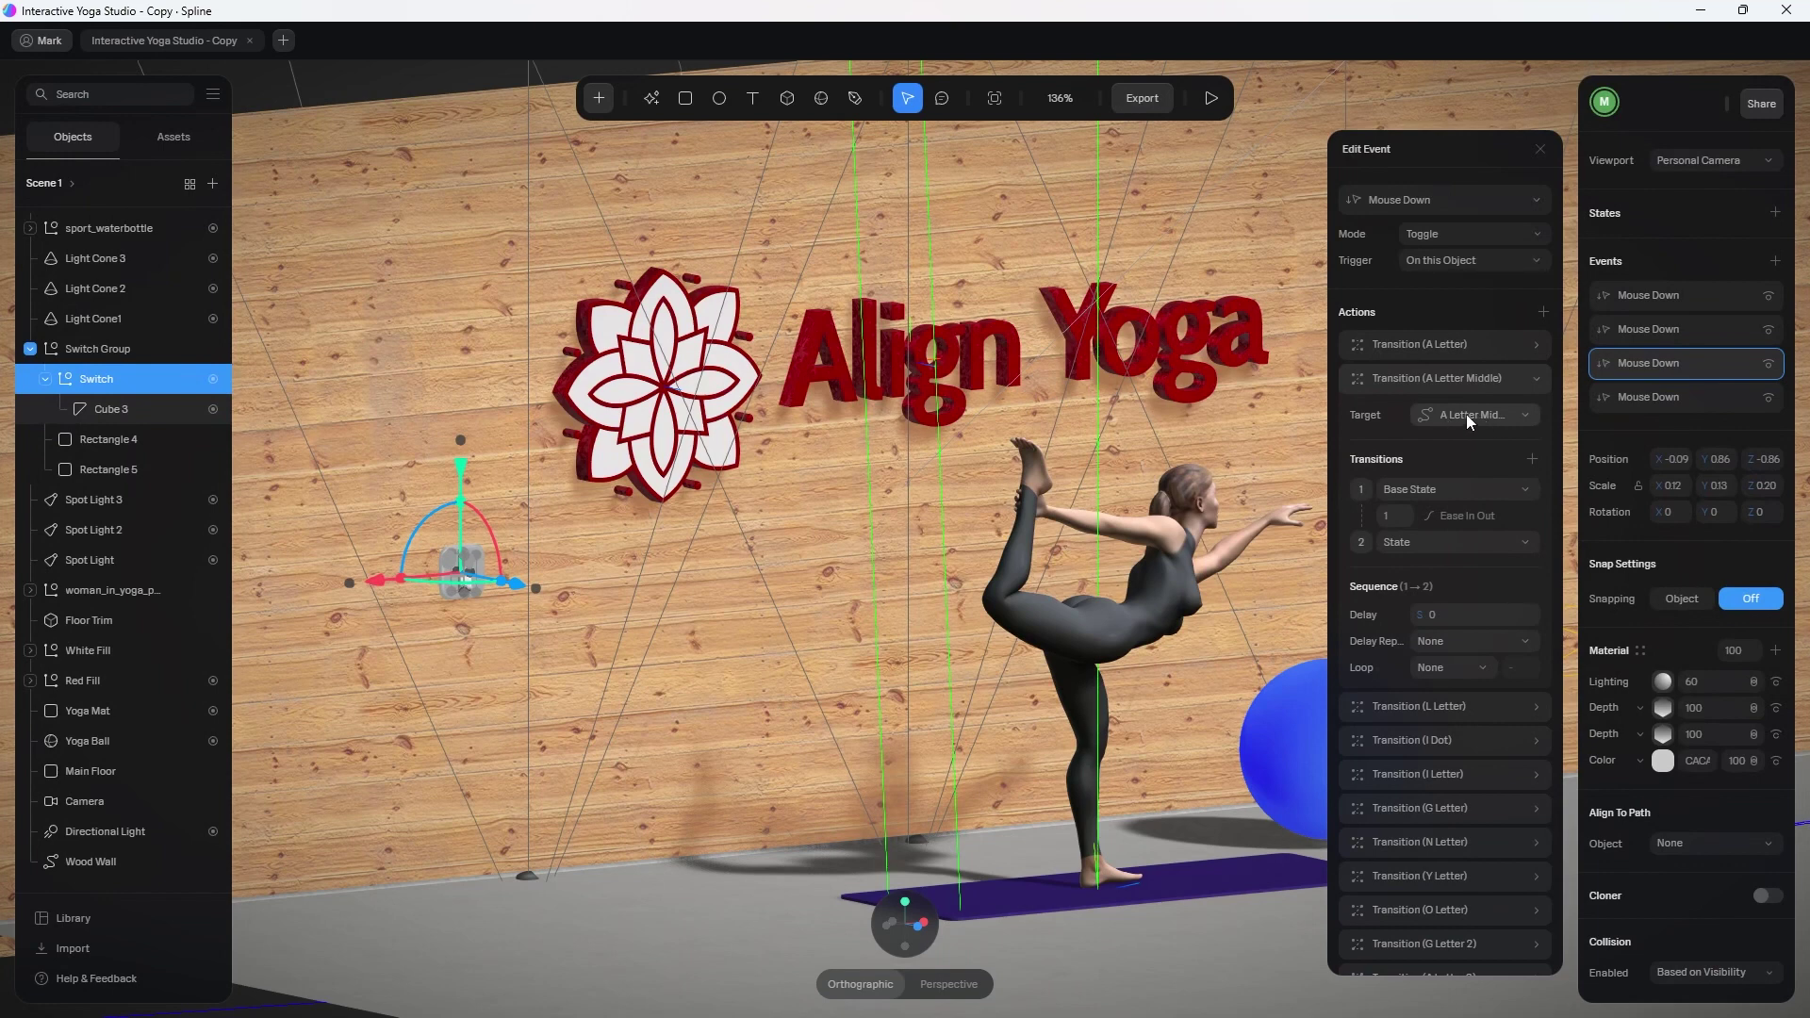
left_click(1453, 381)
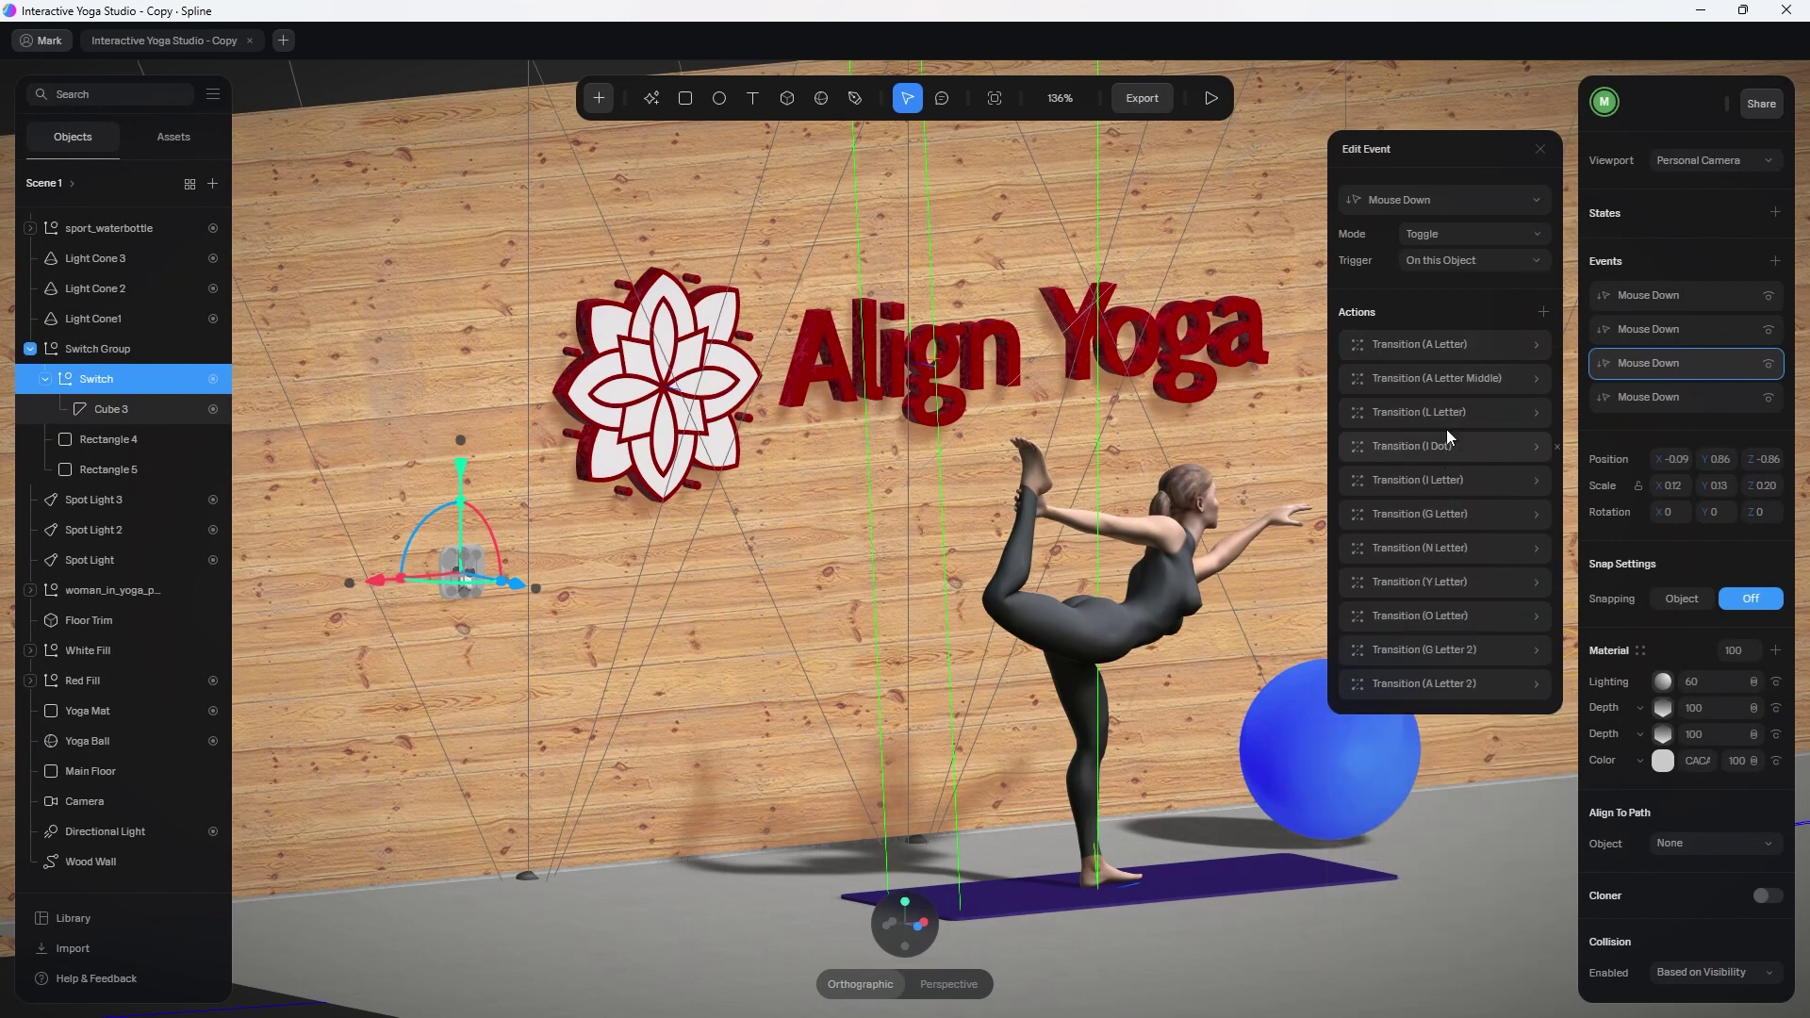
Open Switch's fourth Mouse Down event, inspect the light cone at the base of the wall and examine the Light Cone1 transition.
left_click(1694, 393)
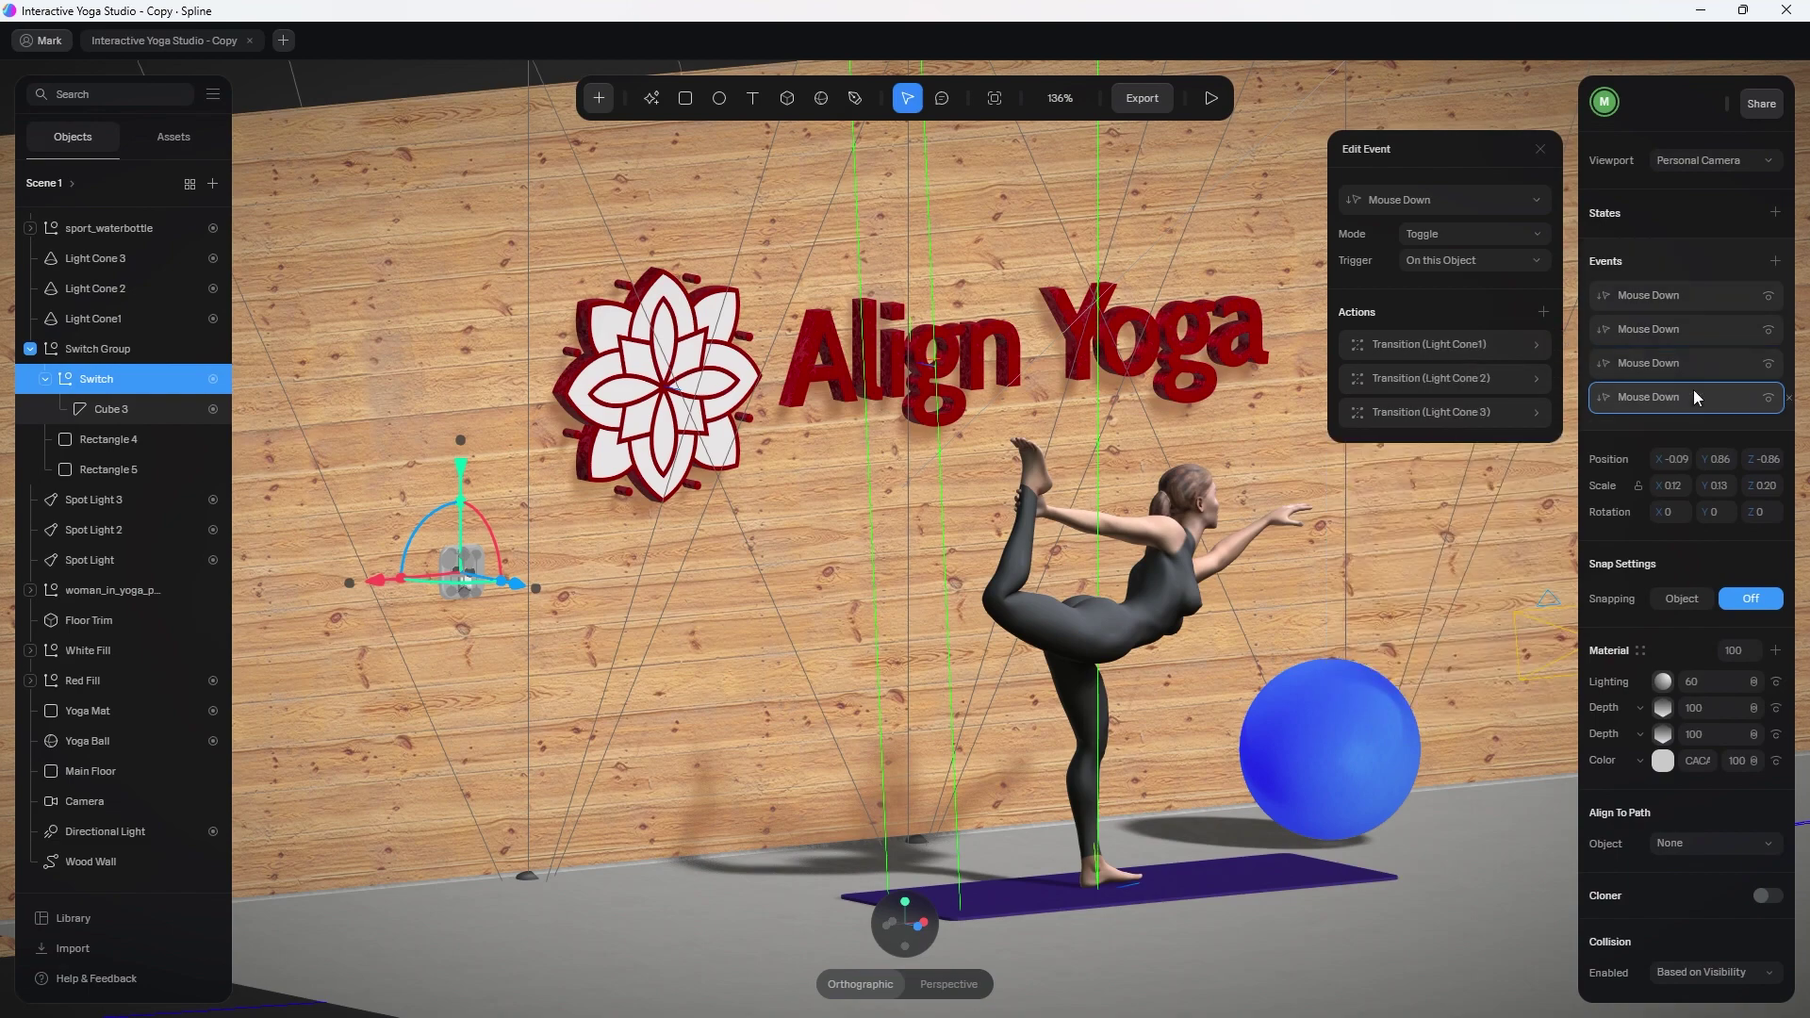
middle_click_drag(534, 828, 886, 599)
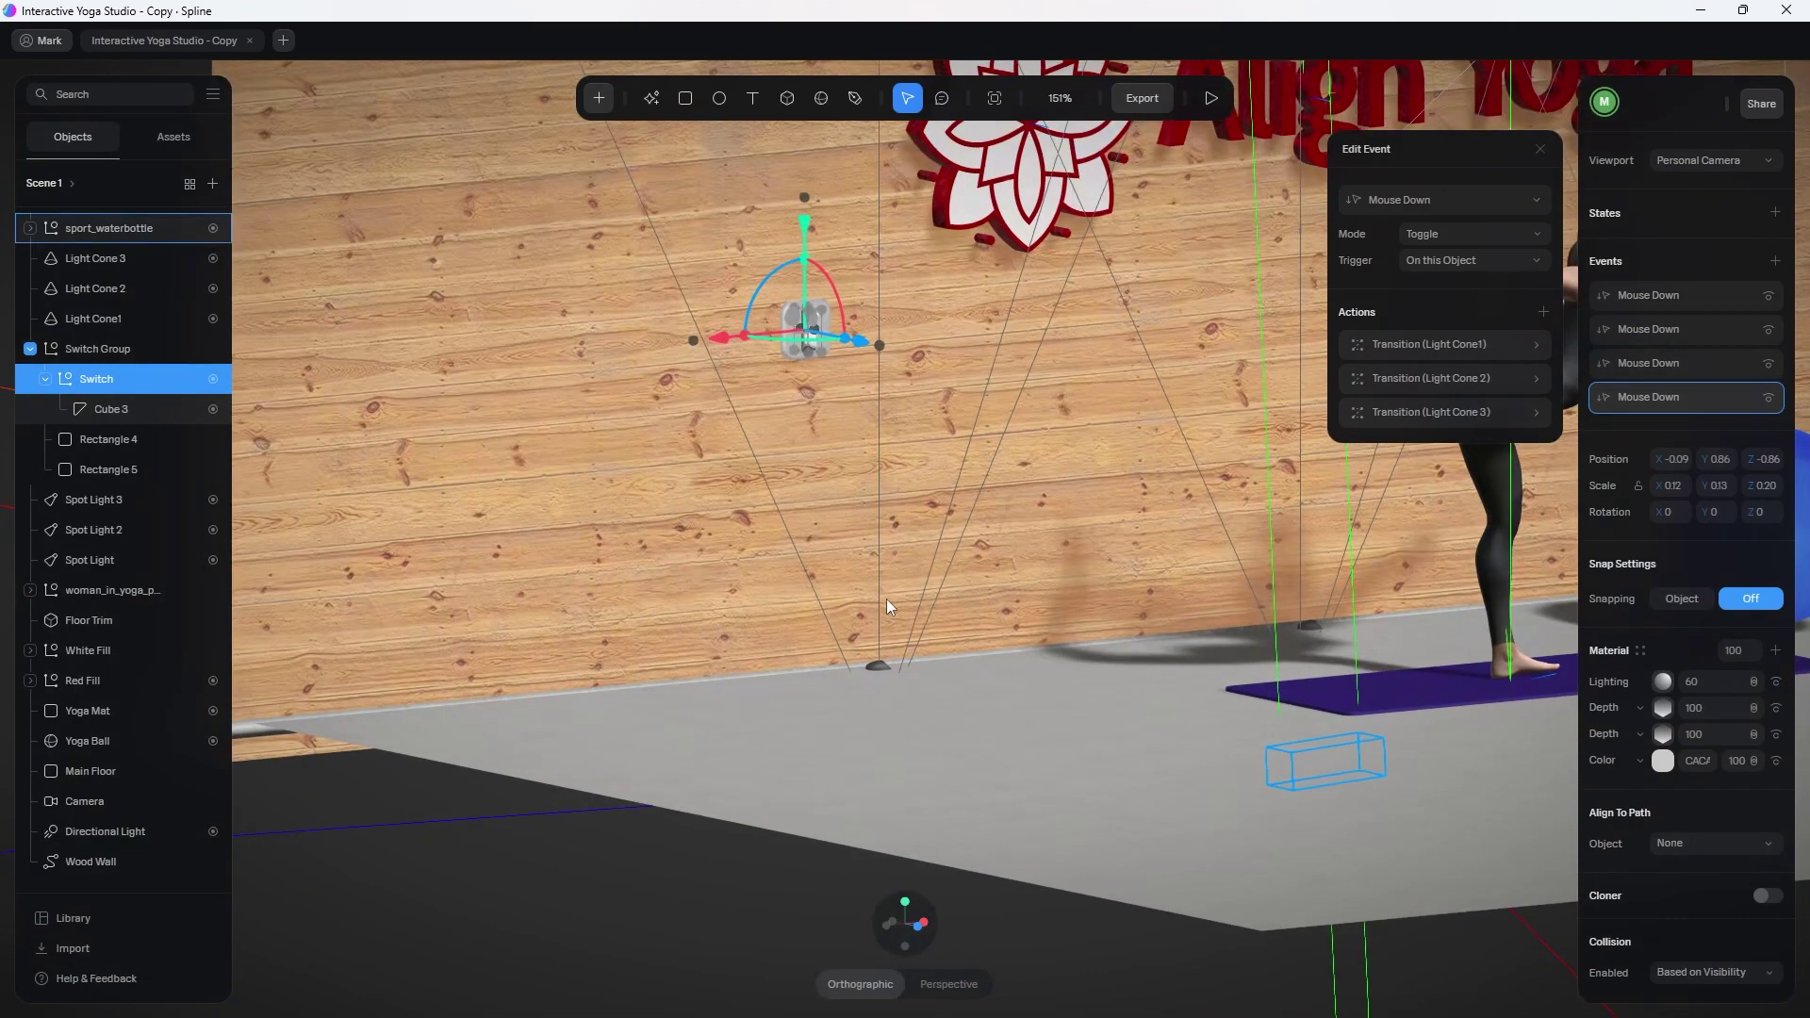
scroll(860, 664, "up", 5)
middle_click_drag(861, 664, 917, 549)
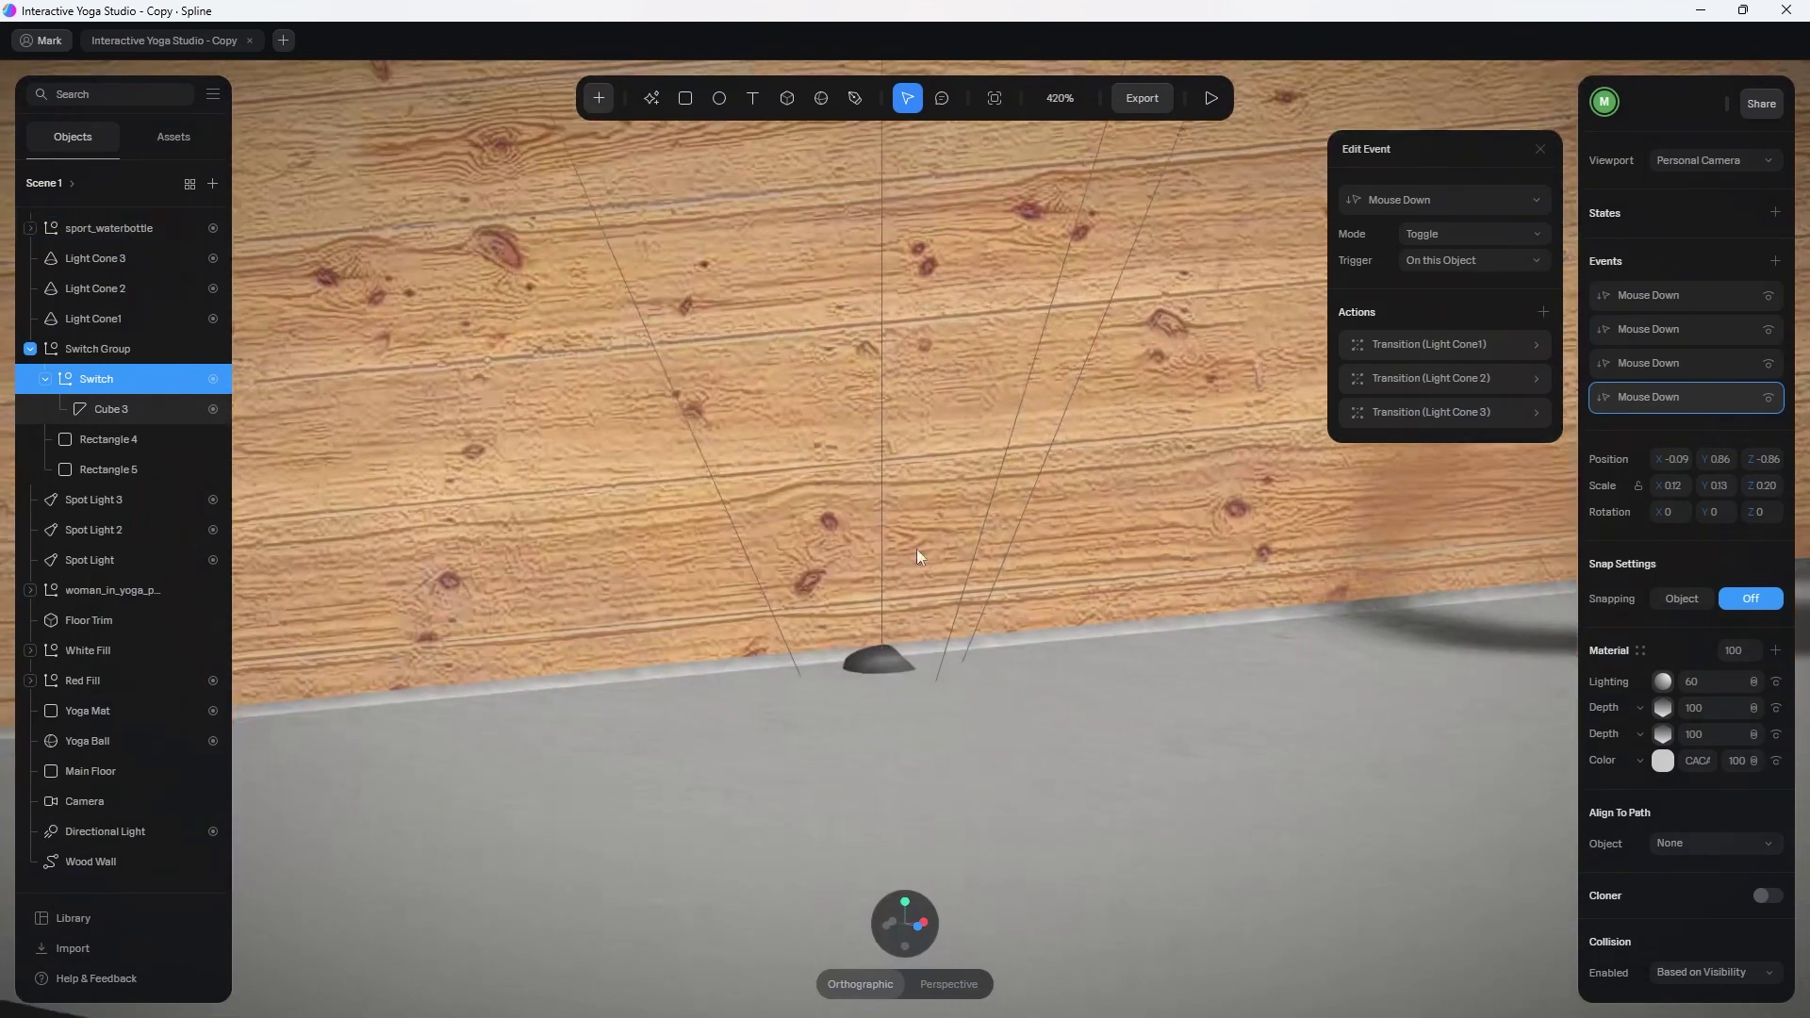
scroll(869, 708, "up", 2)
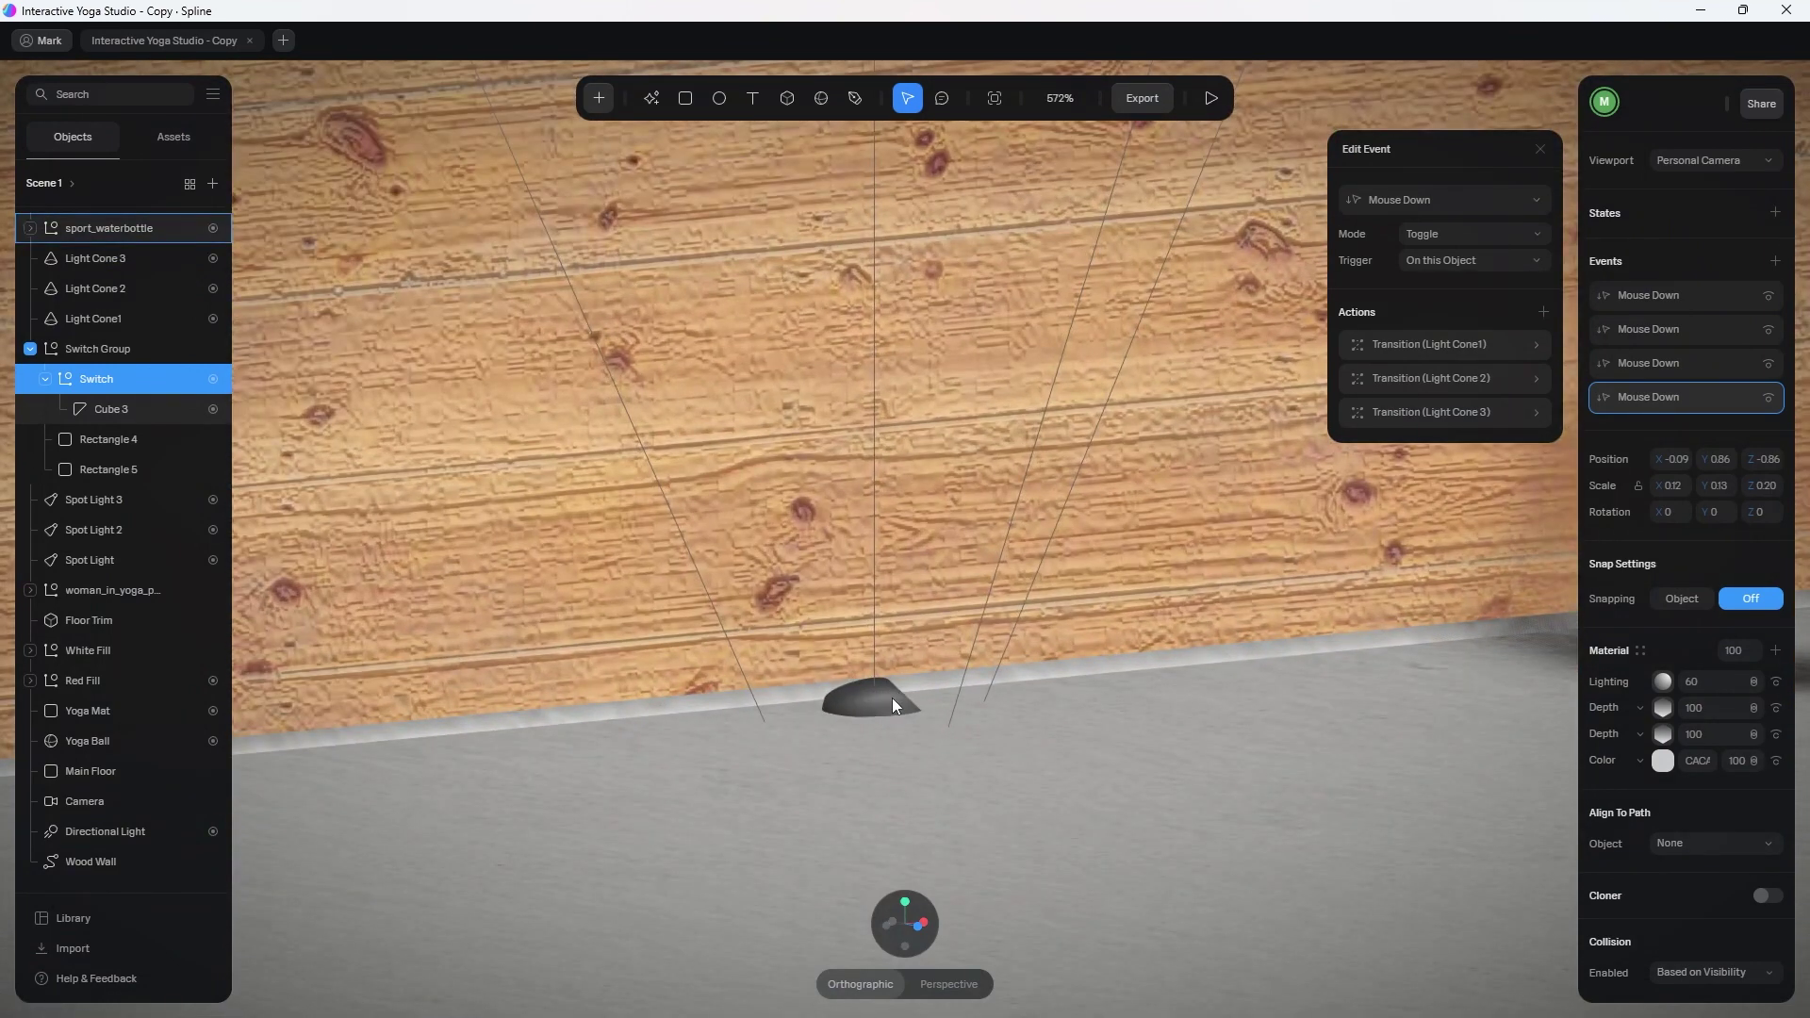
left_click(1454, 356)
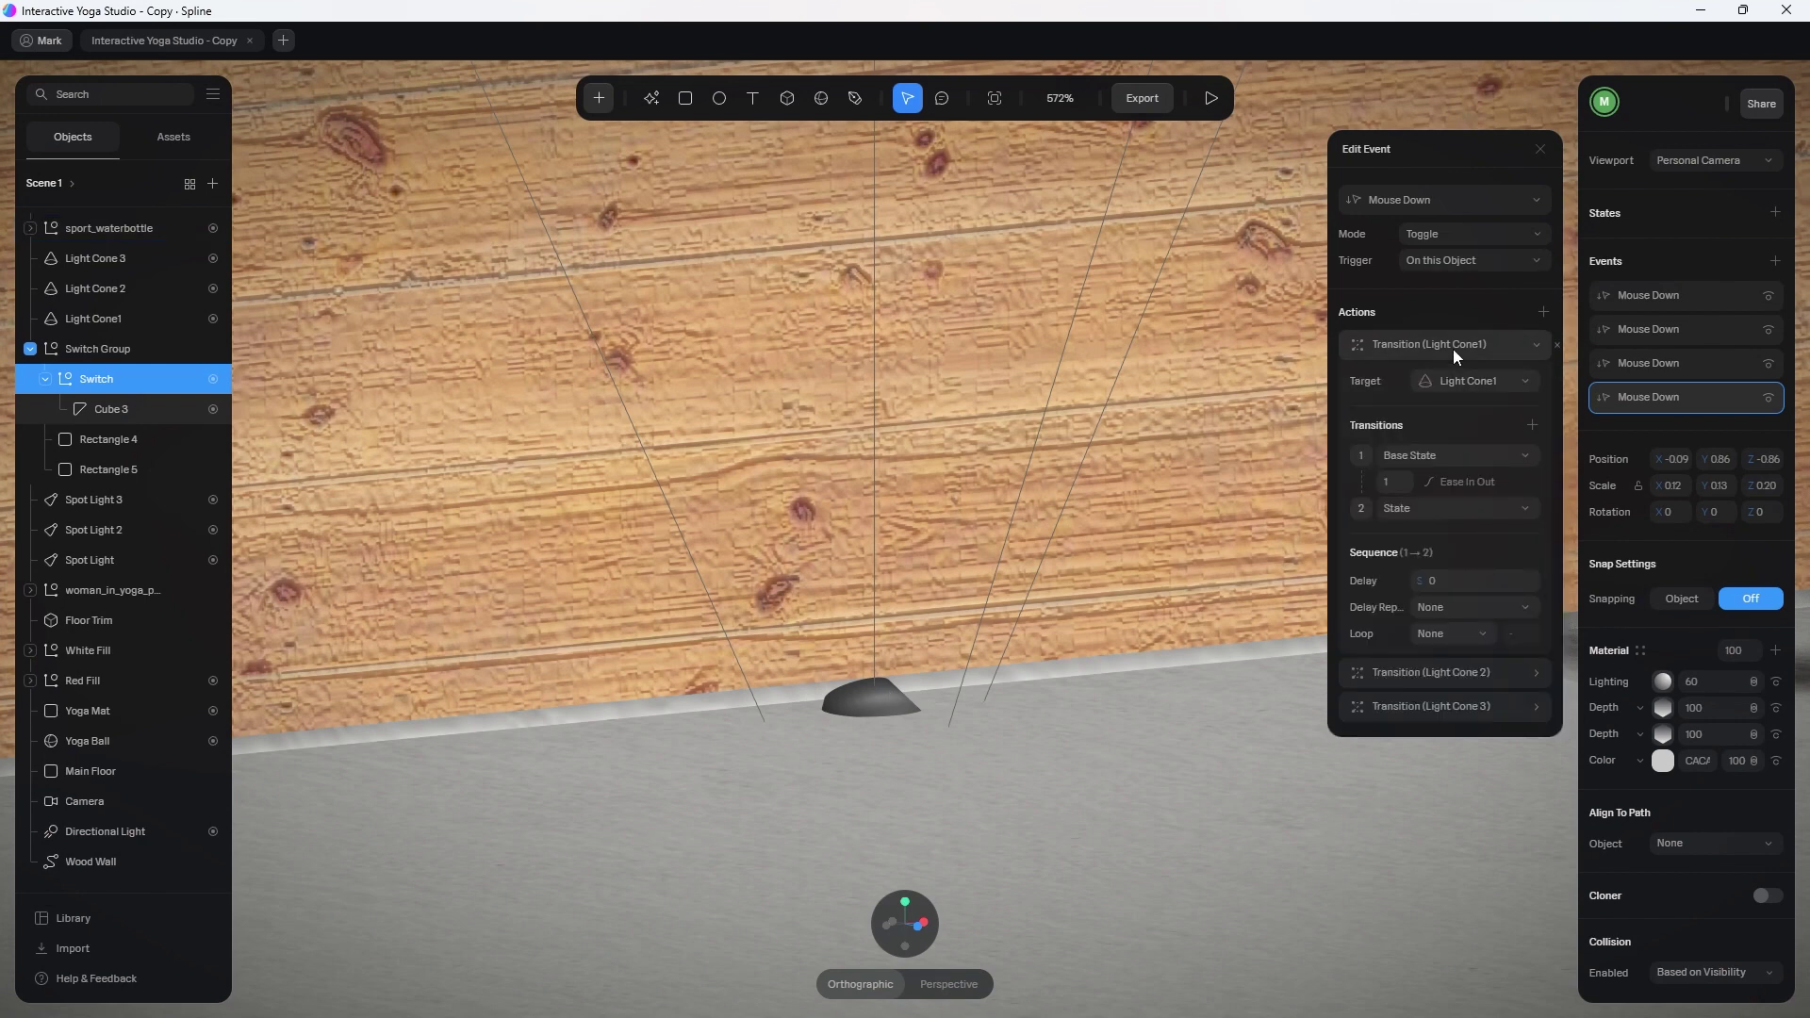
Select Light Cone1 and compare the material colour of its Base State and State, ending on State.
left_click(124, 321)
left_click(1650, 283)
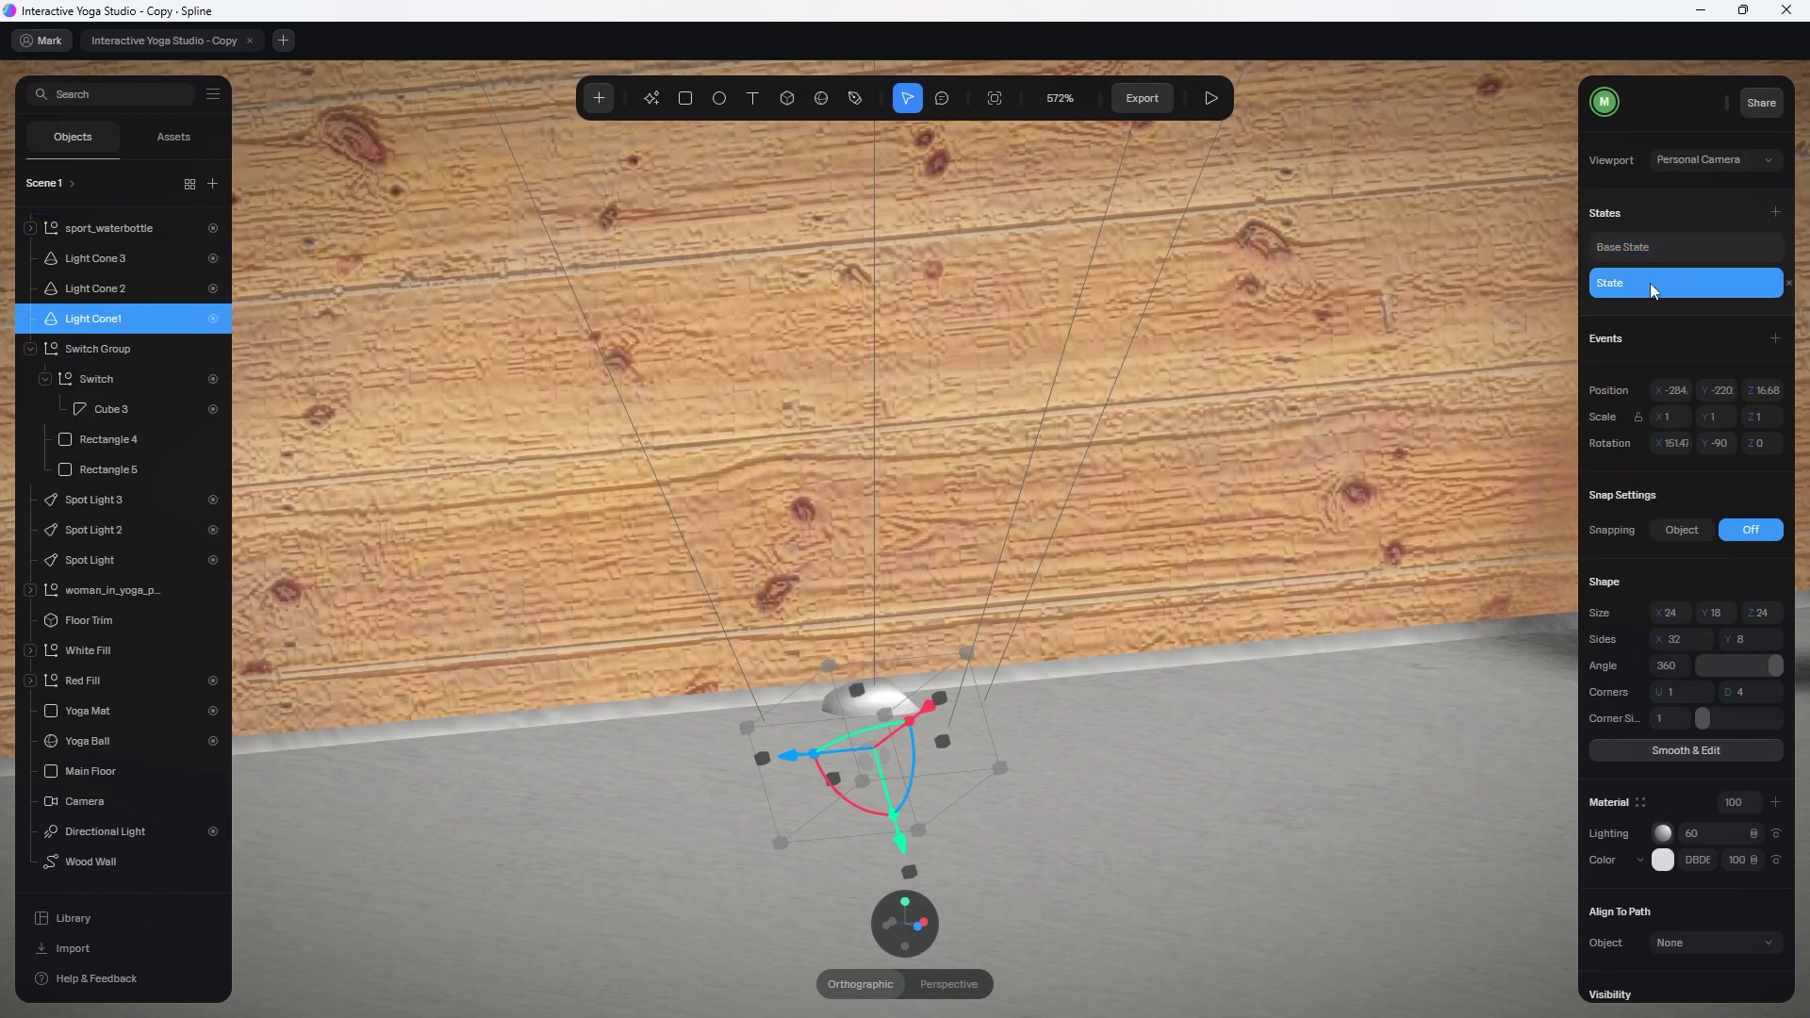
left_click(1663, 248)
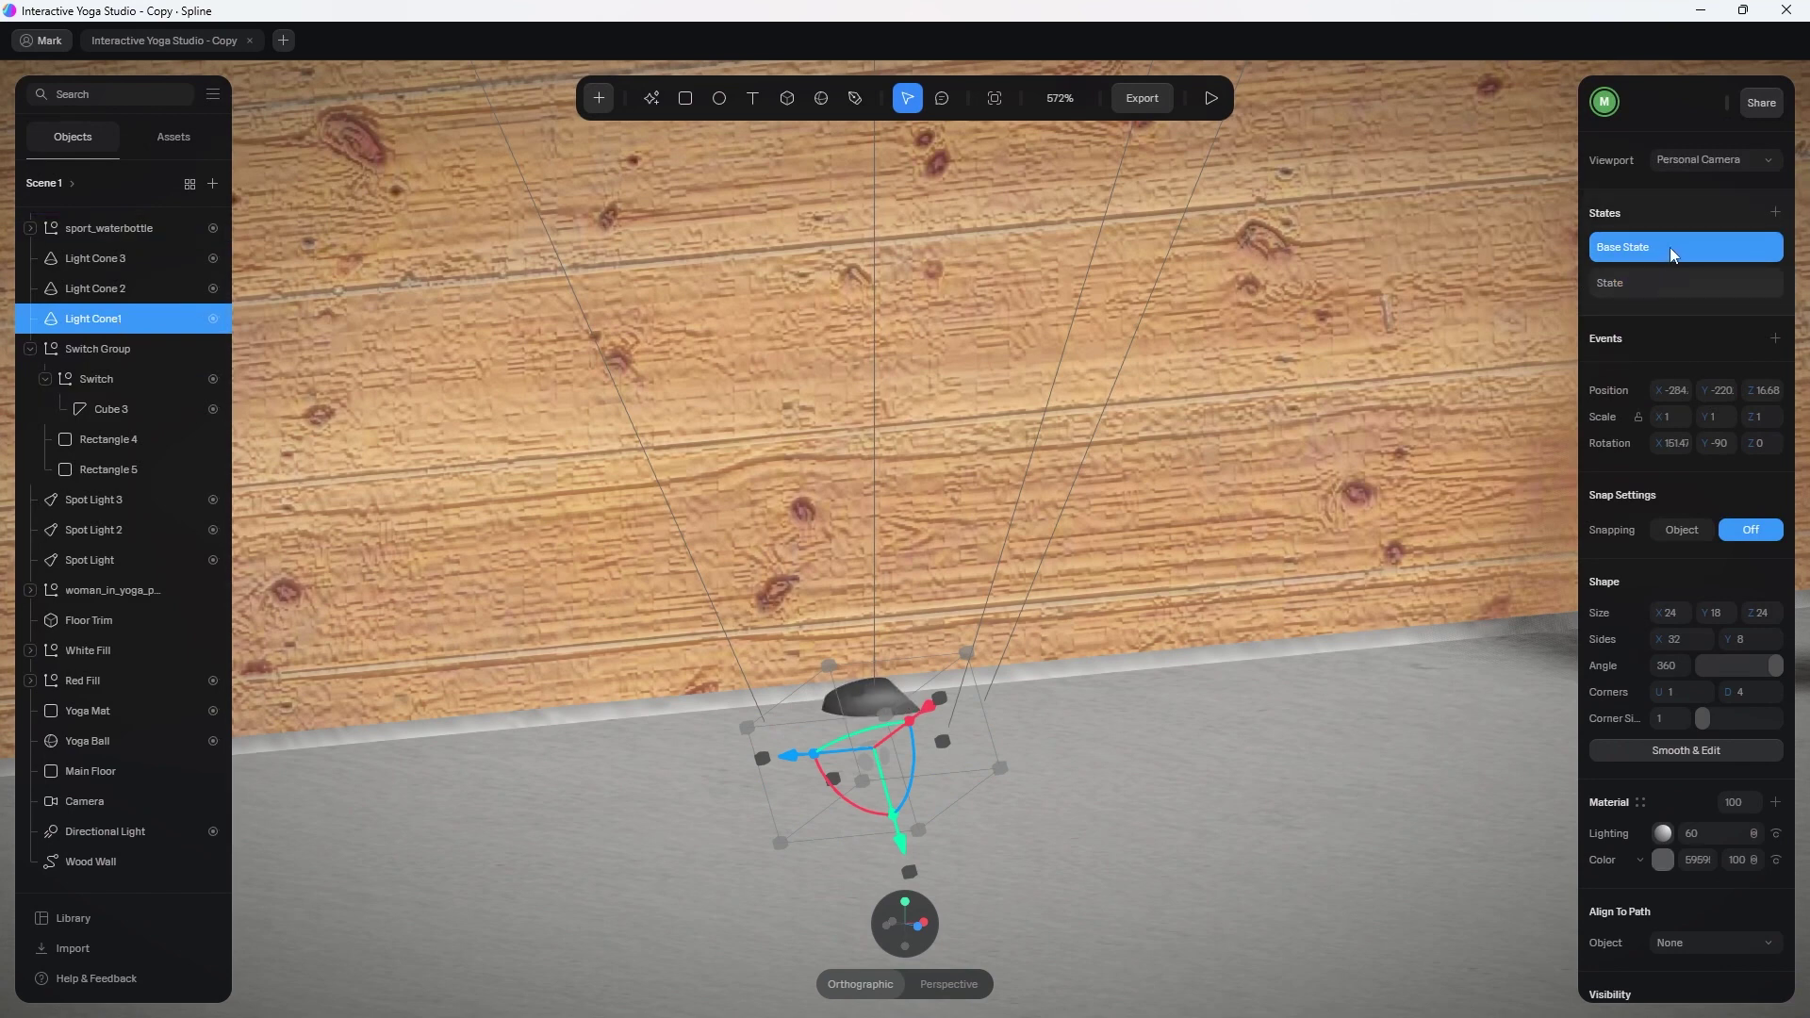
left_click(1683, 290)
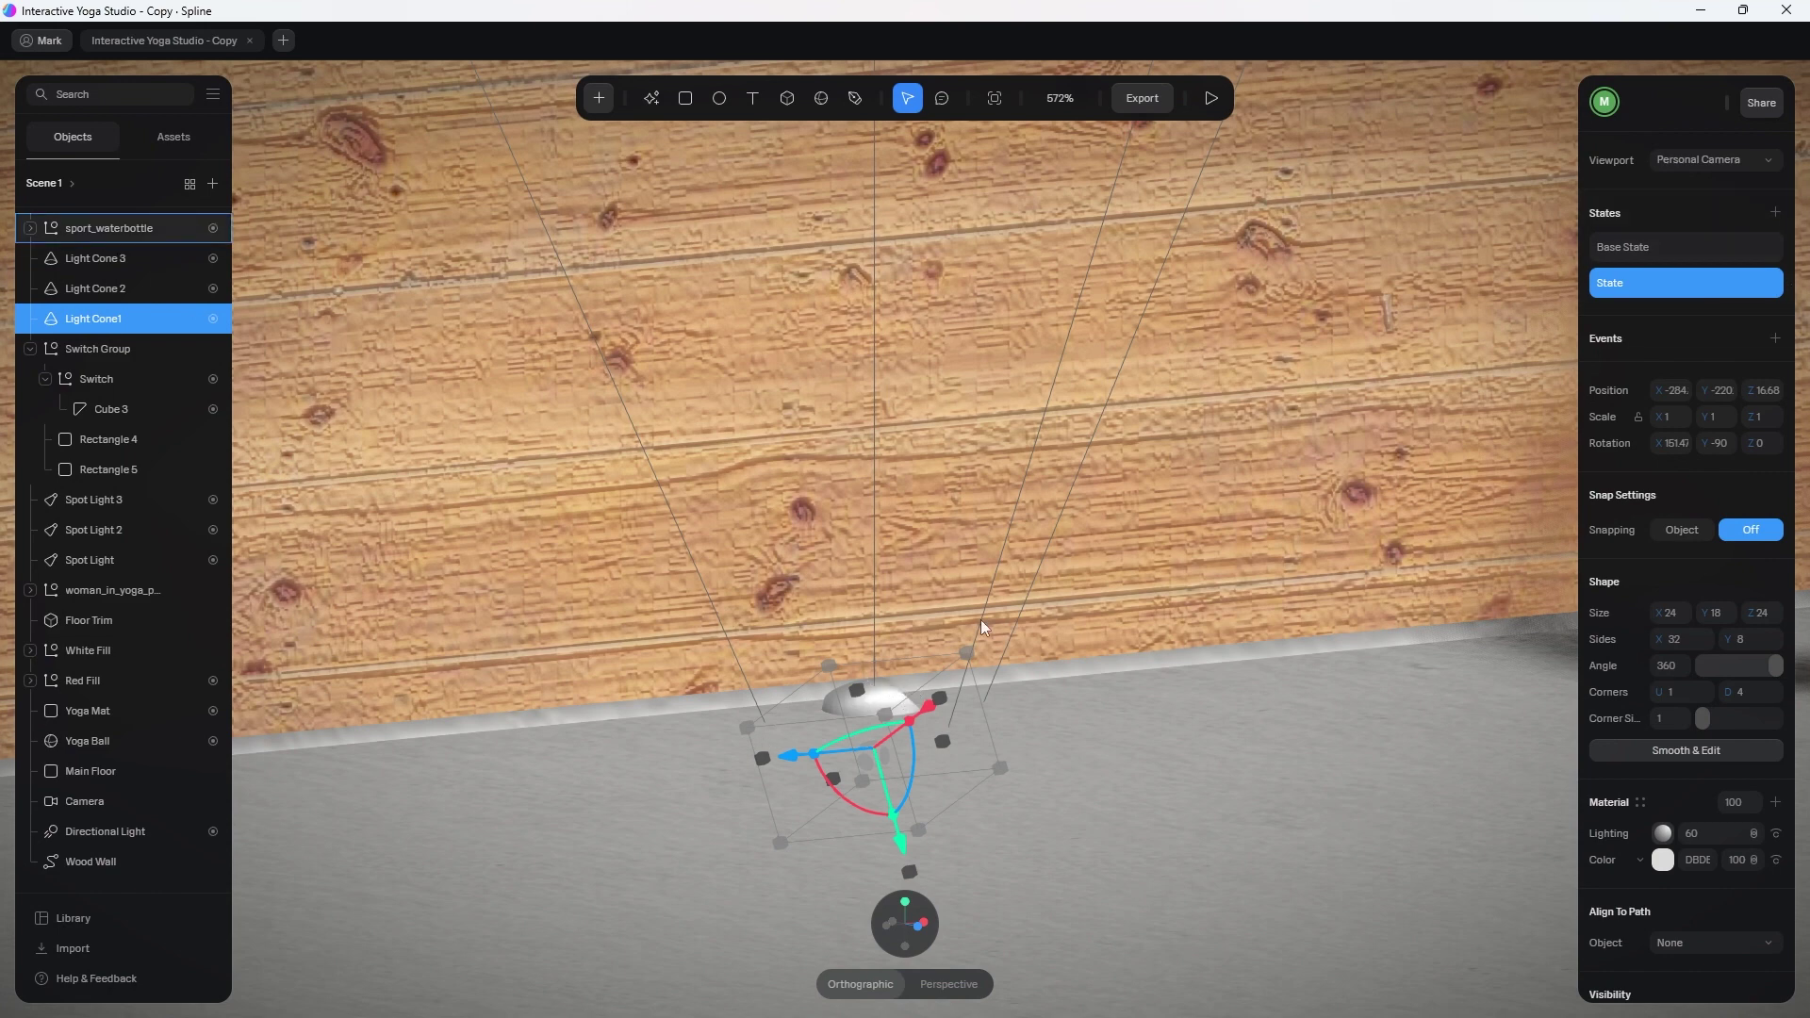
Preview the scene, toggle the wall light switch twice to watch the light cones, and exit the preview.
left_click(1211, 102)
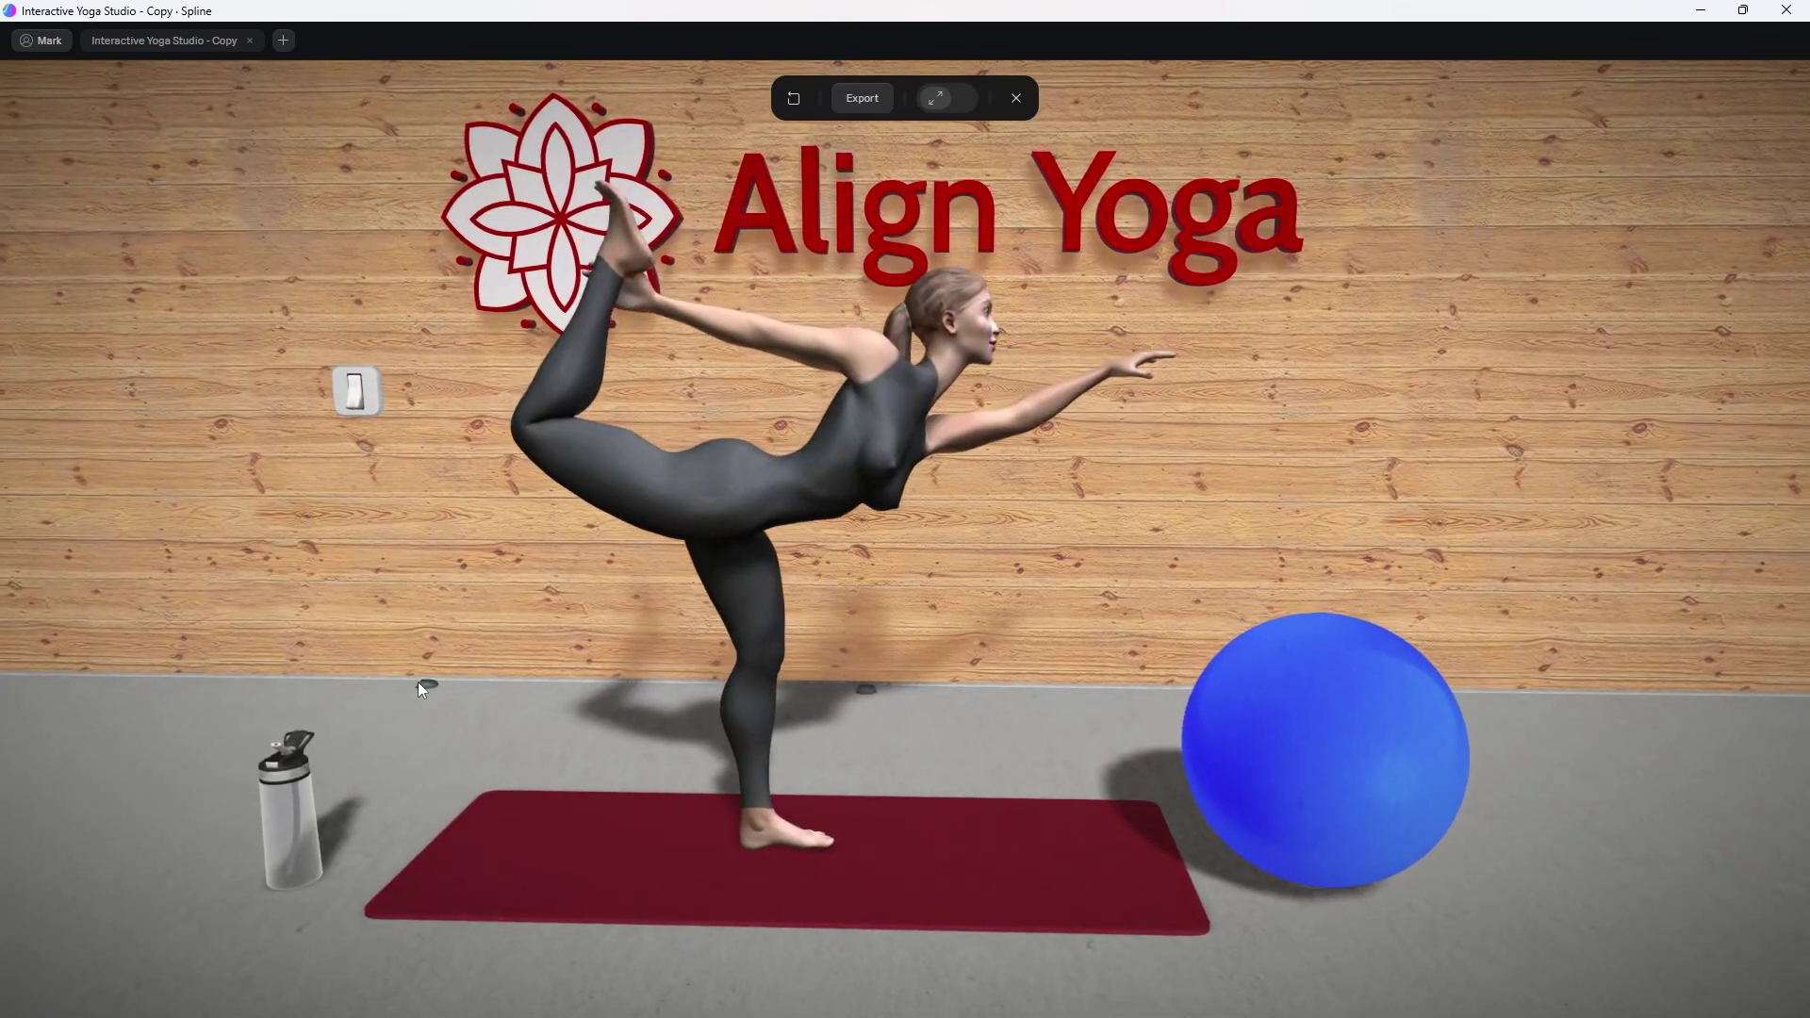
left_click(359, 391)
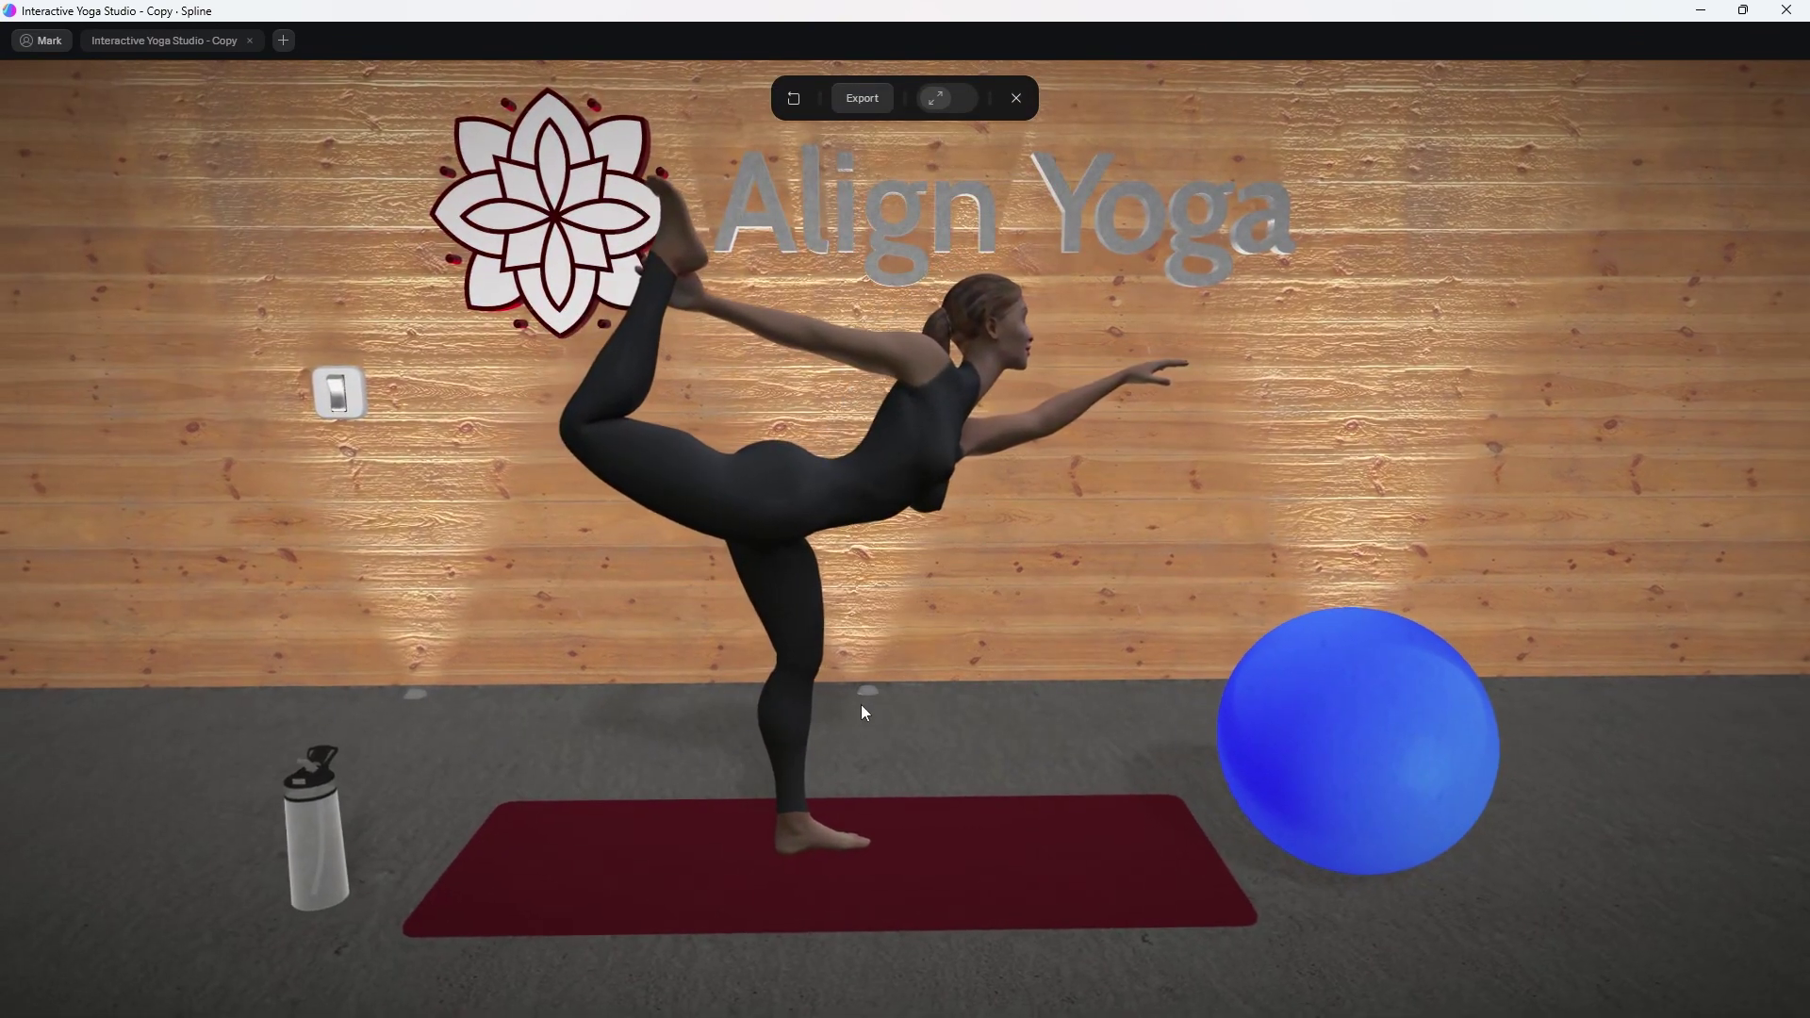
left_click(357, 392)
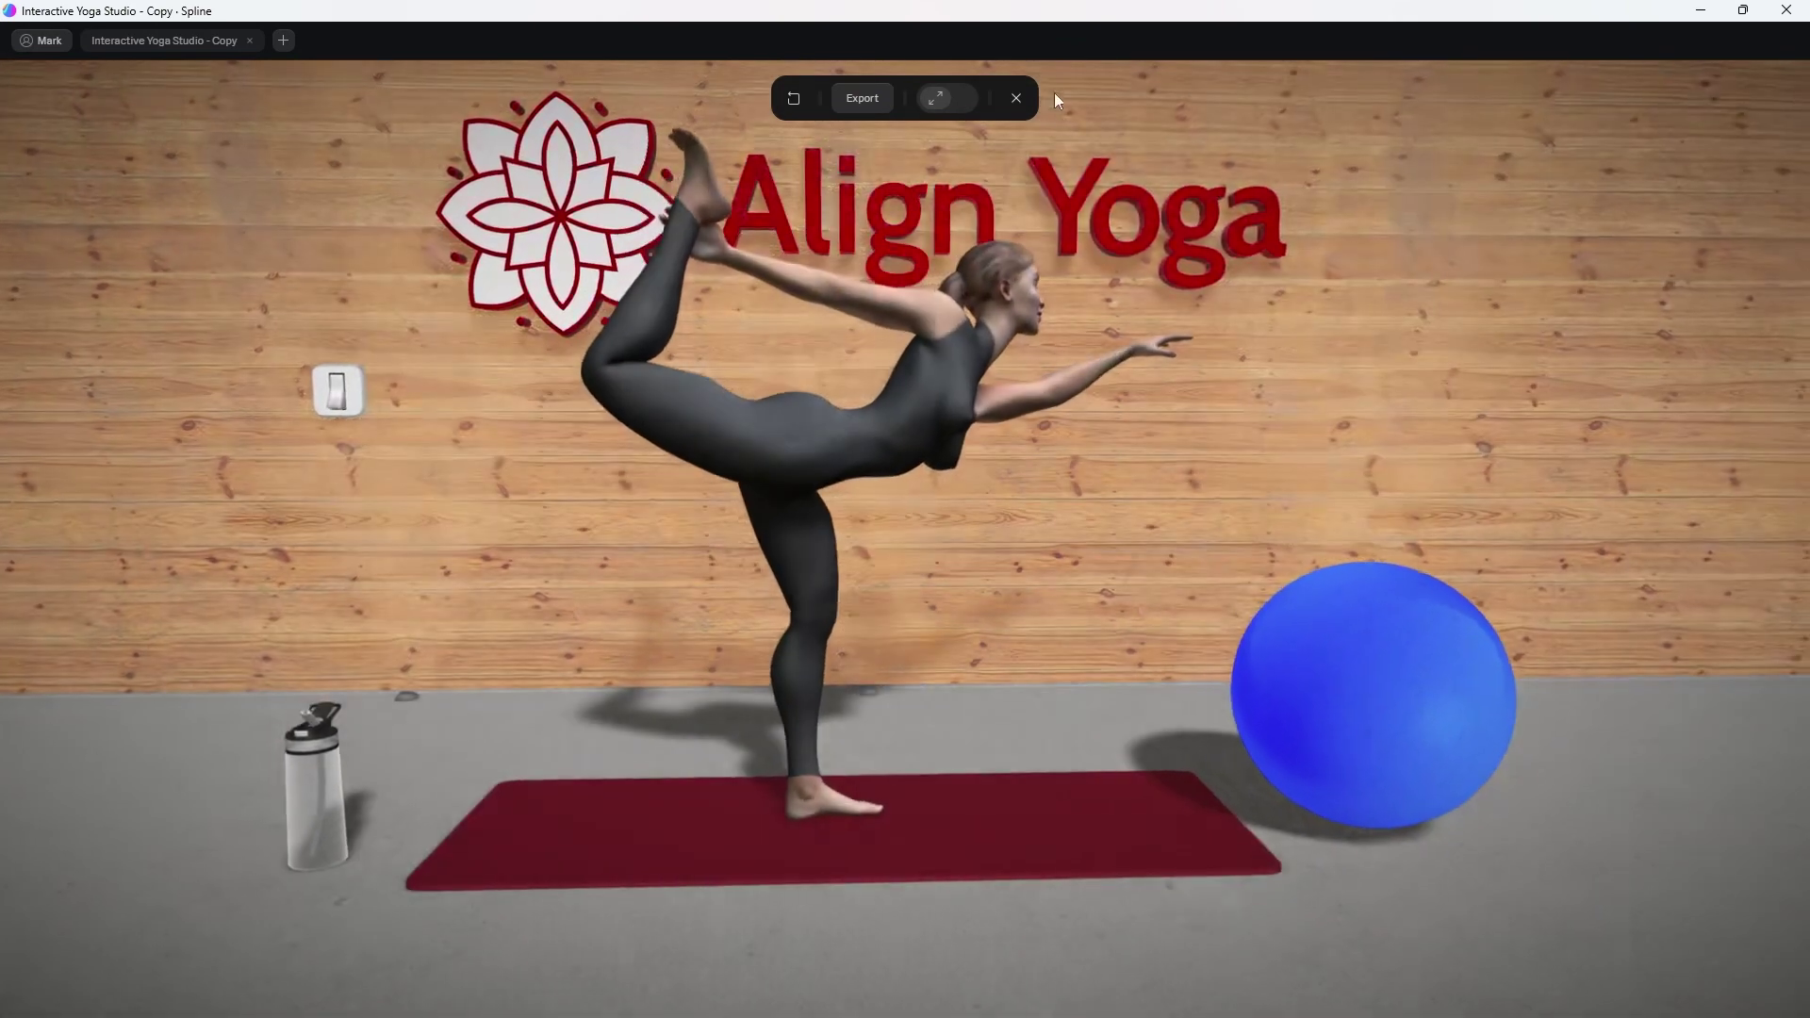
left_click(1015, 100)
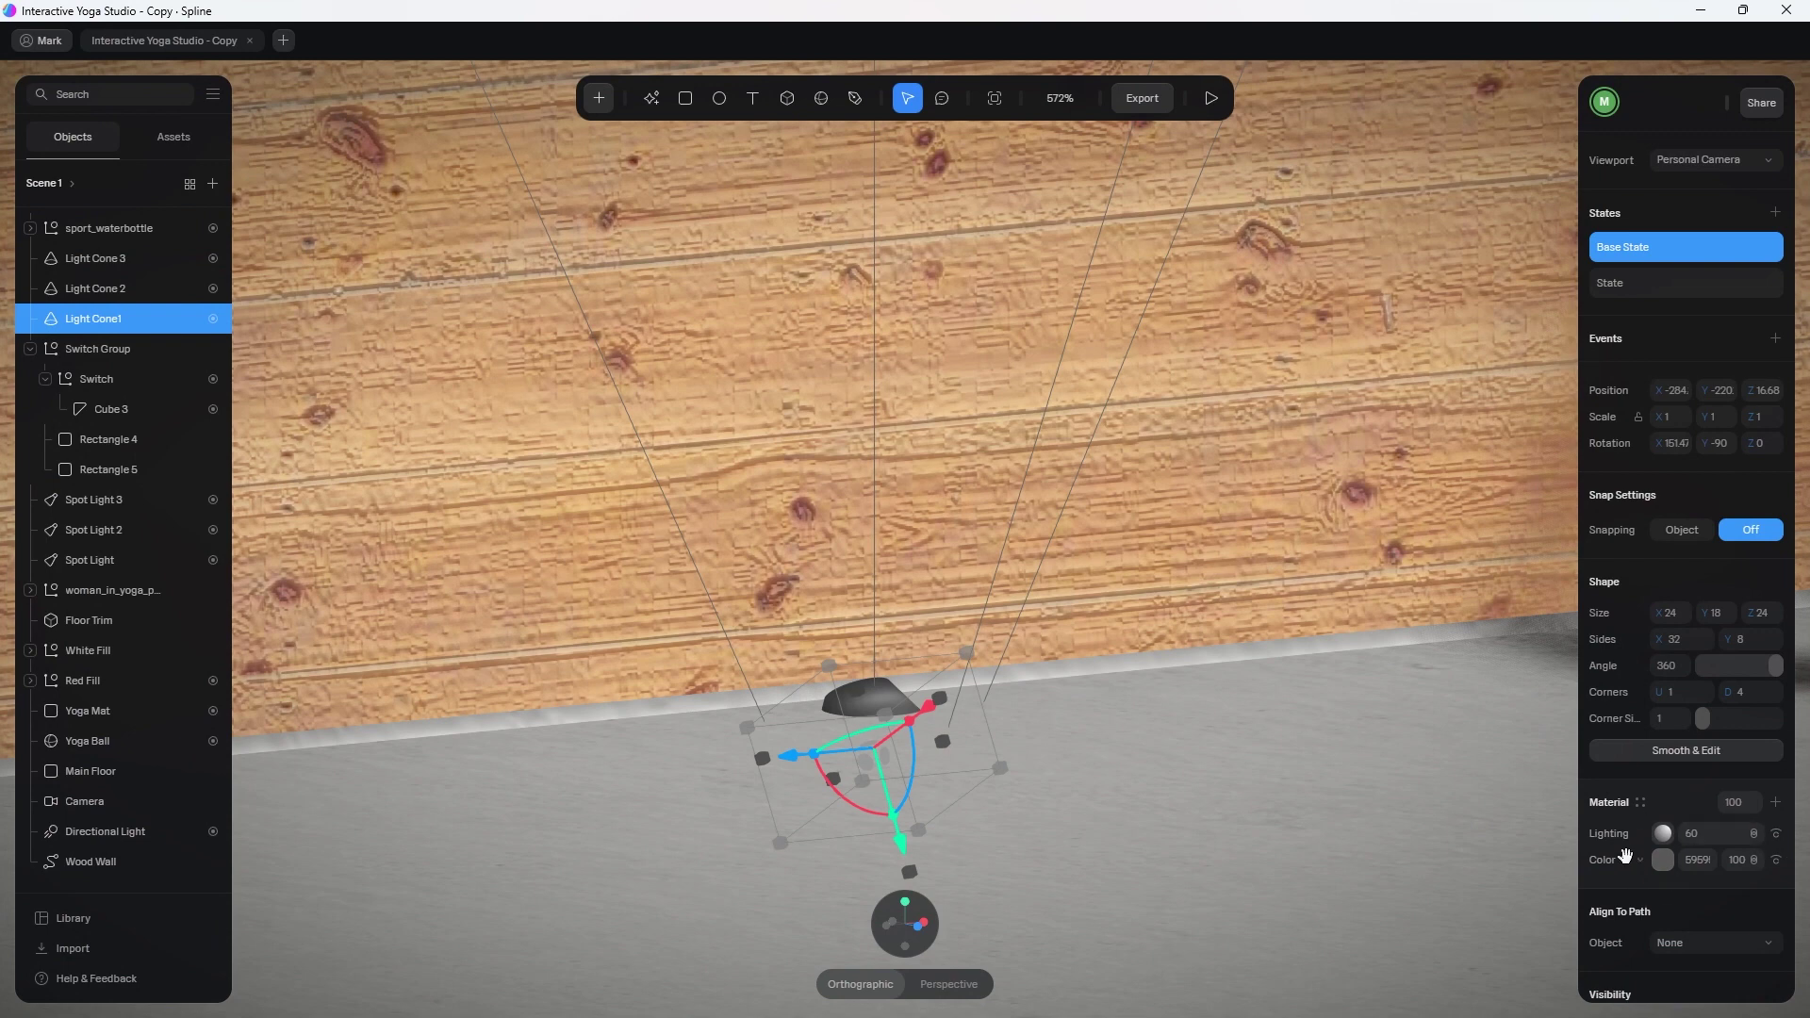
Show Light Cone1 in its State, and review the Light Cone1 transition in Switch's fourth Mouse Down event before closing the event.
left_click(1649, 283)
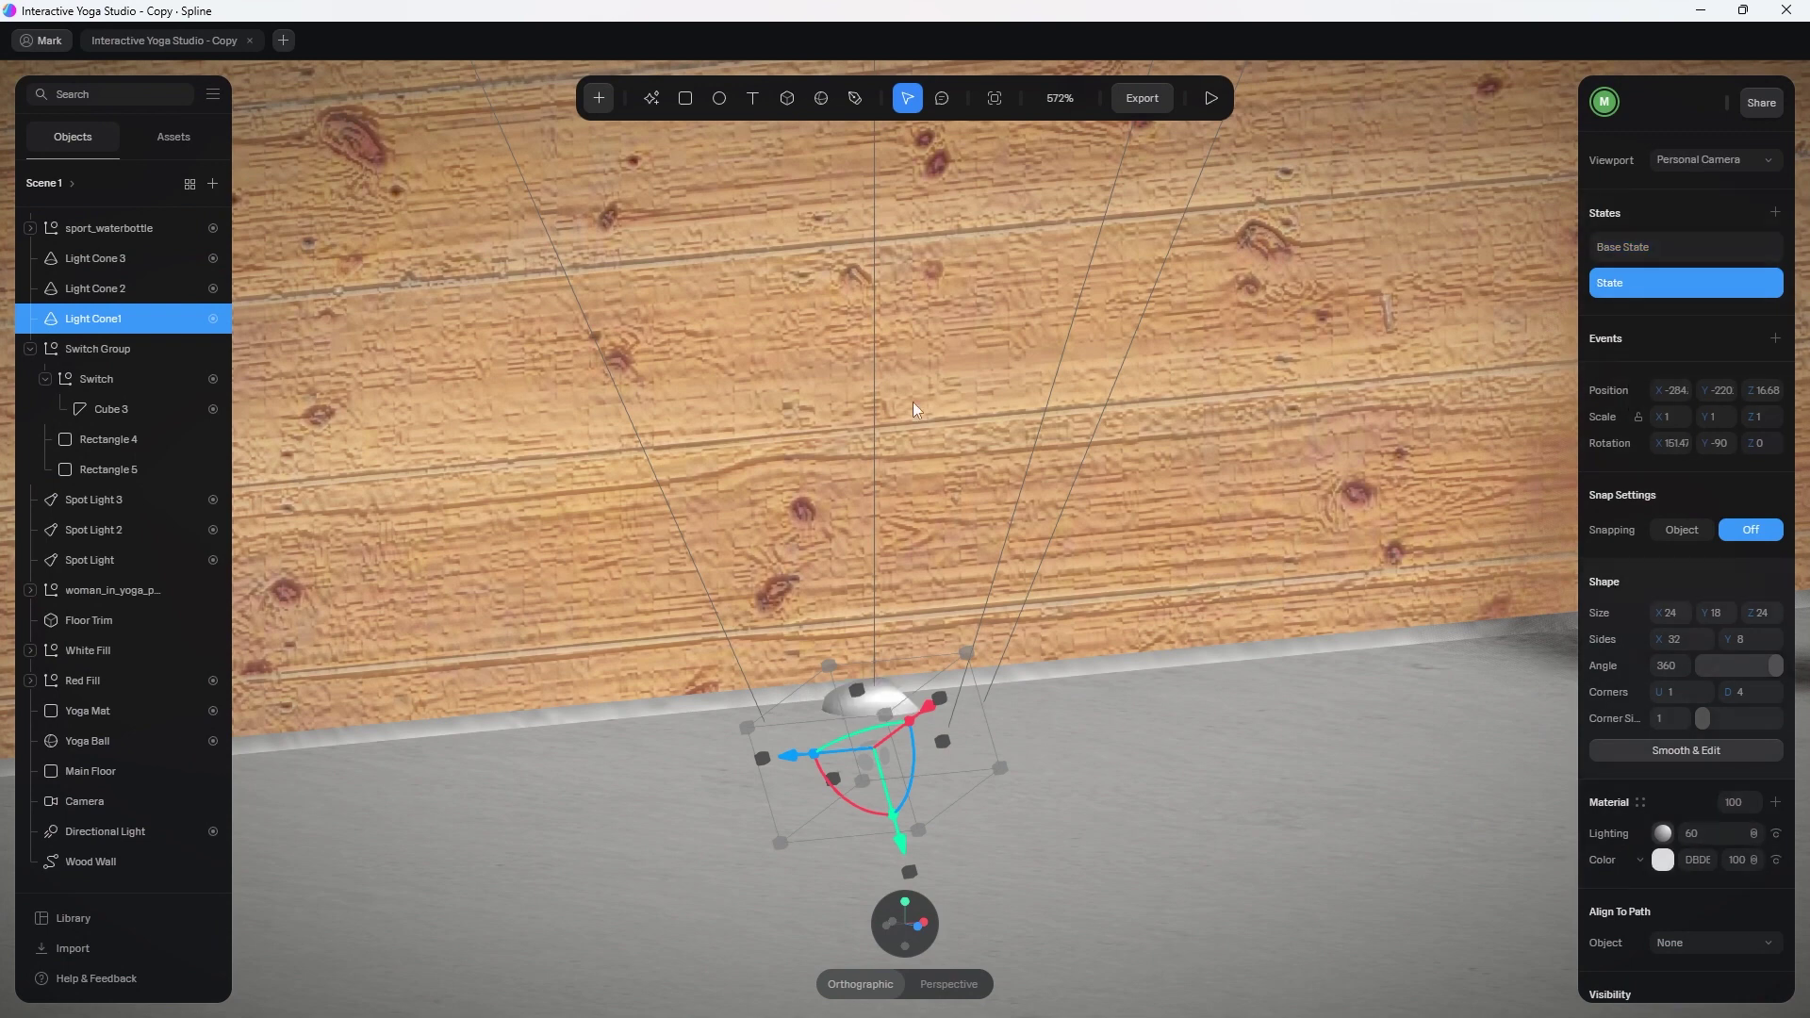
left_click(151, 379)
left_click(1689, 398)
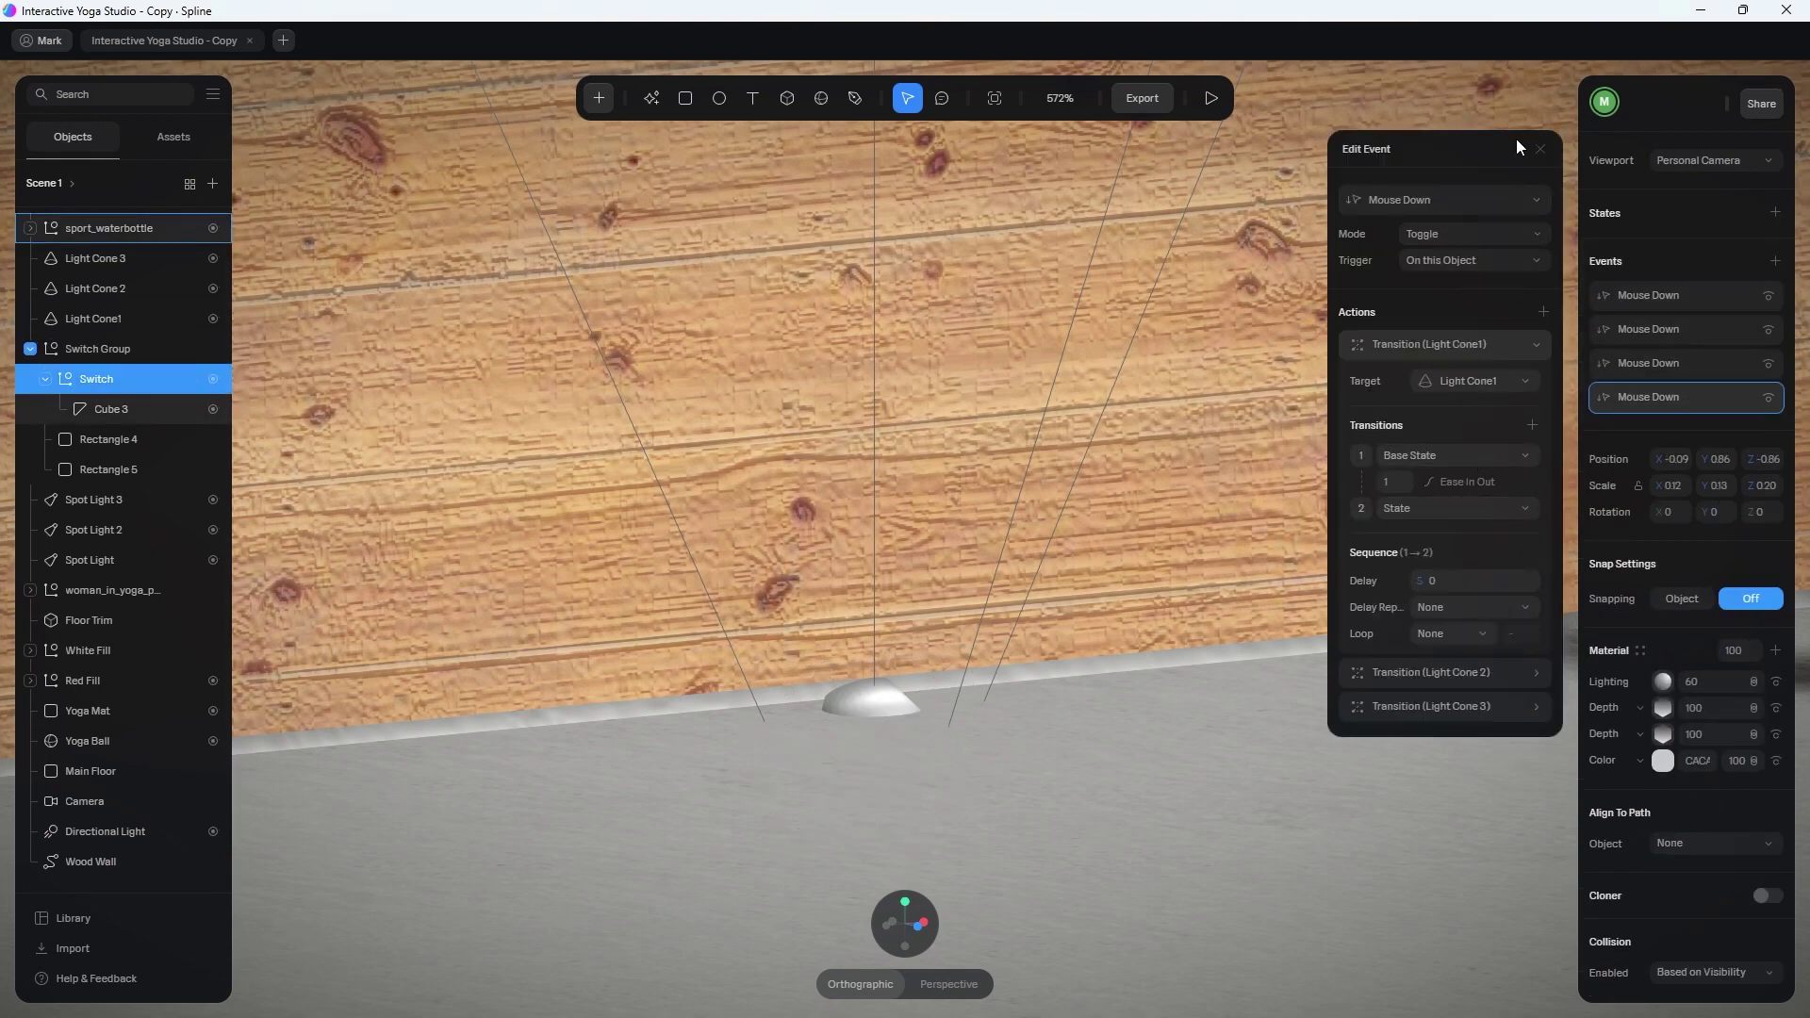
left_click(1540, 148)
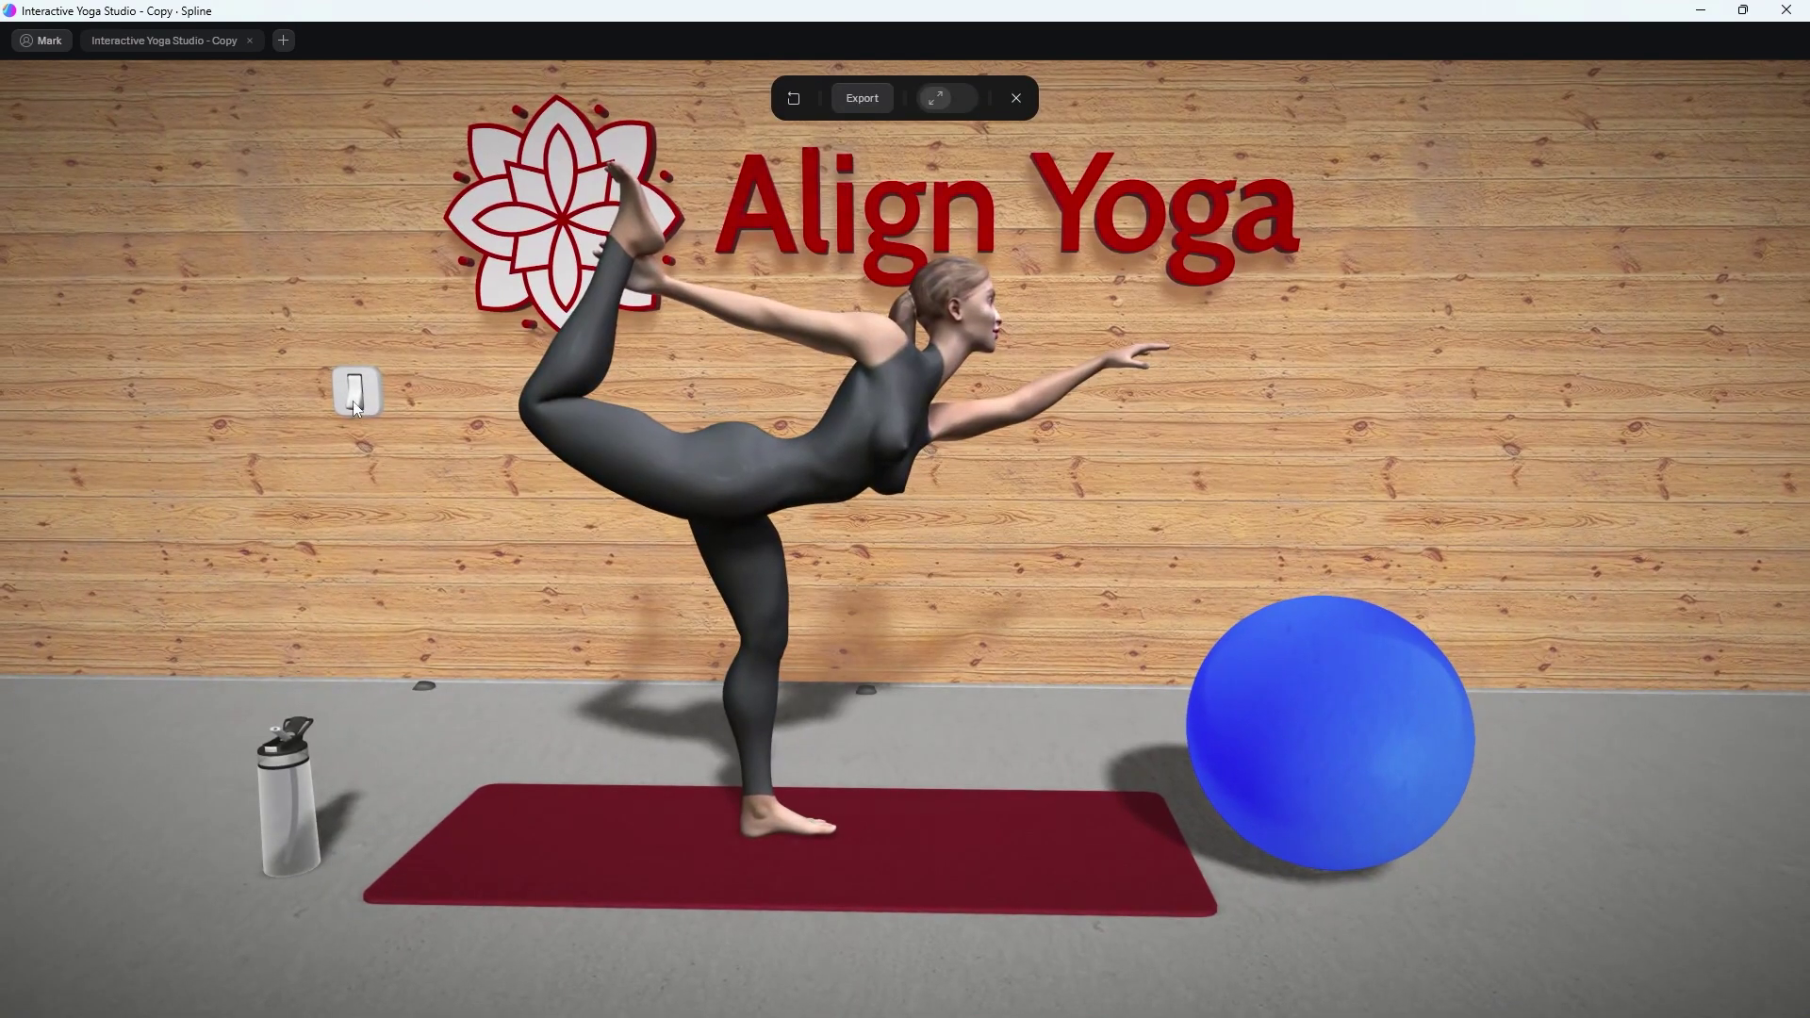
In the scene preview, toggle the wall light switch four times to check the lights, sign letters and cones together.
left_click(352, 401)
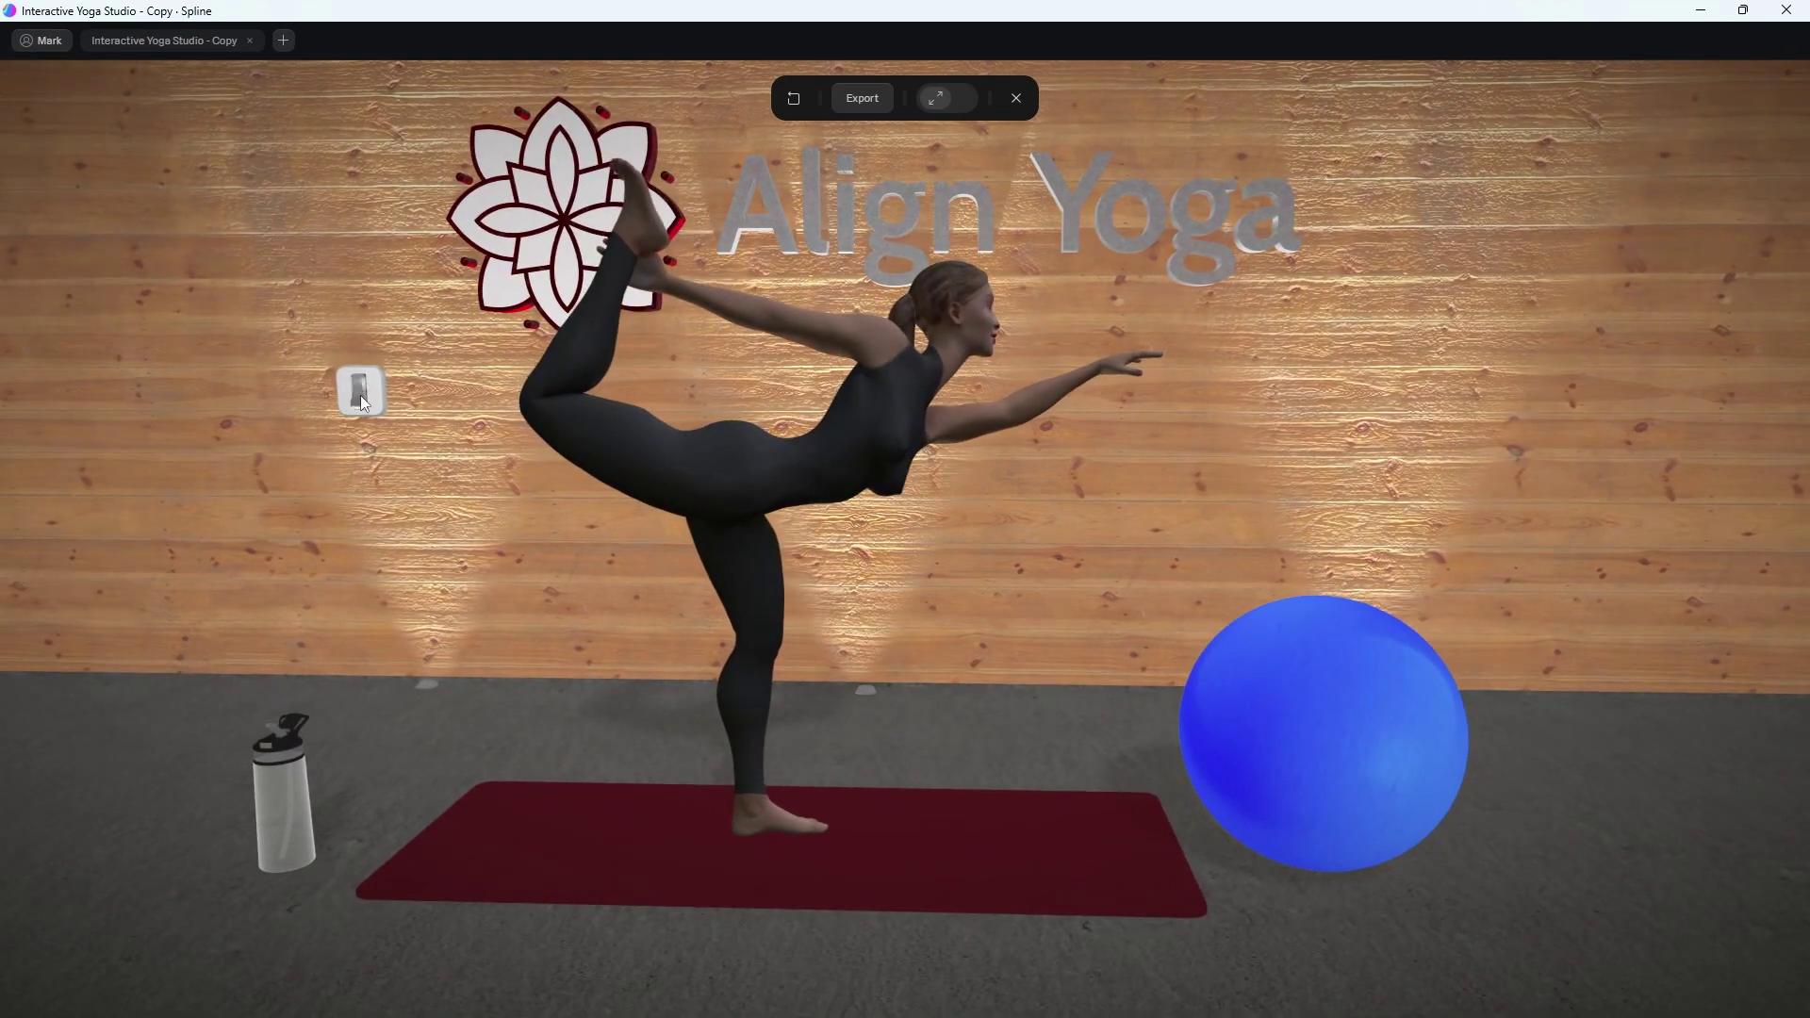
left_click(360, 398)
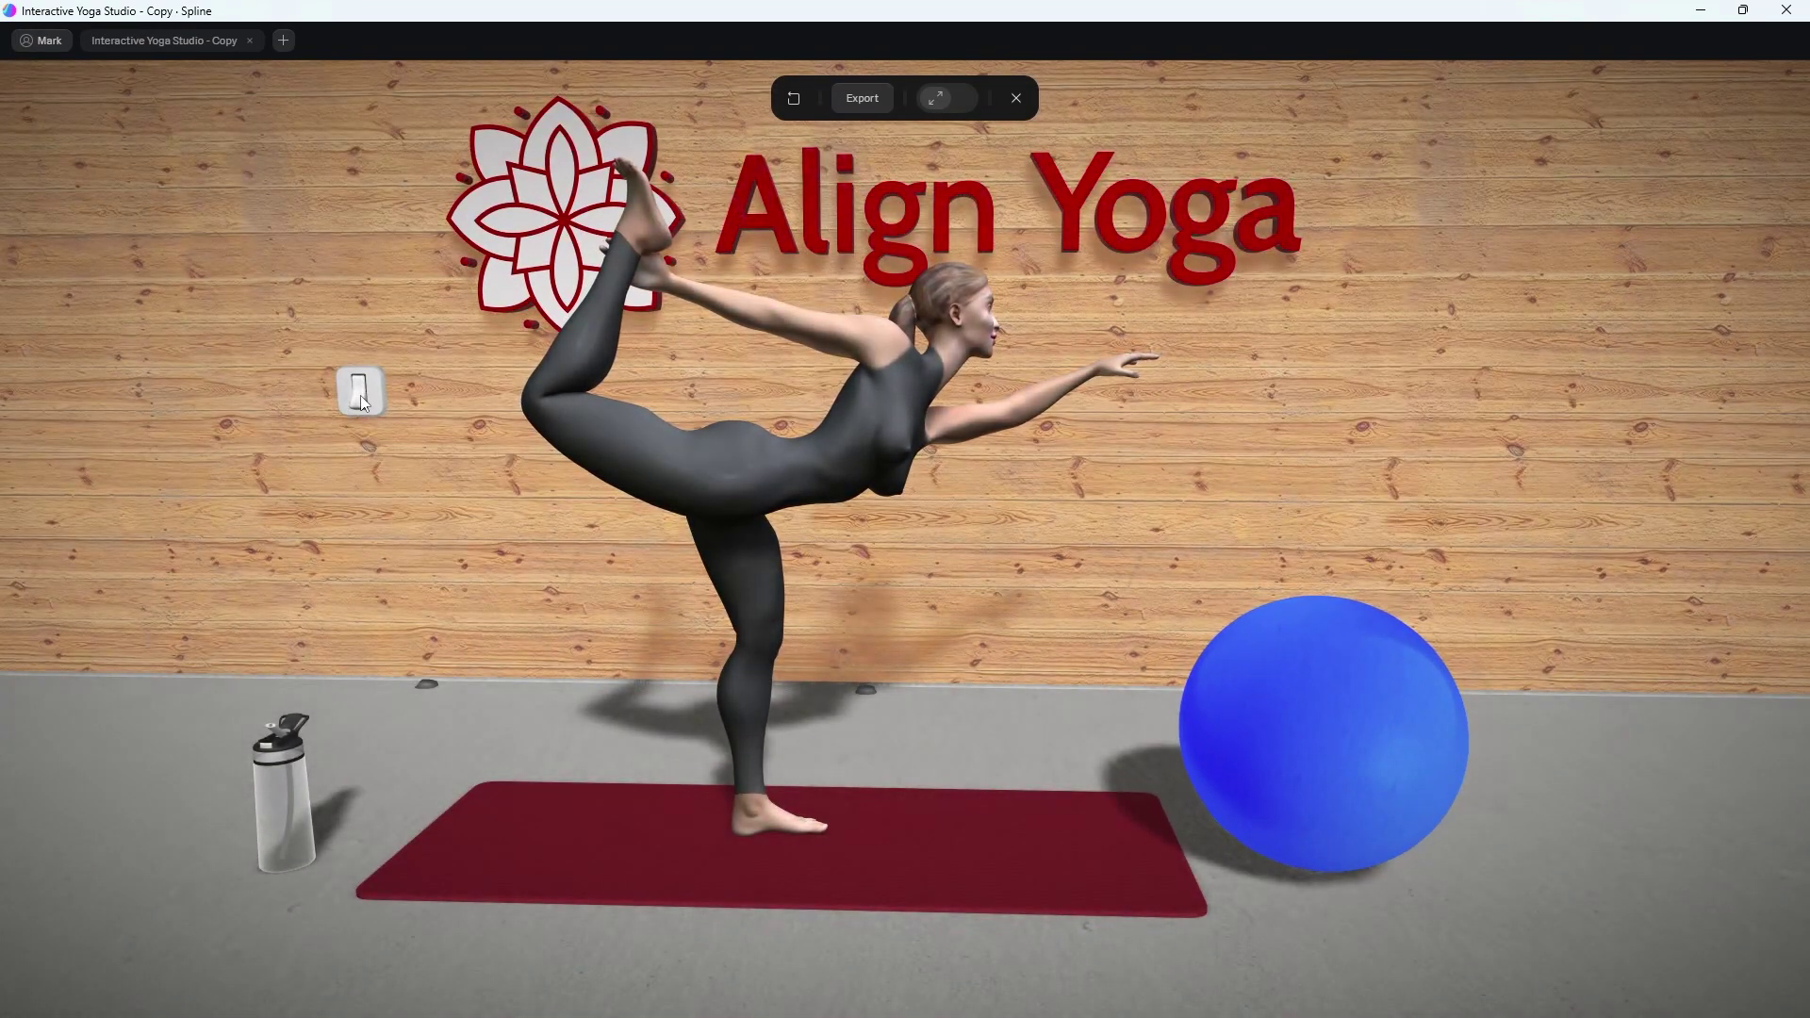
left_click(361, 395)
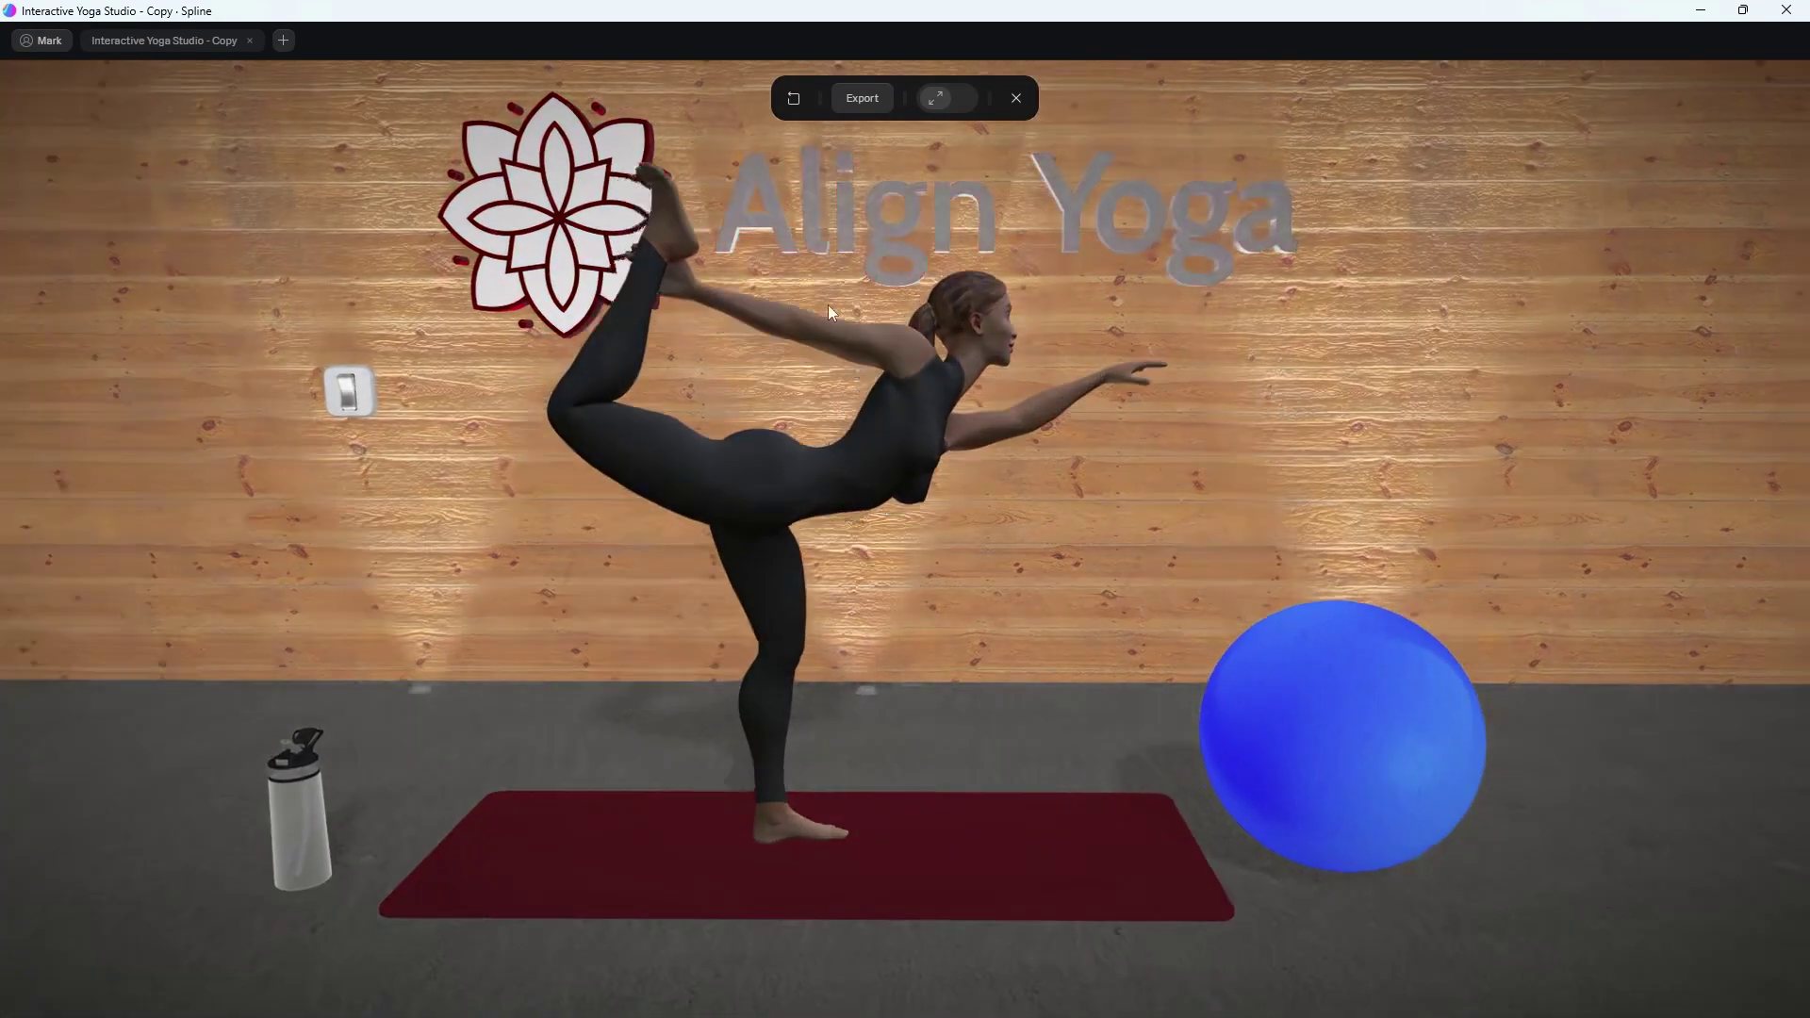
left_click(359, 394)
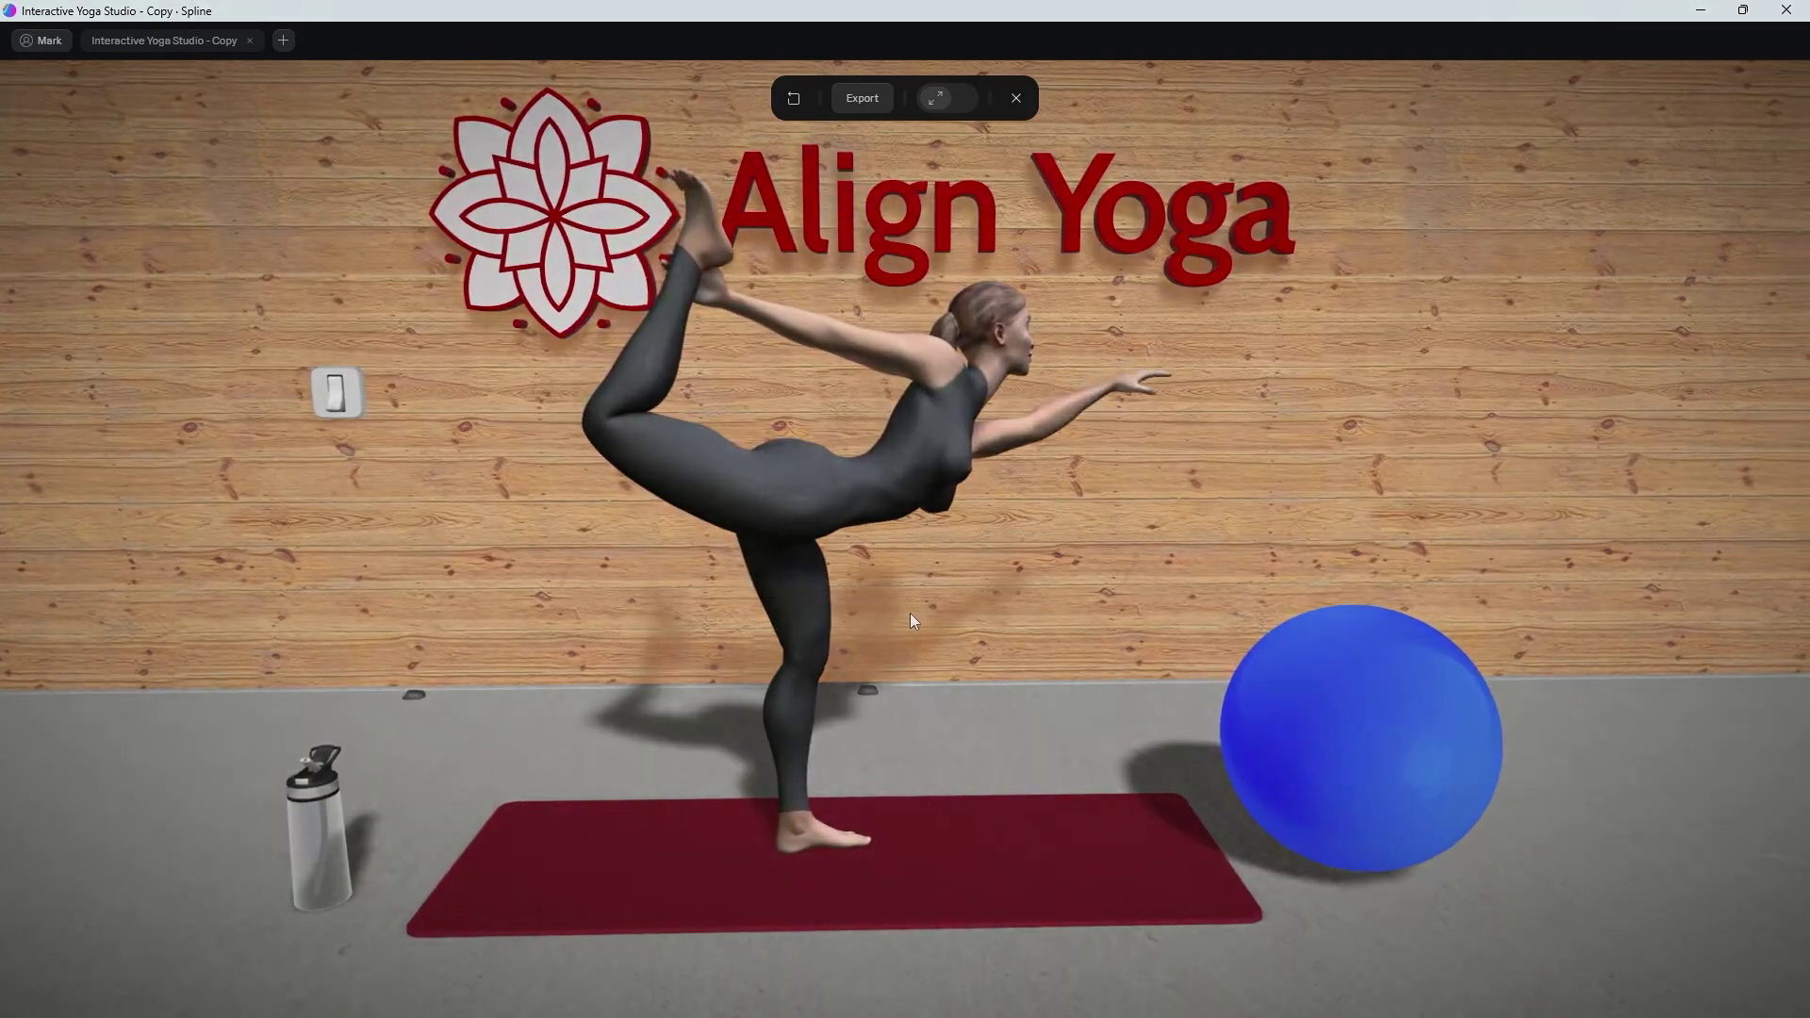